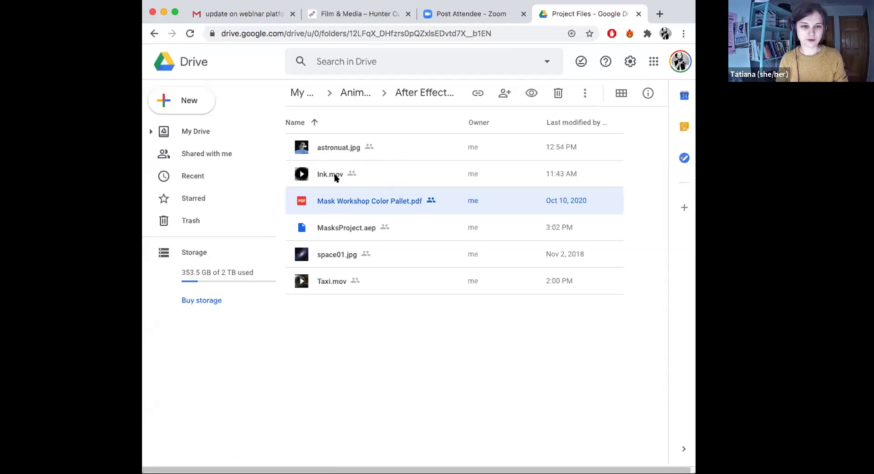
Preview Mask Workshop Color Pallet.pdf in the project folder, return to the file list and select MasksProject.aep
double_click(375, 201)
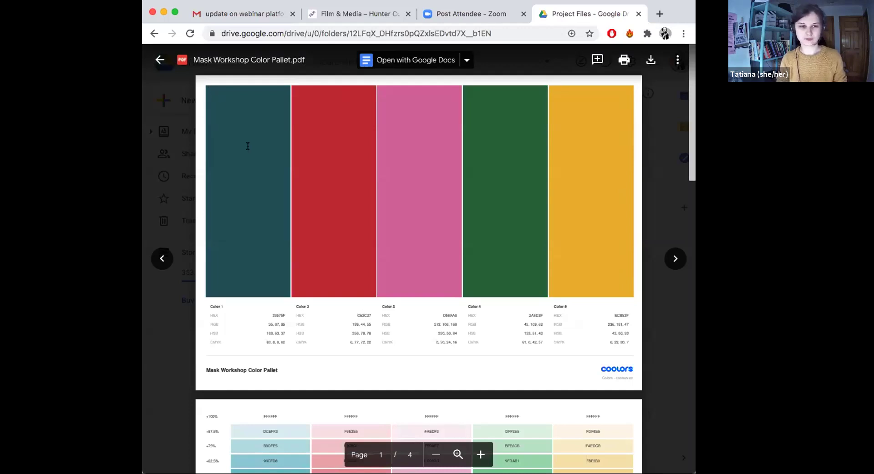
left_click(160, 60)
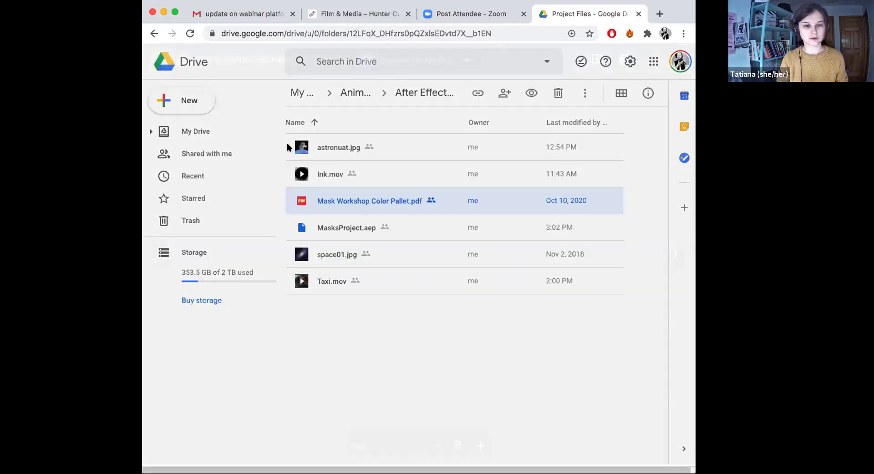
left_click(344, 228)
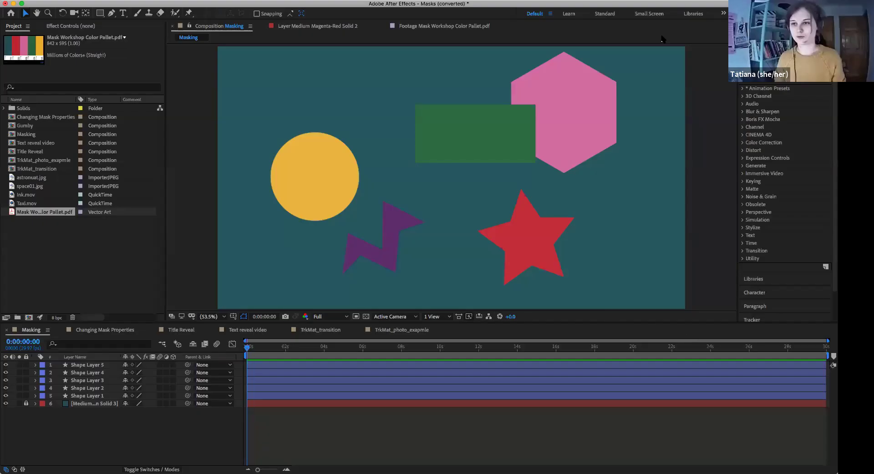
Resize the workspace by widening the Effects & Presets area and adjusting the border between the composition viewer and the timeline
left_click(679, 6)
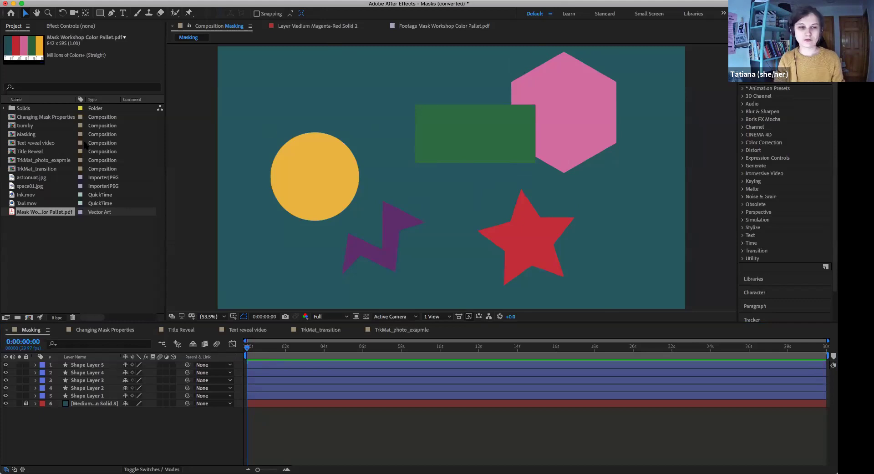
left_click_drag(350, 324, 345, 170)
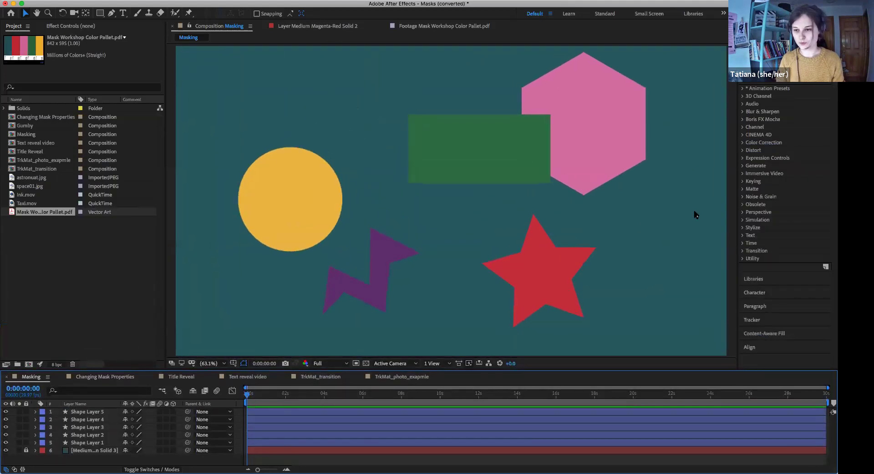
left_click_drag(737, 209, 710, 205)
left_click_drag(503, 367, 510, 311)
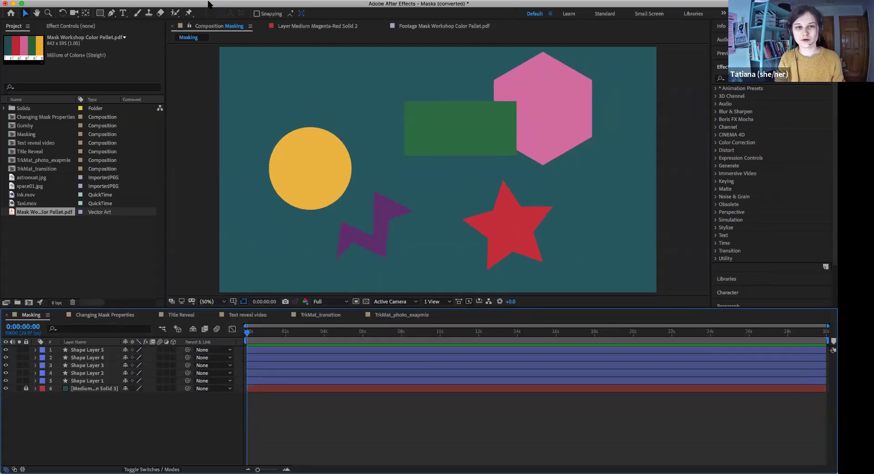
Look through the available workspace layouts with Default as the current one, and leave without choosing another
left_click(261, 0)
mouse_move(274, 0)
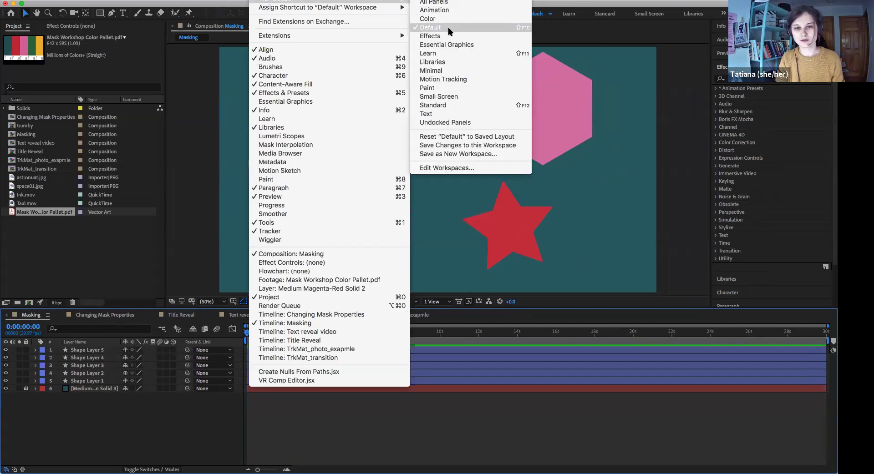
left_click(634, 35)
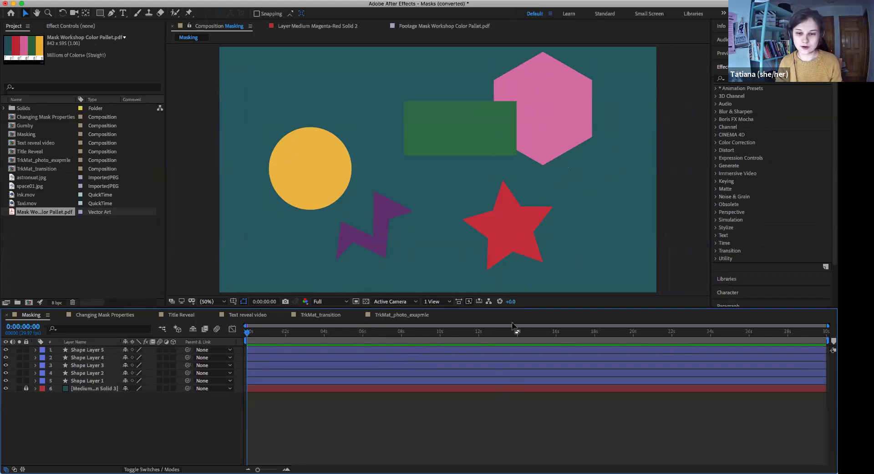
Reduce the timeline's height to enlarge the composition viewer, and scrub the Masking timeline back to the start
mouse_move(522, 312)
left_mouse_down()
mouse_move(518, 346)
mouse_move(518, 316)
mouse_move(521, 328)
left_mouse_up()
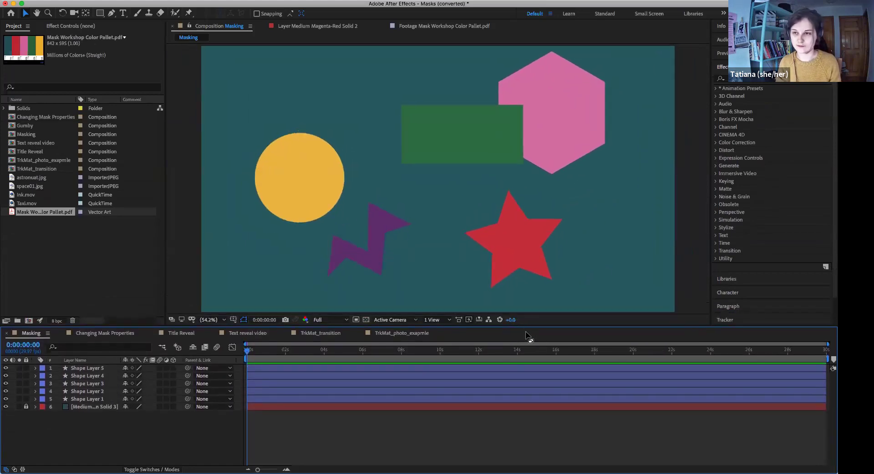
left_click_drag(265, 350, 539, 351)
left_click_drag(622, 348, 239, 353)
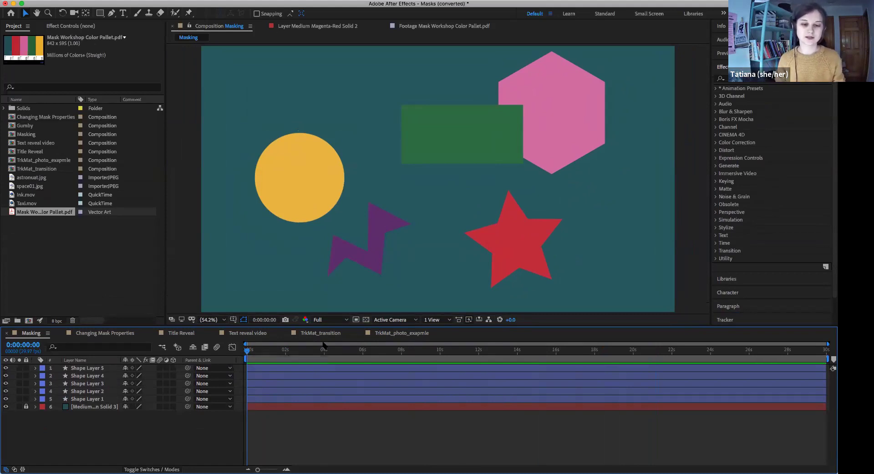
mouse_move(266, 351)
left_mouse_down()
mouse_move(412, 359)
mouse_move(534, 350)
mouse_move(256, 360)
left_mouse_up()
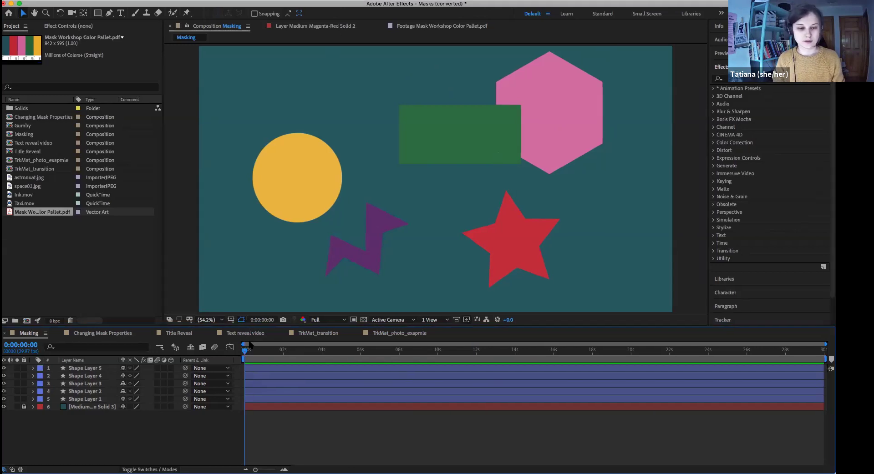
Look over the project's contents by selecting the Solids folder, several compositions and the imported footage, and clear the selection
left_click(351, 76)
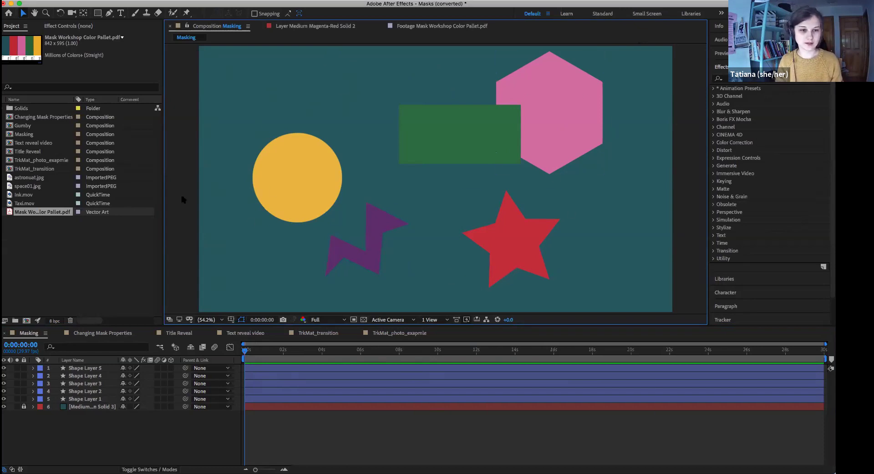
left_click(32, 110)
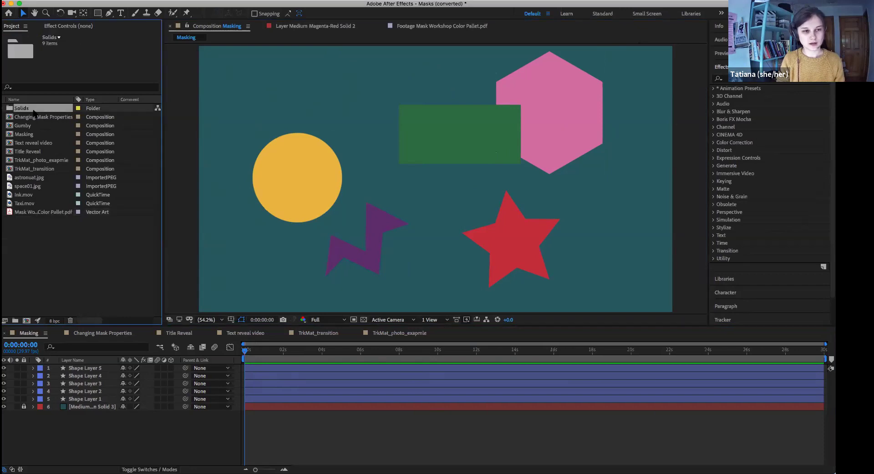
left_click(30, 126)
left_click(34, 152)
left_click(36, 168)
left_click(37, 187)
left_click(38, 197)
left_click(44, 230)
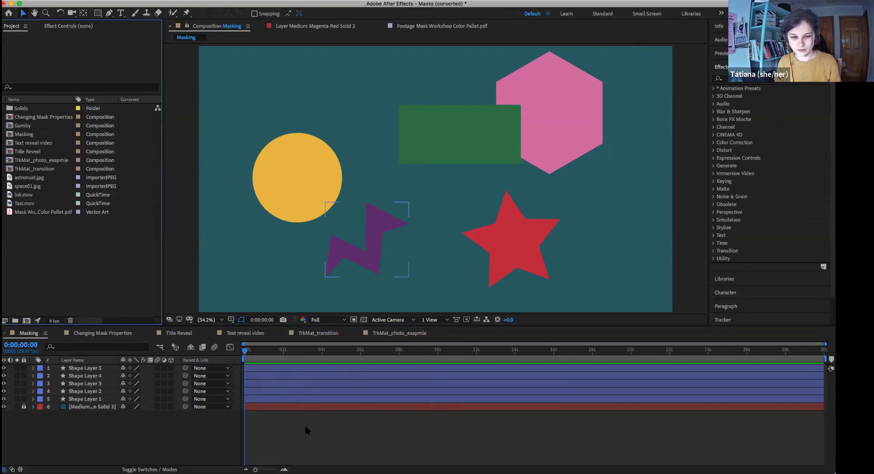
Inspect the shapes in the Masking composition by selecting the circle, rectangle, hexagon, star and purple zigzag in turn
mouse_move(252, 351)
left_mouse_down()
mouse_move(591, 360)
mouse_move(244, 360)
left_mouse_up()
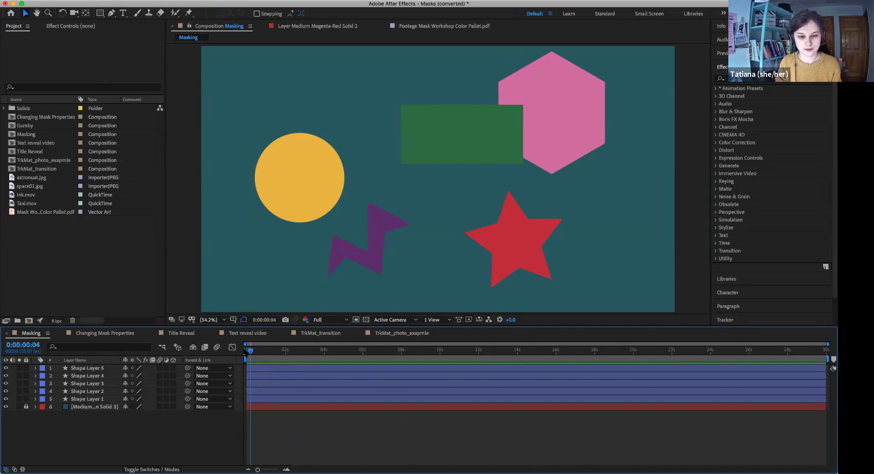
left_click(330, 190)
left_click(488, 121)
left_click(544, 123)
left_click(505, 258)
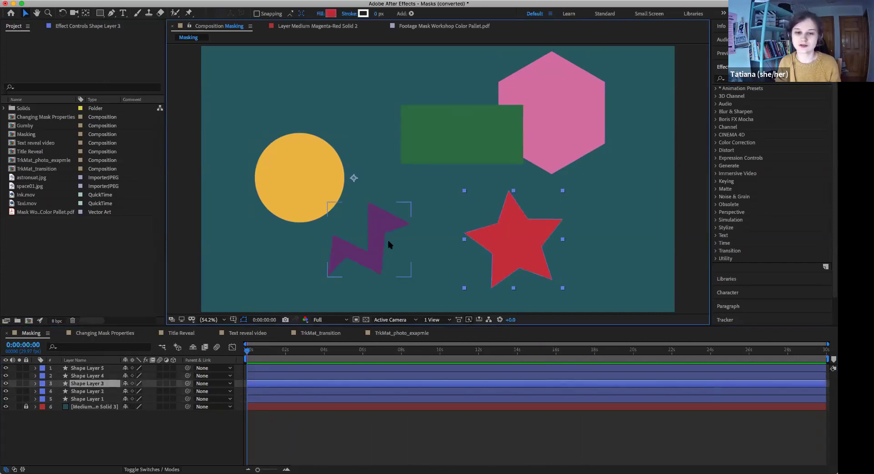
left_click(385, 244)
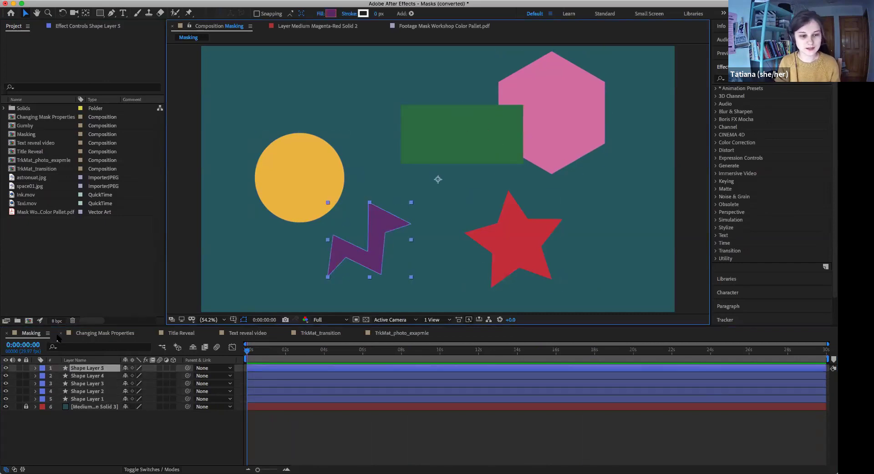
Open the Changing Mask Properties composition, scrub back to the start and inspect the top pink solid's properties
left_click(106, 334)
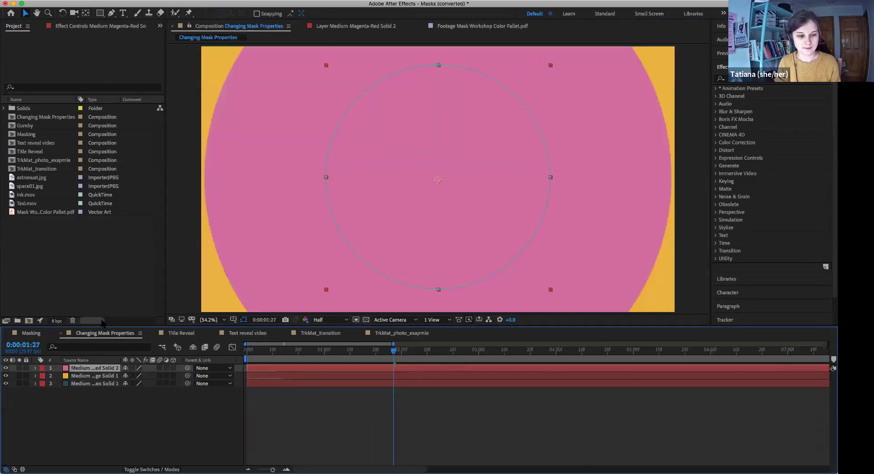
left_click_drag(335, 352, 260, 355)
left_click(35, 368)
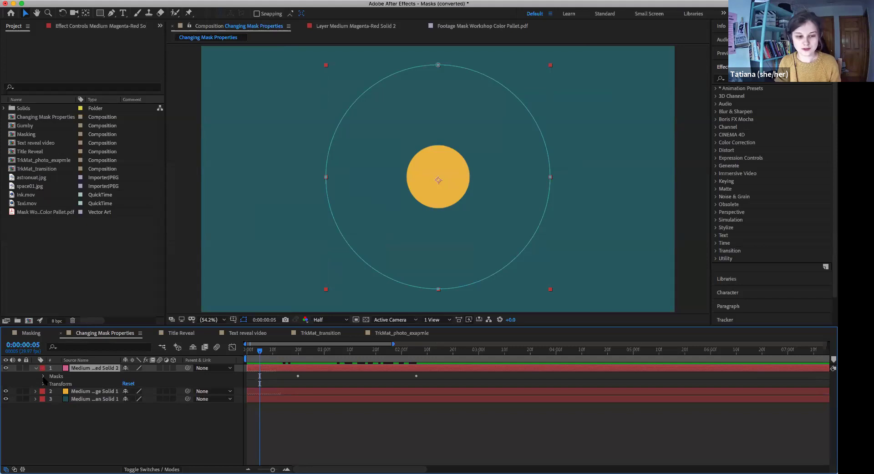
mouse_move(247, 351)
left_mouse_down()
mouse_move(282, 349)
mouse_move(246, 351)
left_mouse_up()
left_click(36, 368)
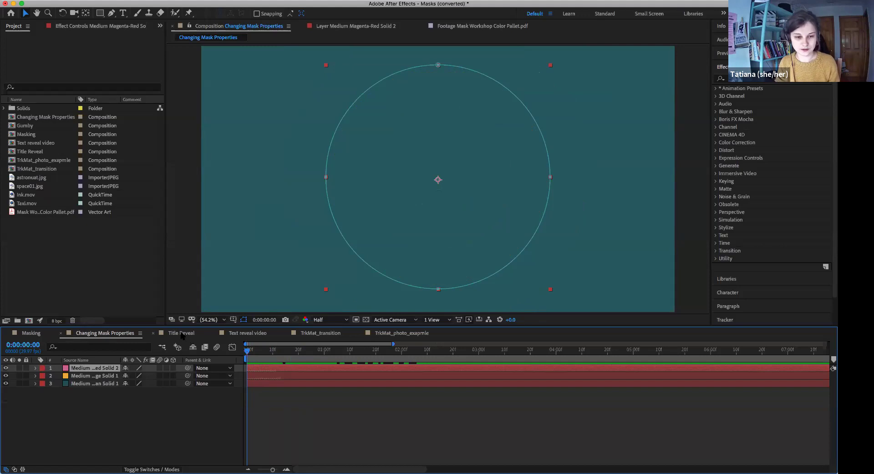
Open the Title Reveal composition and preview the "Wear a mask" text animation from the start
left_click(181, 333)
left_click_drag(403, 349, 321, 353)
key("space")
key("space")
left_click_drag(417, 354, 334, 350)
left_click(496, 235)
key("space")
key("space")
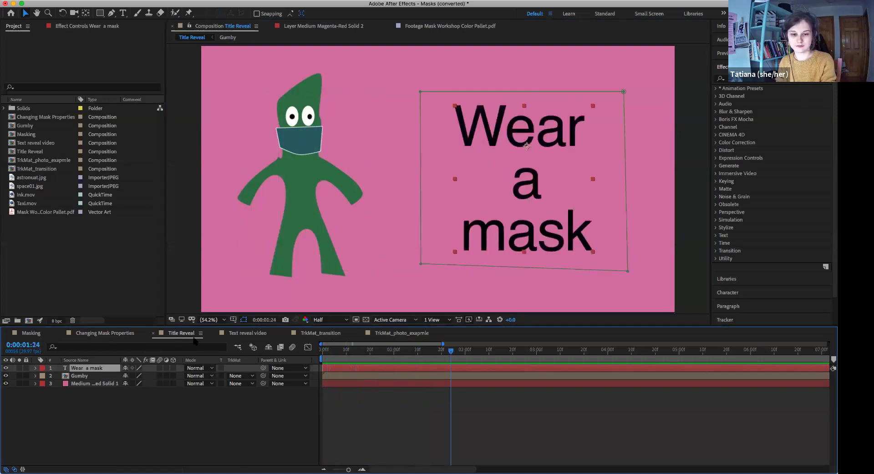
Open the Text reveal video composition, preview the NYC text reveal behind the taxi and examine the text layer's mask
left_click(241, 335)
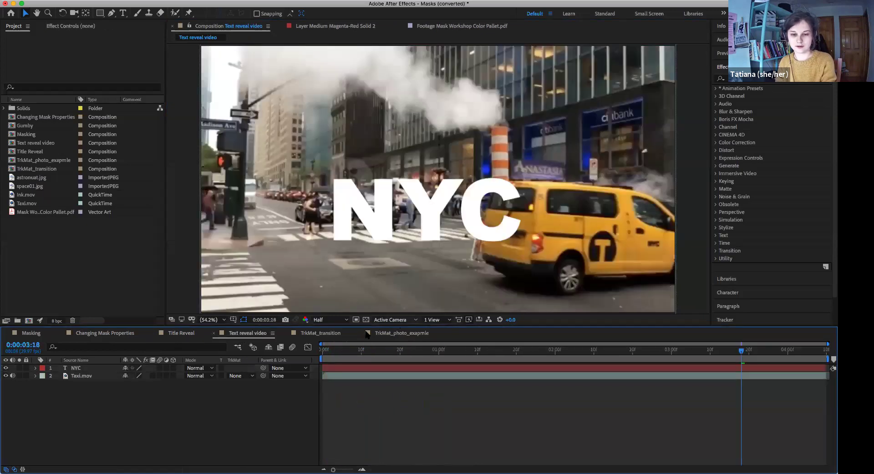
left_click(325, 352)
left_click_drag(325, 354, 414, 357)
key("space")
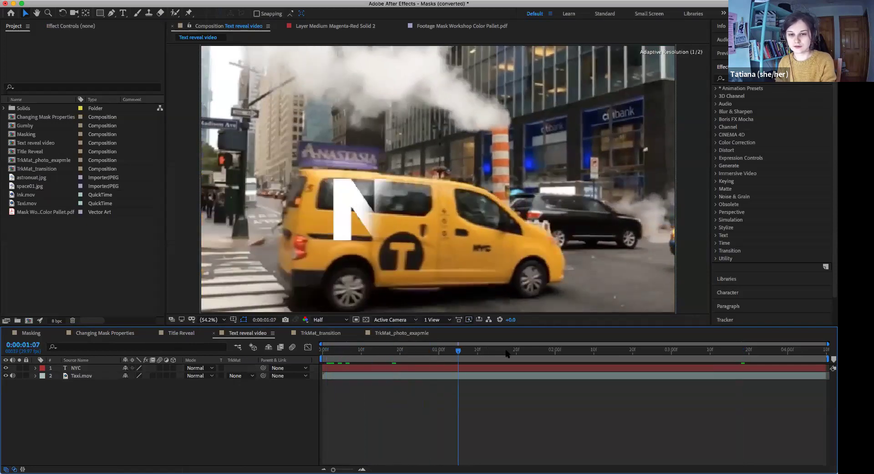
left_click(403, 194)
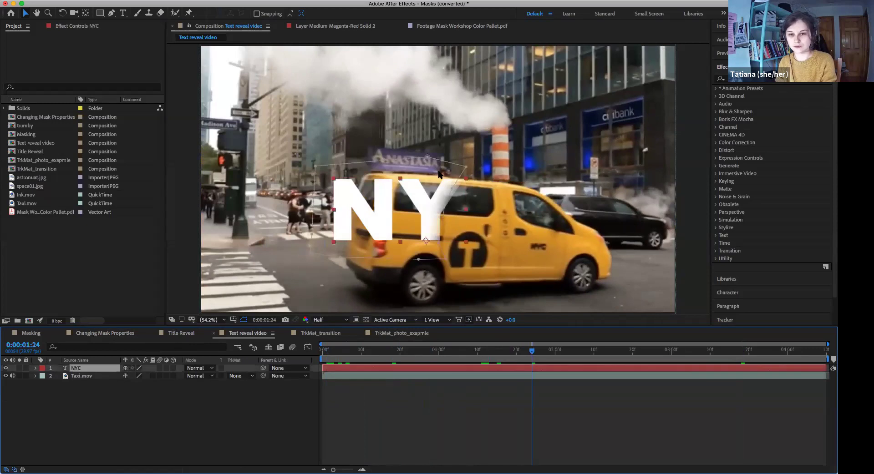
left_click_drag(531, 350, 570, 341)
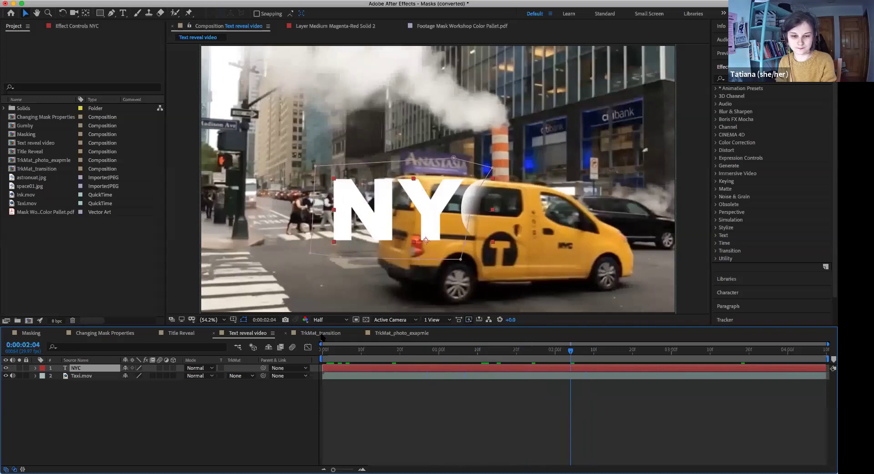
Open the TrkMat_transition composition, scrub through the ink transition and select the Ink.mov layer
left_click(320, 334)
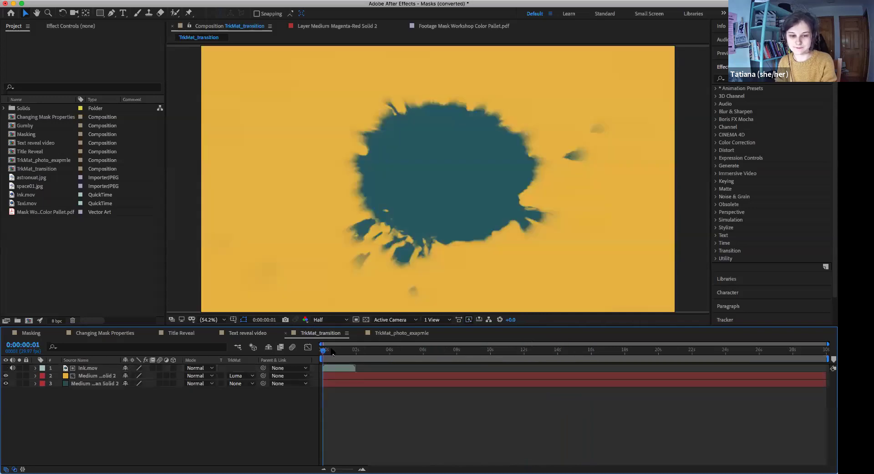
left_click_drag(332, 355, 336, 353)
left_click(339, 368)
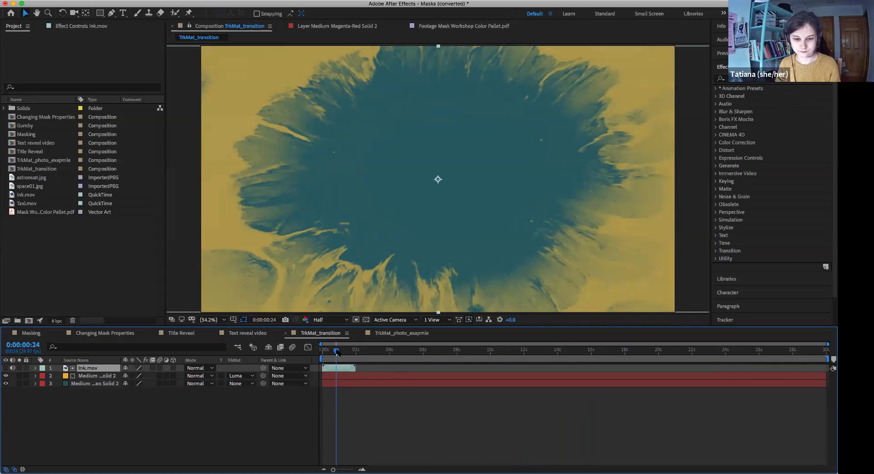
Return to the Masking composition, clear the layer selection and set the playhead to 0:00:00:00
left_click(31, 333)
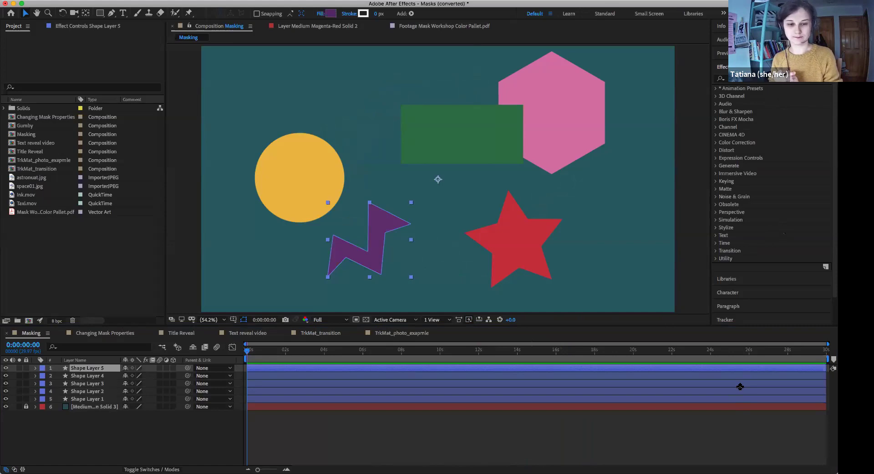
left_click(256, 351)
left_click(251, 358)
left_click(759, 236)
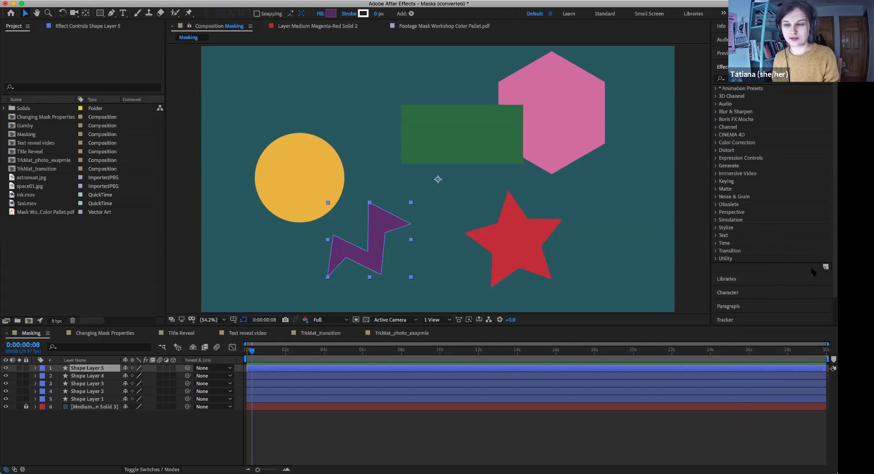
left_click(681, 7)
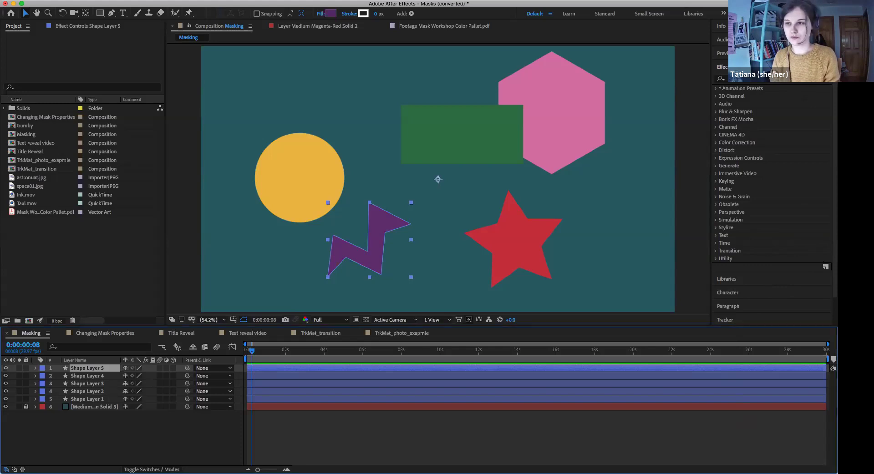
left_click(103, 426)
left_click_drag(254, 354, 245, 350)
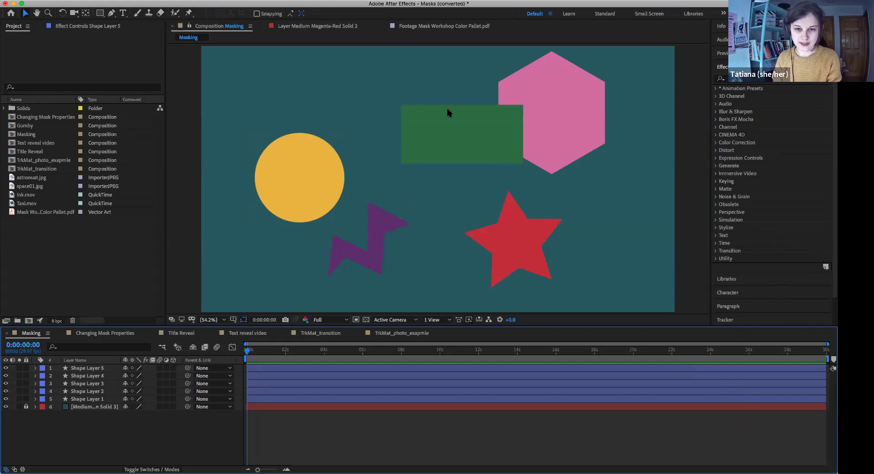
Unlock the background solid and delete it together with all five shape layers from the Masking composition
left_click(26, 406)
left_click(97, 406)
left_click(98, 369, "shift")
key("Delete")
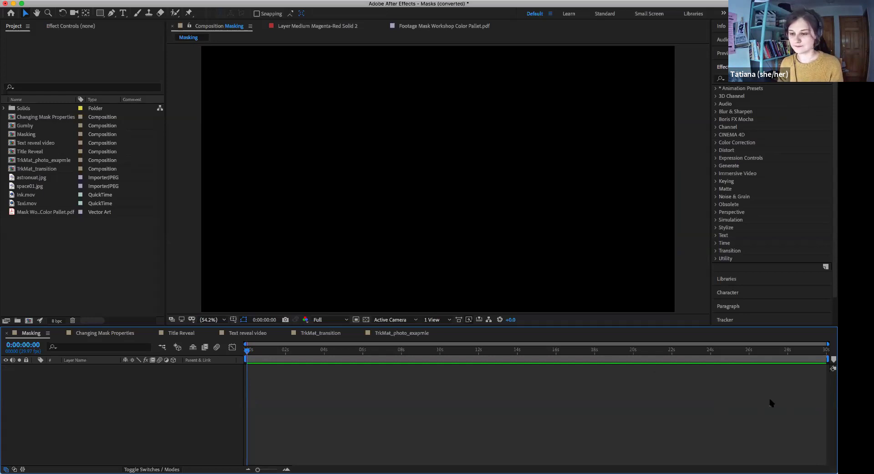
Reduce the timeline's height to enlarge the composition viewer
mouse_move(133, 326)
left_mouse_down()
mouse_move(133, 355)
mouse_move(132, 335)
left_mouse_up()
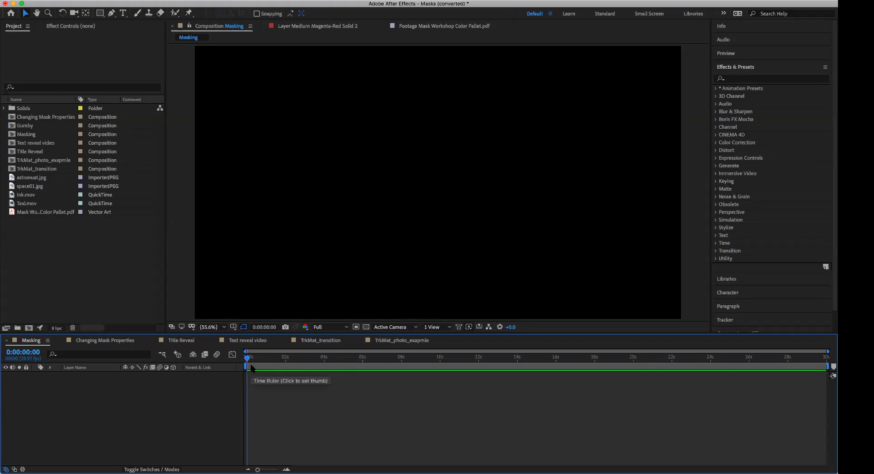
left_click_drag(253, 335, 254, 337)
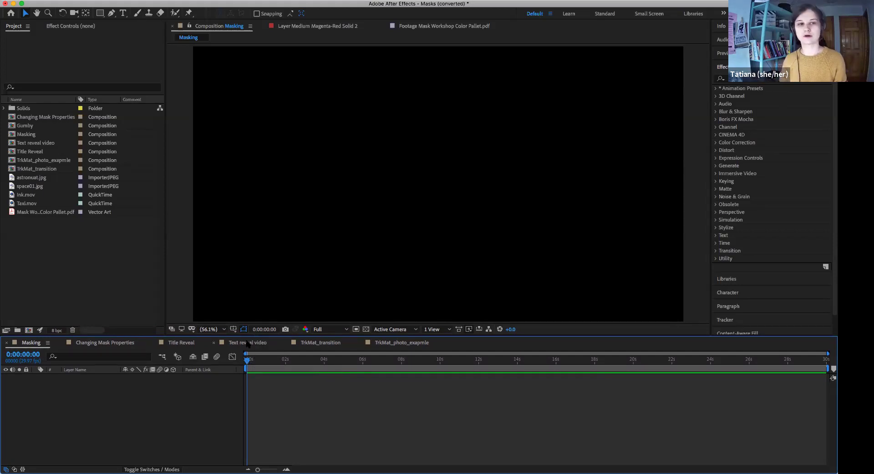
Open the settings for a new composition, review the available frame rates and cancel without creating it
left_click(121, 0)
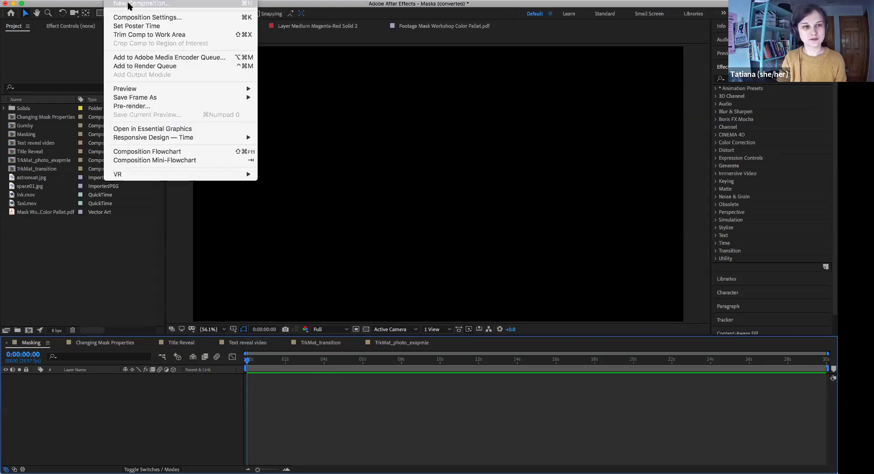
left_click(130, 4)
left_click_drag(473, 130, 429, 85)
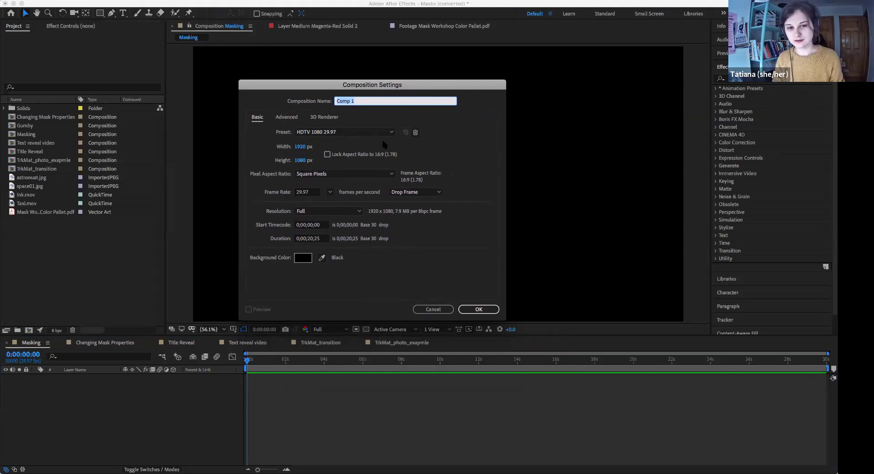
left_click(318, 193)
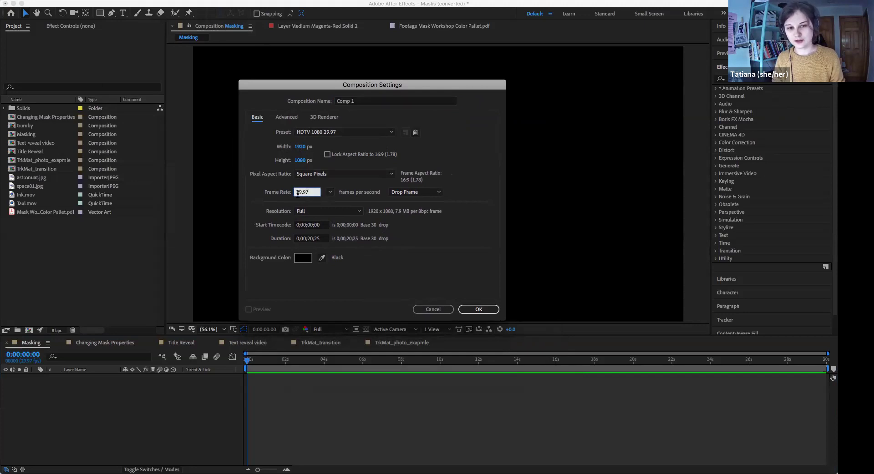
left_click(326, 196)
left_click(329, 194)
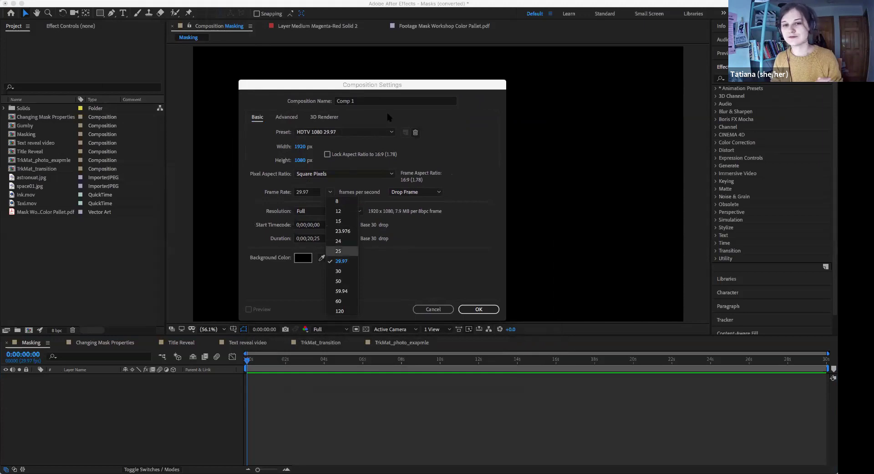
left_click(406, 85)
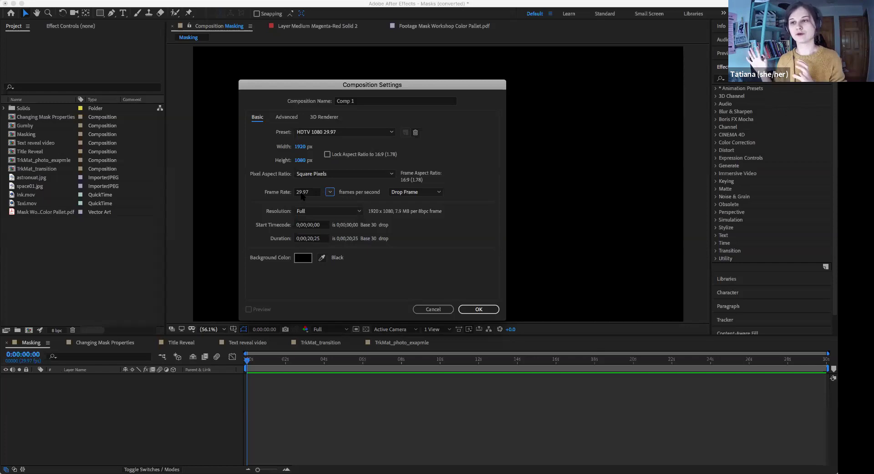
left_click_drag(382, 83, 356, 73)
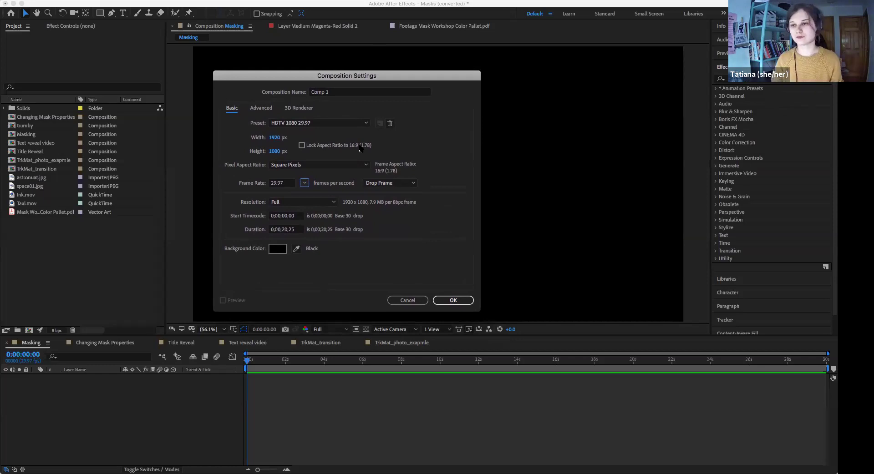
left_click_drag(367, 77, 365, 79)
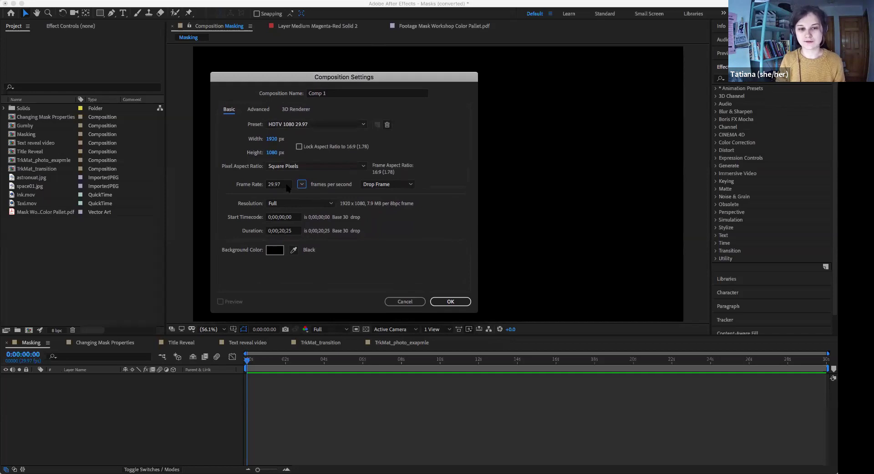
left_click(301, 184)
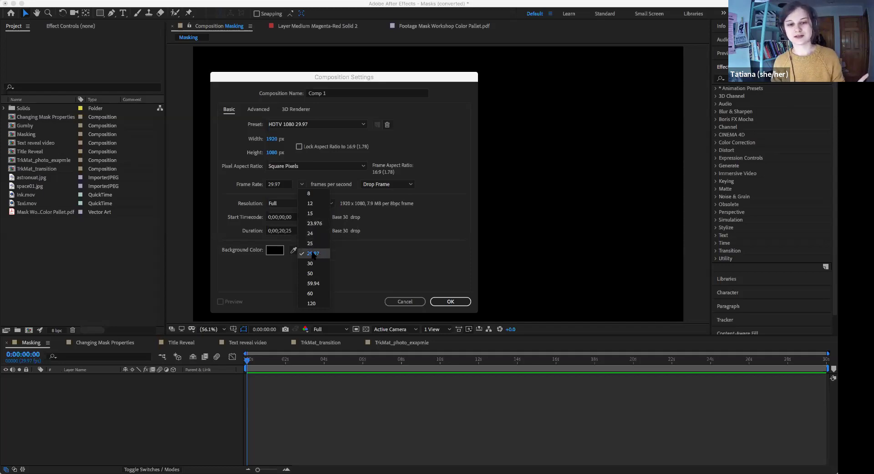
left_click(369, 263)
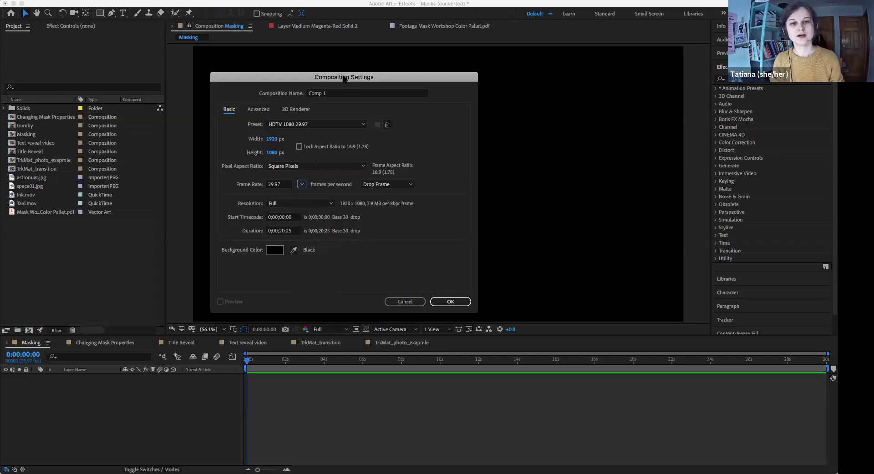
left_click(415, 302)
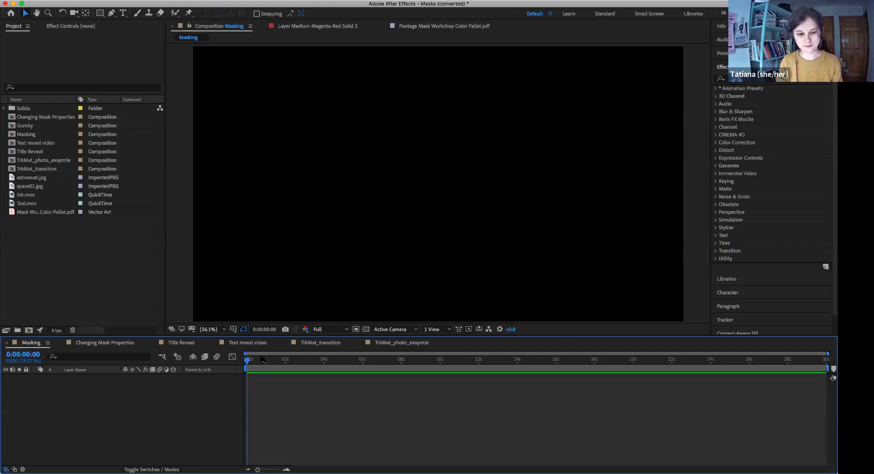
Undo the layer deletion, delete all five shape layers and the background solid again, and return the playhead to 0:00:00:00
key("super+z")
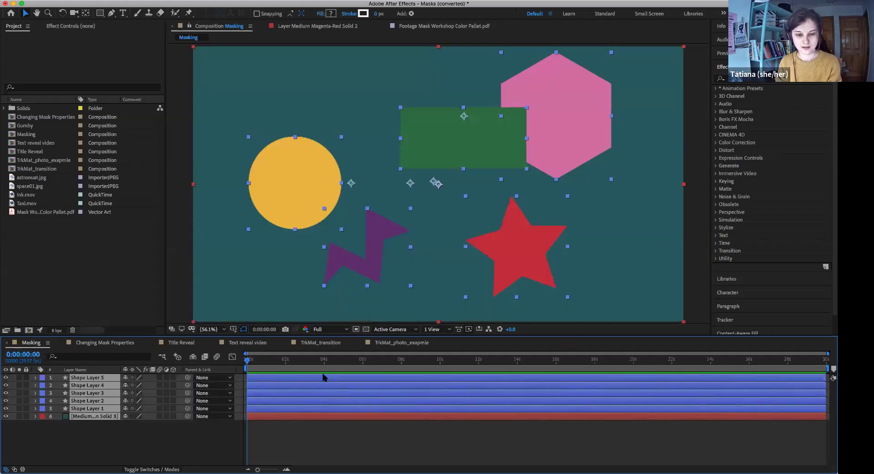
mouse_move(247, 359)
left_mouse_down()
mouse_move(549, 361)
mouse_move(254, 358)
mouse_move(471, 345)
mouse_move(592, 353)
mouse_move(249, 360)
left_mouse_up()
left_click(543, 430)
left_click(101, 379)
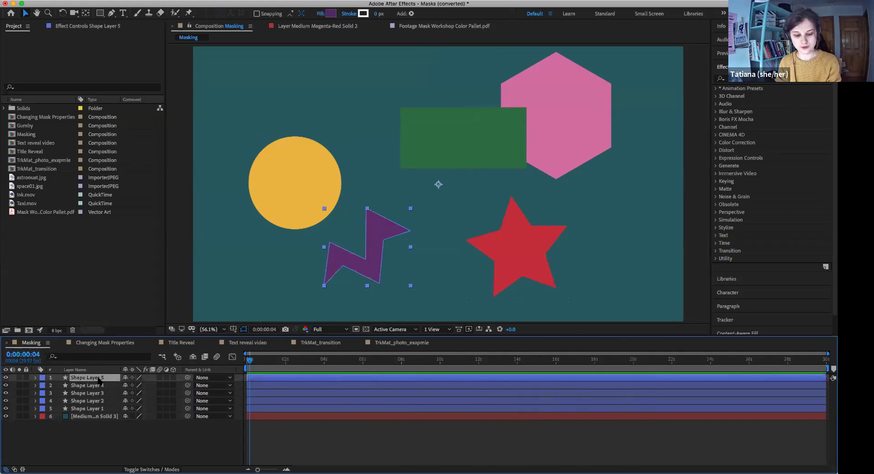
left_click(93, 417, "shift")
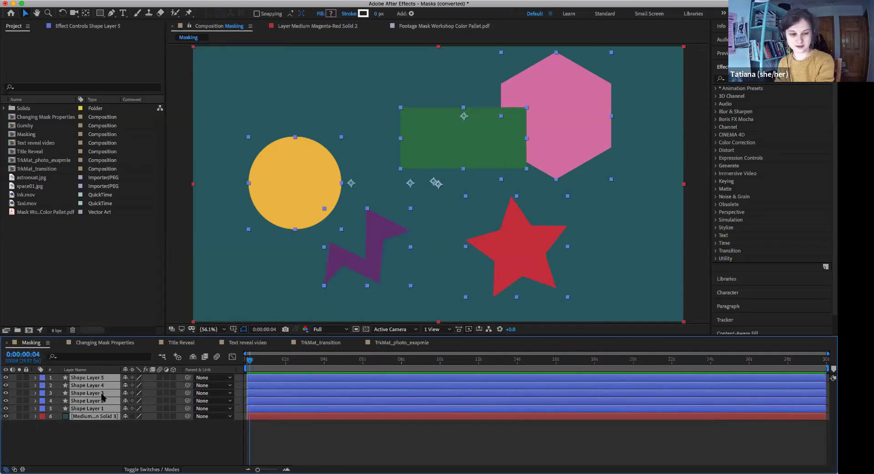
key("Delete")
left_click_drag(264, 359, 246, 359)
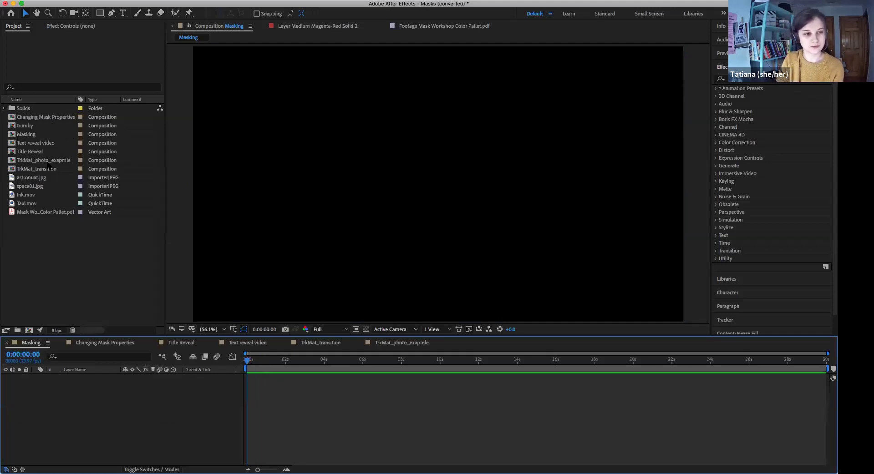
Create a 1920 x 1080 px background solid in the Masking composition, sampling its color from the palette PDF's dark teal swatch
left_click(37, 213)
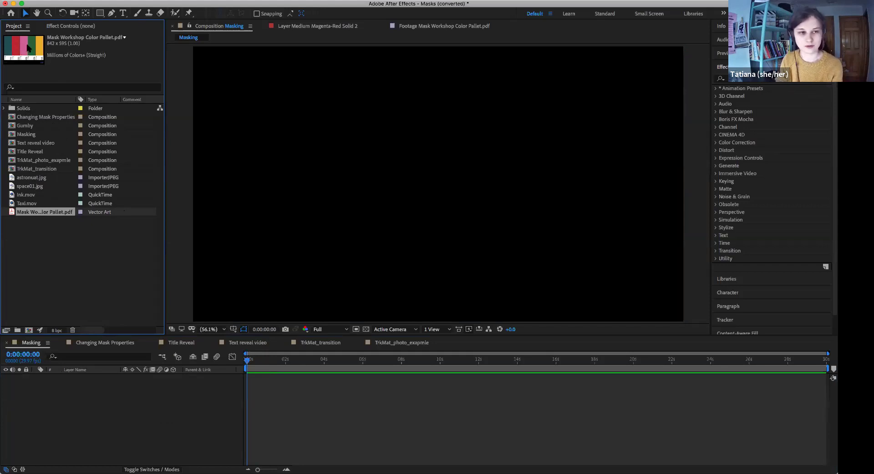
left_click(155, 406)
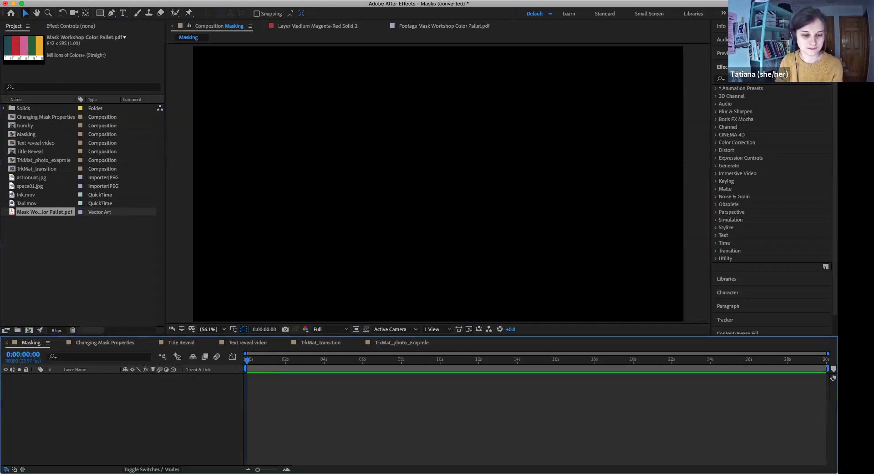
left_click(178, 4)
mouse_move(171, 6)
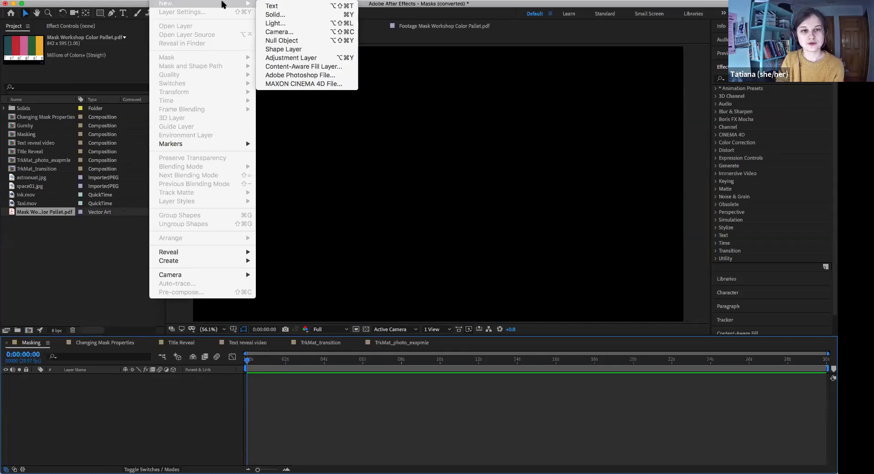
left_click(286, 15)
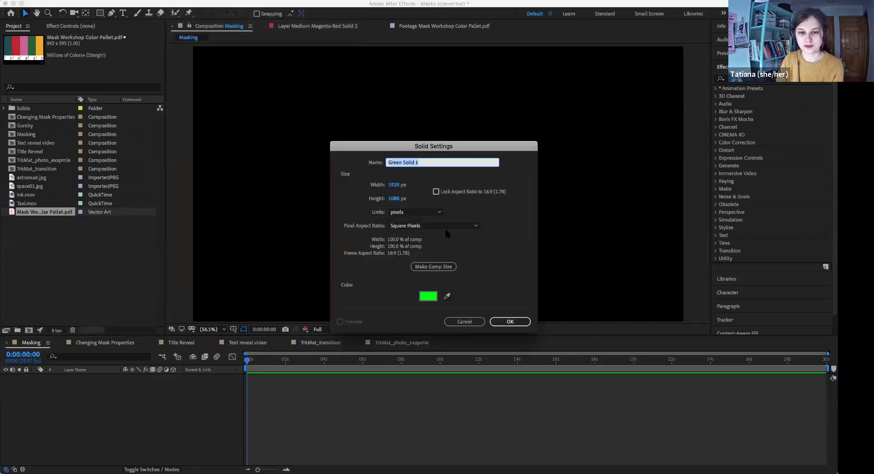
left_click(447, 297)
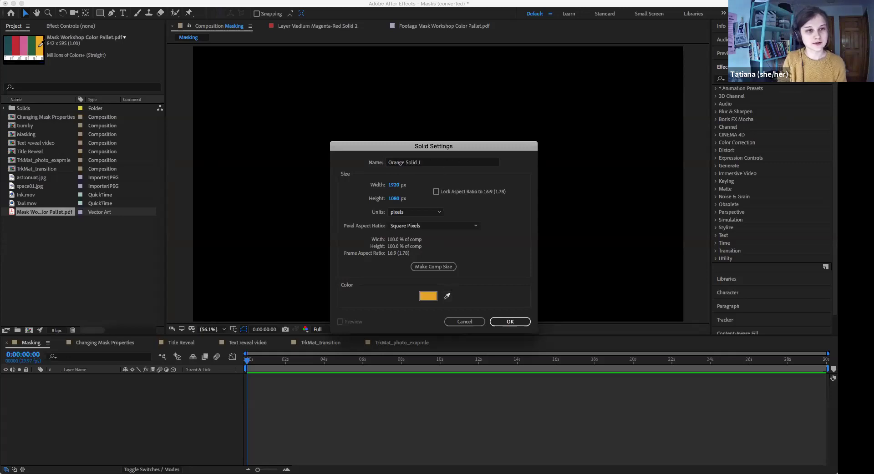
left_click(9, 46)
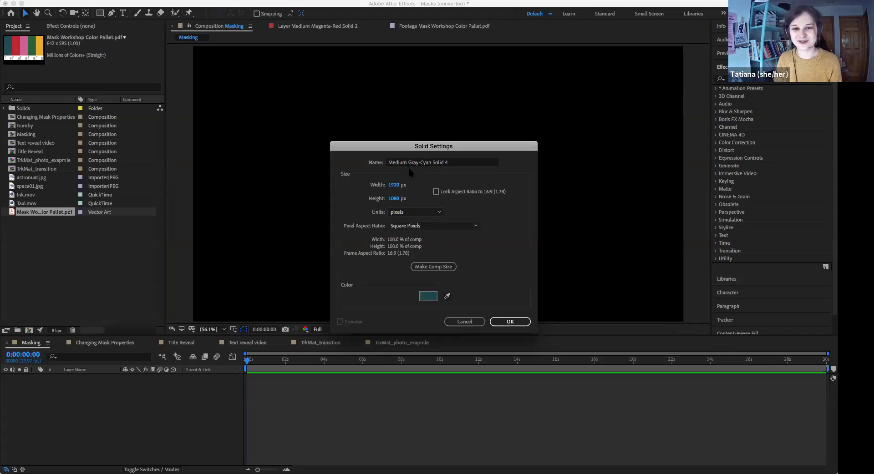
left_click(510, 321)
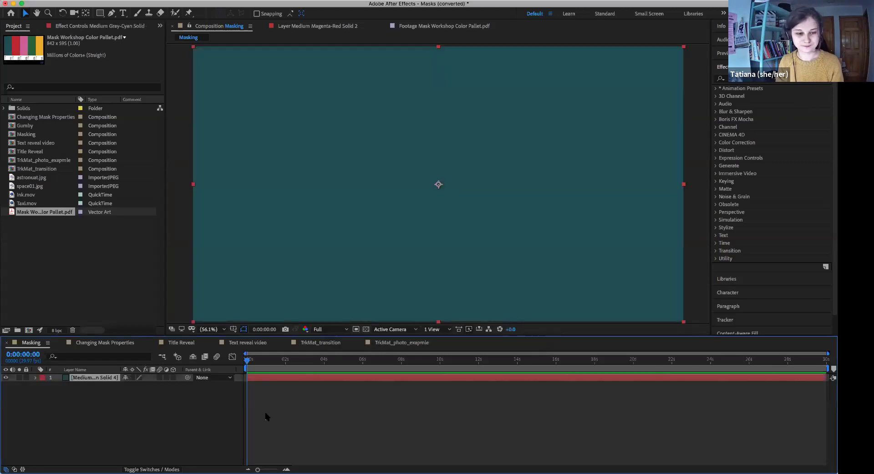
With no layer selected, draw a white rectangle as a separate shape layer slightly left of the composition's center
left_click(99, 416)
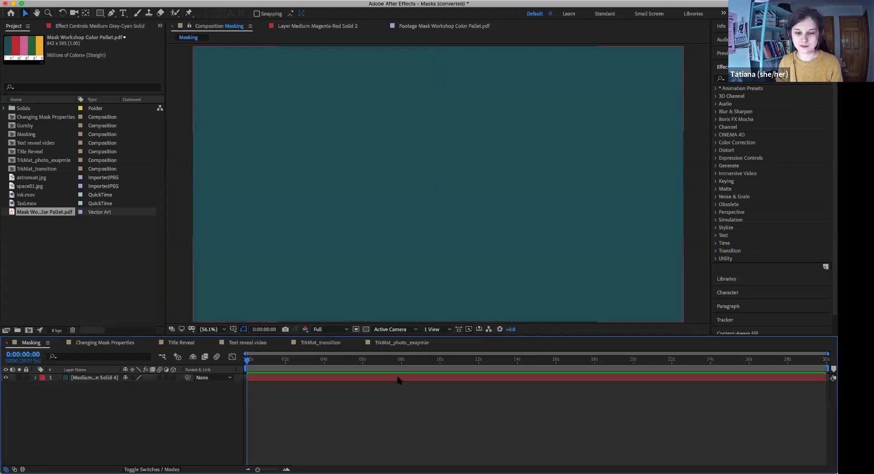
left_click(398, 378)
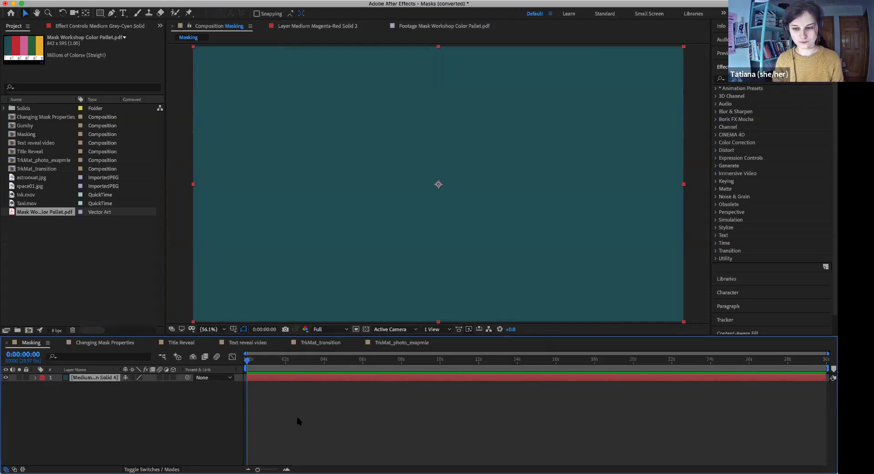
left_click(295, 403)
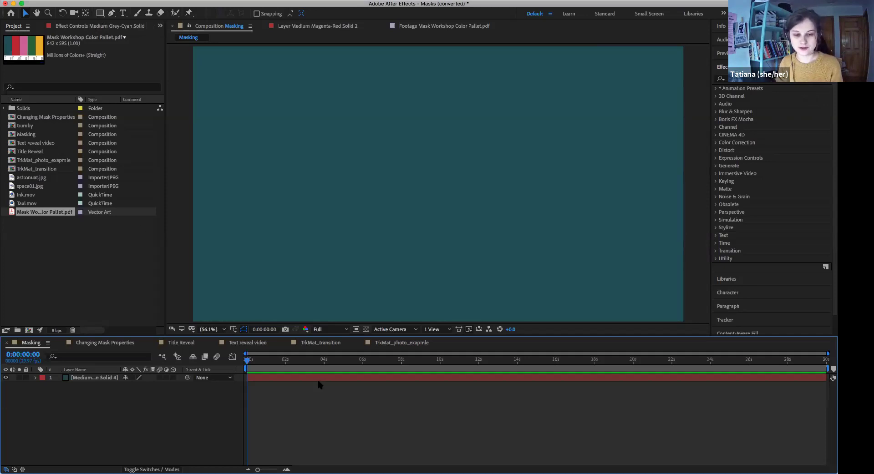
left_click(100, 13)
left_click_drag(324, 121, 454, 236)
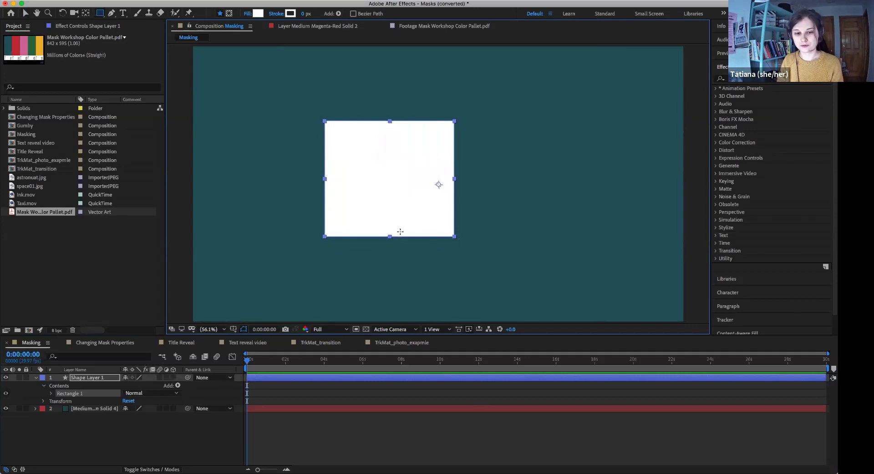
Select the background solid, collapse the shape layer's properties and toggle the rectangle's visibility off and on
left_click(281, 409)
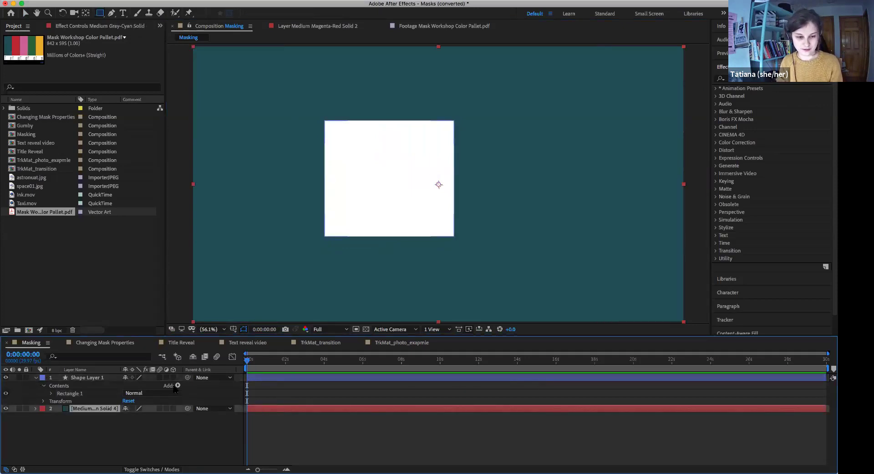
left_click(36, 378)
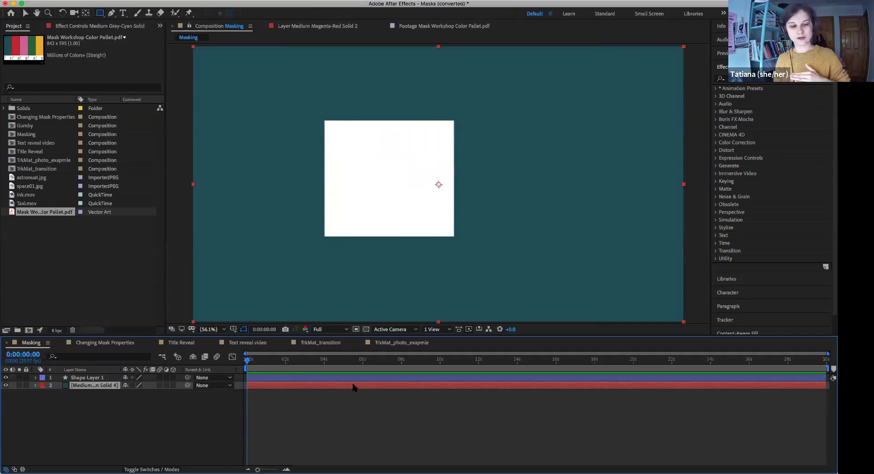
left_click(6, 378)
left_click(6, 378)
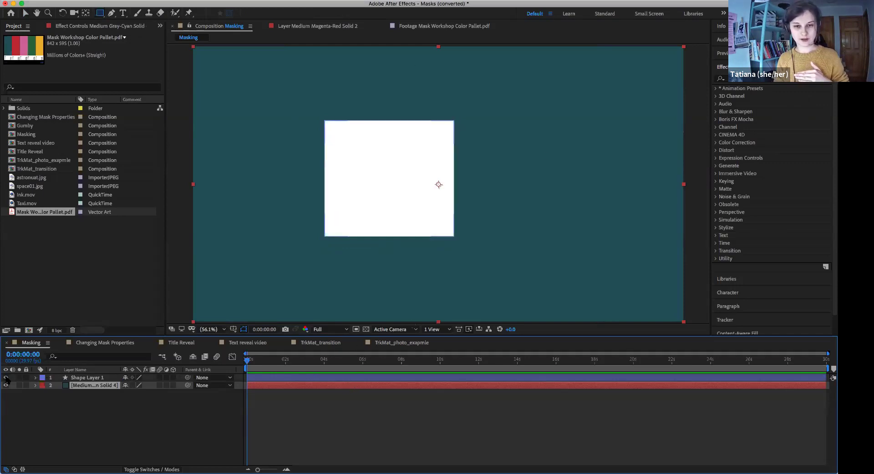
Move the white rectangle toward the composition's upper left and shrink it to about 85.5 by 87.8% scale
left_click(102, 378)
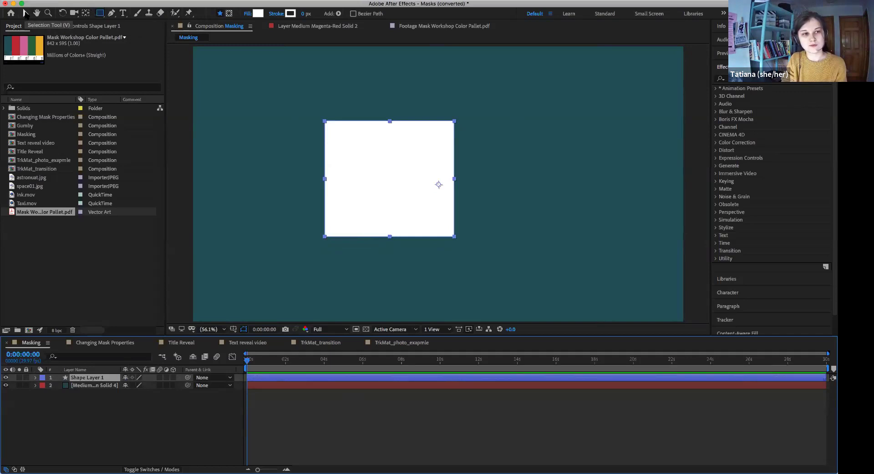
left_click(25, 14)
left_click_drag(378, 170, 261, 163)
mouse_move(337, 230)
left_mouse_down()
mouse_move(302, 201)
mouse_move(334, 214)
mouse_move(332, 237)
mouse_move(350, 206)
mouse_move(342, 227)
mouse_move(333, 223)
left_mouse_up()
left_click_drag(285, 148, 309, 129)
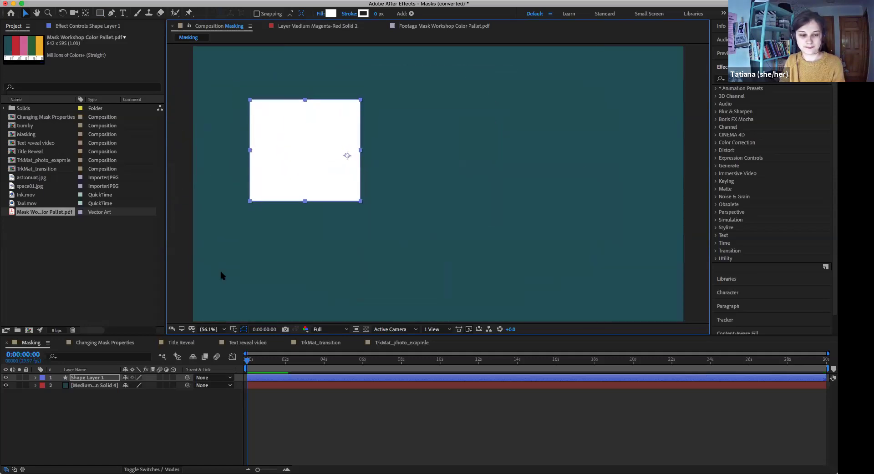
Expand Shape Layer 1 and its Transform group to examine the anchor point, position, scale, rotation and opacity
left_click(99, 377)
left_click(98, 395)
left_click(93, 378)
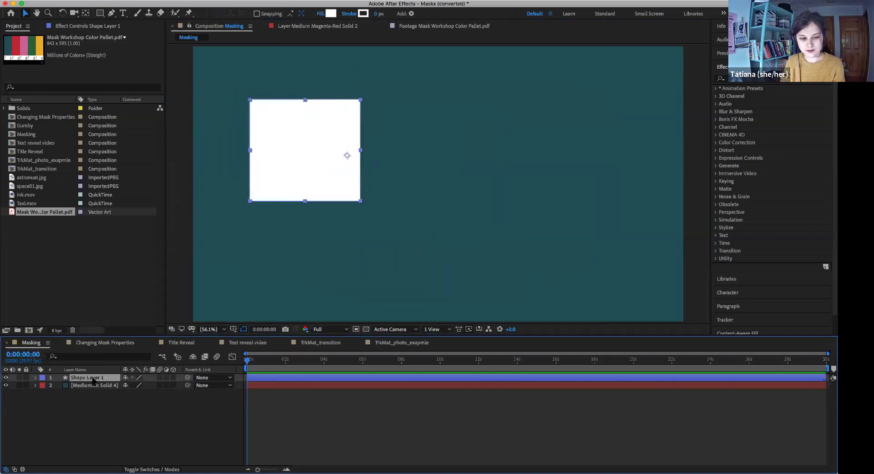
left_click(35, 378)
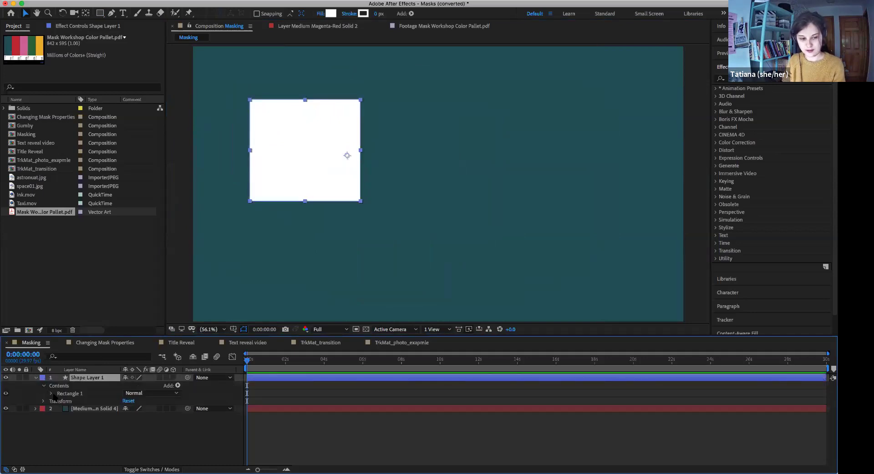
left_click(43, 401)
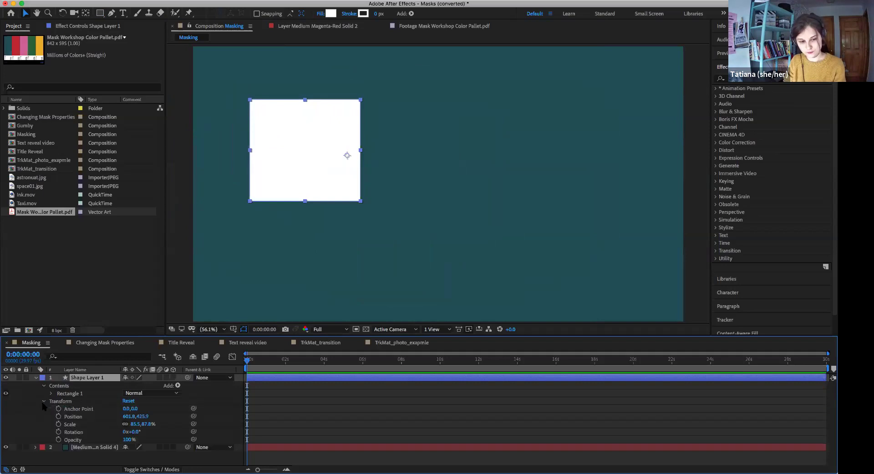
Move the white rectangle lower, to position 582.2, 562.6, and stretch its height to a scale of 85.5 by 90.8%
left_click(81, 418)
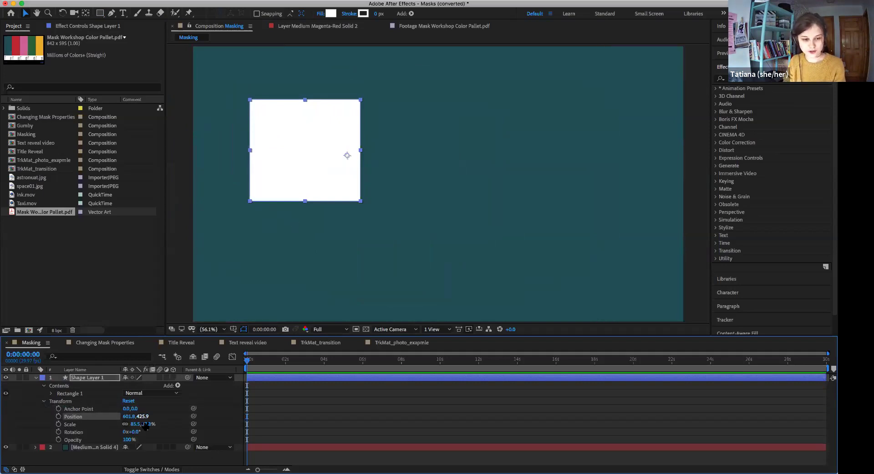
mouse_move(148, 417)
left_mouse_down()
mouse_move(164, 416)
mouse_move(142, 416)
left_mouse_up()
left_click_drag(278, 173, 274, 208)
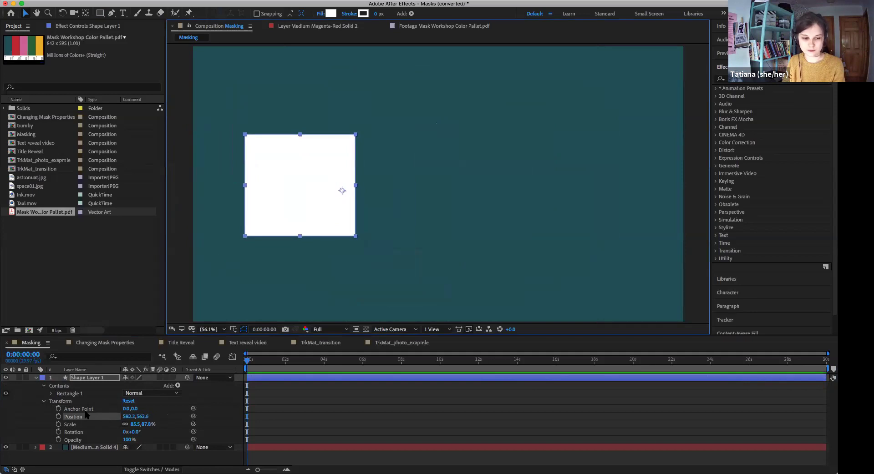
left_click(71, 426)
mouse_move(144, 424)
left_mouse_down()
mouse_move(122, 425)
mouse_move(156, 424)
left_mouse_up()
mouse_move(356, 133)
left_mouse_down()
mouse_move(346, 142)
mouse_move(368, 129)
mouse_move(355, 132)
left_mouse_up()
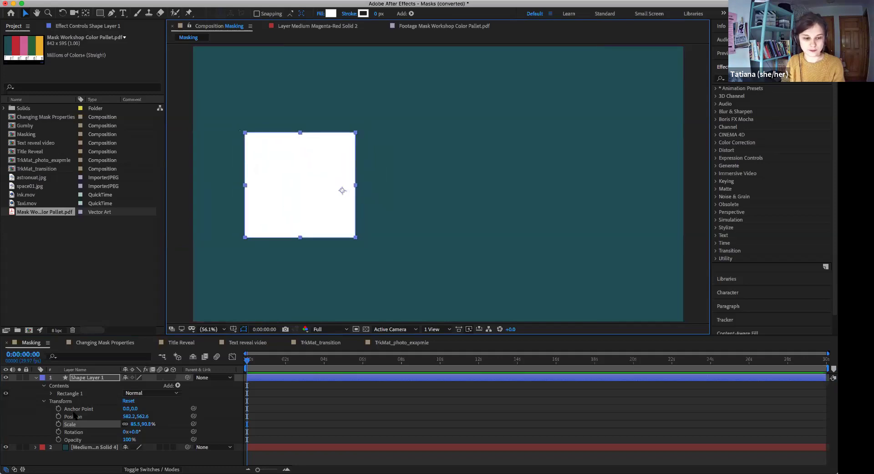
Rotate the white rectangle by 2° and fade its opacity to 0% before restoring it fully
left_click(78, 432)
left_click_drag(143, 429, 97, 438)
left_click(107, 441)
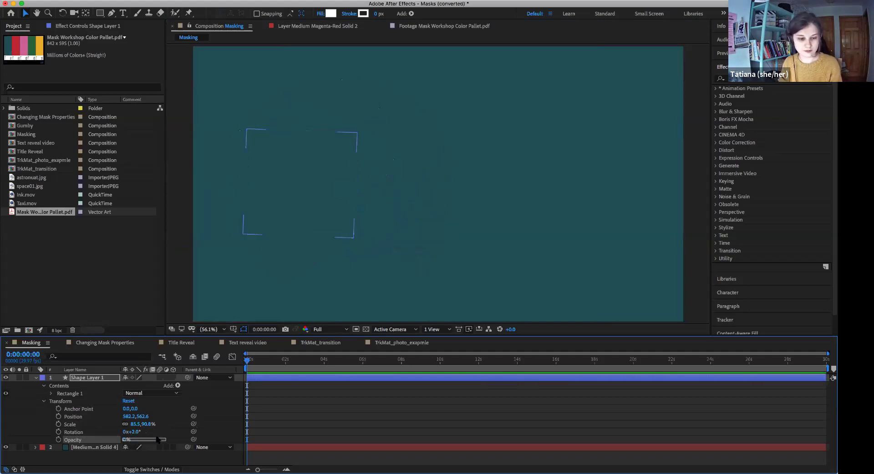
left_click_drag(127, 440, 188, 437)
Reposition the tilted rectangle in the left half of the composition, ending at 637.4, 576.9, and collapse Shape Layer 1's properties
left_click_drag(308, 192, 330, 155)
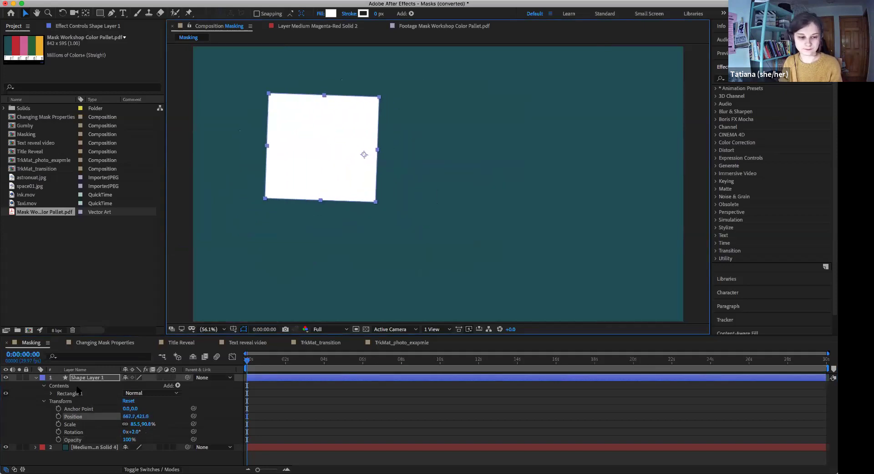
left_click(75, 402)
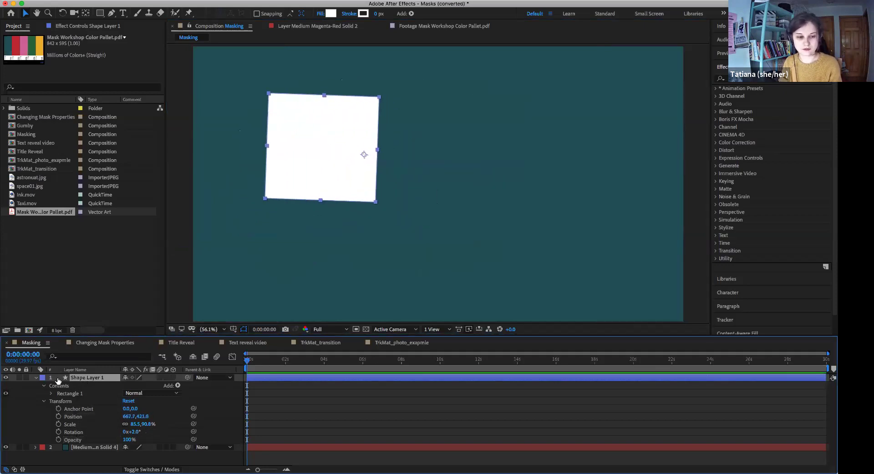
left_click(37, 378)
mouse_move(312, 198)
left_mouse_down()
mouse_move(312, 207)
mouse_move(308, 184)
left_mouse_up()
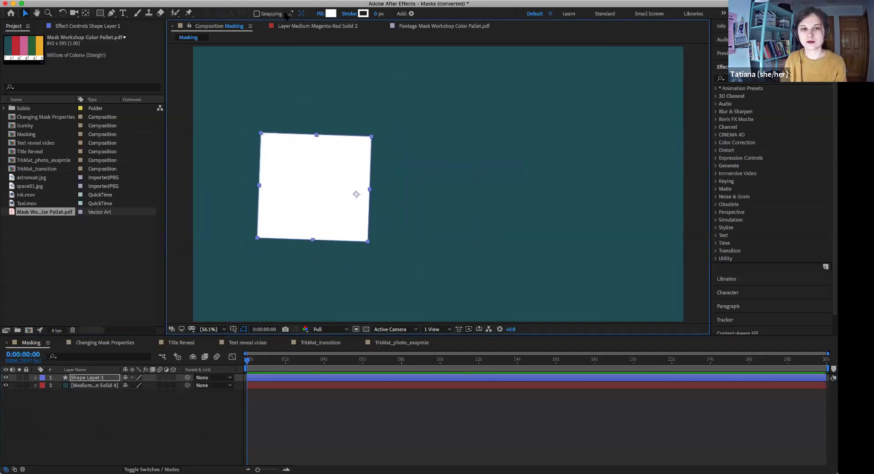
Fill the rectangle with the pink CF5F96 sampled from the color palette and move it slightly up and to the left
left_click(330, 14)
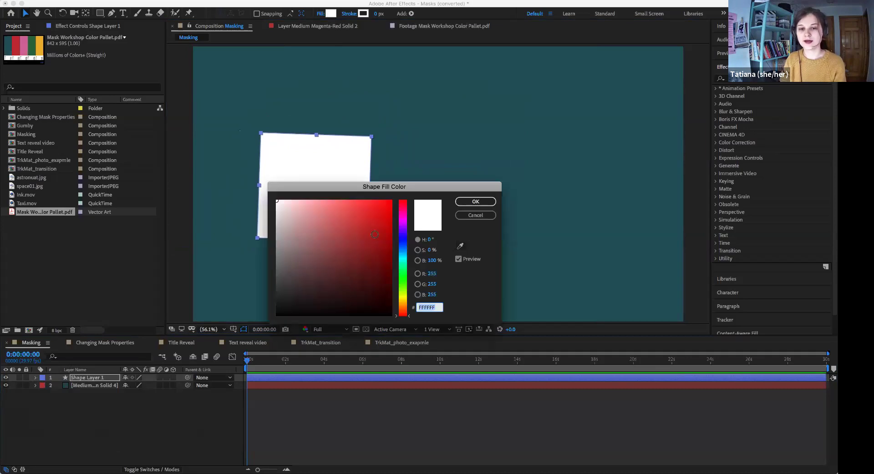
left_click_drag(382, 215, 374, 271)
left_click_drag(403, 297, 403, 222)
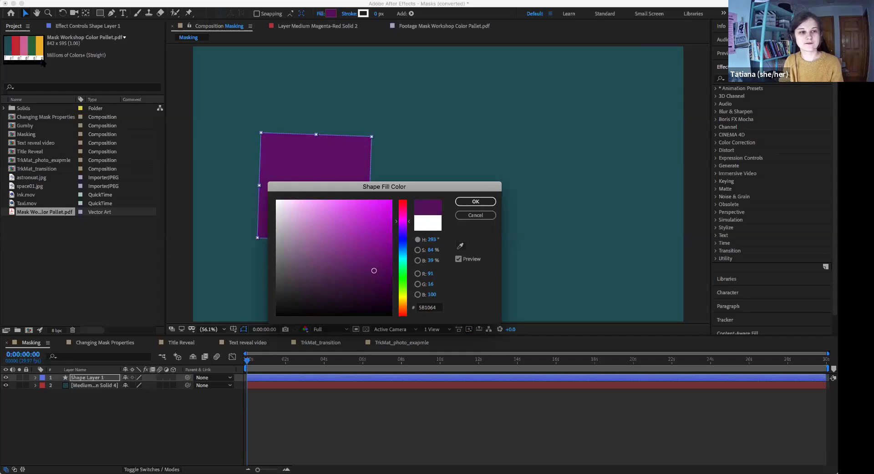
left_click(459, 246)
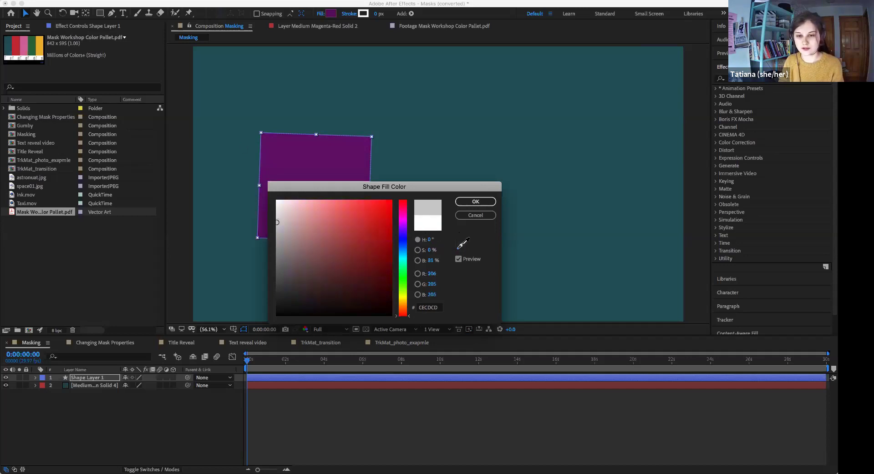
left_click(24, 46)
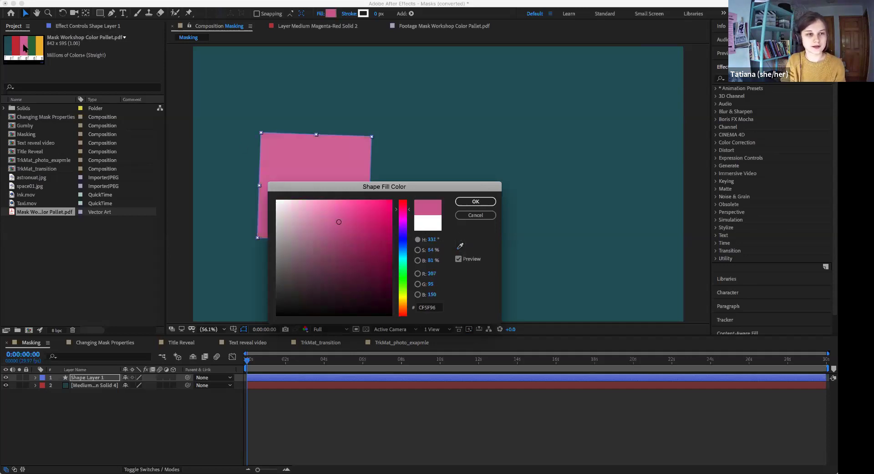
left_click(475, 201)
left_click_drag(343, 189, 334, 169)
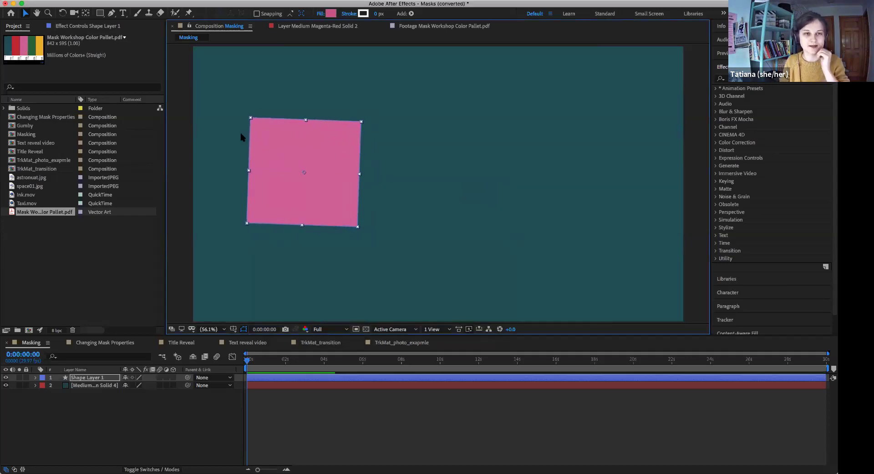
Cycle through the available shape tools to examine them, finishing on the Rounded Rectangle tool
left_click(101, 16)
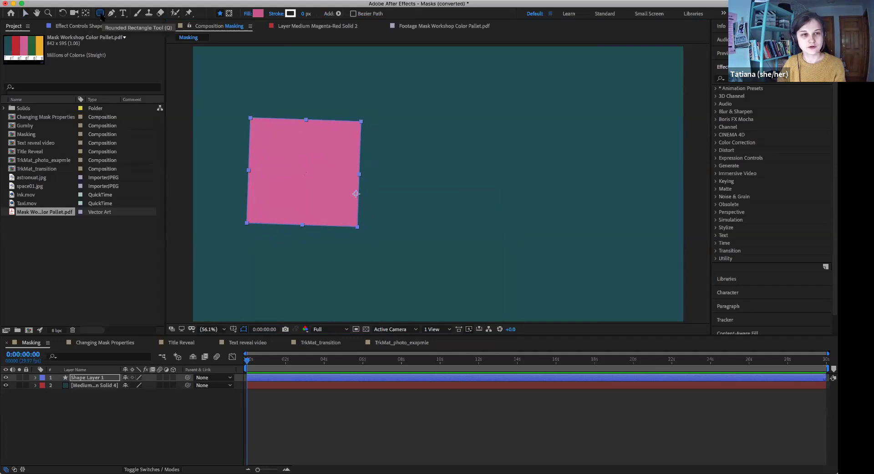
key("q")
key("q")
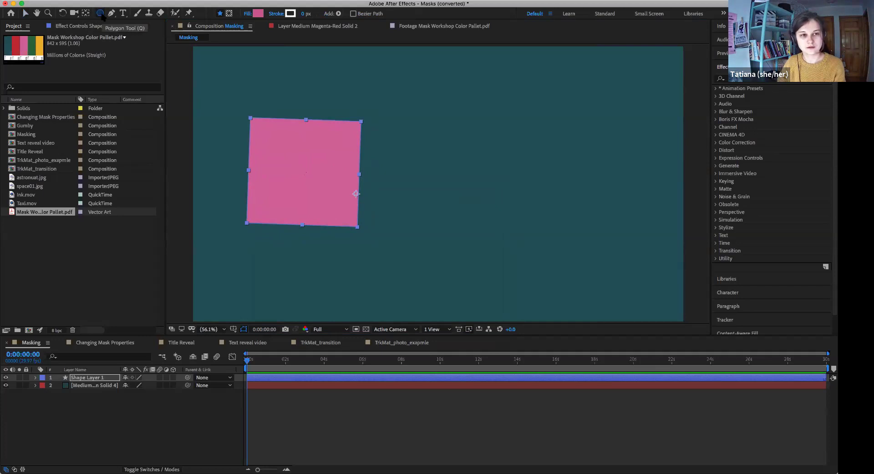
key("q")
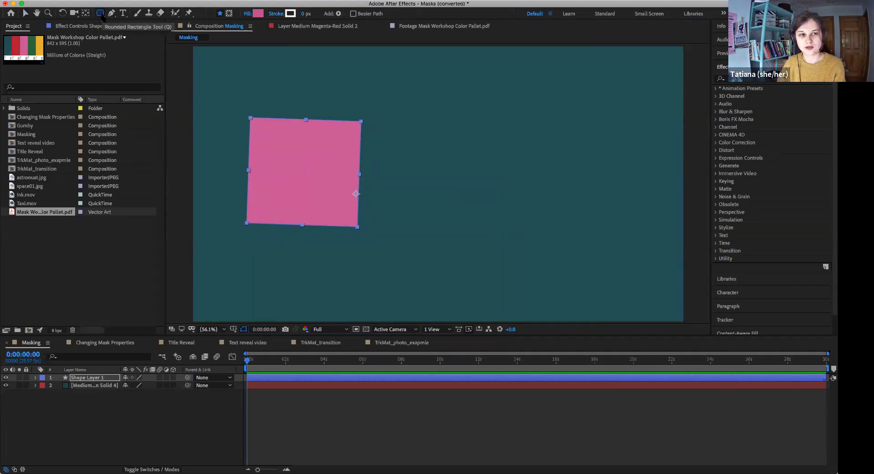
key("q")
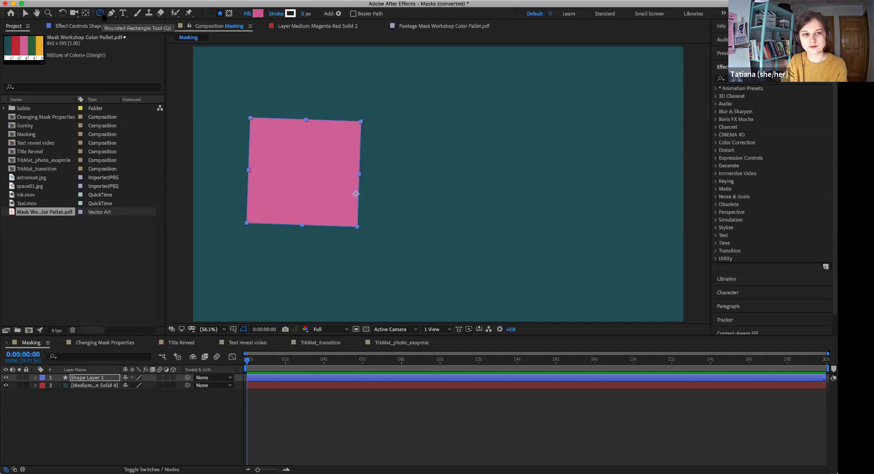
key("q")
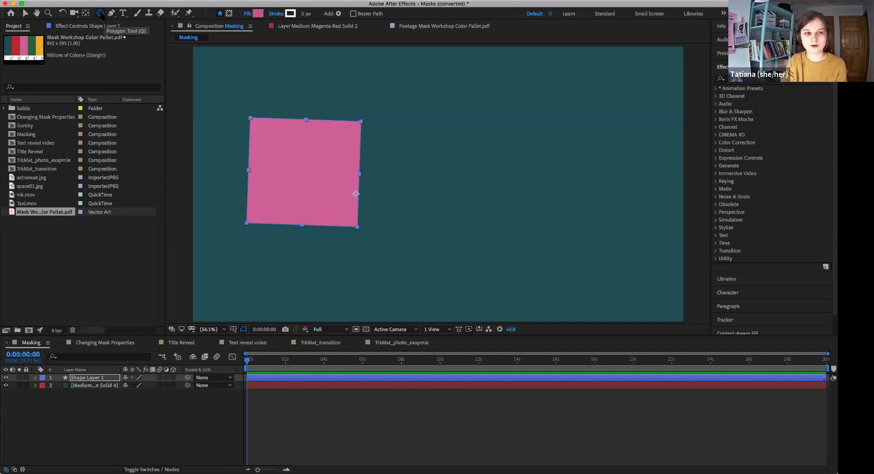
key("q")
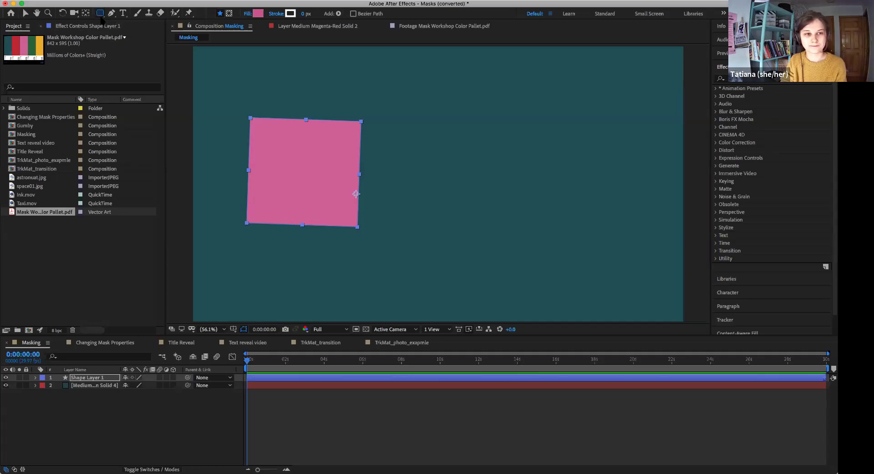
Add a small and a large rounded rectangle to Shape Layer 1, moving the large one lower and the original square higher
left_click_drag(401, 95, 529, 218)
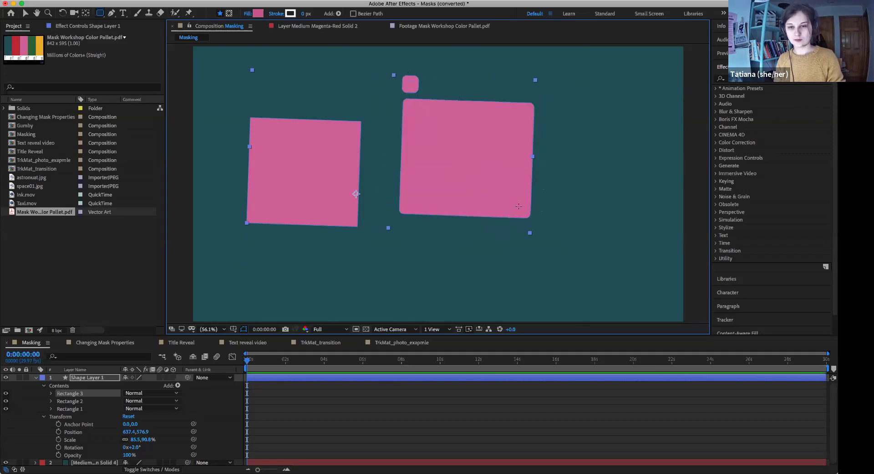
key("v")
left_click_drag(484, 187, 483, 208)
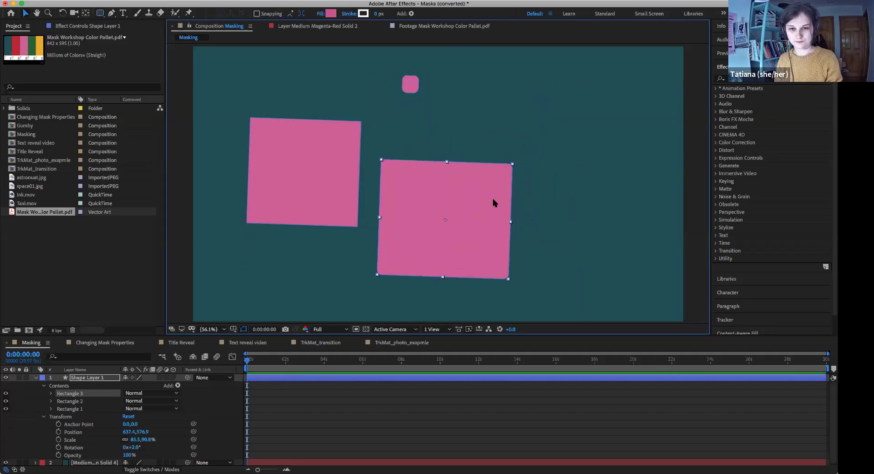
left_click_drag(331, 162, 319, 131)
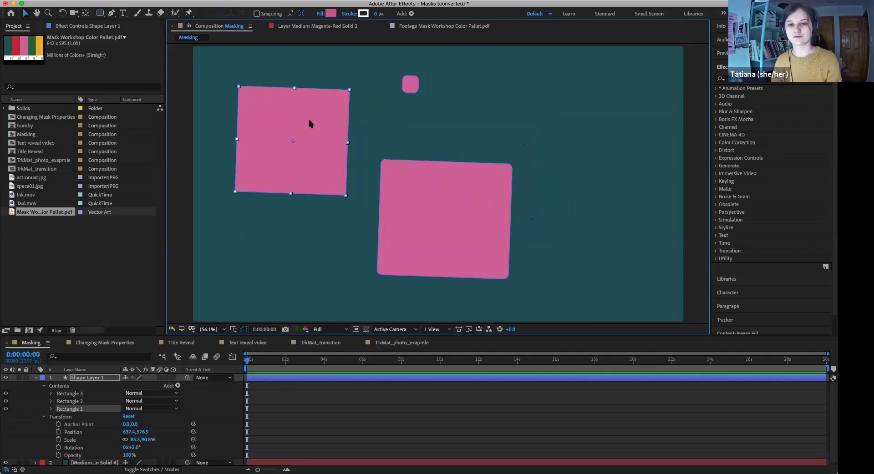
left_click_drag(477, 226, 464, 222)
Undo a tiny trial ellipse and fill the large rounded rectangle with the yellow E9AC2A sampled from the color palette
left_click(101, 14)
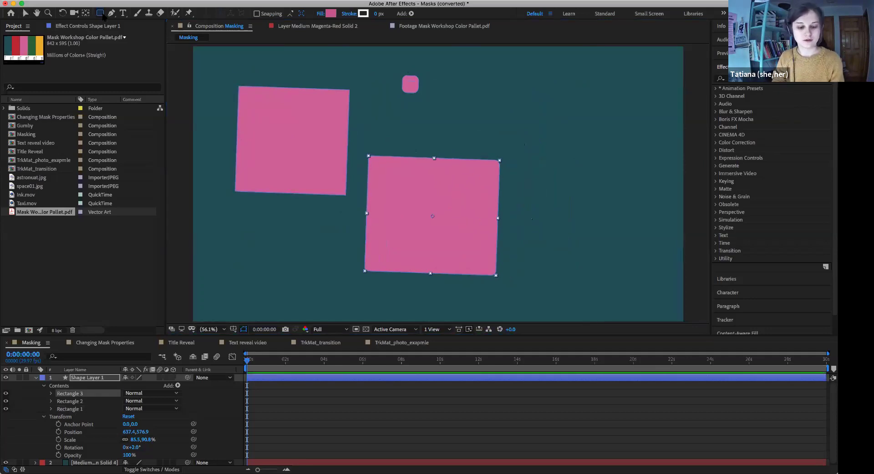
key("q")
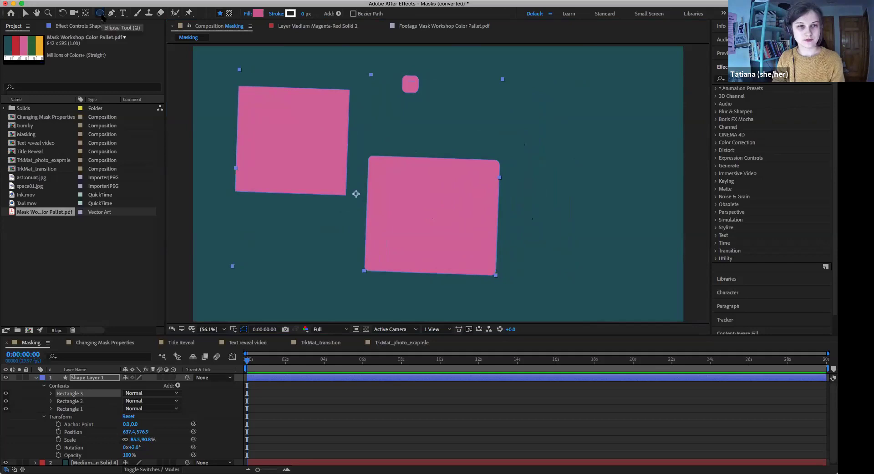
left_click_drag(443, 217, 452, 225)
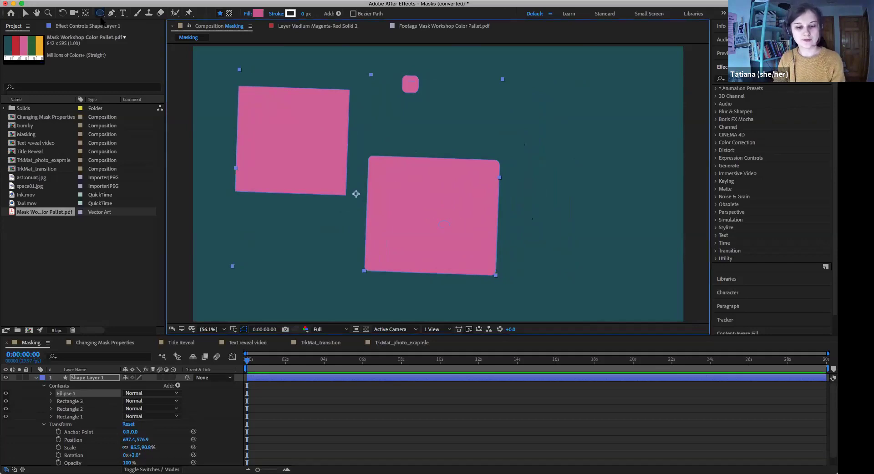
key("ctrl+z")
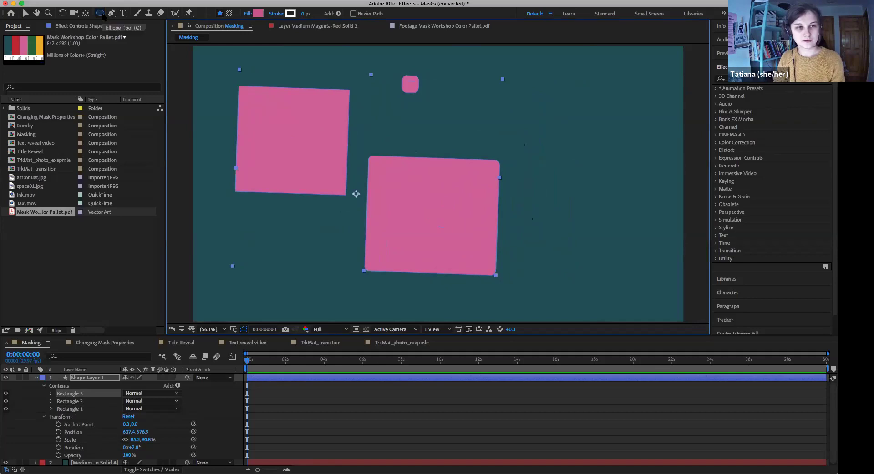
left_click(257, 14)
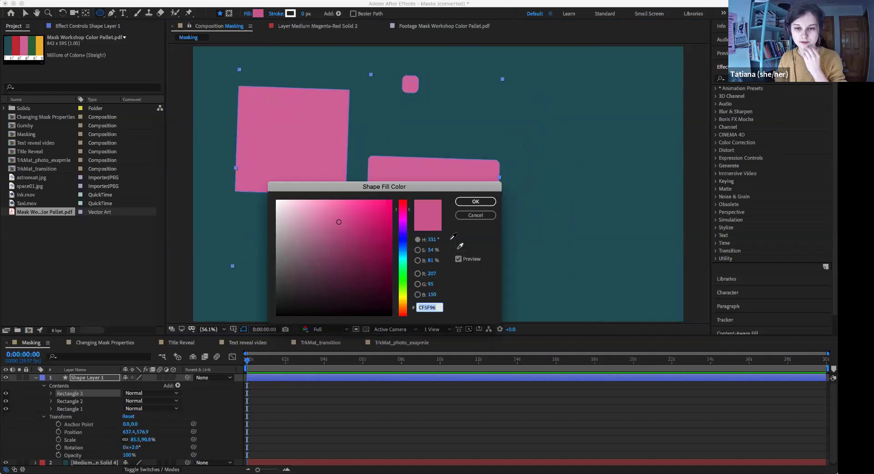
left_click(39, 45)
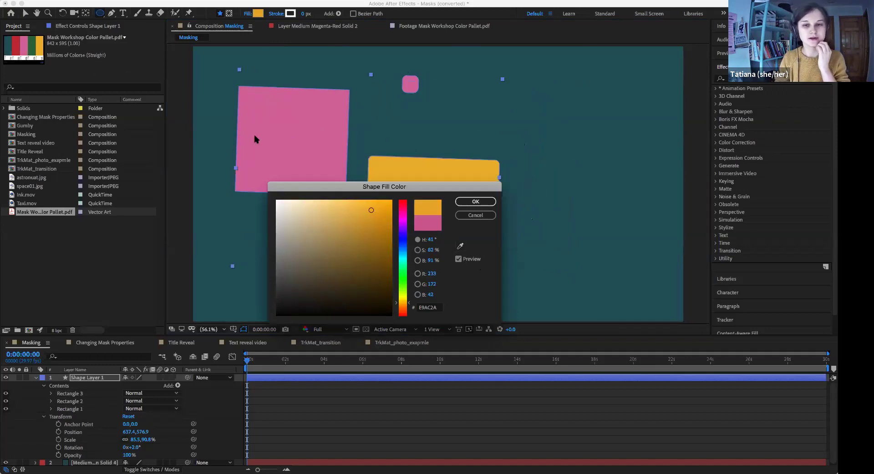
left_click(478, 203)
Draw a nearly circular yellow ellipse on Shape Layer 1, to the right of the large rounded rectangle
left_click_drag(532, 121, 519, 241)
left_click_drag(469, 226, 597, 157)
left_click_drag(598, 157, 620, 157)
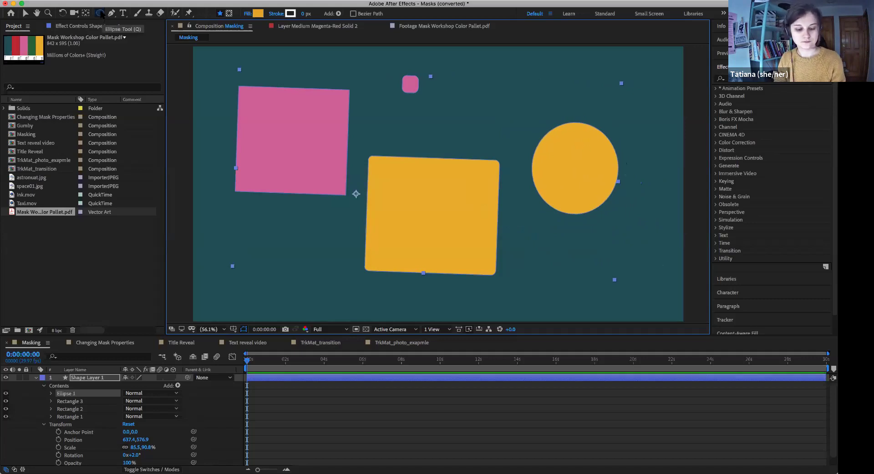
Draw a yellow polygon above the large rounded rectangle, raising and lowering its side count until nearly round, and shift it slightly down
key("q")
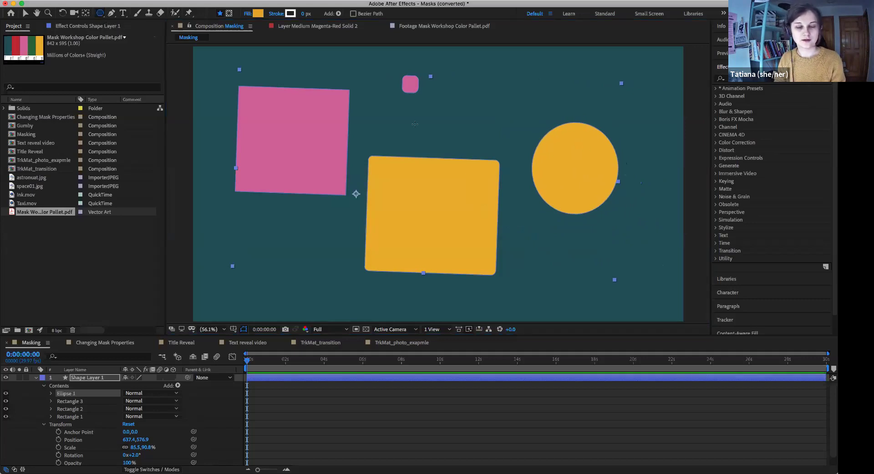
mouse_move(466, 90)
left_mouse_down()
mouse_move(403, 84)
mouse_move(421, 118)
mouse_move(409, 98)
mouse_move(436, 109)
mouse_move(448, 103)
mouse_move(432, 98)
mouse_move(435, 88)
mouse_move(452, 84)
mouse_move(431, 92)
mouse_move(440, 89)
mouse_move(430, 82)
left_mouse_up()
key("Up")
key("Up")
key("Up")
key("Up")
key("Up")
key("Down")
key("Down")
key("Down")
key("Down")
key("Down")
key("Down")
key("Up")
key("Up")
key("Up")
key("Up")
key("Up")
key("Down")
key("Down")
key("Down")
key("Up")
key("Up")
key("Up")
key("Up")
key("Down")
key("Down")
key("Up")
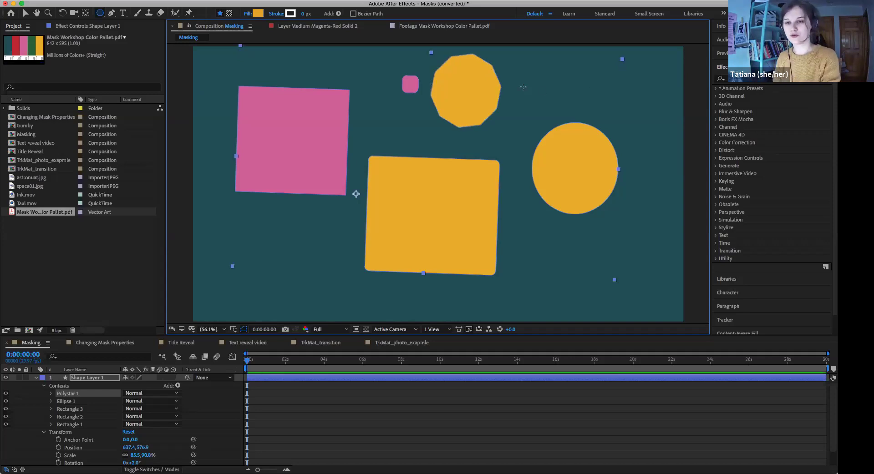
key("v")
left_click_drag(467, 97, 481, 121)
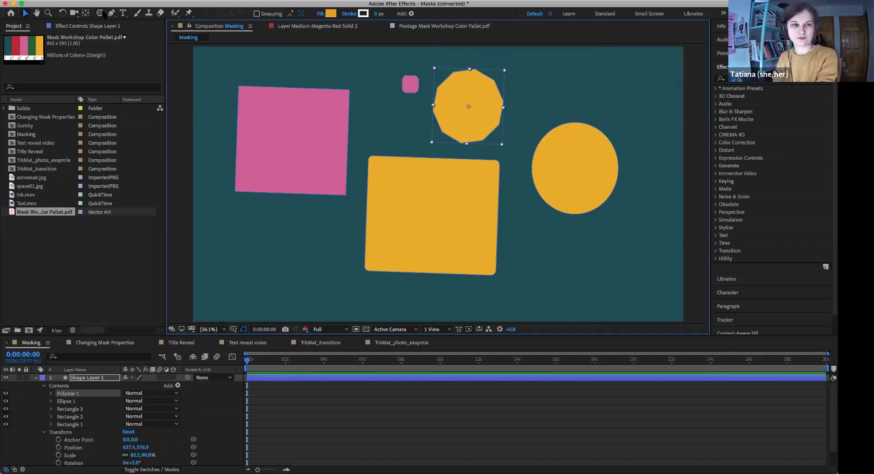
Draw a yellow star below the pink square, varying its number of points and rotation and finishing with five points
key("q")
key("q")
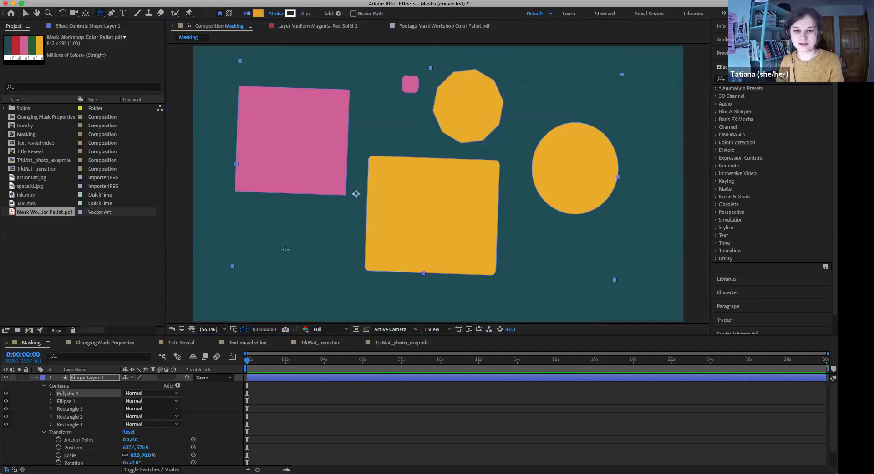
mouse_move(282, 231)
left_mouse_down()
mouse_move(319, 275)
mouse_move(287, 249)
mouse_move(316, 262)
mouse_move(359, 314)
mouse_move(298, 247)
left_mouse_up()
key("Up")
key("Up")
key("Up")
key("Up")
key("Up")
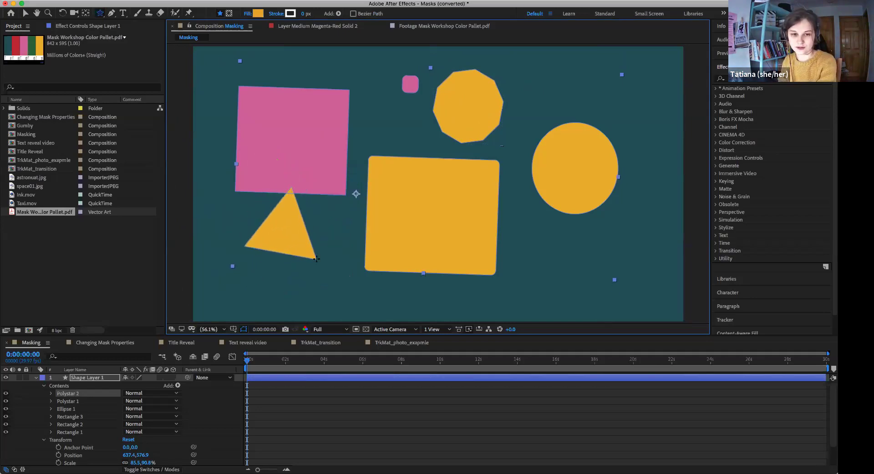
left_click_drag(316, 260, 314, 262)
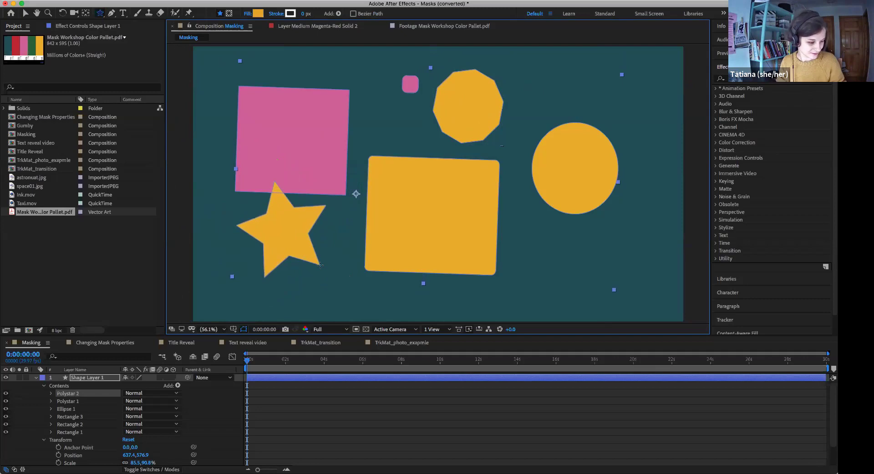
left_click_drag(322, 269, 299, 276)
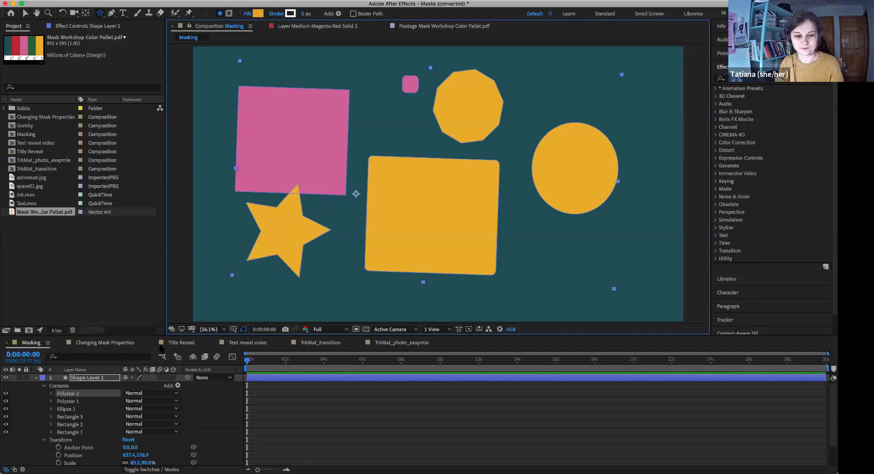
Draw a closed jagged freeform shape with the Pen tool on Shape Layer 1, below the yellow circle
left_click(75, 380)
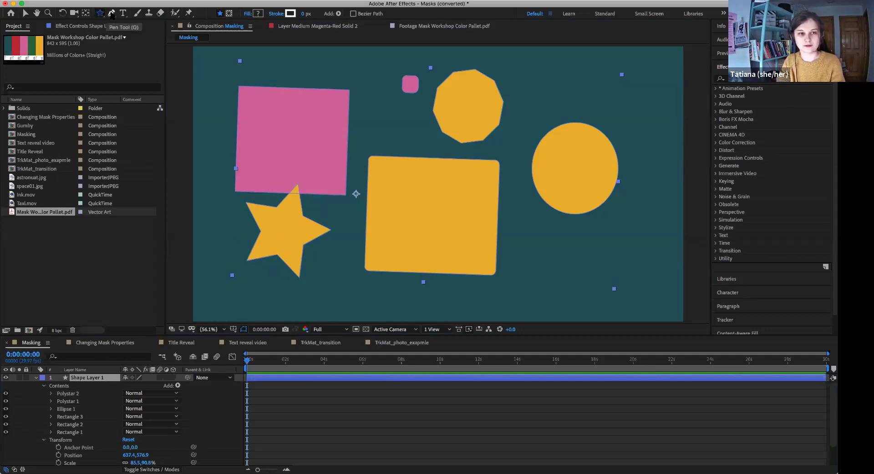
left_click(112, 14)
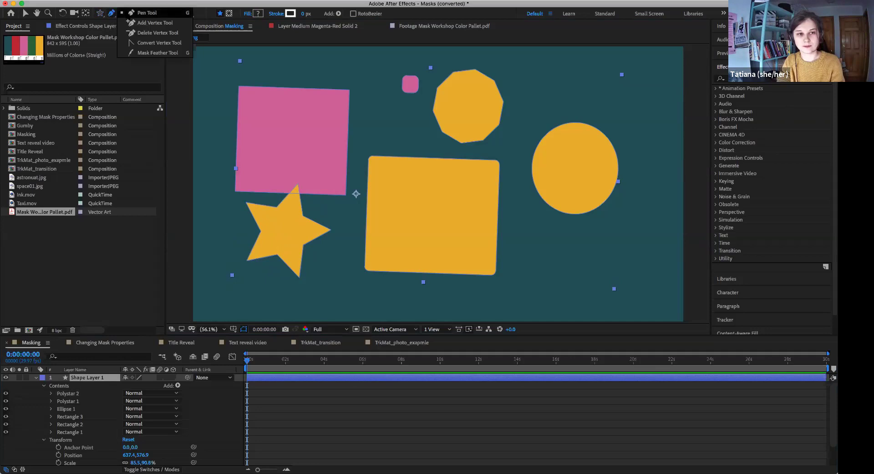
left_click(524, 287)
left_click(526, 251)
left_click(549, 276)
left_click(563, 243)
left_click(583, 269)
left_click(606, 230)
left_click(609, 264)
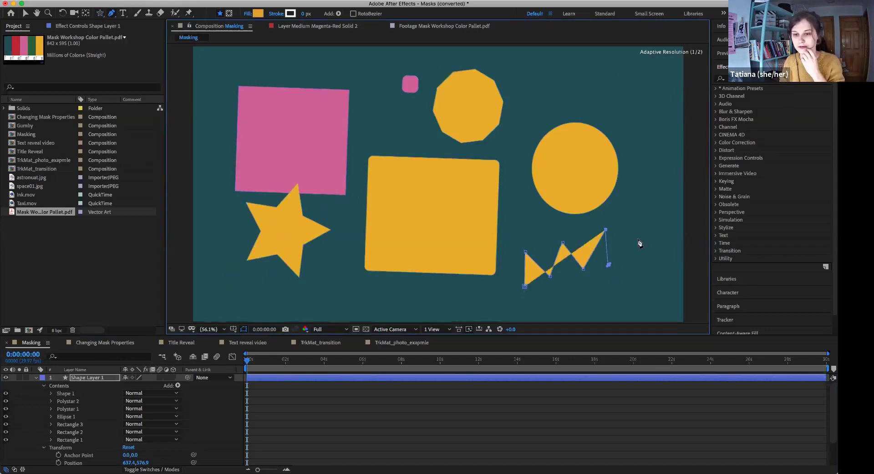
left_click(637, 239)
left_click(589, 312)
left_click(577, 280)
left_click(552, 303)
left_click(540, 287)
left_click(525, 286)
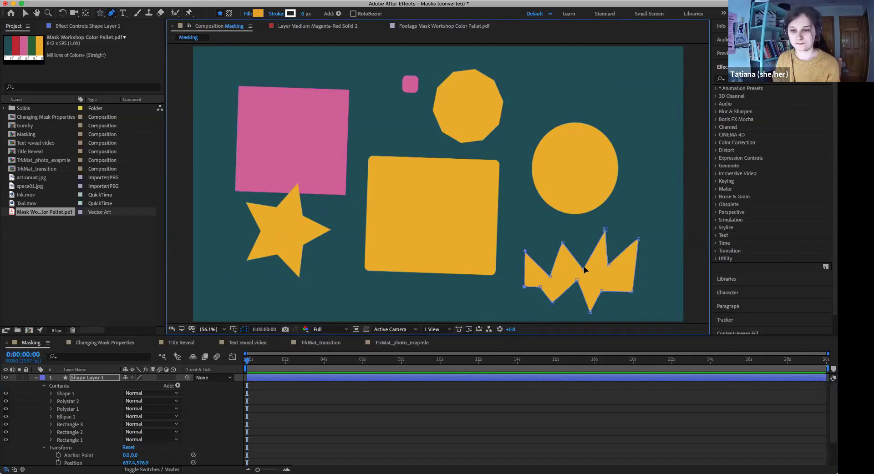
Reshape the jagged freeform path by moving several of its upper vertices and turning some corners into smooth curves
mouse_move(583, 269)
left_mouse_down()
mouse_move(582, 214)
mouse_move(584, 243)
mouse_move(545, 234)
mouse_move(574, 259)
left_mouse_up()
left_click_drag(604, 229, 598, 230)
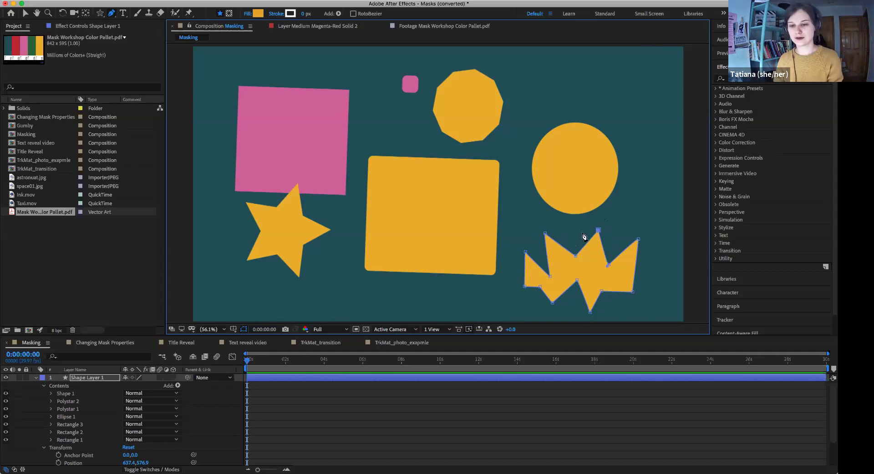
left_click_drag(576, 256, 608, 249)
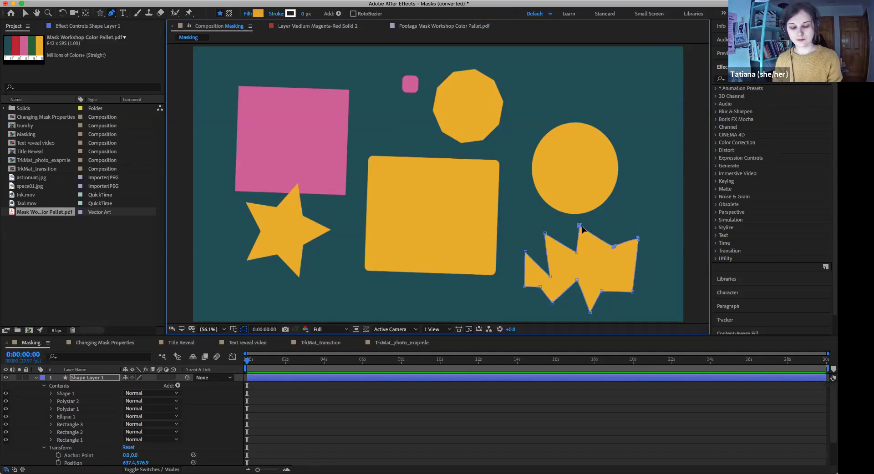
left_click_drag(577, 251, 584, 250)
left_click(546, 234)
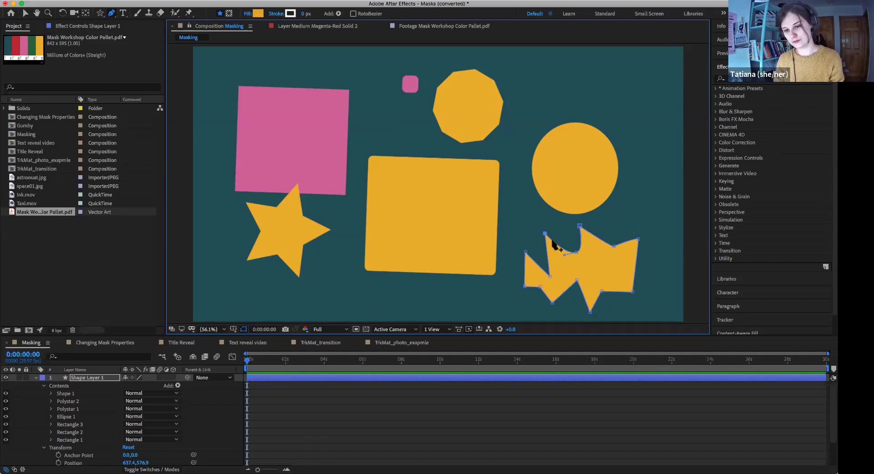
left_click(612, 245)
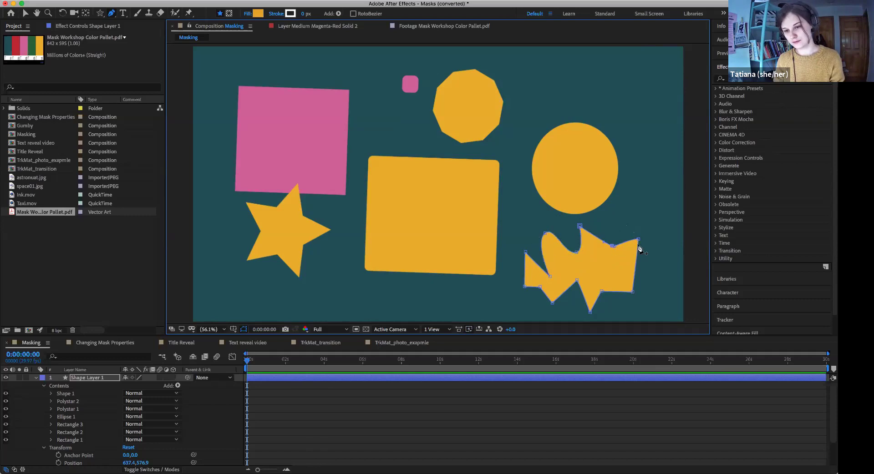
left_click_drag(632, 292, 627, 300)
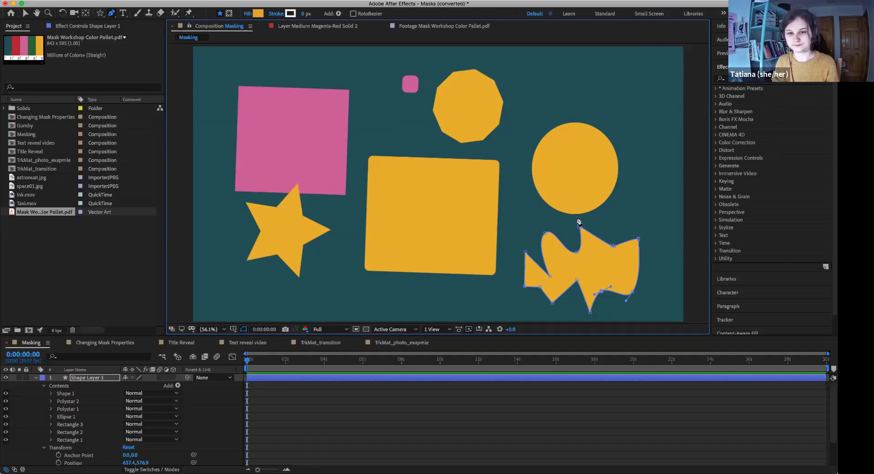
Move all shapes on Shape Layer 1 together around the composition, picking the ellipse individually and collapsing the layer's contents
left_click(26, 13)
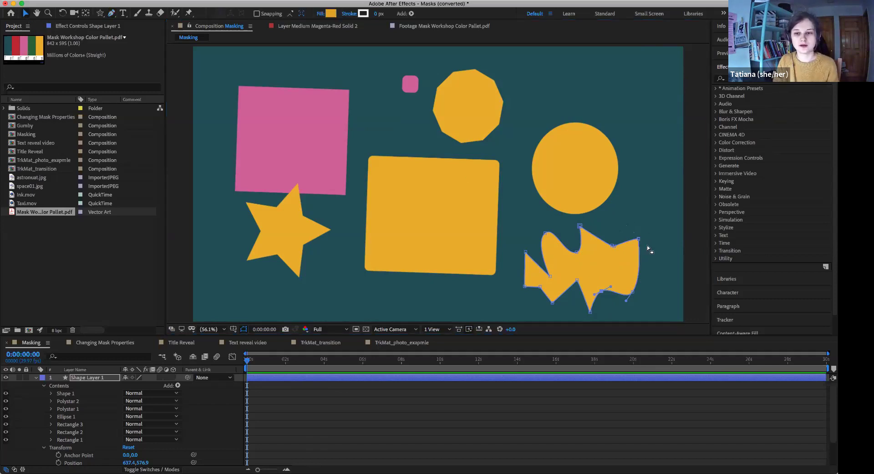
left_click(589, 174)
left_click_drag(591, 265, 564, 257)
left_click_drag(389, 196, 418, 223)
left_click(91, 394)
left_click_drag(474, 213, 476, 211)
left_click(568, 174)
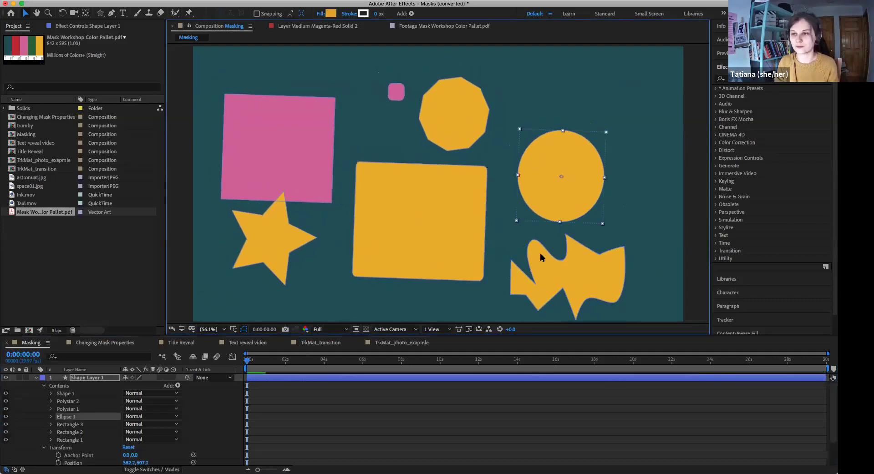
left_click(35, 378)
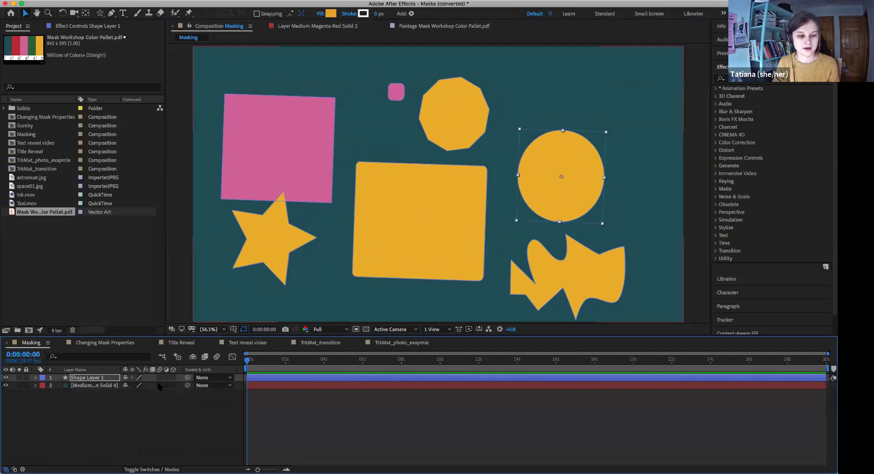
left_click_drag(545, 186, 554, 180)
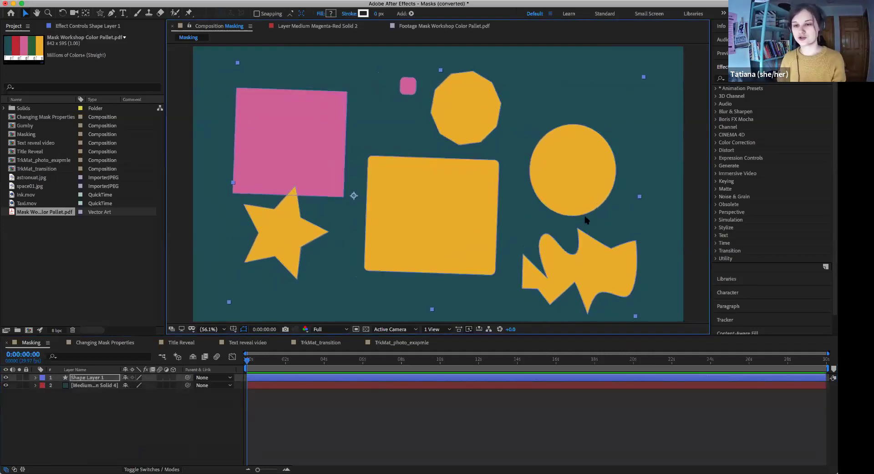
left_click_drag(567, 177, 568, 179)
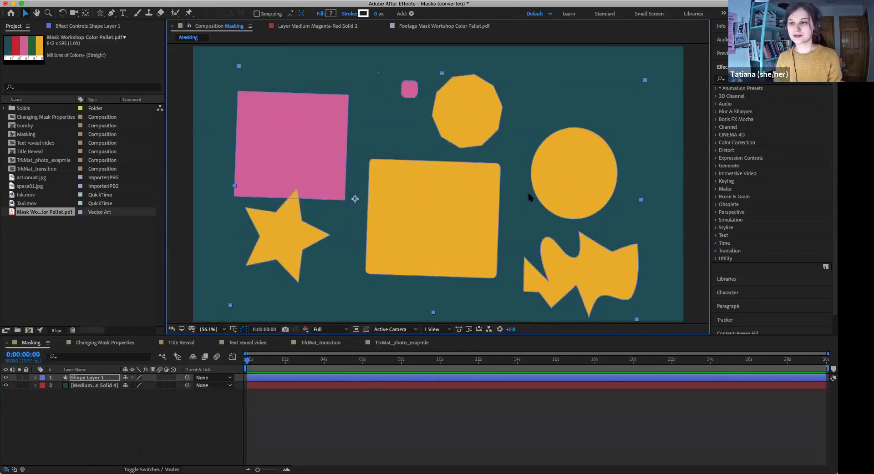
Nudge Shape Layer 1 slightly upward and delete the layer with all its shapes
left_click(99, 378)
left_click_drag(469, 220, 475, 192)
left_click(311, 378)
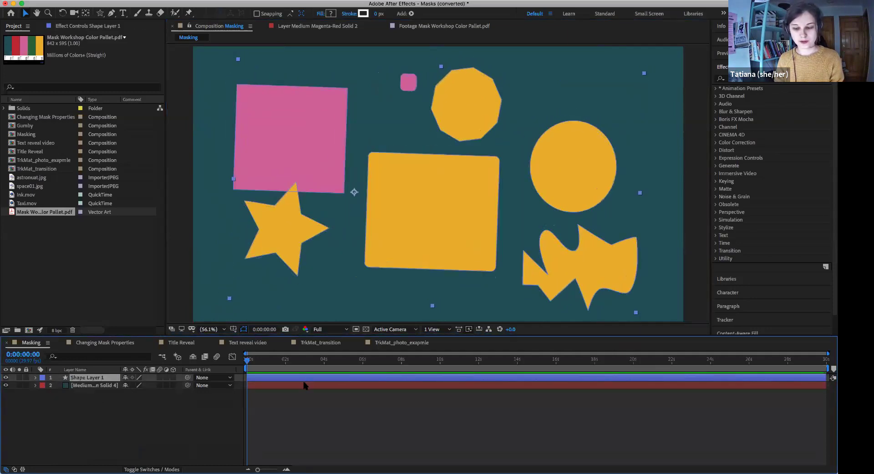
key("Delete")
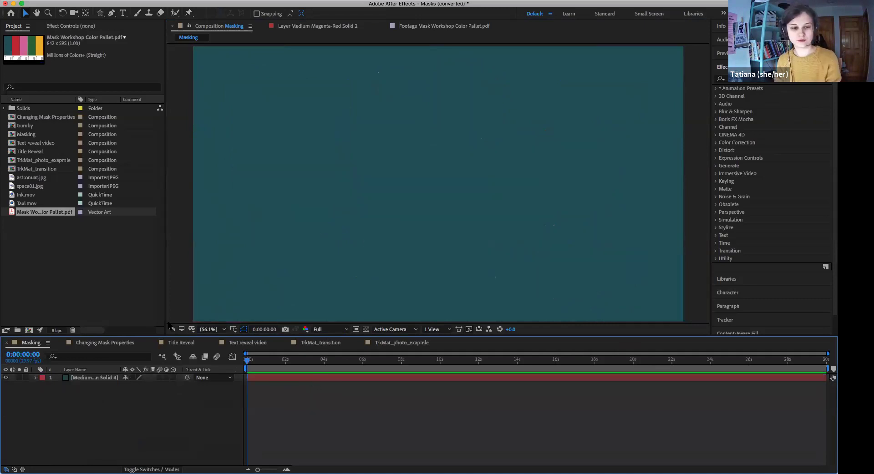
Draw a square mask on the teal solid layer near the centre of the composition and collapse the layer's properties
left_click(100, 378)
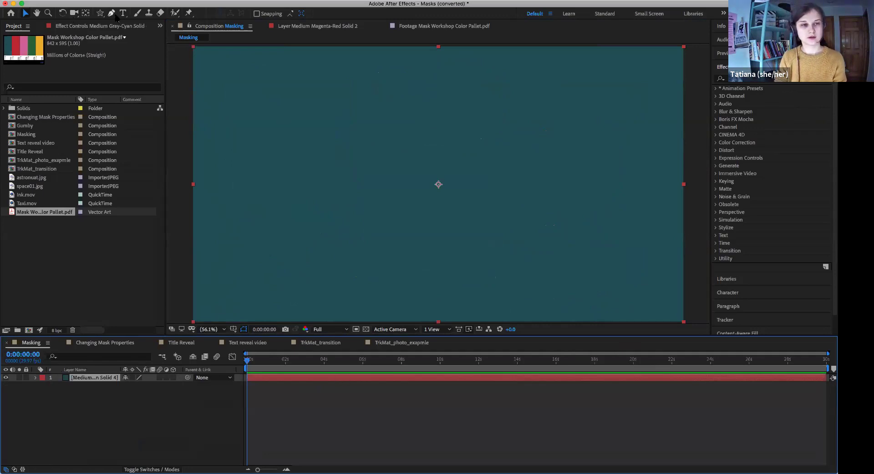
left_click(100, 14)
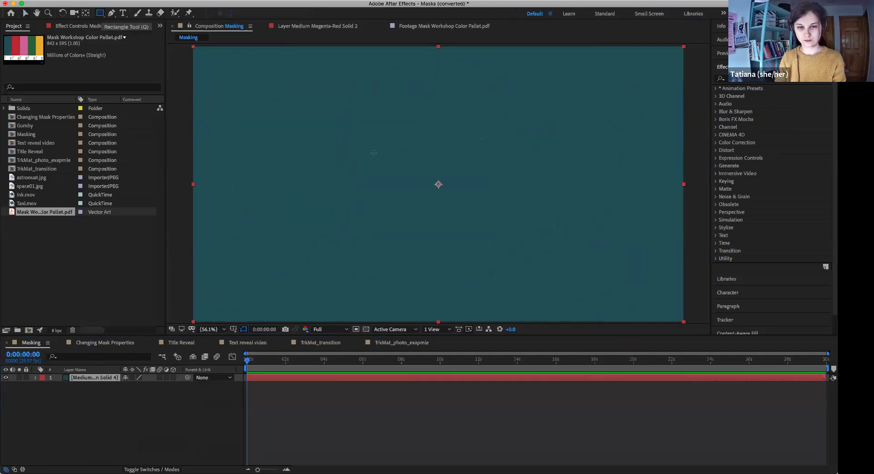
left_click_drag(345, 121, 486, 262)
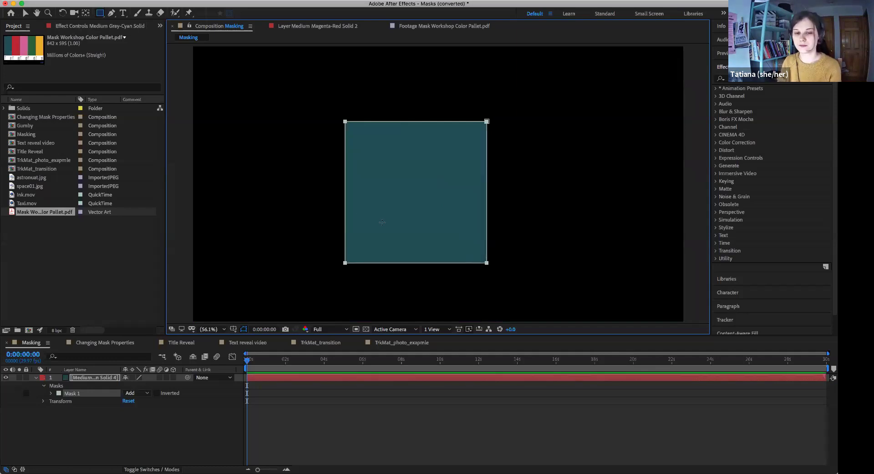
left_click(37, 378)
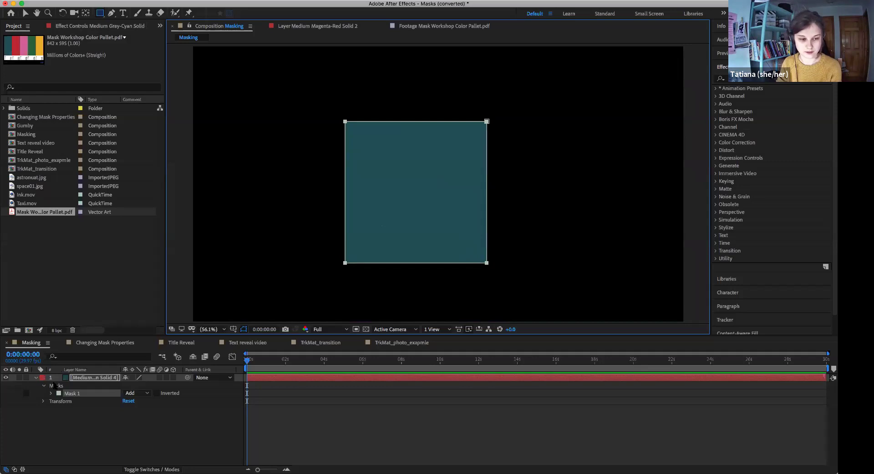
left_click(352, 390)
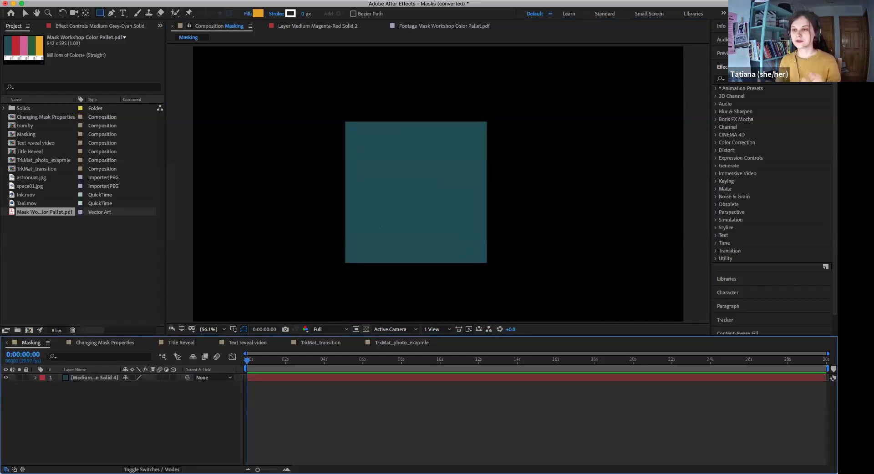
left_click(431, 378)
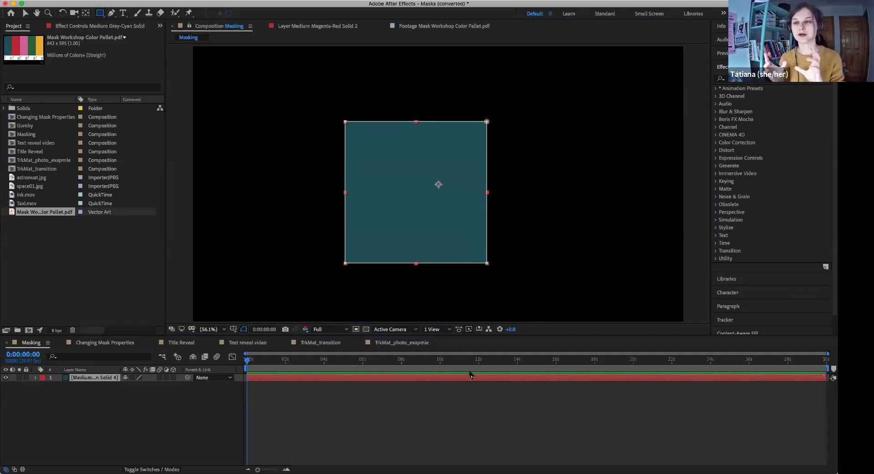
left_click(354, 381)
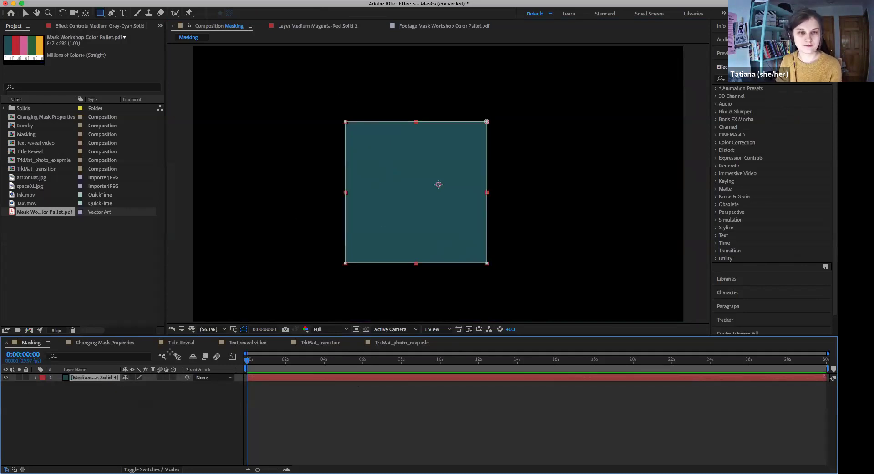
left_click(166, 0)
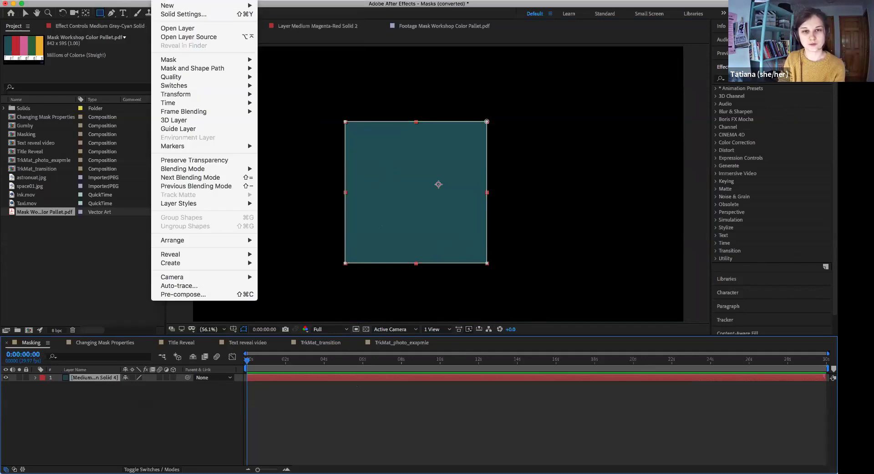
left_click(83, 381)
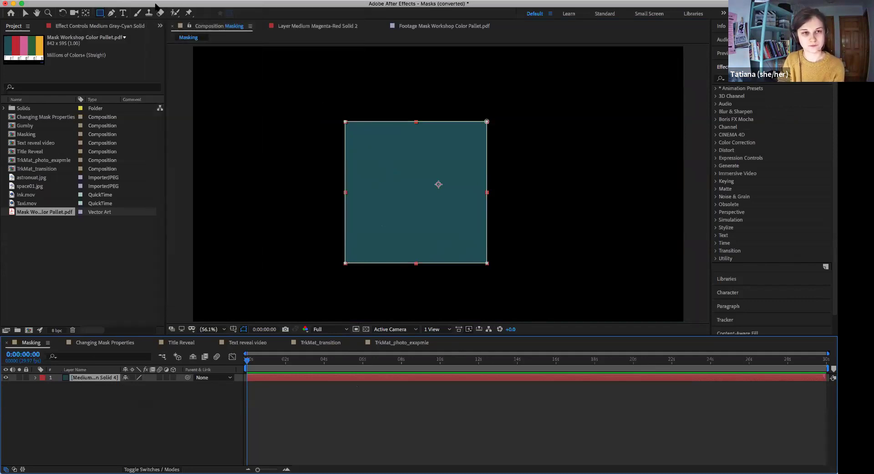
left_click(163, 0)
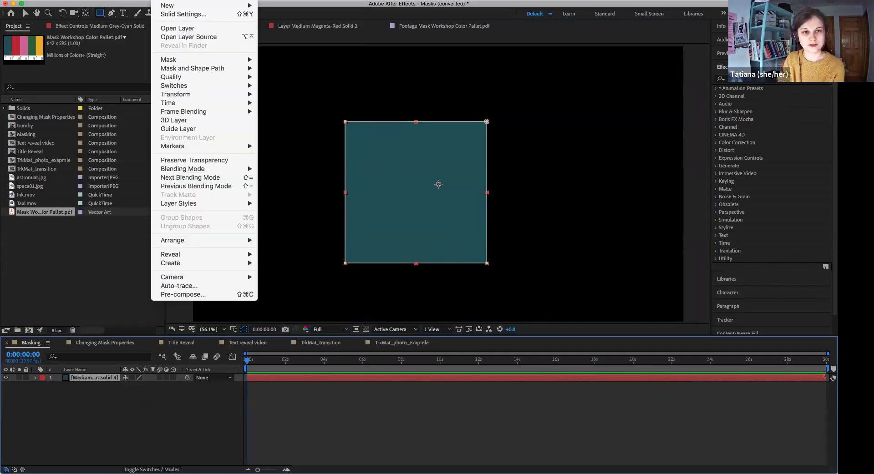
mouse_move(168, 6)
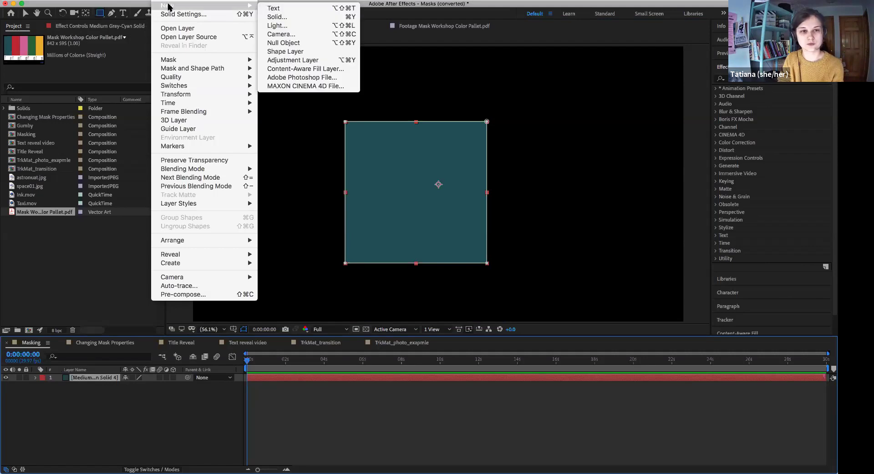
left_click(109, 378)
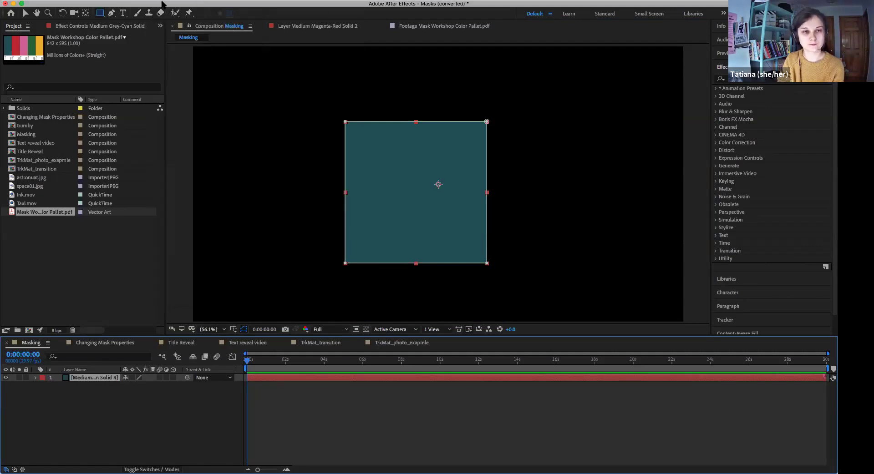
Create a new 1920 x 1080 px solid layer in the yellow sampled from the color palette
left_click(162, 1)
mouse_move(208, 7)
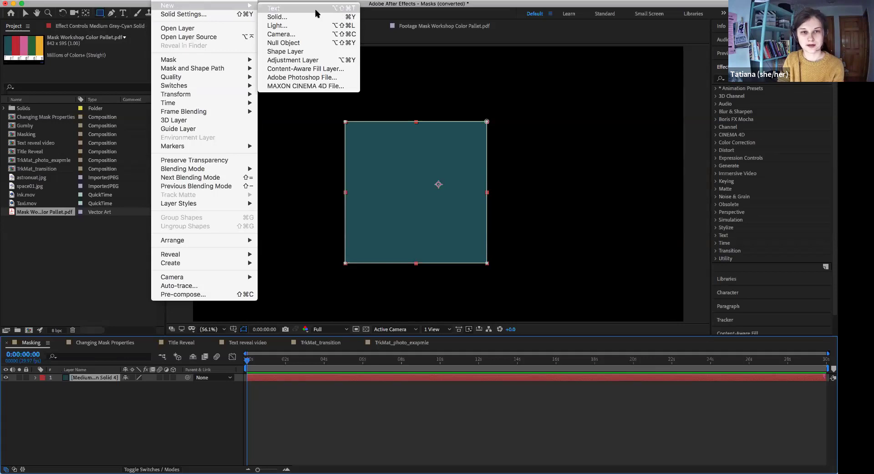
left_click(288, 18)
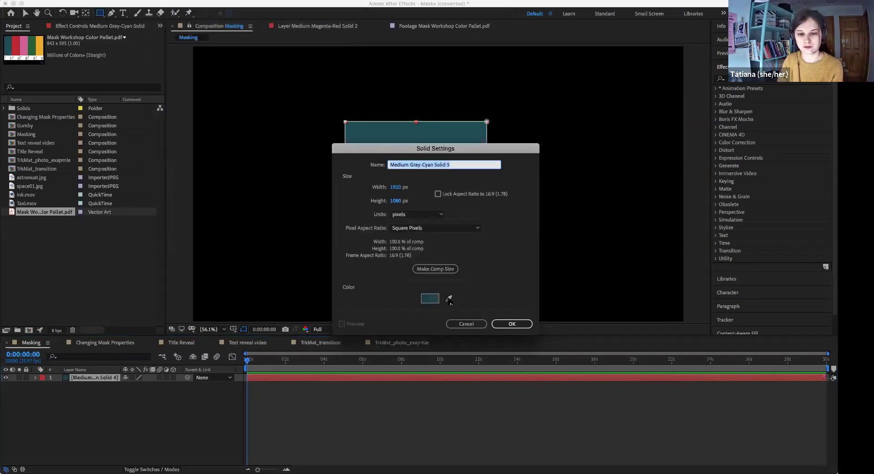
left_click(449, 299)
left_click(41, 51)
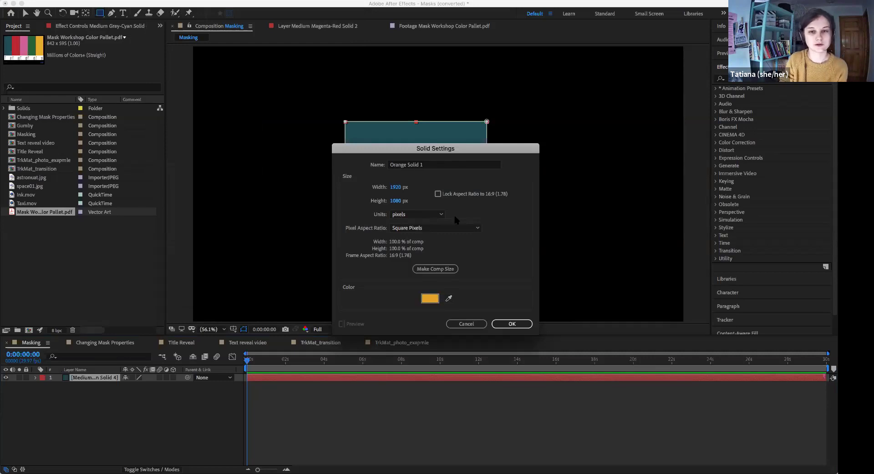
left_click(523, 324)
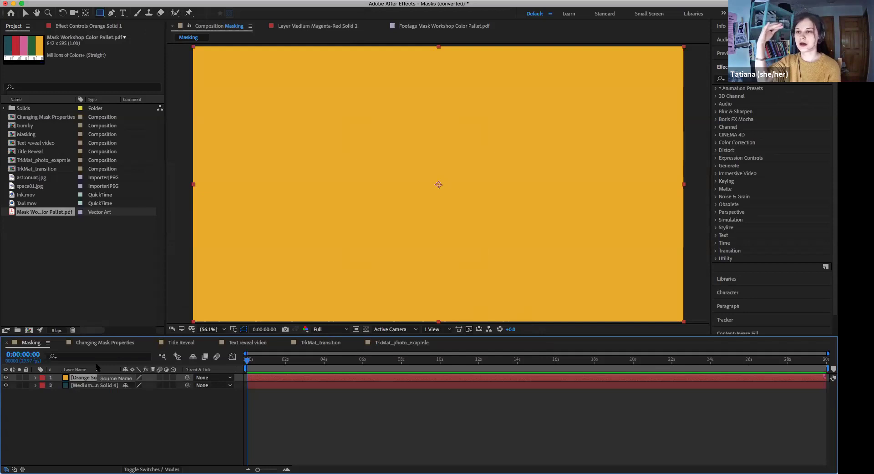
Hide the yellow solid layer and delete Mask 1 from the teal solid
left_click(6, 378)
left_click(91, 385)
left_click(36, 385)
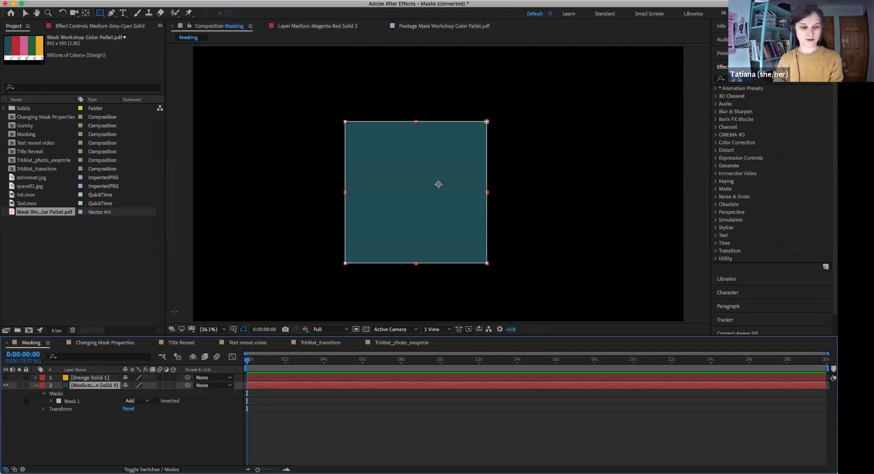
left_click(70, 402)
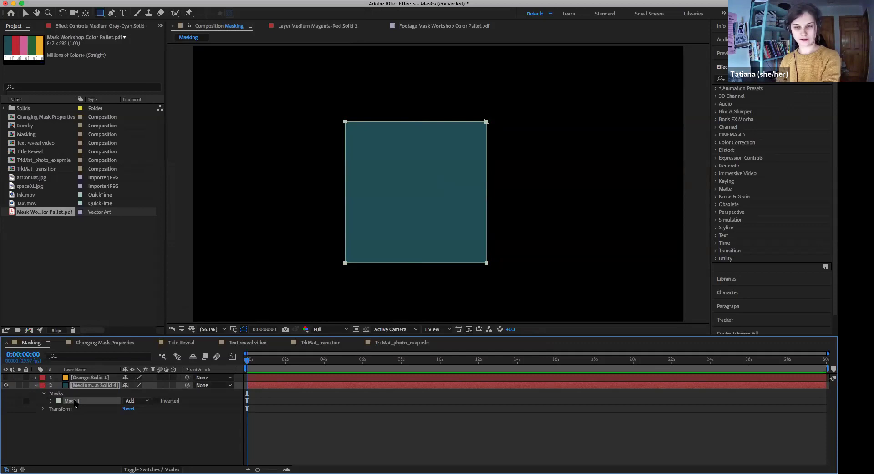
key("Delete")
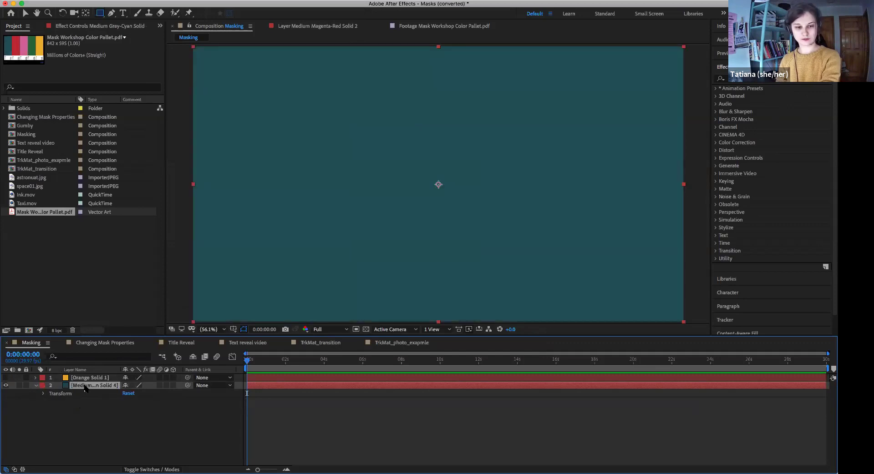
Make the yellow solid layer visible again
left_click(6, 378)
left_click(6, 377)
left_click(6, 378)
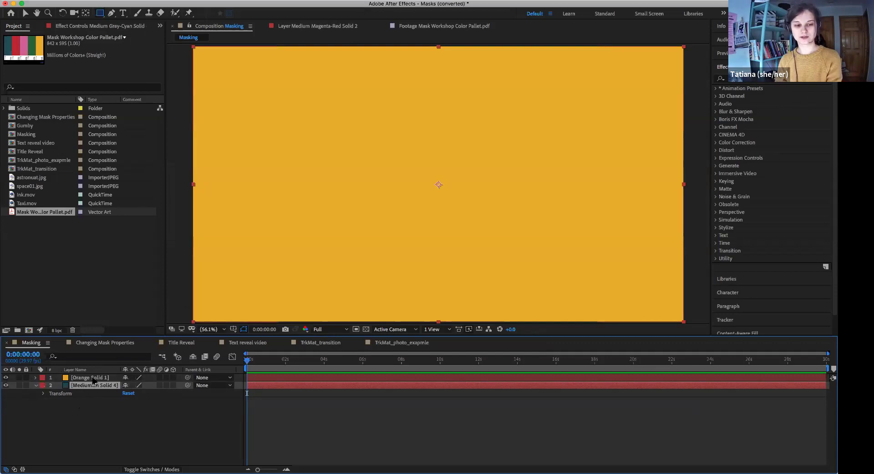
Draw a closed eight-point zigzag mask on the yellow solid layer with the Pen tool, finishing the path at its starting point
left_click(88, 378)
left_click(111, 12)
left_click(291, 206)
left_click(315, 150)
left_click(360, 199)
left_click(389, 145)
left_click(443, 190)
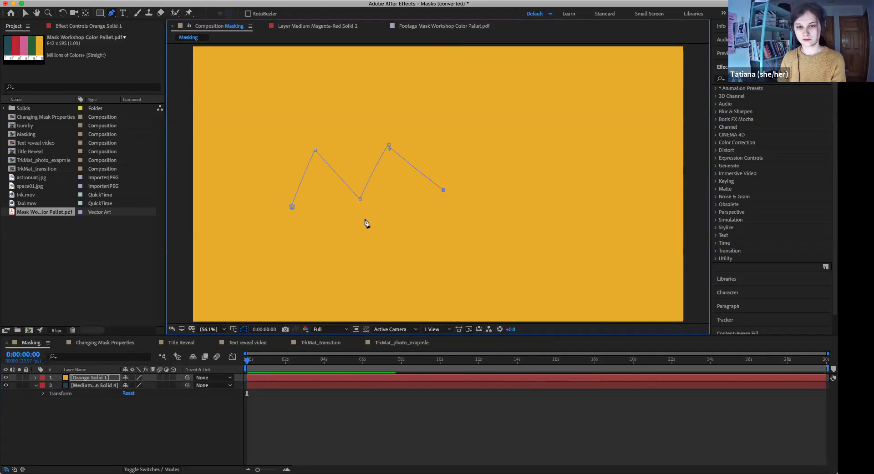
left_click(400, 182)
left_click(363, 233)
left_click(322, 188)
left_click(292, 207)
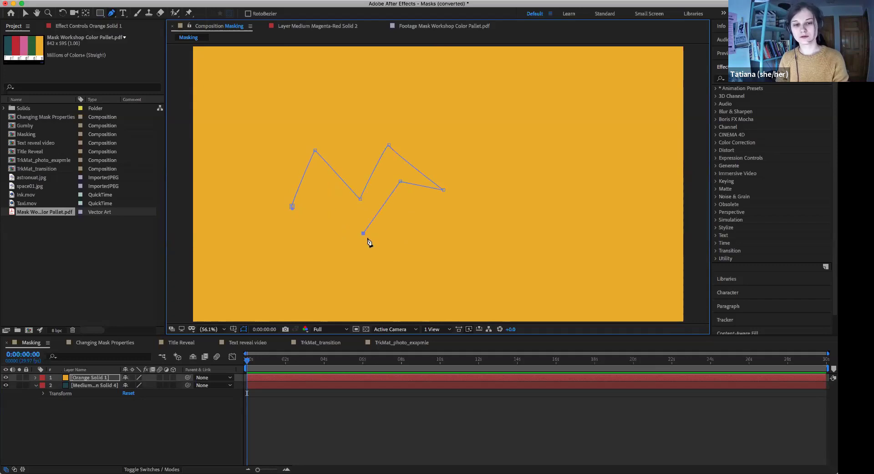
left_click(329, 199)
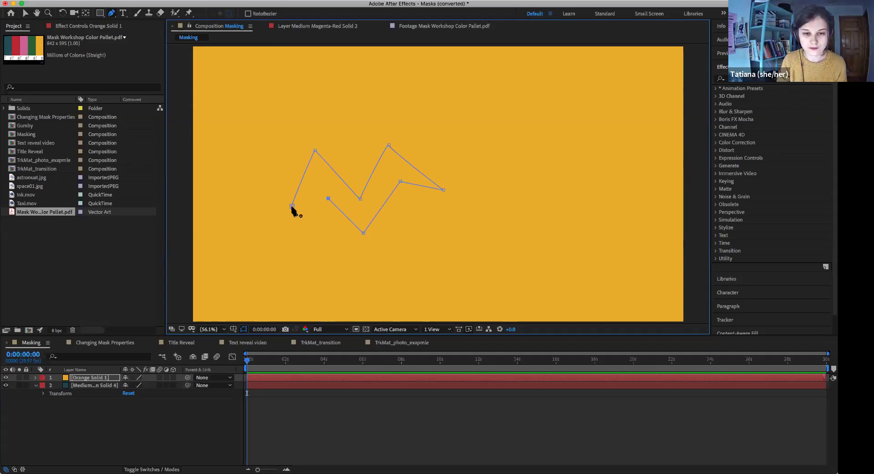
left_click(292, 207)
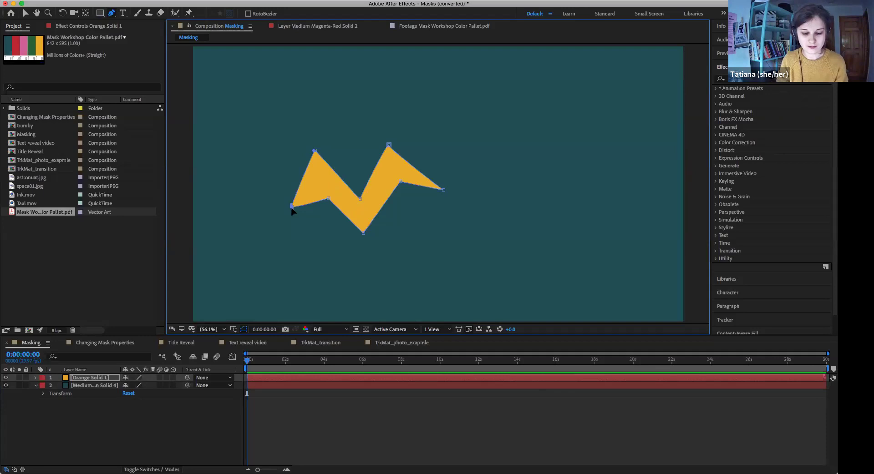
key("super+z")
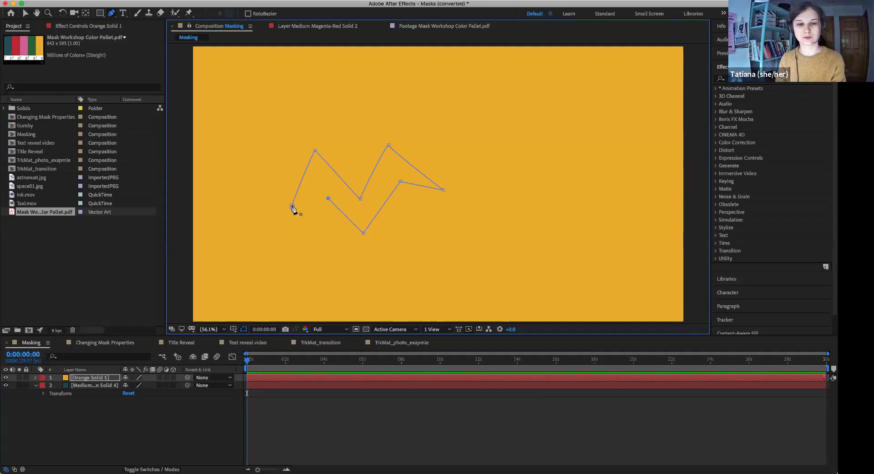
left_click(292, 207)
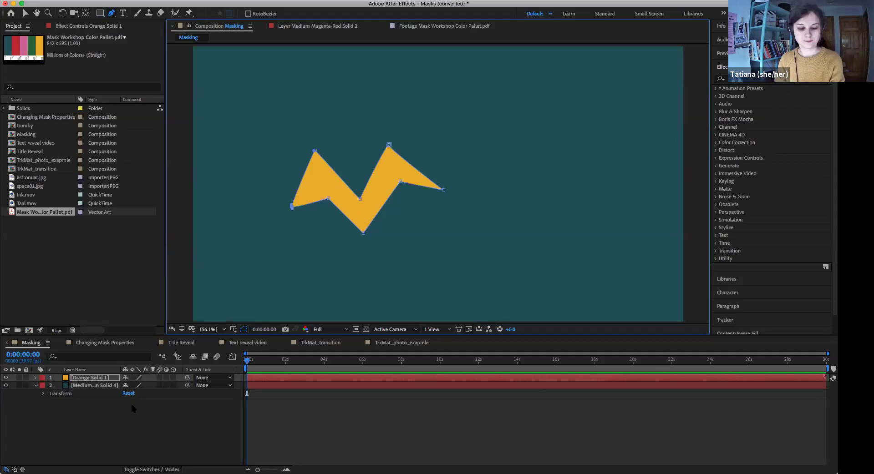
Compare the yellow and teal layers by selecting each, and expand all properties of Mask 1 on the yellow solid
key("v")
left_click(367, 216)
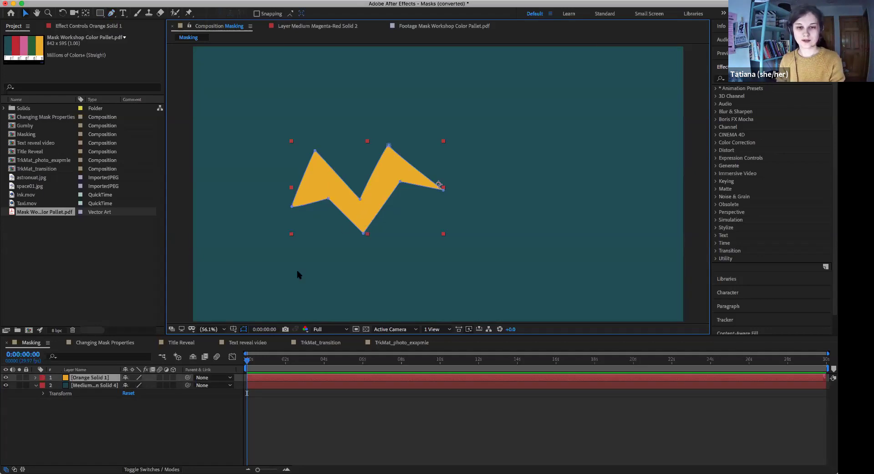
left_click(83, 378)
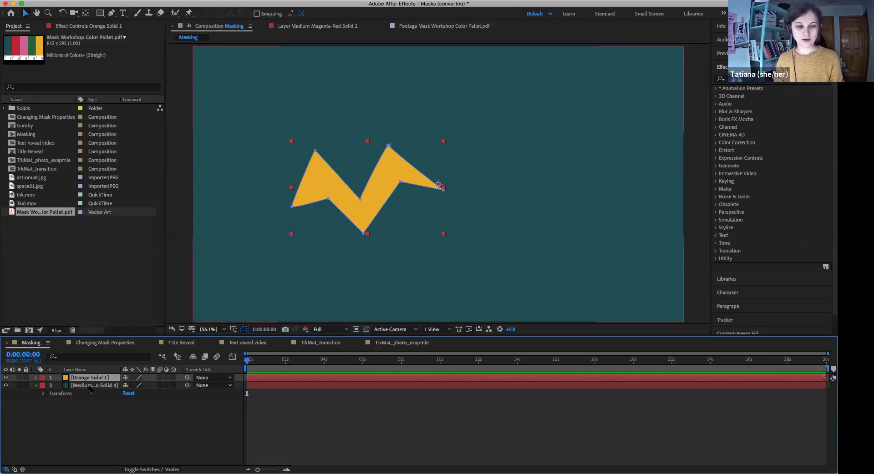
left_click(90, 388)
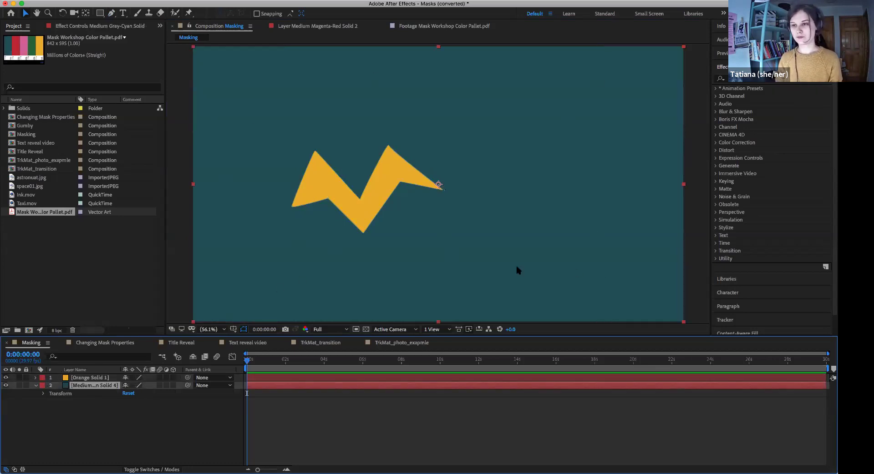
left_click(83, 378)
left_click(36, 378)
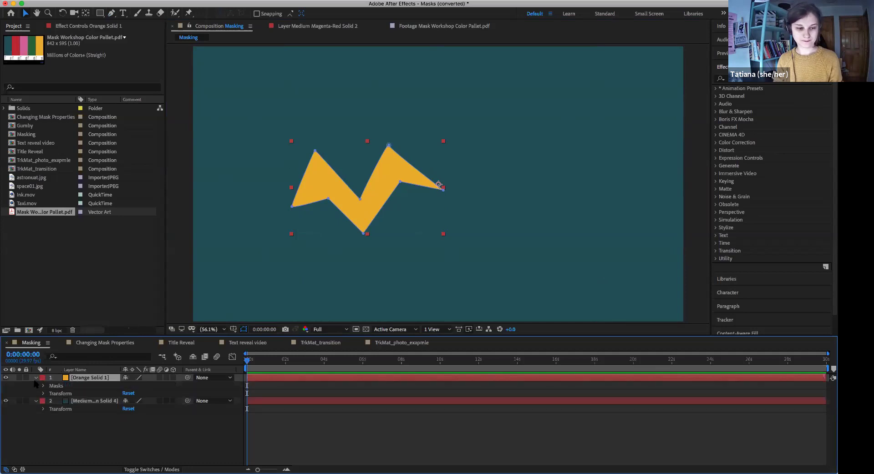
left_click(35, 378)
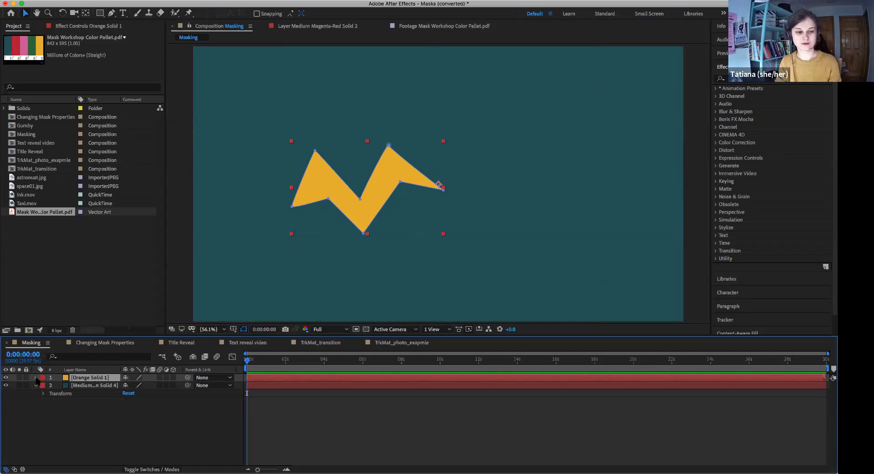
left_click(37, 378)
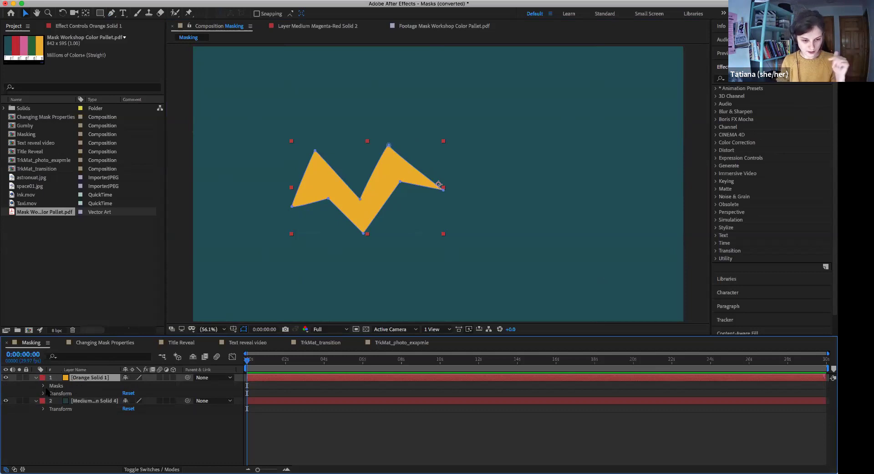
left_click(43, 386)
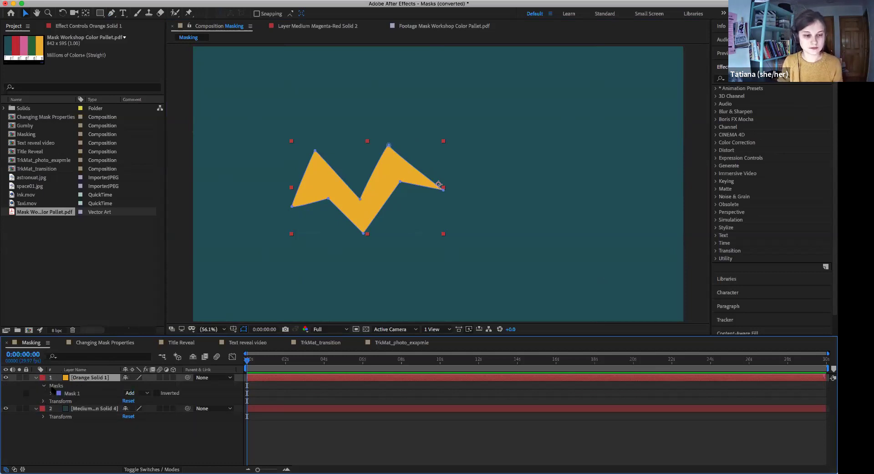
left_click(68, 393)
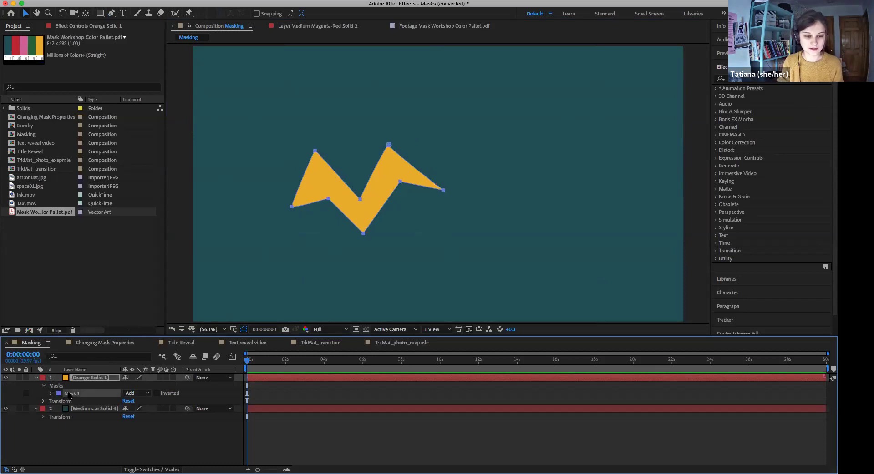
left_click(51, 393)
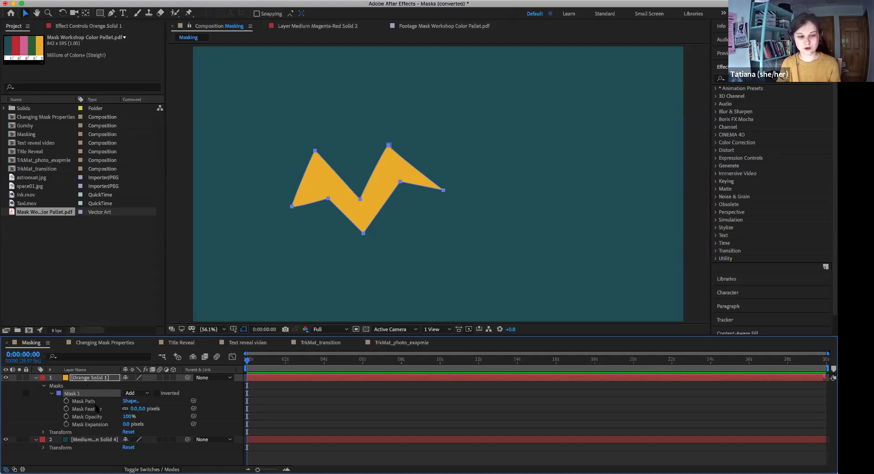
Try Mask Feather values of 50 and 40 pixels on Mask 1 and reset the feather to 0
left_click_drag(150, 408, 170, 408)
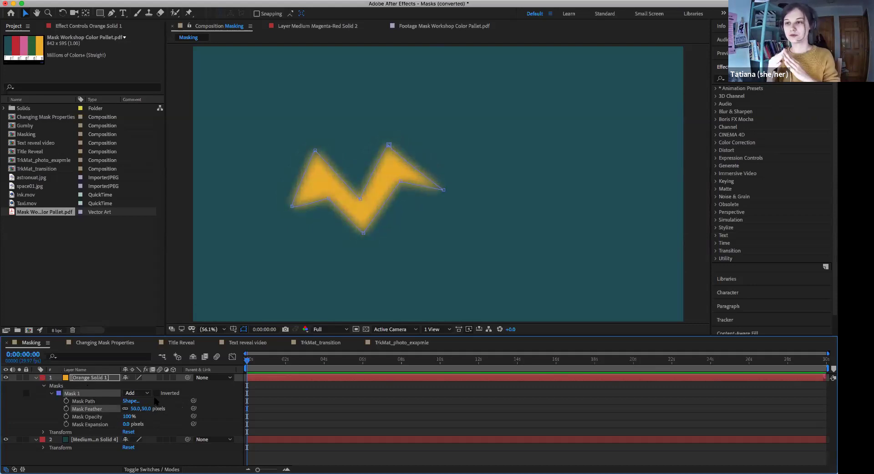
mouse_move(146, 409)
left_mouse_down()
mouse_move(155, 409)
mouse_move(138, 409)
left_mouse_up()
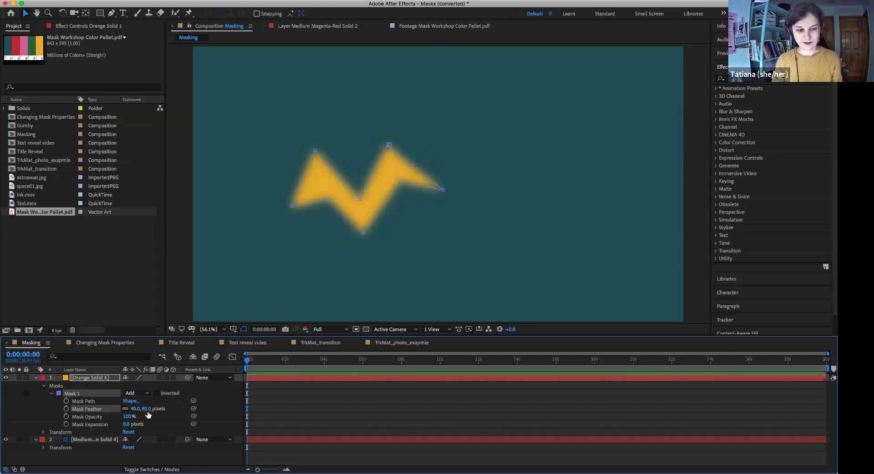
left_click(147, 408)
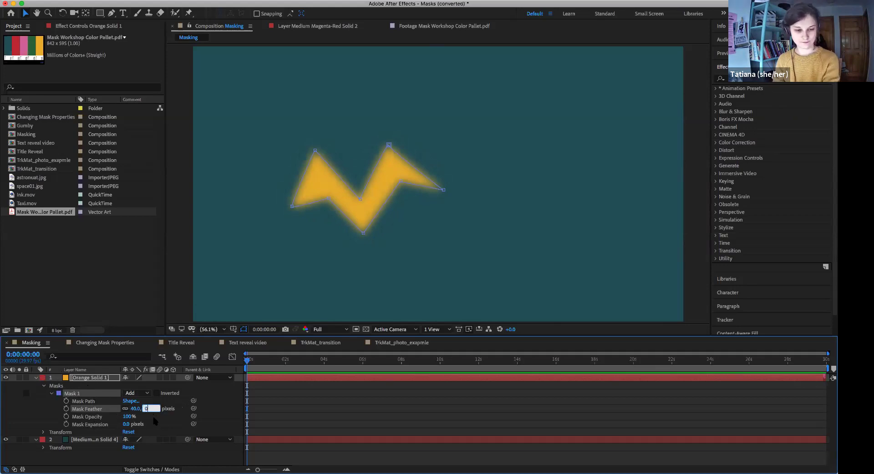
type("0")
key("Return")
Set Mask 1's opacity to 96%, and try a mask expansion of -35 pixels before undoing it
left_click_drag(127, 417, 145, 423)
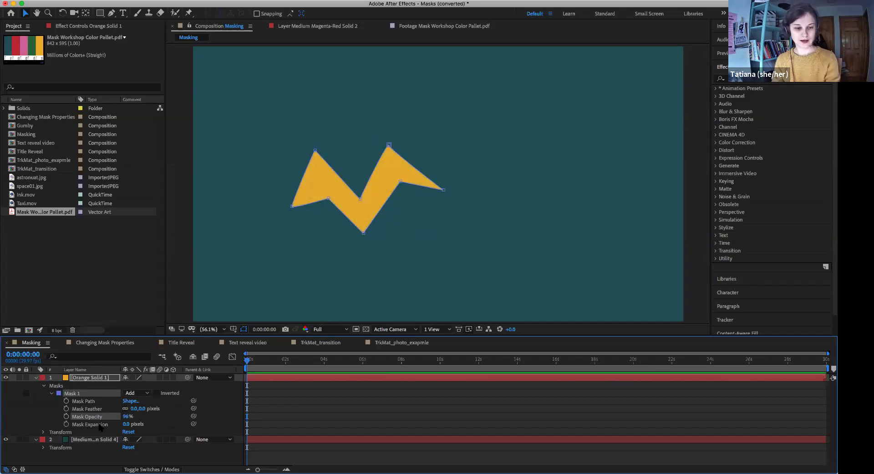
left_click_drag(126, 424, 109, 419)
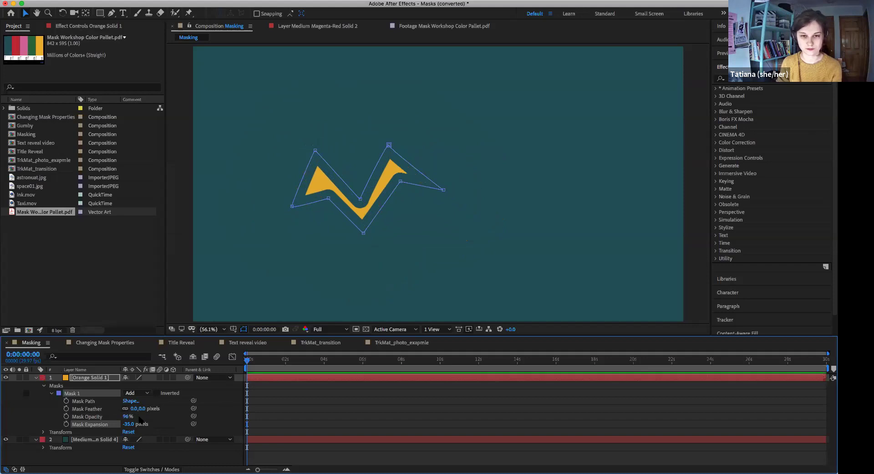
key("super+z")
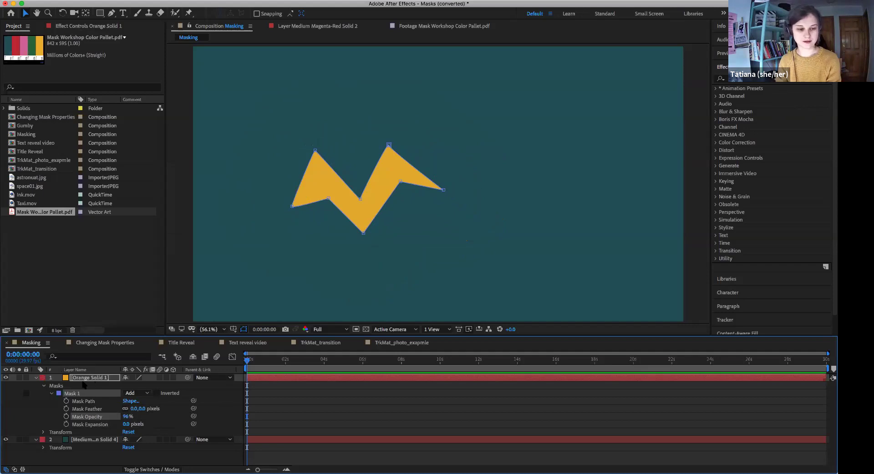
Collapse the mask properties and move the yellow solid layer with its zigzag down and to the left in the composition
left_click(51, 394)
left_click(44, 387)
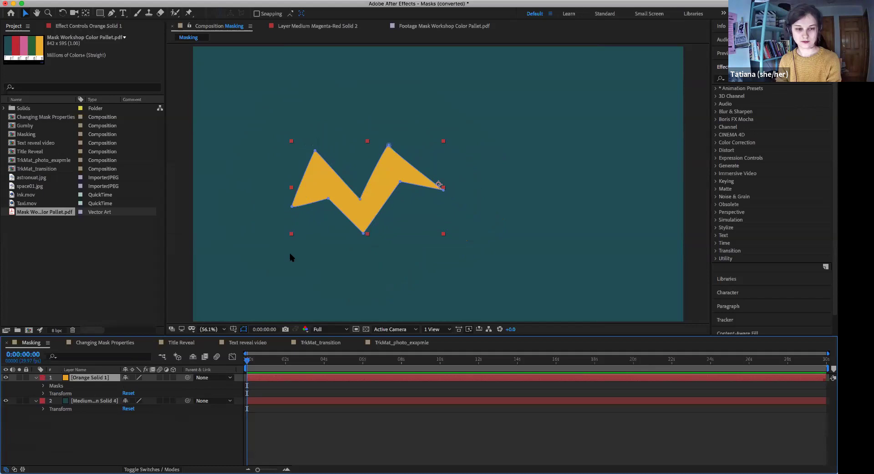
mouse_move(361, 219)
left_mouse_down()
mouse_move(466, 203)
mouse_move(396, 245)
mouse_move(403, 183)
mouse_move(499, 238)
mouse_move(337, 238)
mouse_move(356, 222)
left_mouse_up()
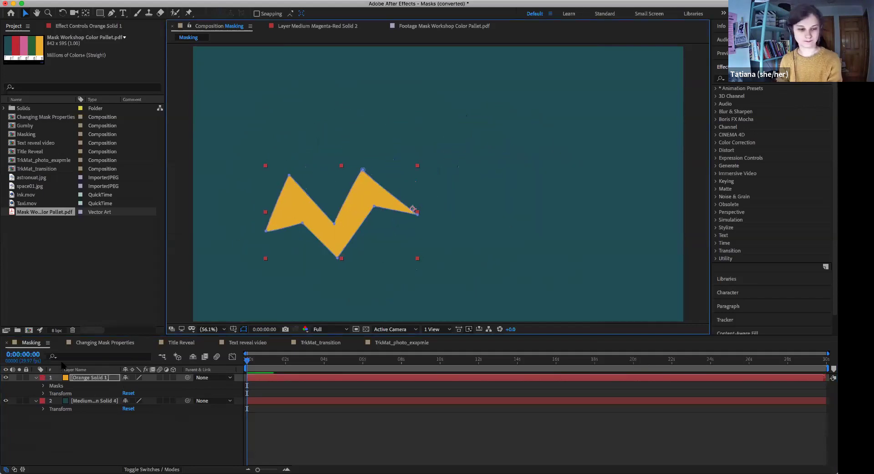
left_click(83, 381)
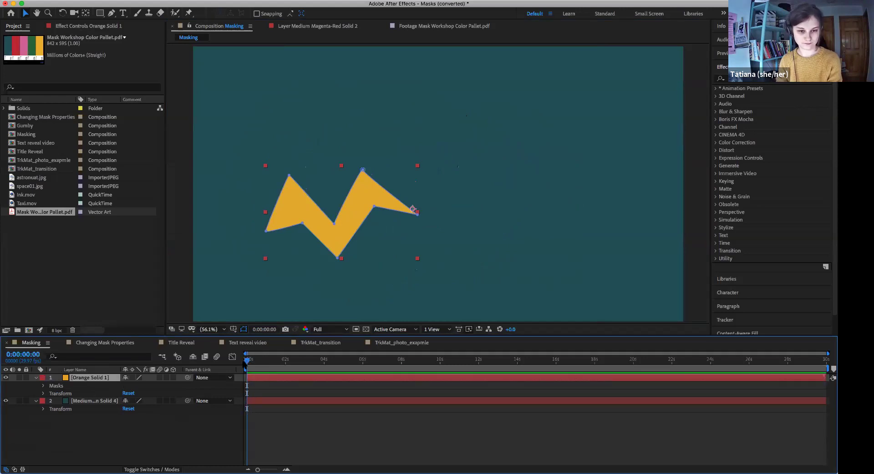
left_click(99, 401)
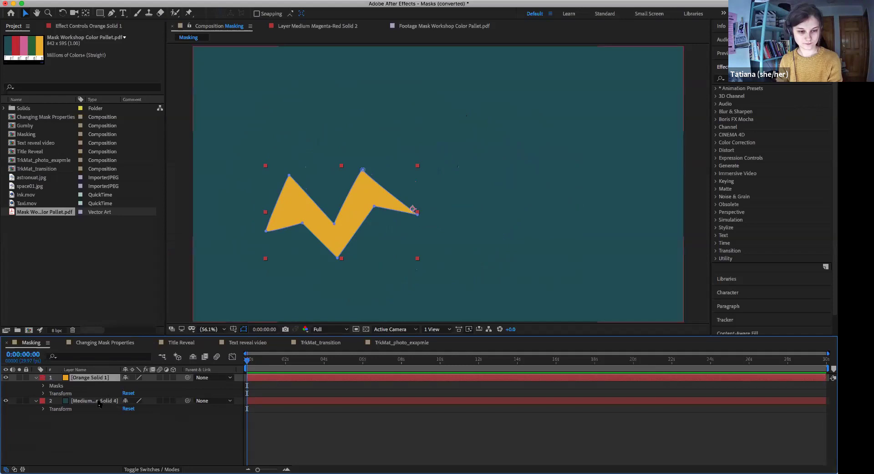
left_click(93, 378)
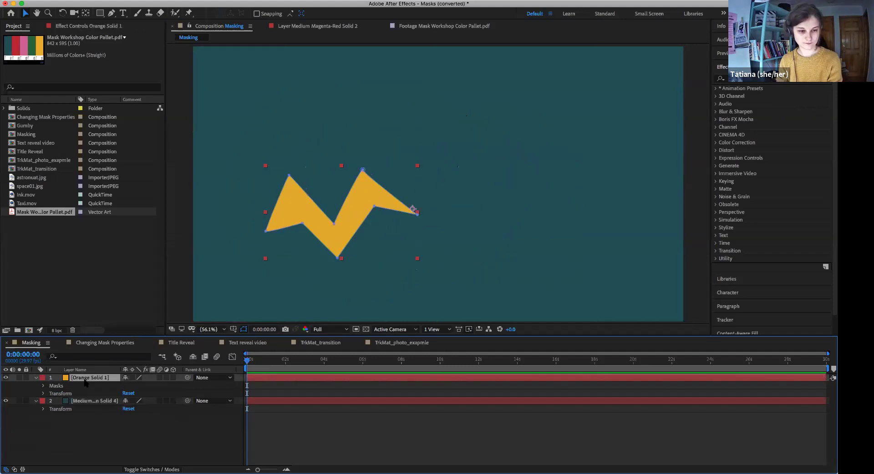
Show the yellow solid's mask list and draw a nearly circular ellipse mask on that layer, to the right of the zigzag
left_click(43, 386)
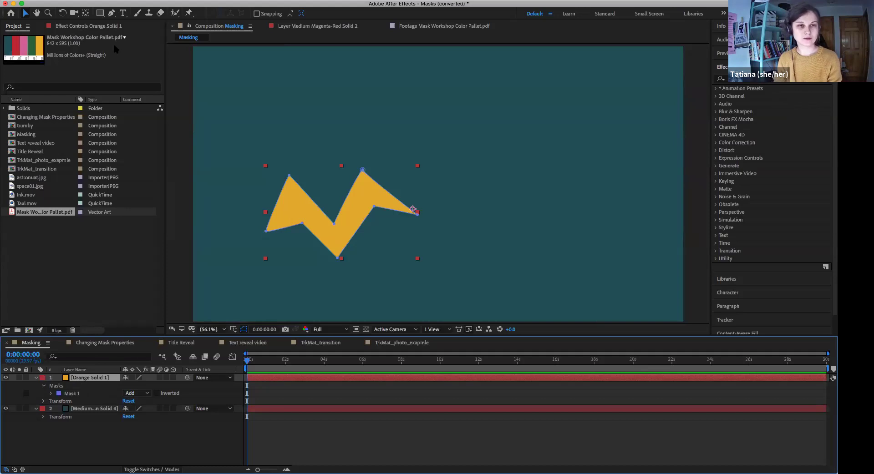
left_click(101, 16)
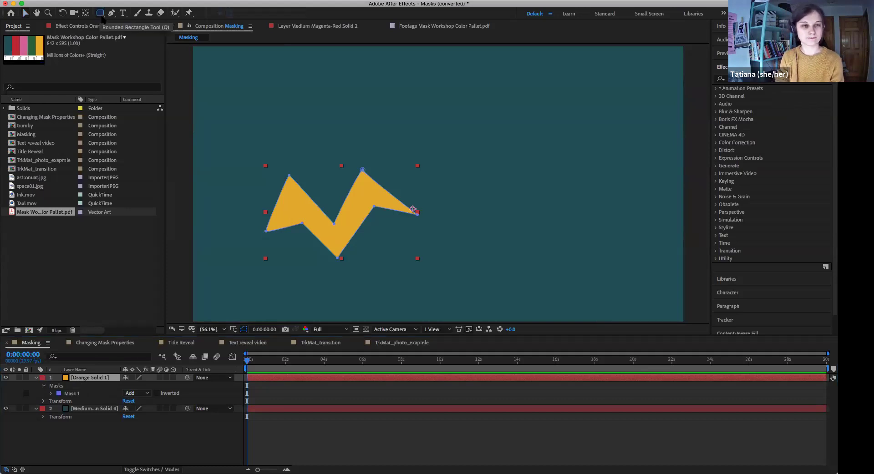
key("q")
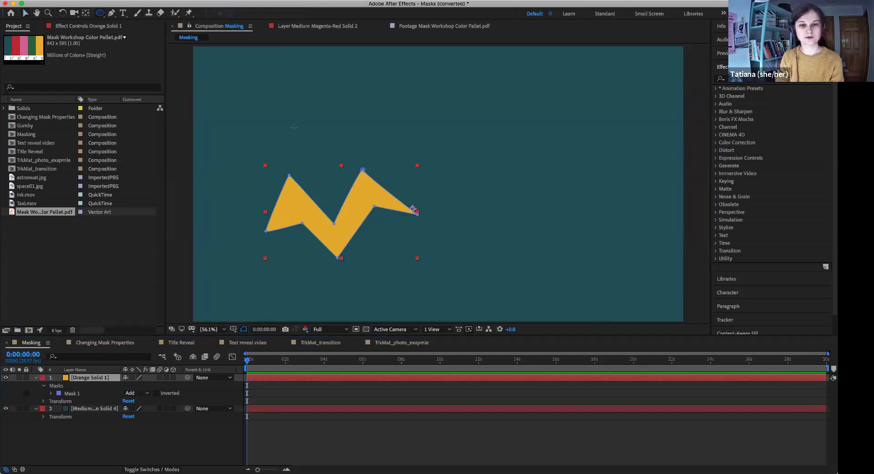
left_click_drag(472, 117, 592, 230)
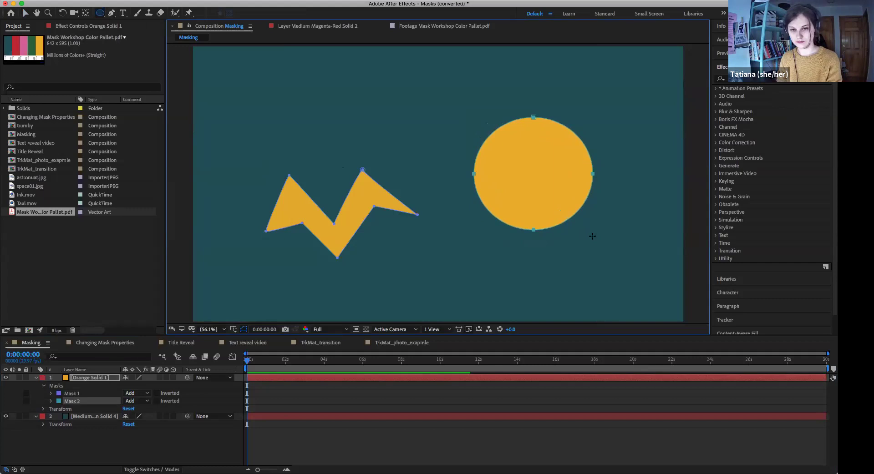
Examine the yellow solid's two masks and the mode options available for Mask 1, keeping its mode at Add
left_click(275, 380)
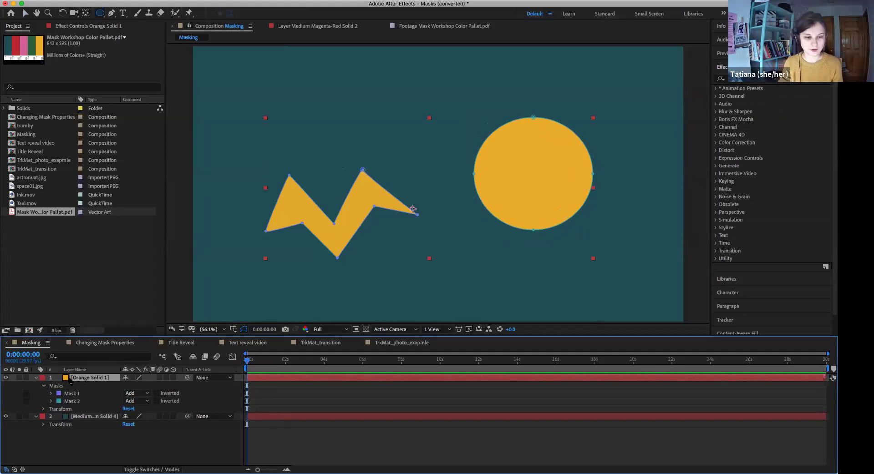
left_click(71, 400)
left_click(71, 394)
left_click(73, 401)
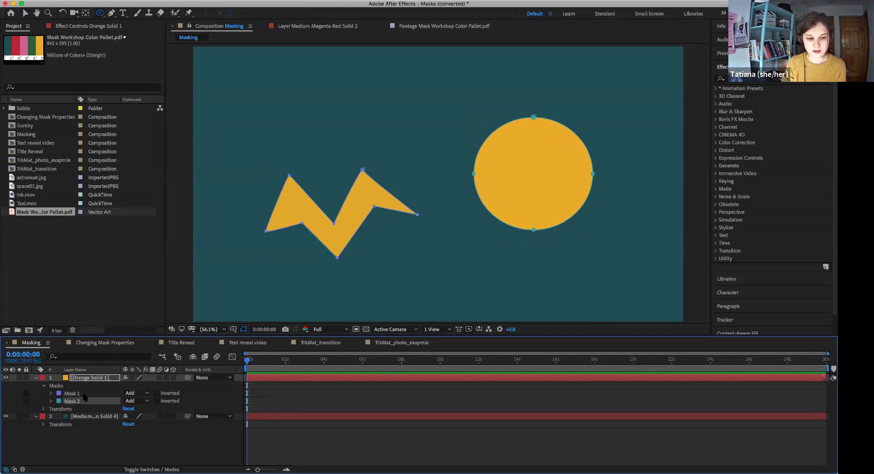
left_click(68, 394)
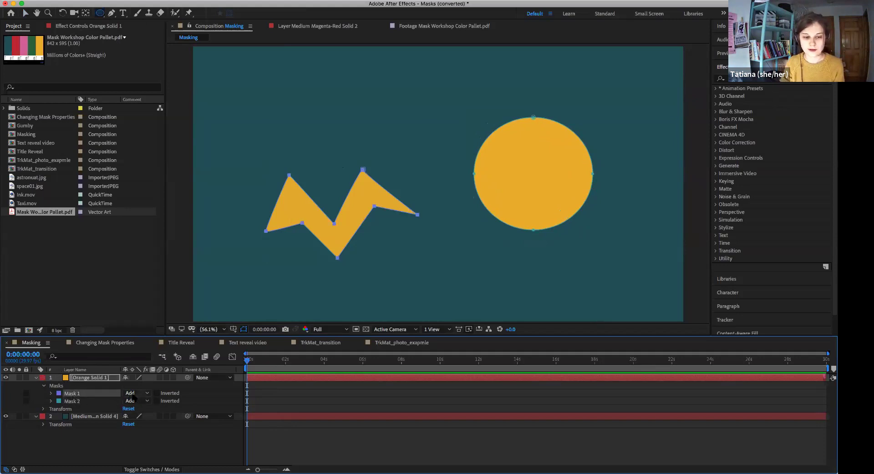
left_click(145, 394)
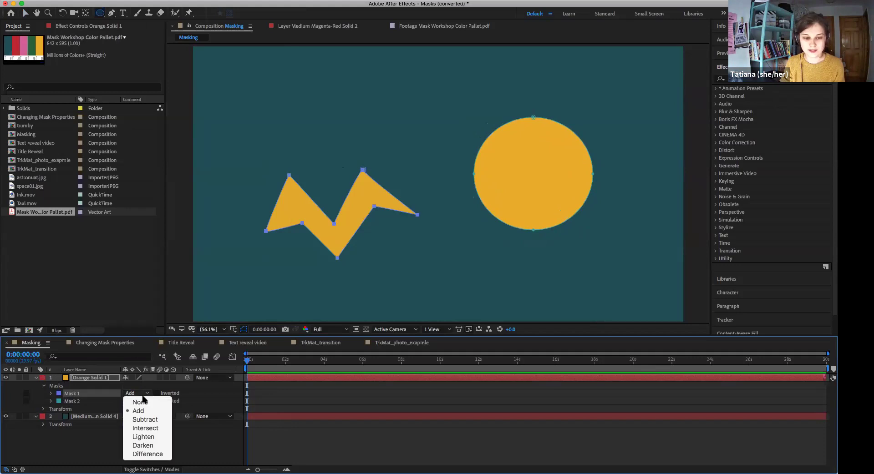
left_click(146, 395)
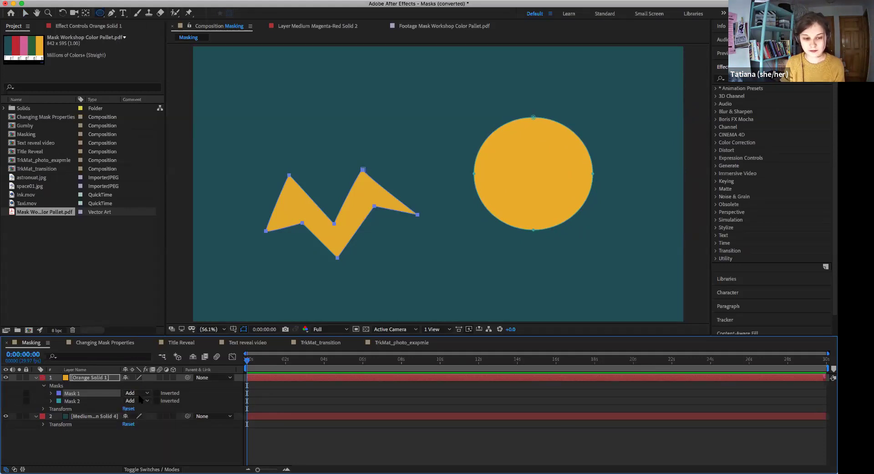
left_click(144, 394)
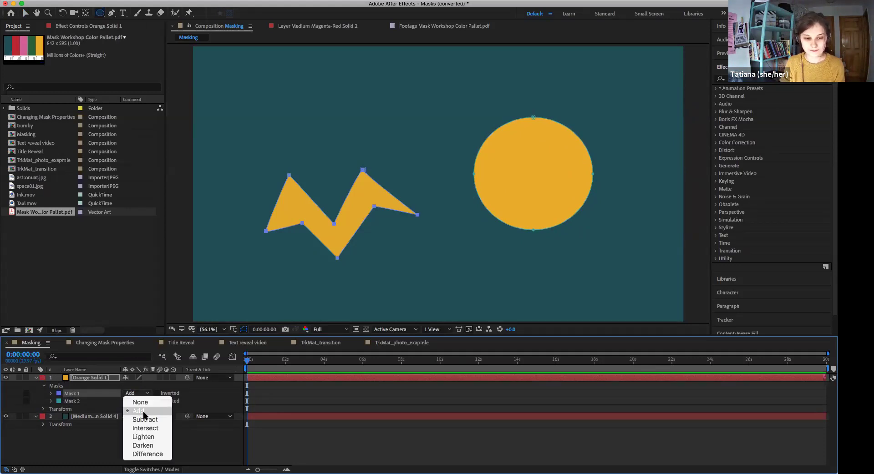
left_click(114, 396)
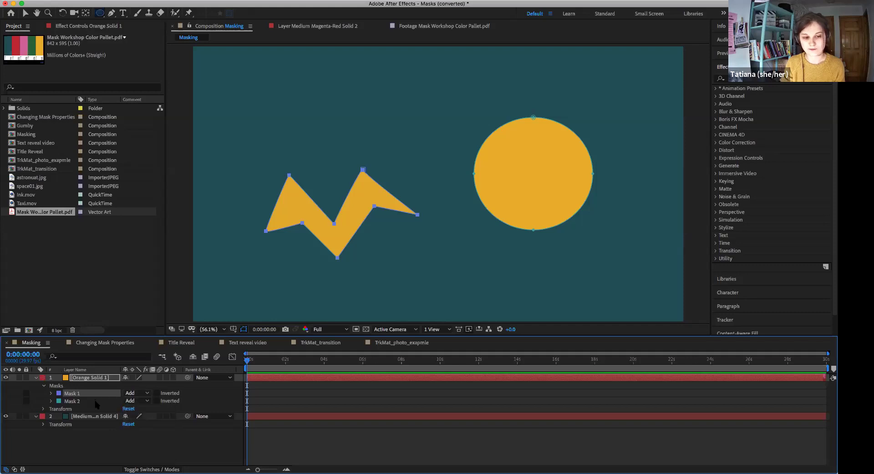
Set Mask 2's mode to Subtract and move its circle over the zigzag's right end
left_click(97, 401)
left_click(145, 401)
left_click(146, 427)
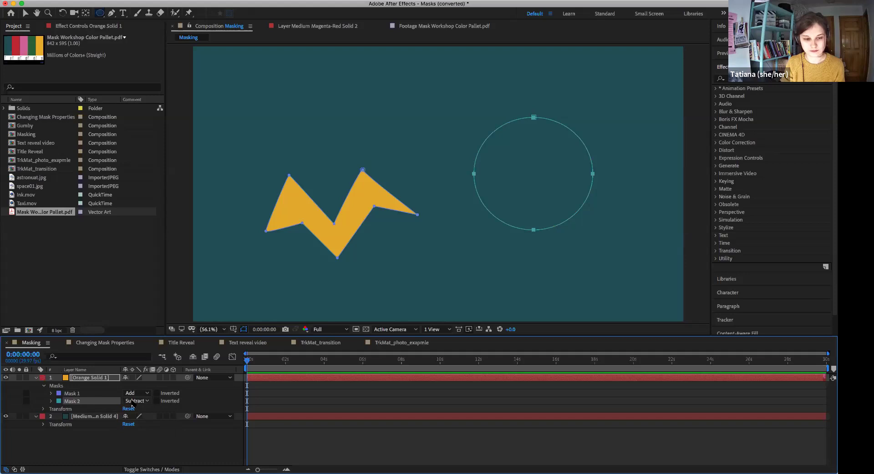
left_click(26, 13)
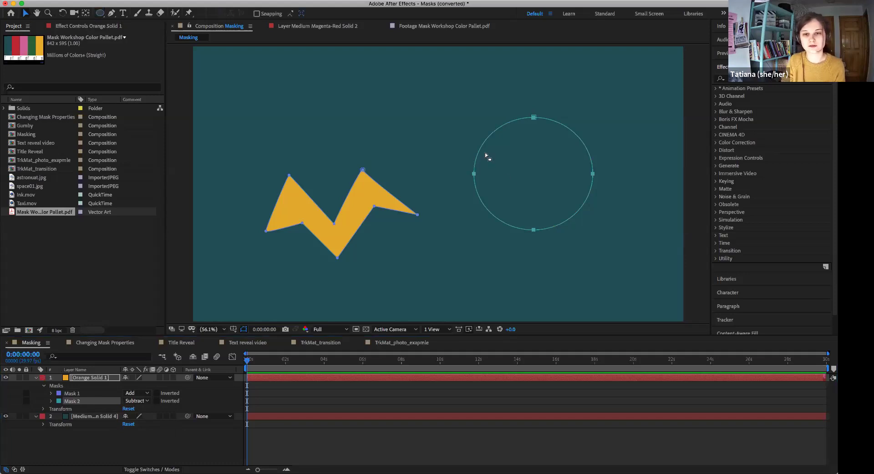
left_click_drag(474, 156, 359, 170)
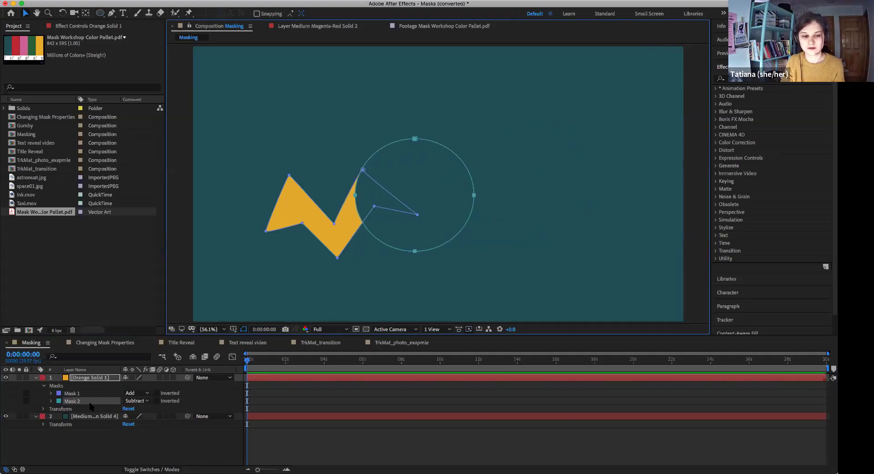
left_click(97, 446)
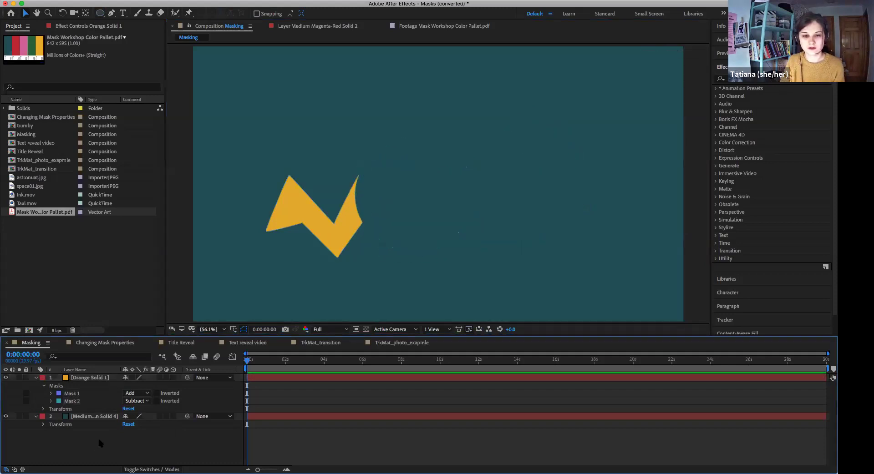
Compare Mask 2 in Add mode, return it to Subtract, and nudge the circle slightly up and to the left
left_click(80, 401)
left_click(136, 401)
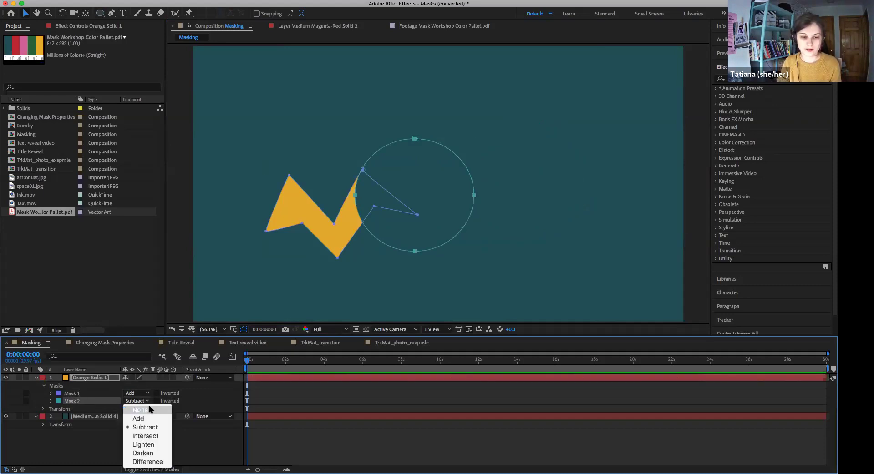
left_click(140, 412)
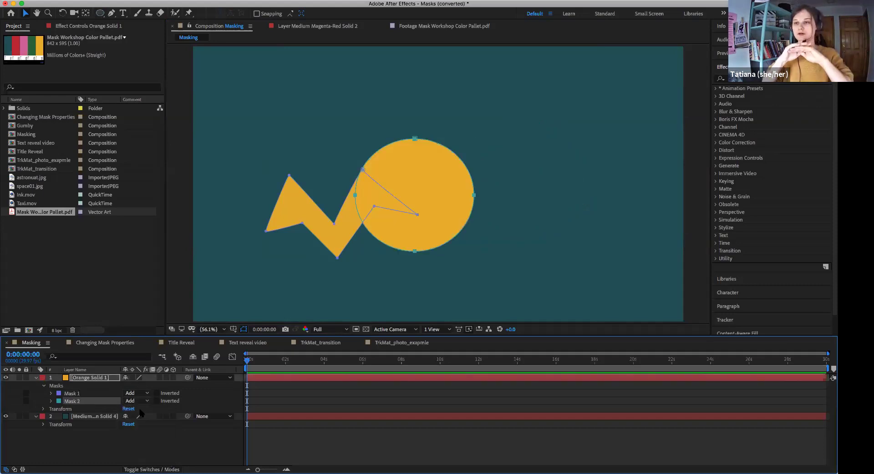
left_click(145, 402)
left_click(148, 426)
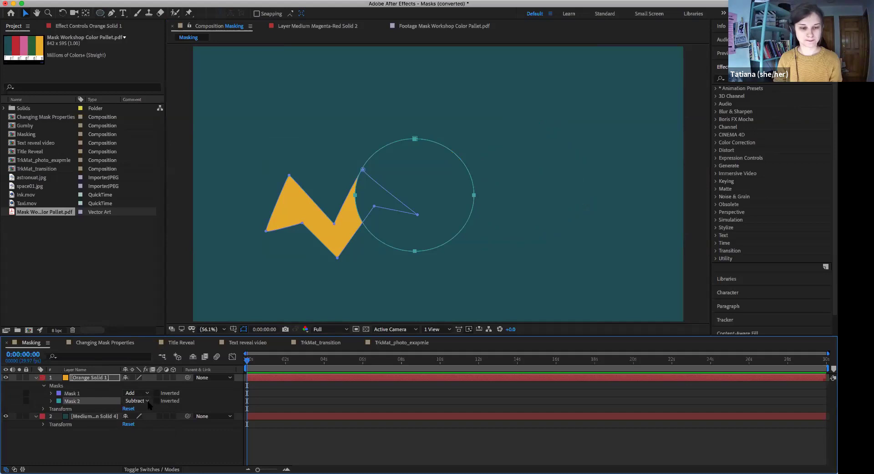
mouse_move(390, 149)
left_mouse_down()
mouse_move(370, 161)
mouse_move(392, 148)
mouse_move(381, 144)
left_mouse_up()
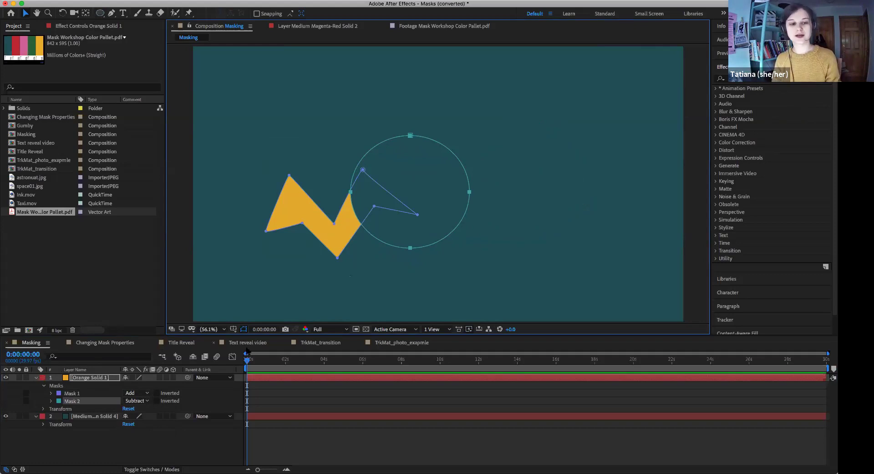
Draw a third, larger ellipse mask on the yellow solid, overlapping the circle's right side, and go through the three masks
left_click(100, 13)
left_click_drag(437, 90, 582, 251)
left_click(77, 393)
left_click(77, 401)
left_click(81, 409)
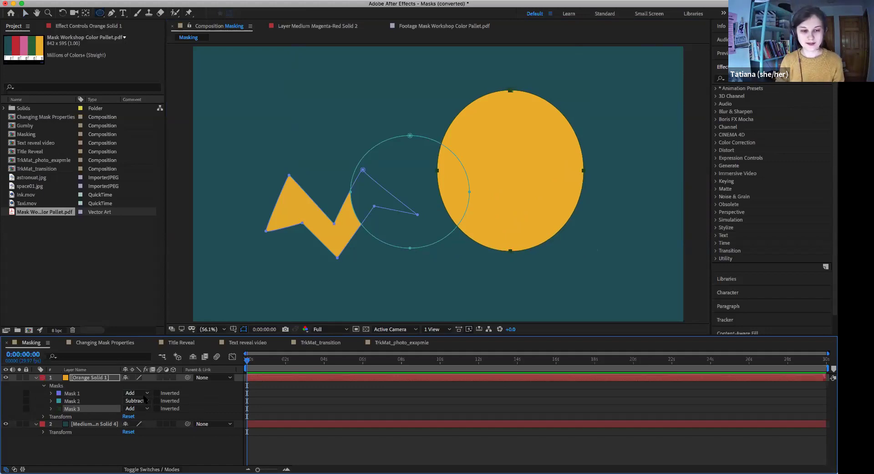
Try inverting Mask 1 and turn its inversion off again
left_click(76, 395)
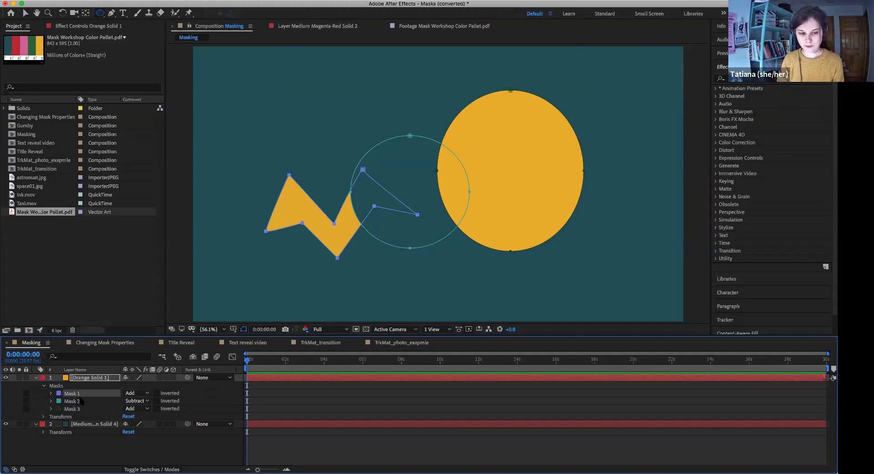
left_click(157, 393)
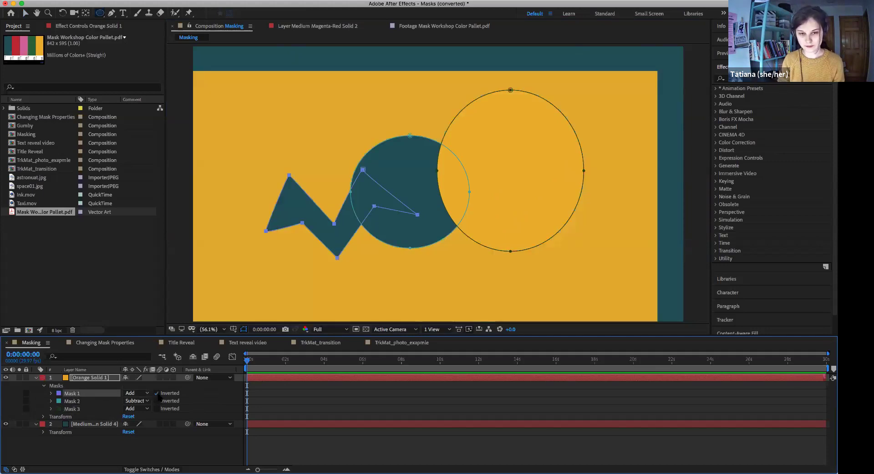
left_click(157, 394)
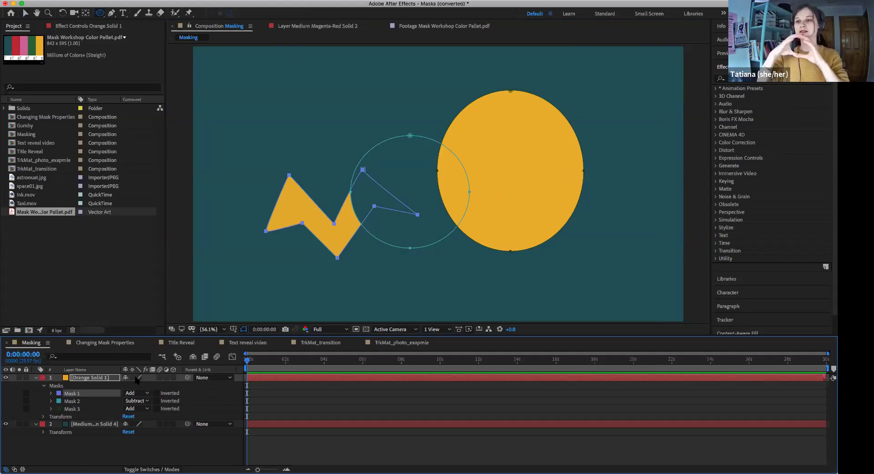
Delete Mask 3 and Mask 2 from the yellow solid
left_click(83, 411)
key("Delete")
left_click(81, 401)
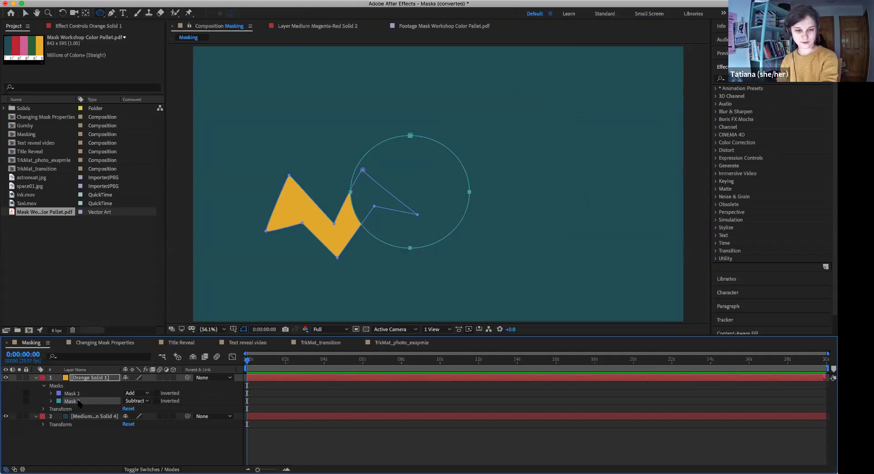
key("Delete")
Move the zigzag of Mask 1 up and to the right in the composition
left_click(77, 394)
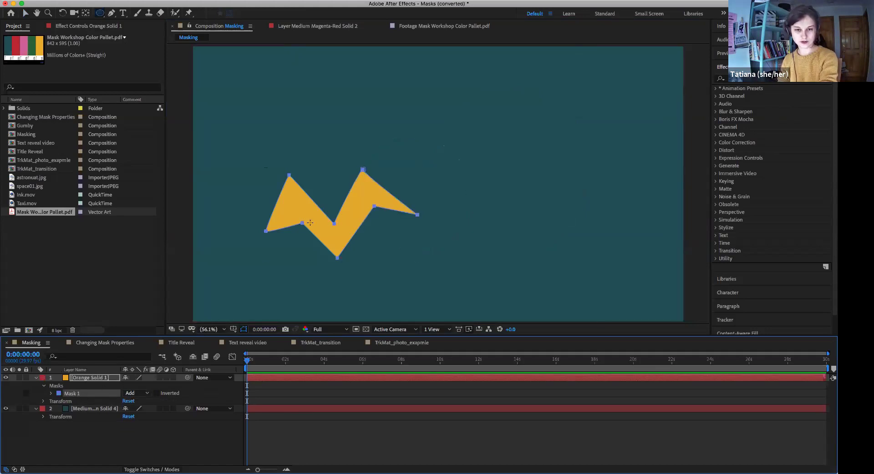
key("v")
left_click_drag(342, 205, 402, 153)
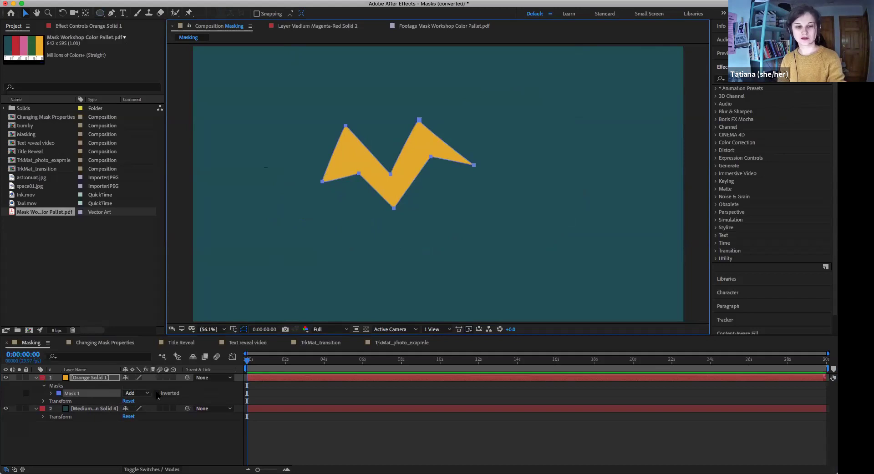
Invert Mask 1 and move the yellow solid layer up and to the right until it fills the composition frame
left_click(157, 393)
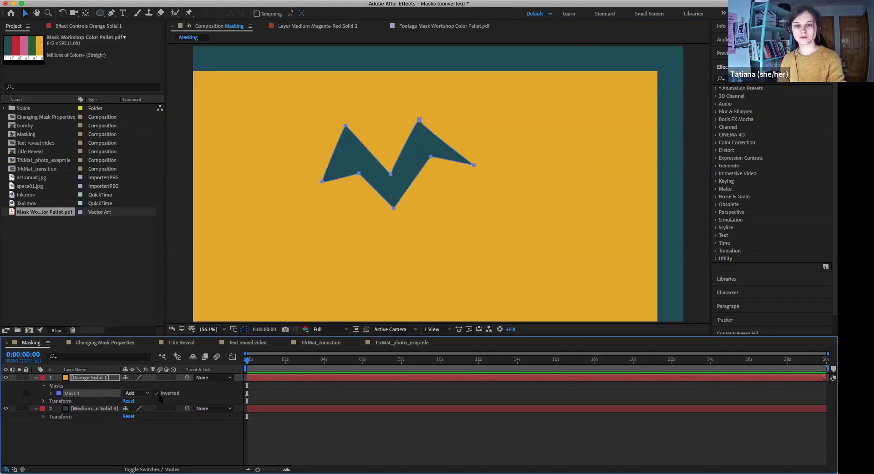
left_click(85, 377)
left_click_drag(259, 140, 291, 111)
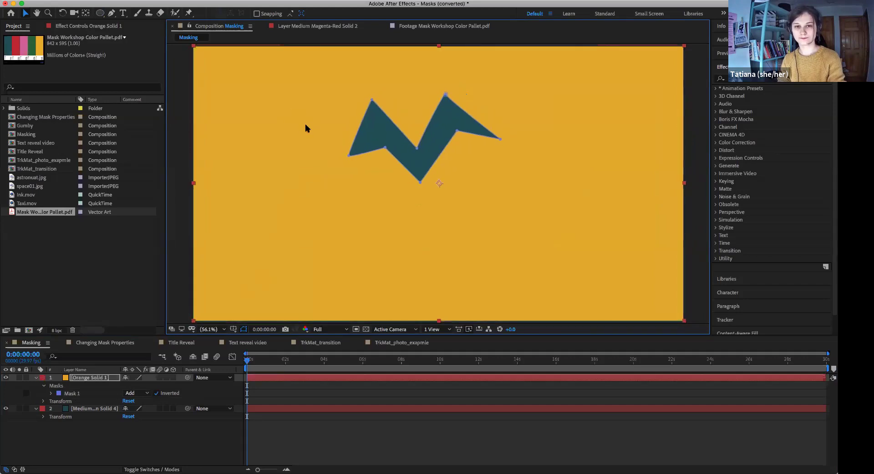
Toggle Mask 1's inversion to compare both states, leave it off, and select the yellow solid layer
left_click(91, 394)
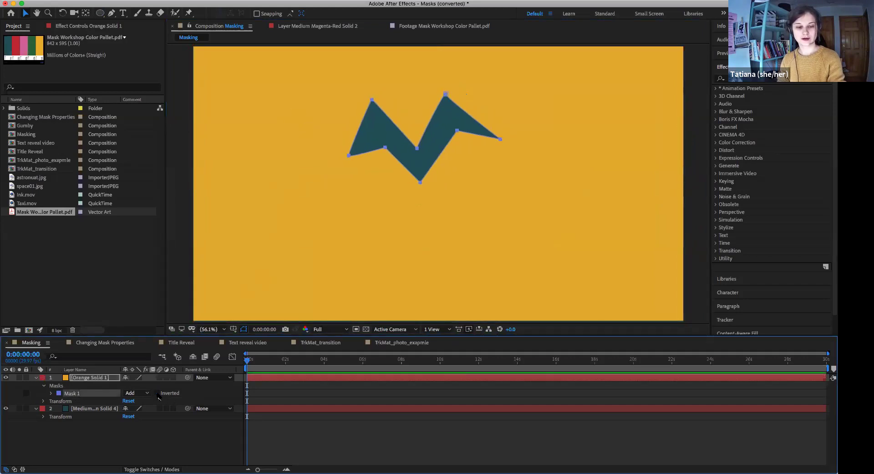
left_click(157, 394)
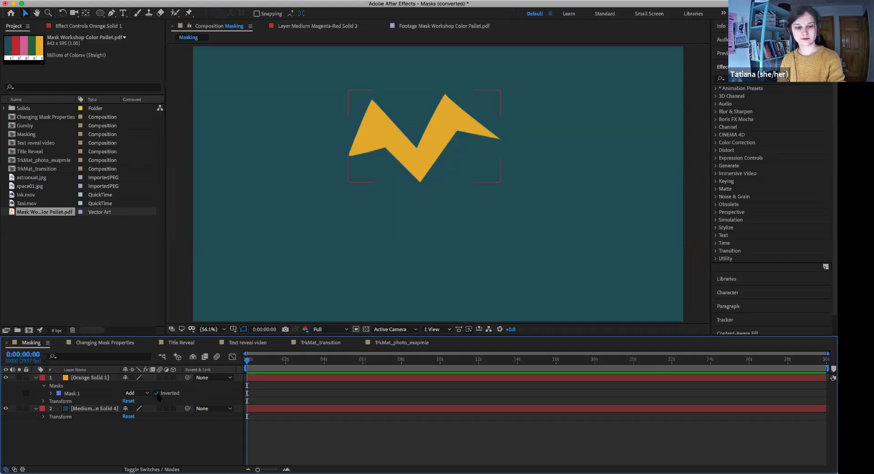
left_click(157, 394)
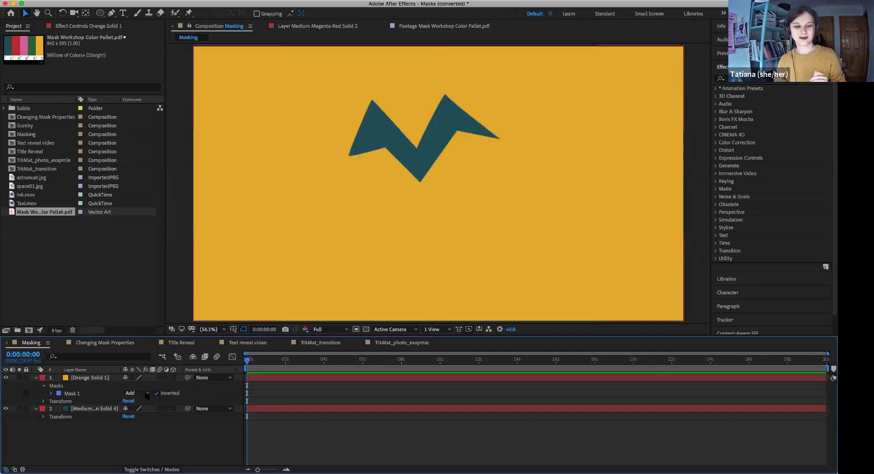
left_click(157, 394)
left_click(87, 380)
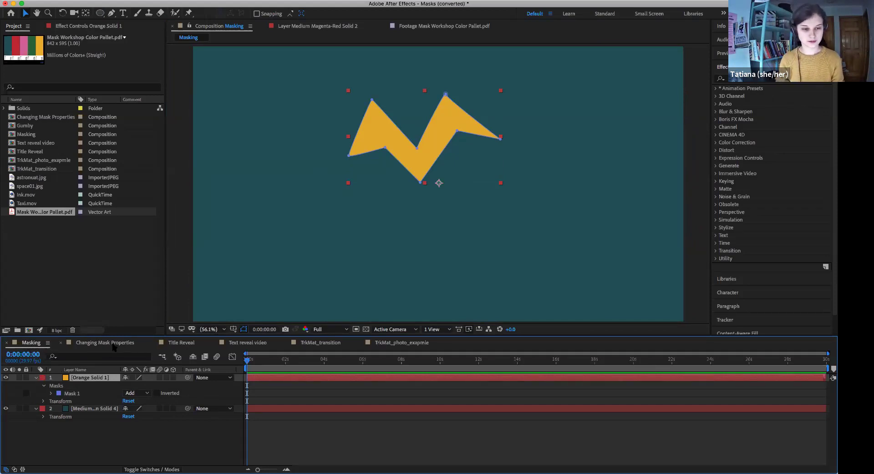
Open the Changing Mask Properties composition and scrub through its expanding circle animation
left_click(113, 345)
left_click_drag(299, 361, 371, 362)
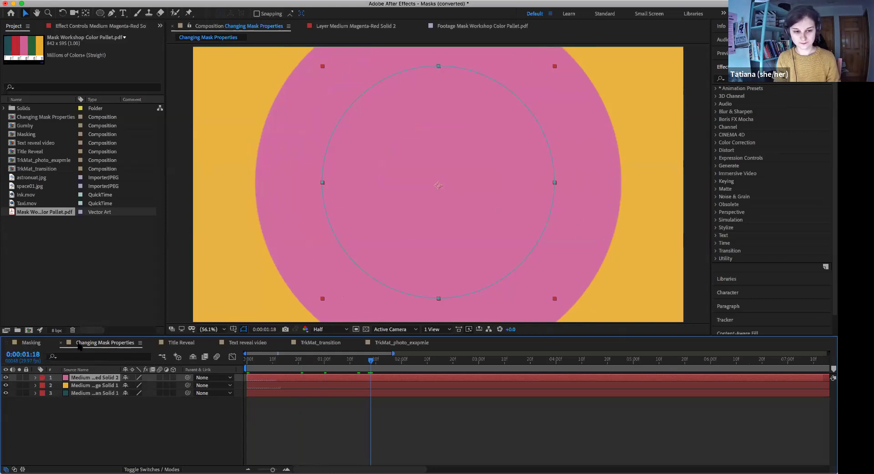
left_click(332, 360)
left_click_drag(332, 362, 313, 364)
Select the three solid layers to inspect them, and preview the circle animation from the start with nothing selected
left_click(90, 394)
left_click(105, 377, "shift")
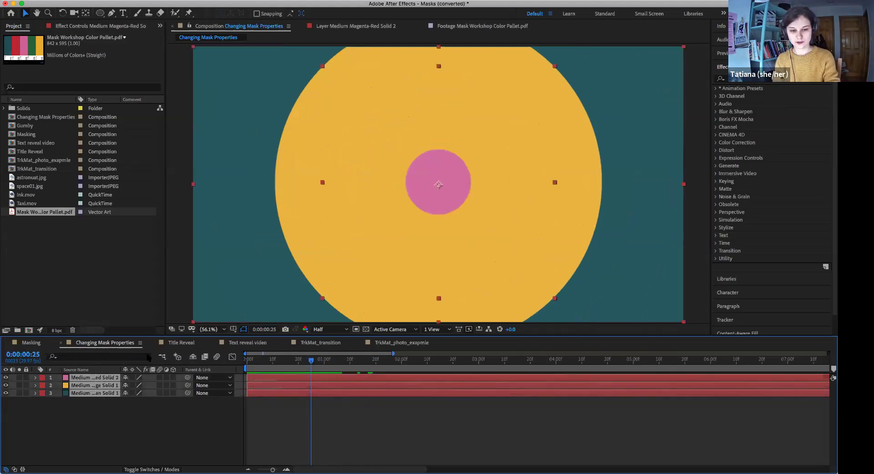
left_click_drag(306, 362, 249, 363)
left_click(128, 435)
key("space")
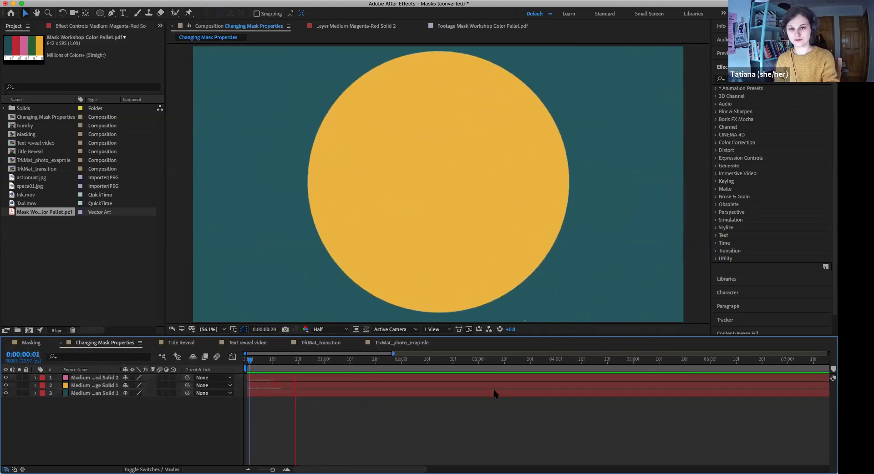
key("space")
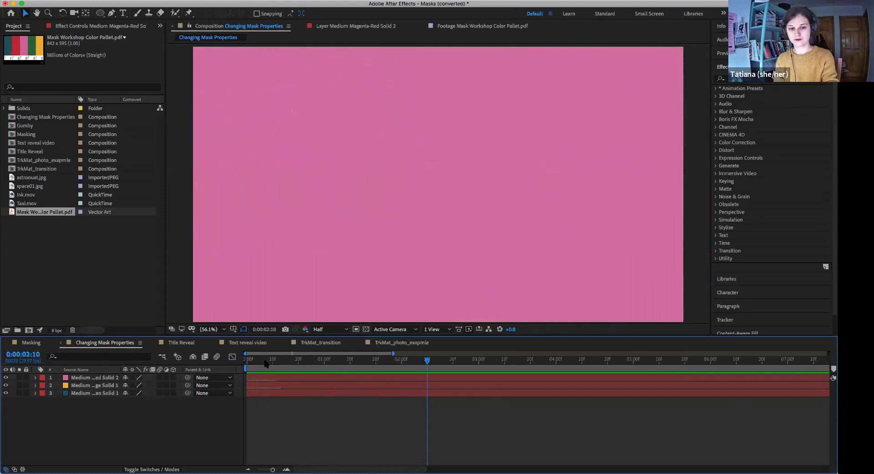
Return to the first frame and inspect the pink, teal and orange solid layers one by one
left_click_drag(264, 362, 244, 362)
double_click(90, 379)
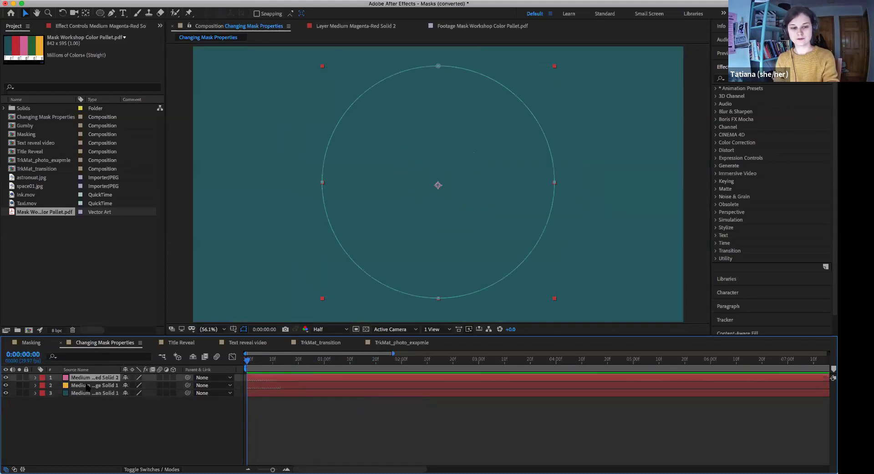
left_click(90, 394)
left_click(240, 26)
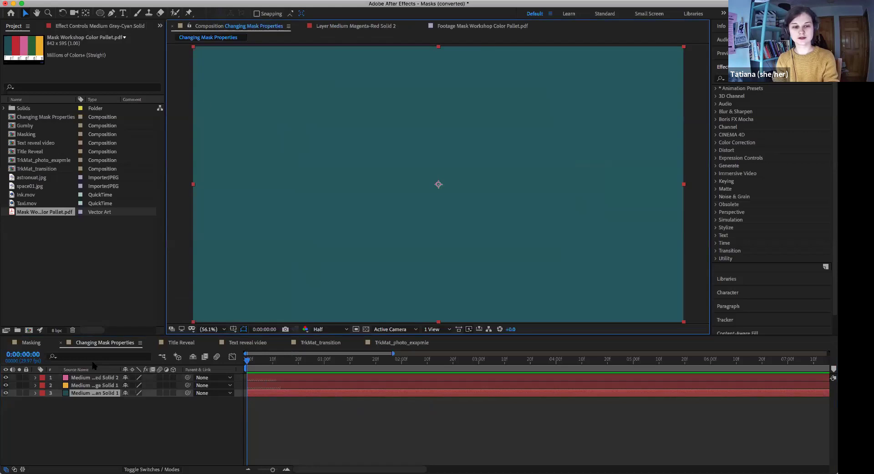
left_click(82, 395)
left_click(85, 385)
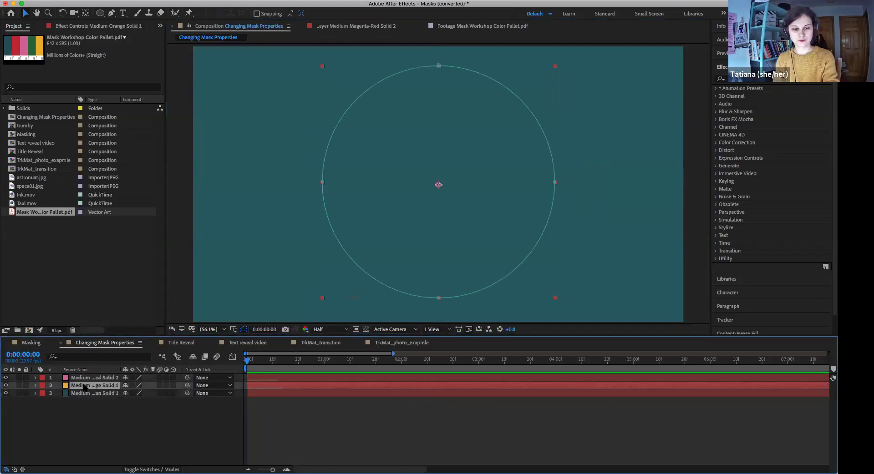
Expand the pink and orange solid layers and delete the masks from both of them
left_click(84, 378)
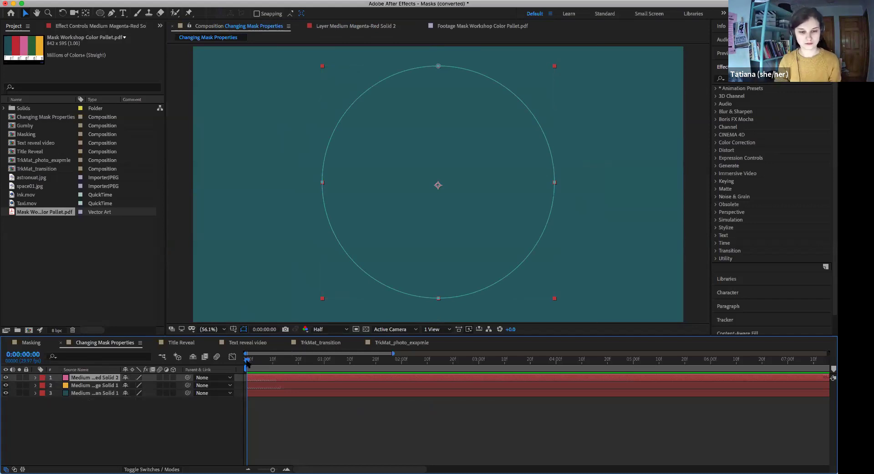
left_click(35, 378)
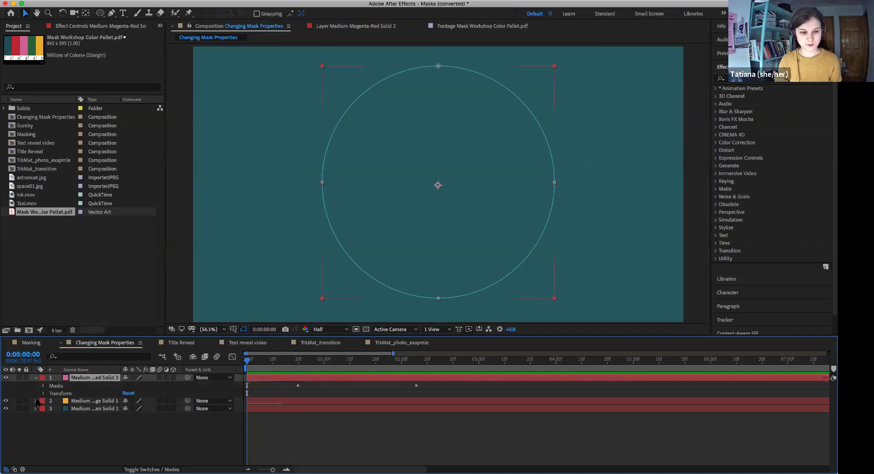
left_click(36, 401)
left_click(57, 409)
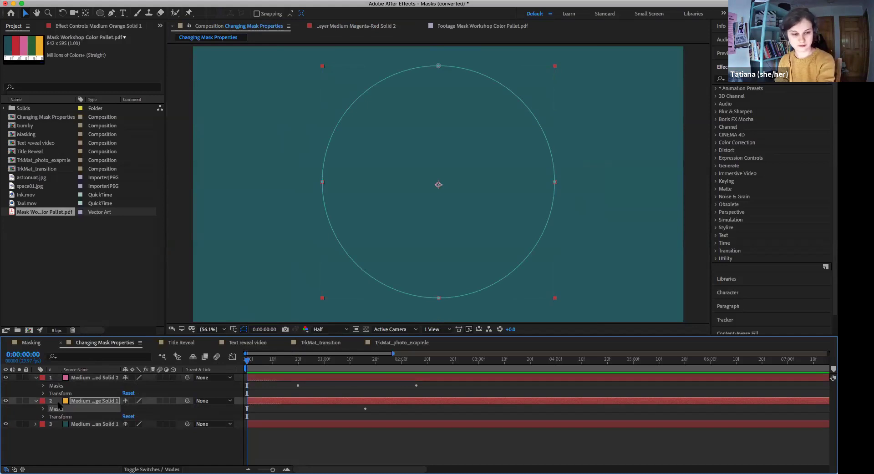
key("Delete")
left_click(60, 385)
key("Delete")
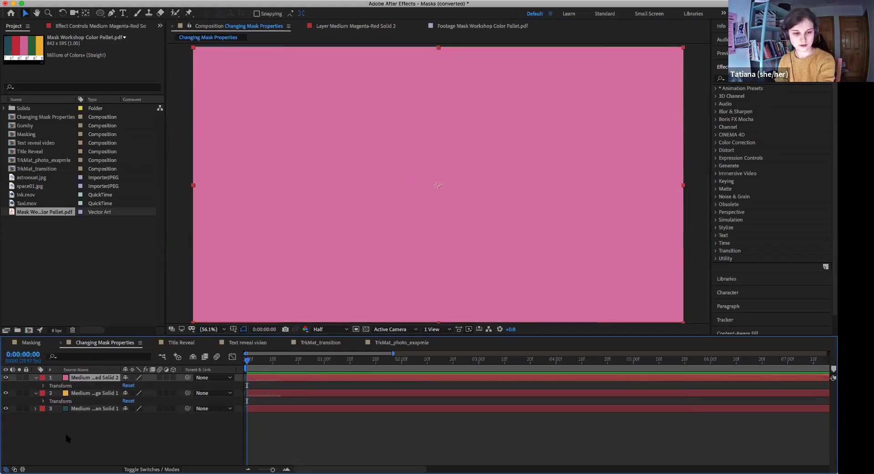
Hide the pink and orange solid layers to check the teal solid beneath, and show both layers again
left_click(68, 439)
left_click(5, 378)
left_click(5, 393)
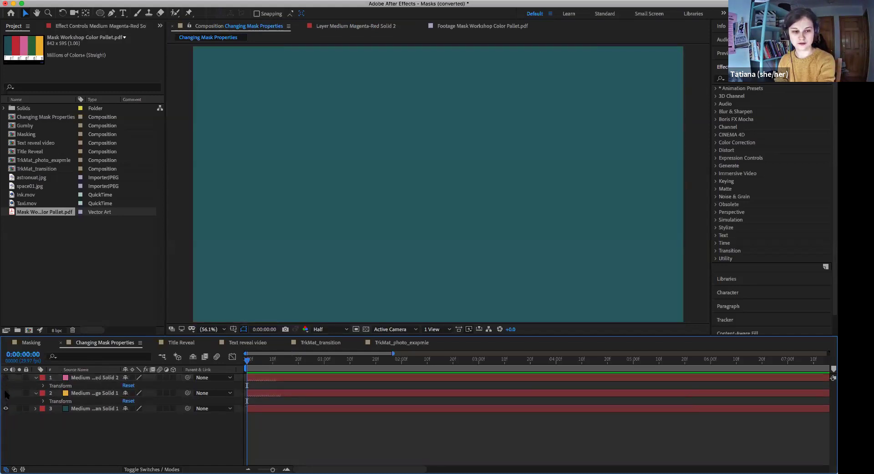
left_click(6, 393)
left_click(6, 378)
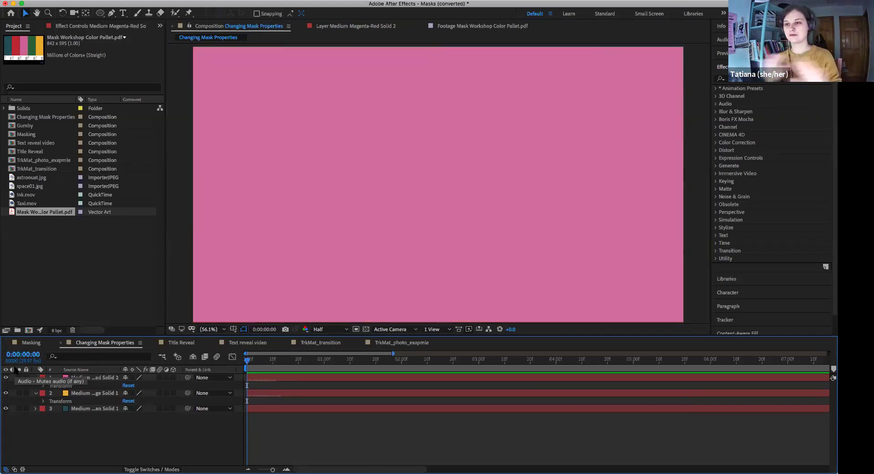
Delete all three solid layers from the Changing Mask Properties composition
left_click(104, 378)
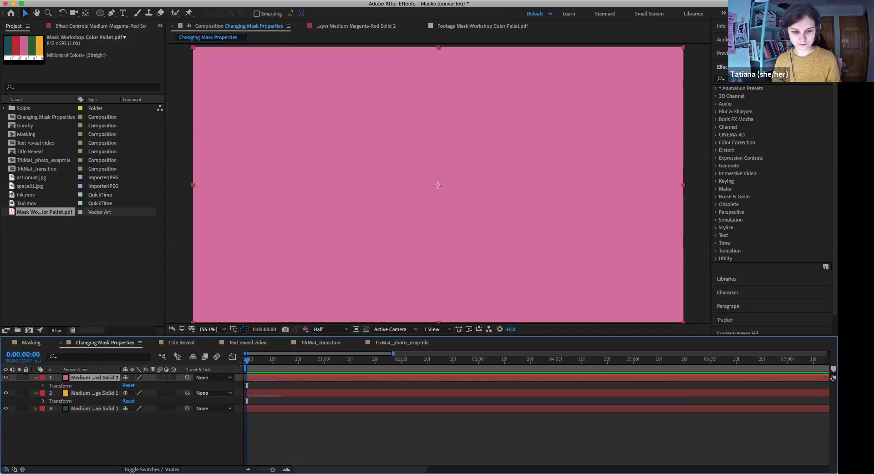
left_click(106, 408)
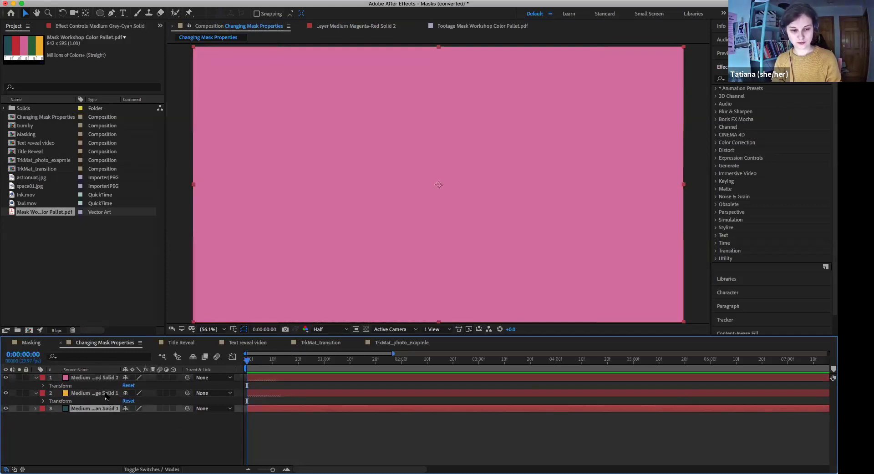
left_click(111, 379, "shift")
key("Delete")
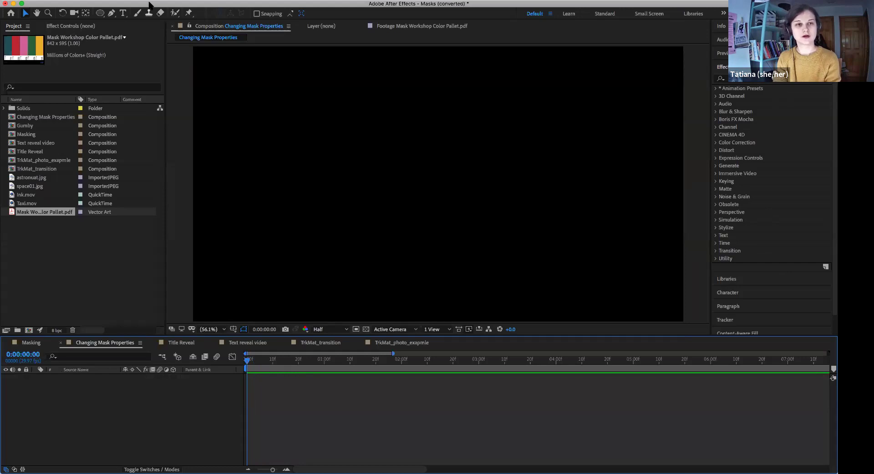
Create a composition-sized solid layer using the dark teal sampled from the color palette preview
left_click(150, 1)
mouse_move(161, 5)
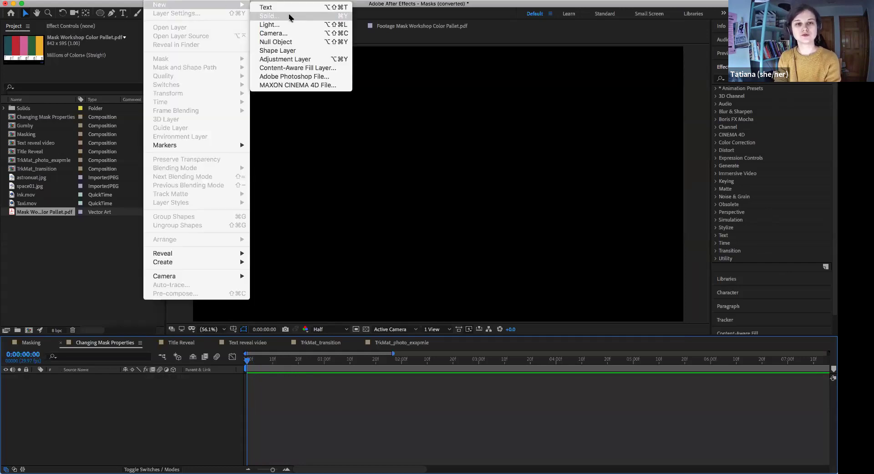
left_click(269, 16)
left_click(441, 298)
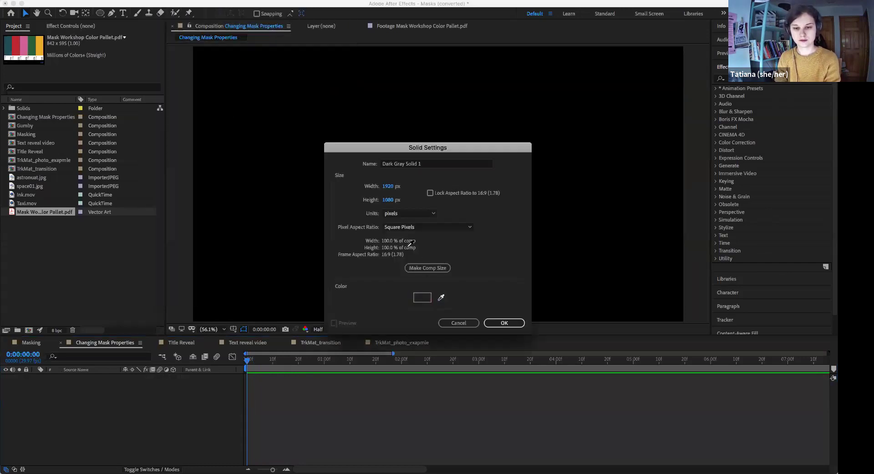
left_click(510, 323)
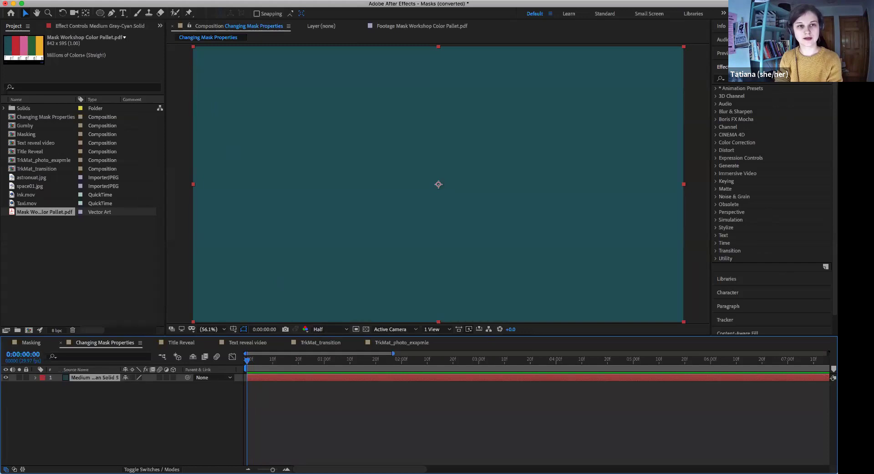
Add a second solid layer above the teal one, using the orange sampled from the color palette preview
left_click(154, 0)
mouse_move(182, 3)
left_click(289, 16)
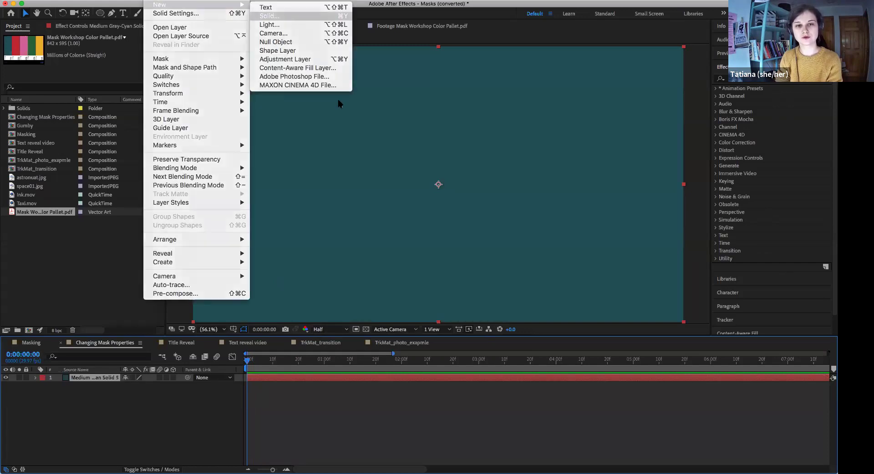
left_click(441, 298)
left_click(43, 45)
left_click(504, 323)
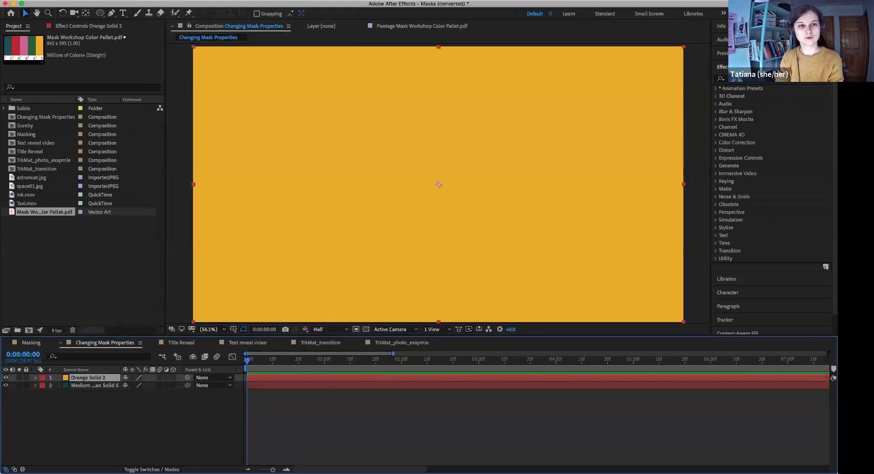
Add a third solid layer on top, using the pink sampled from the color palette preview
left_click(155, 1)
mouse_move(210, 7)
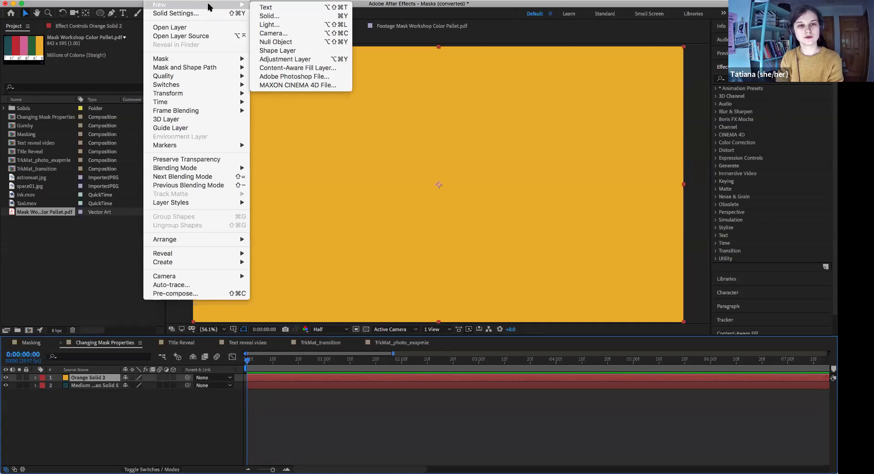
left_click(286, 18)
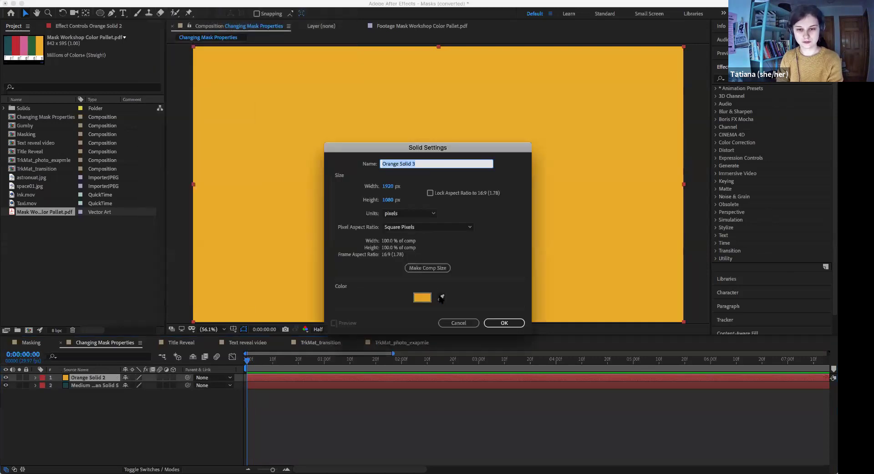
left_click(441, 298)
left_click(20, 50)
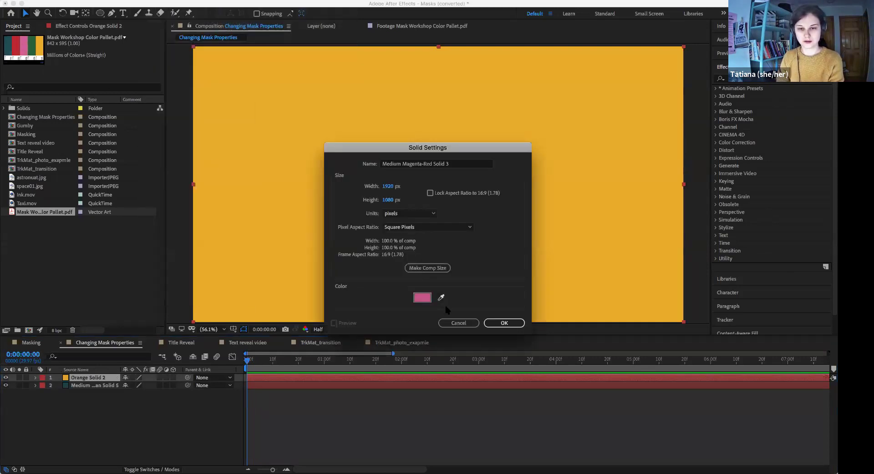
left_click(501, 323)
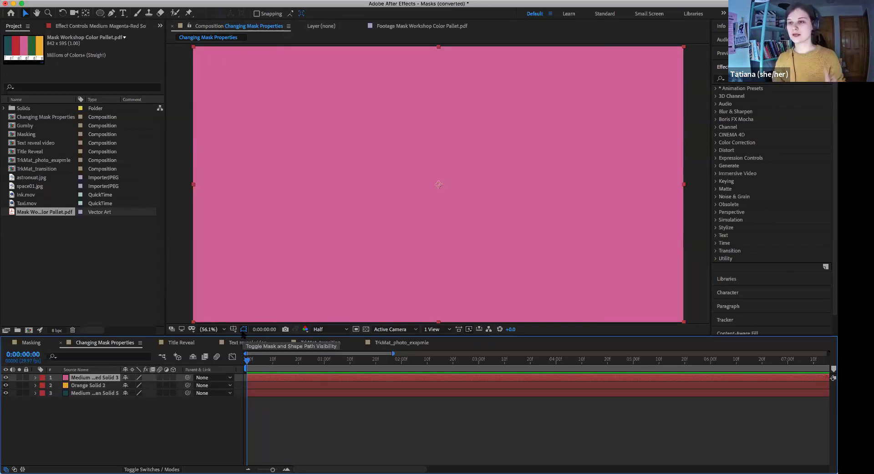
Draw a circular mask on the pink solid with the Ellipse tool, slightly below and right of the frame's center
left_click(101, 14)
left_click_drag(362, 117, 520, 234)
left_click_drag(479, 199, 566, 250)
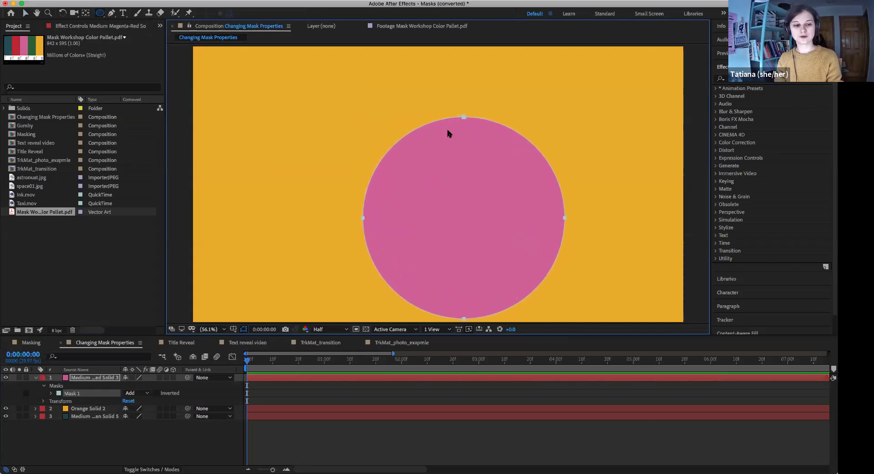
left_click(313, 381)
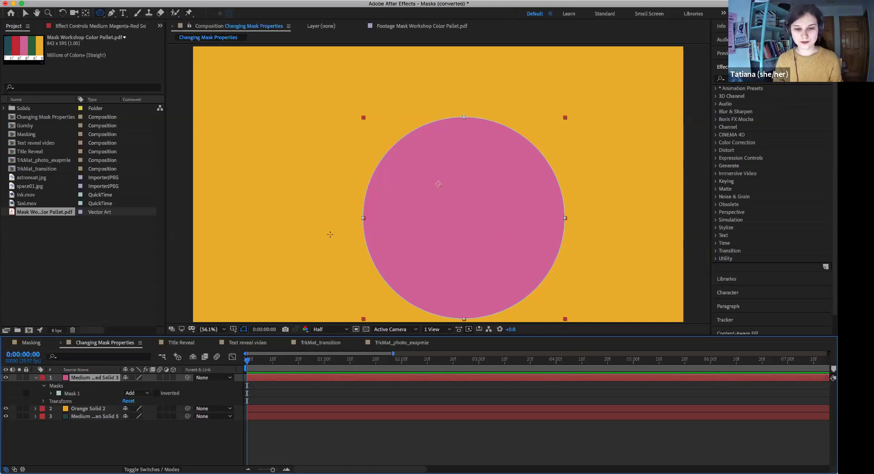
Show the Title/Action Safe guides in the composition view
left_click(233, 329)
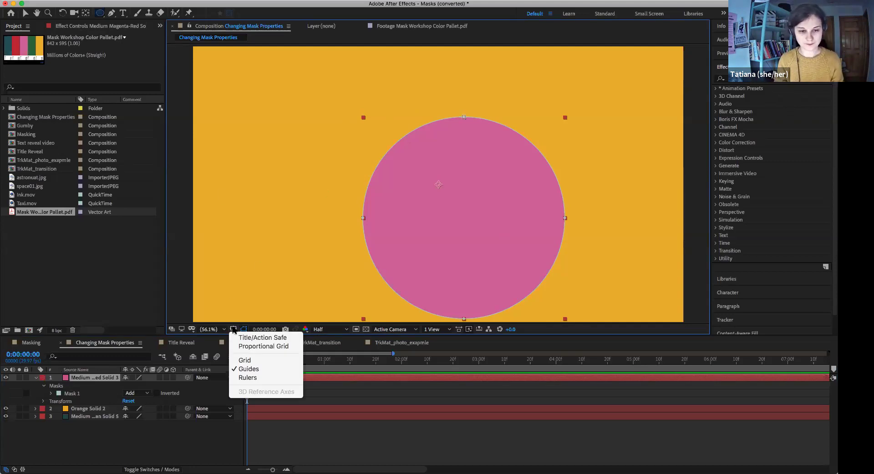
left_click(250, 338)
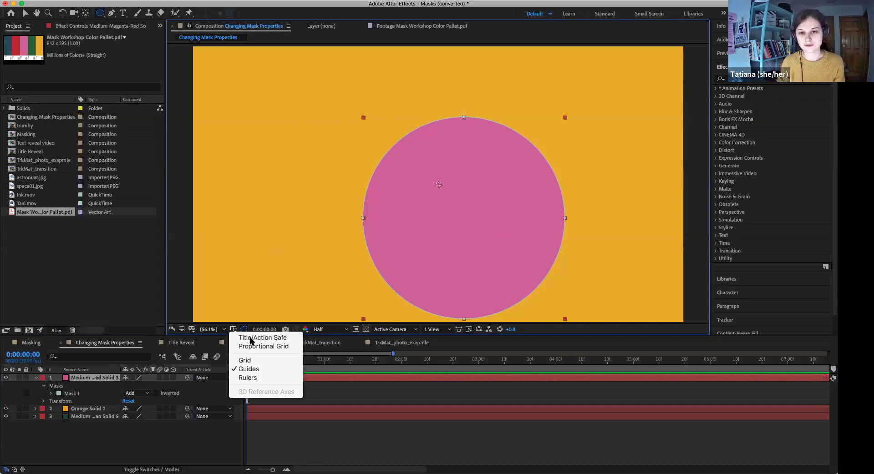
left_click(234, 330)
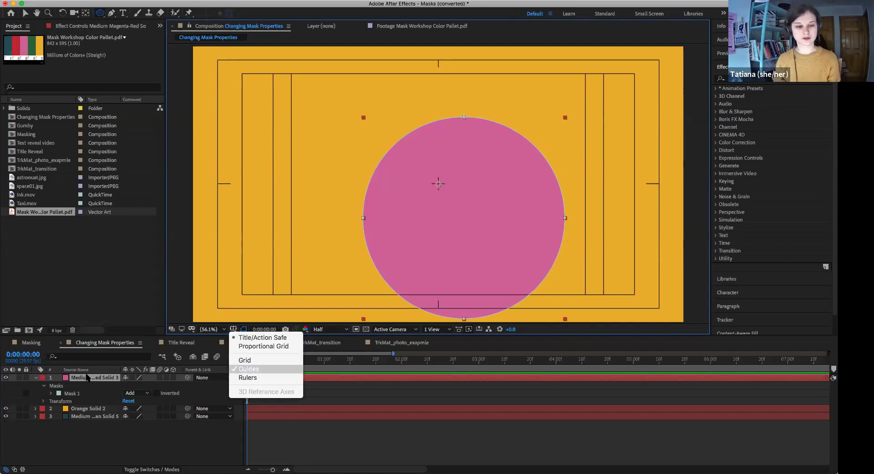
left_click(102, 365)
Select the pink solid's Mask 1 with the Selection tool and nudge the circle onto the center mark of the safe guides
left_click(100, 385)
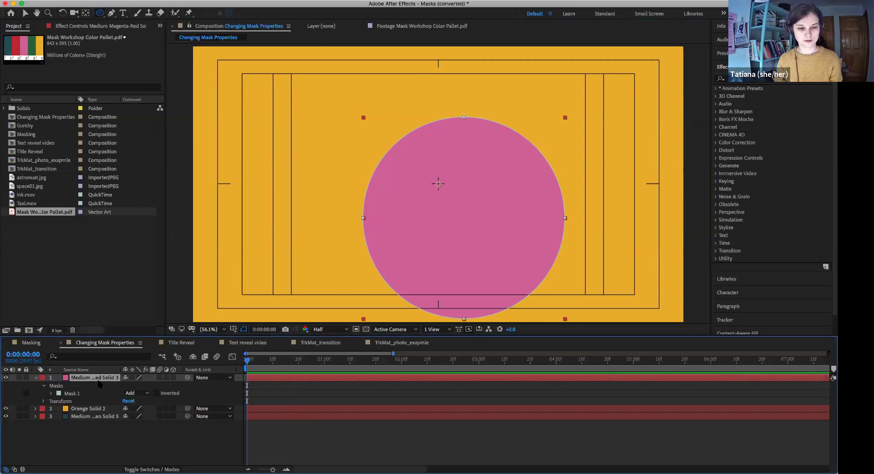
left_click(72, 395)
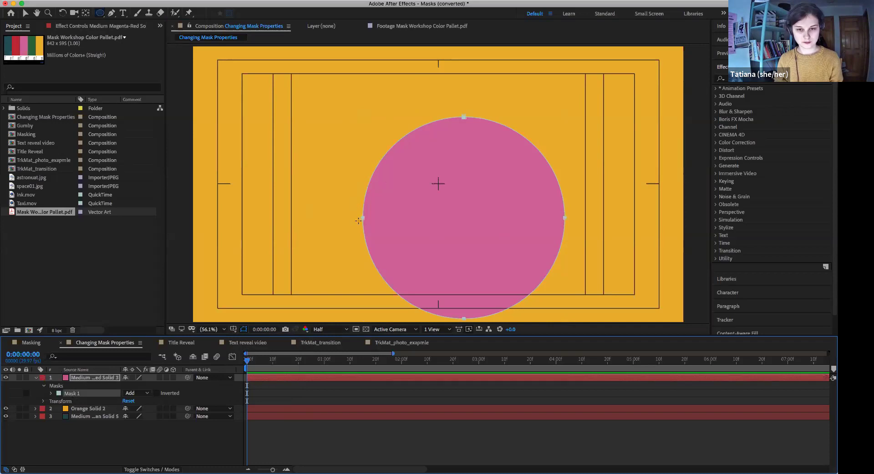
left_click(111, 378)
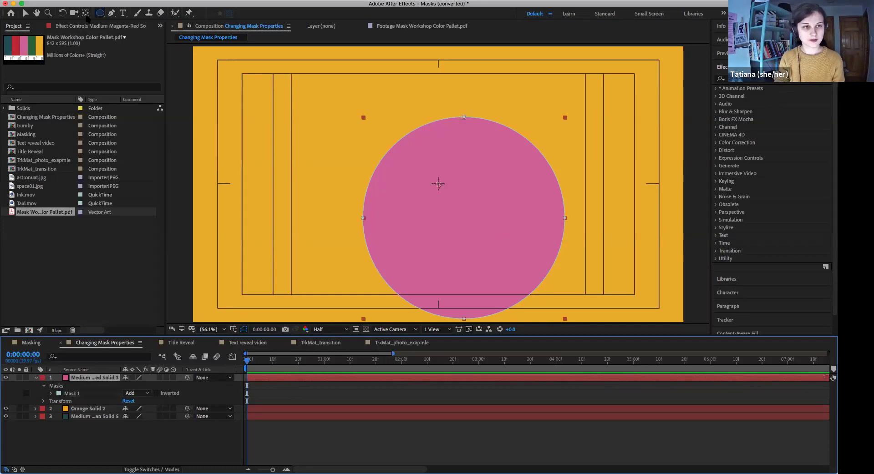
key("v")
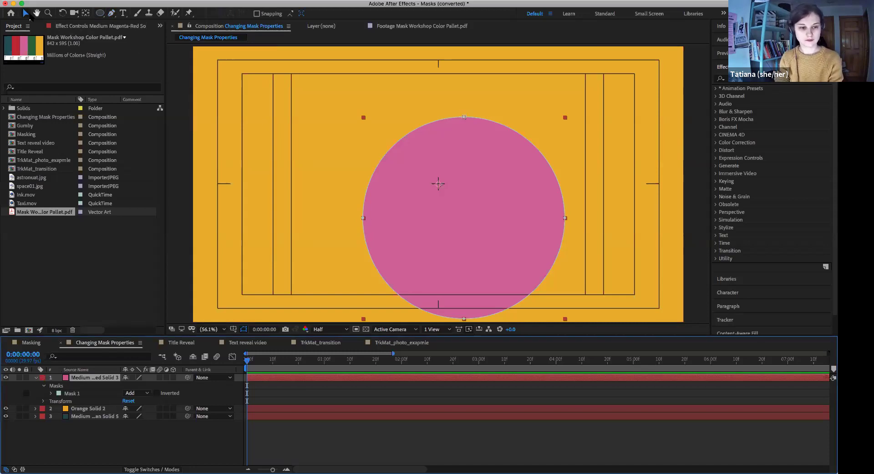
left_click(66, 394)
key("shift+Up")
key("shift+Up")
key("shift+Up")
key("shift+Up")
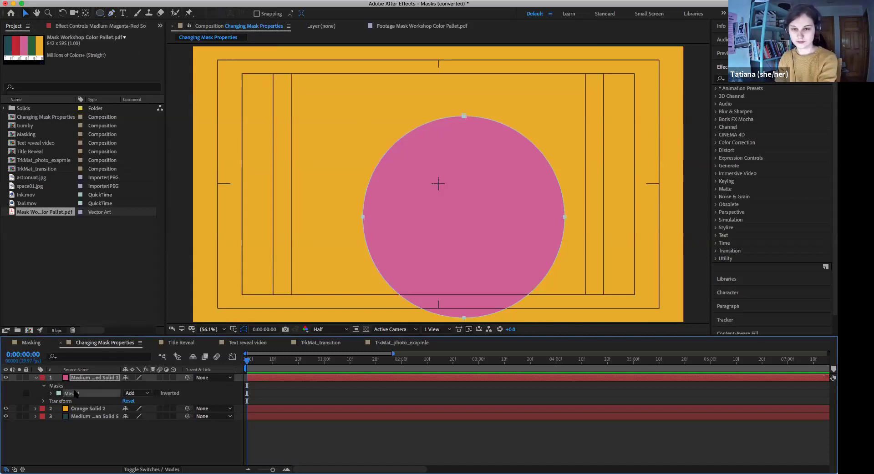
key("shift+Up")
key("shift+Up")
key("shift+Up")
key("shift+Up")
key("shift+Up")
key("shift+Up")
key("shift+Up")
key("shift+Up")
key("shift+Up")
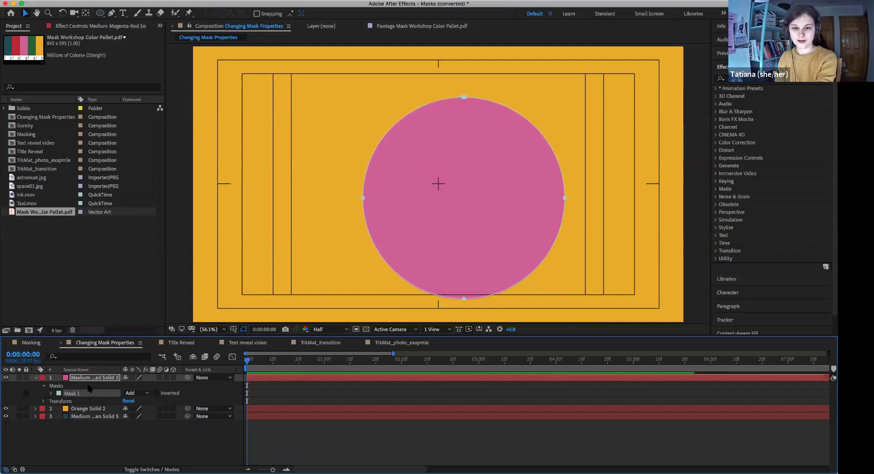
key("shift+Up")
key("shift+Up")
key("shift+Left")
key("shift+Left")
key("shift+Left")
key("shift+Left")
key("shift+Left")
key("shift+Left")
key("shift+Left")
key("shift+Left")
key("shift+Left")
key("shift+Left")
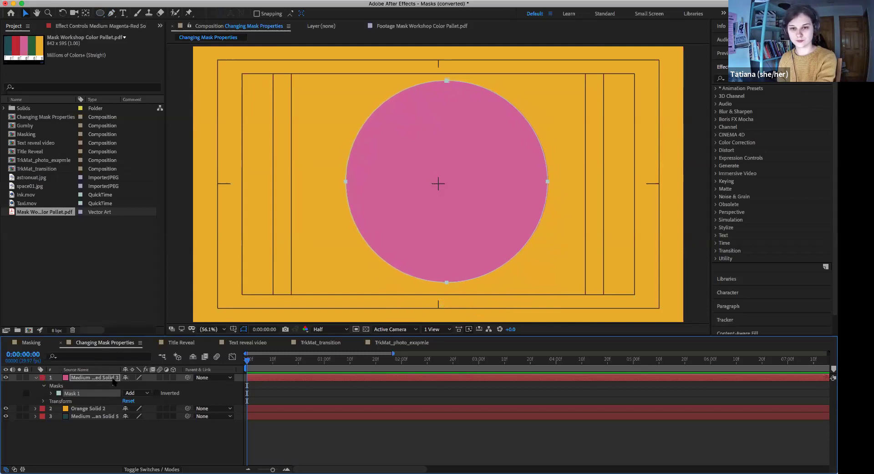
key("Left")
key("Left")
key("Left")
key("Left")
key("Right")
key("Right")
key("Right")
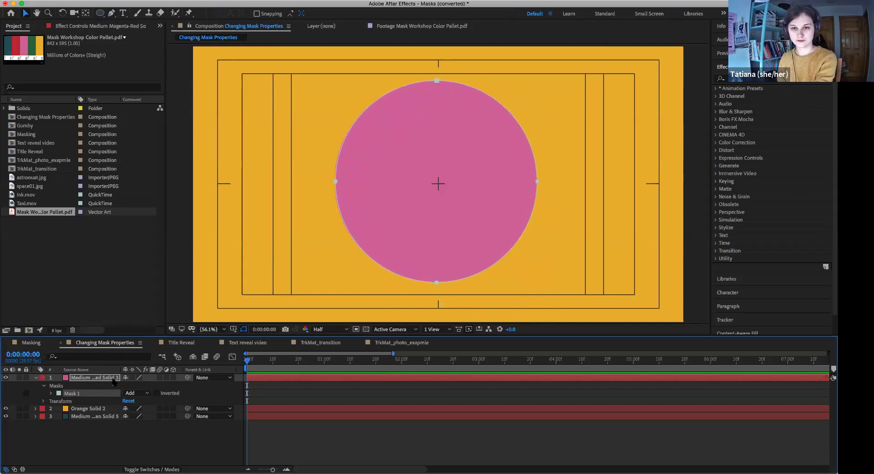
key("Down")
key("Down")
key("Down")
key("Right")
key("Right")
key("Right")
key("Right")
key("Right")
key("Right")
key("Right")
key("Right")
key("Down")
key("Down")
key("Down")
key("Down")
key("Right")
key("Right")
key("Right")
key("Right")
key("Right")
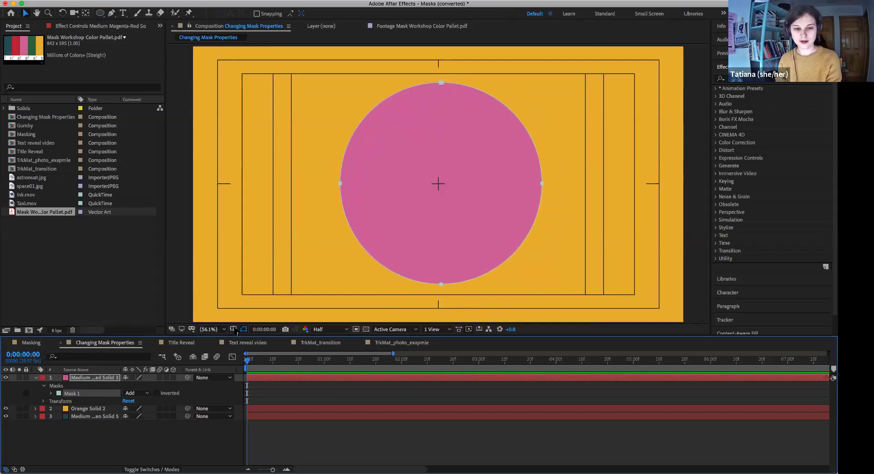
Hide the Title/Action Safe guides and select the pink solid layer
left_click(233, 329)
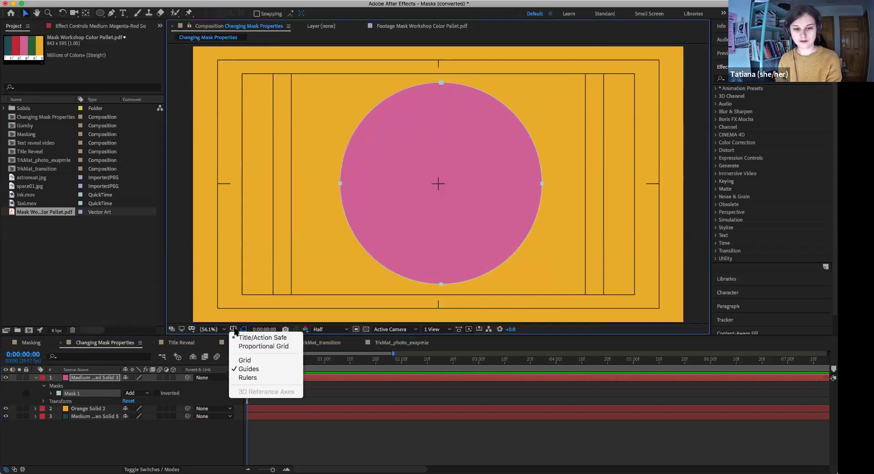
left_click(279, 338)
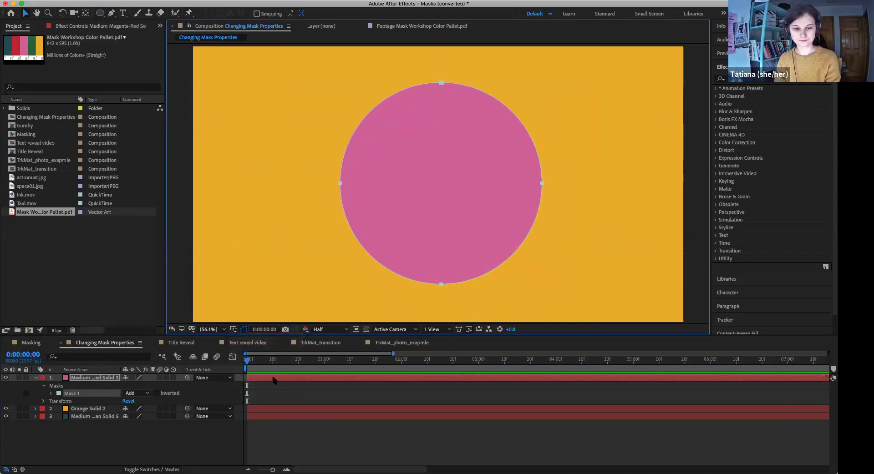
left_click(83, 379)
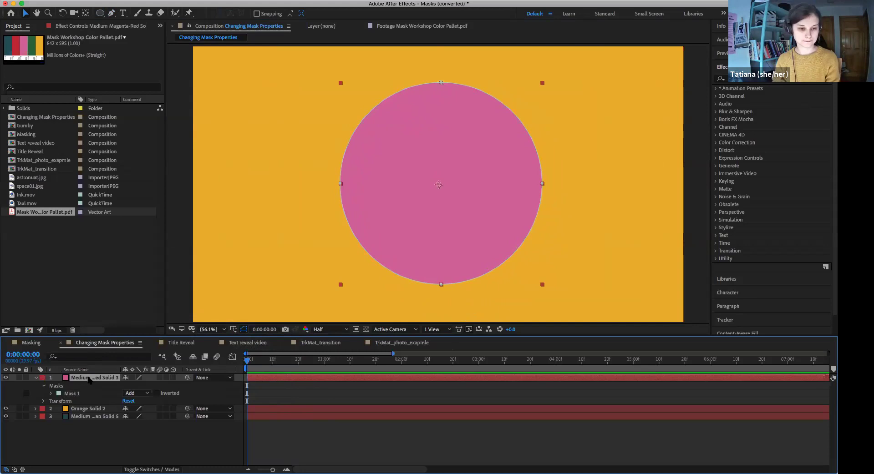
Expand the pink solid's Mask 1 to show its mask properties and select Mask Expansion
left_click(68, 393)
left_click(83, 378)
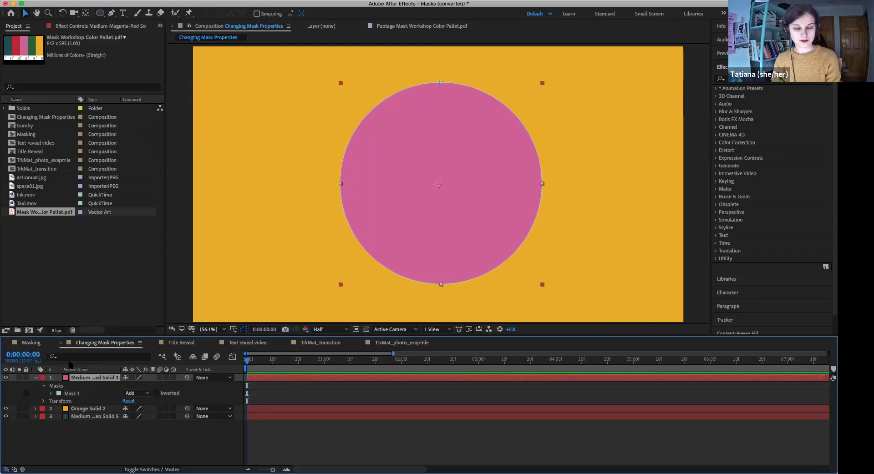
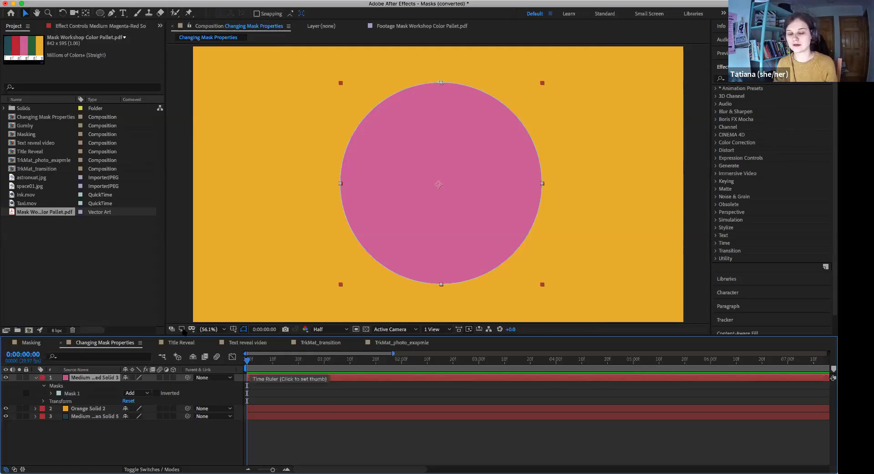
left_click(71, 393)
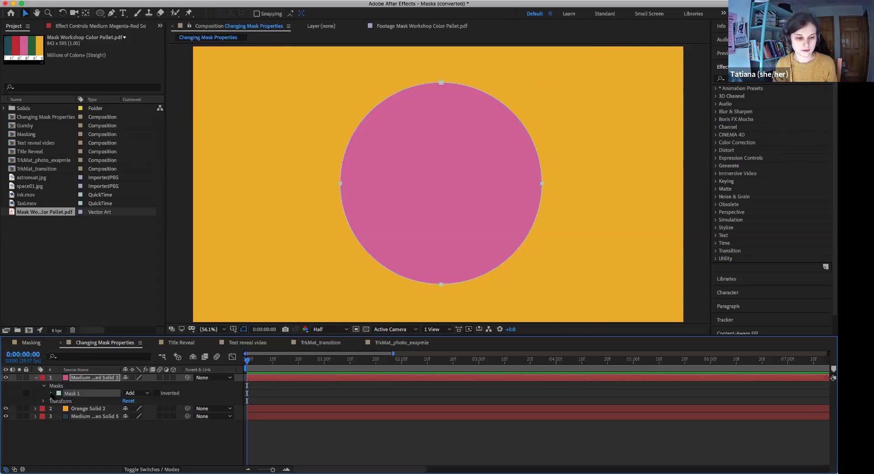
left_click(51, 394)
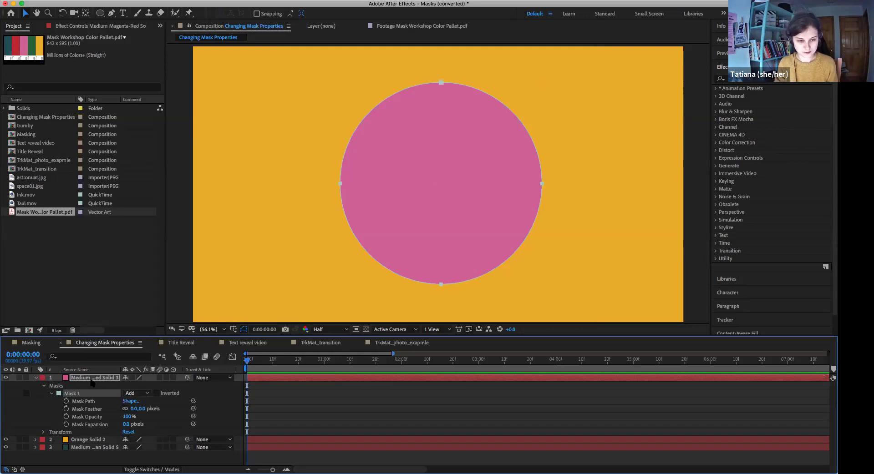
left_click(93, 378)
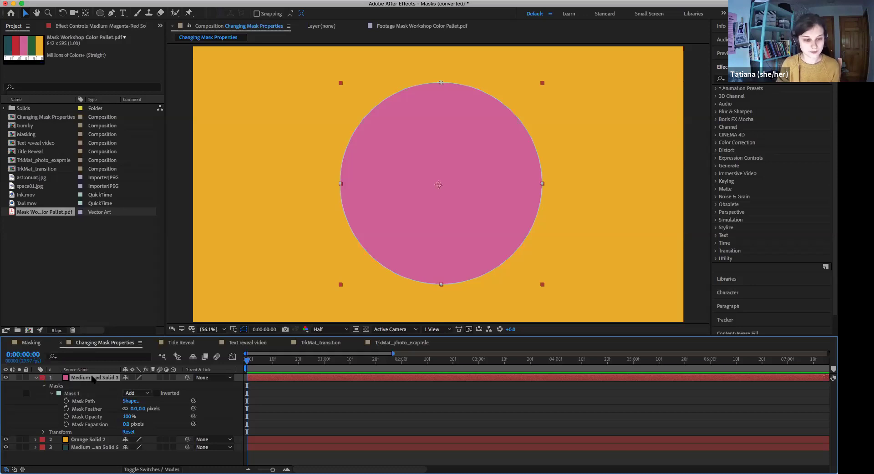
left_click(66, 394)
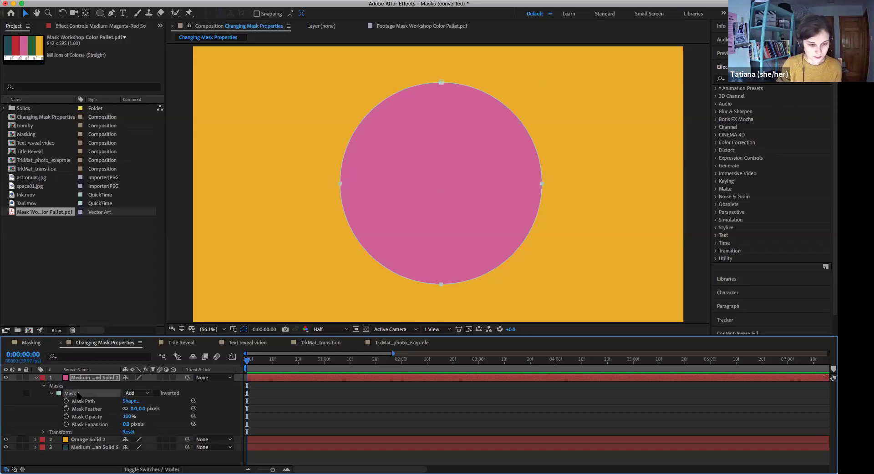
left_click(97, 425)
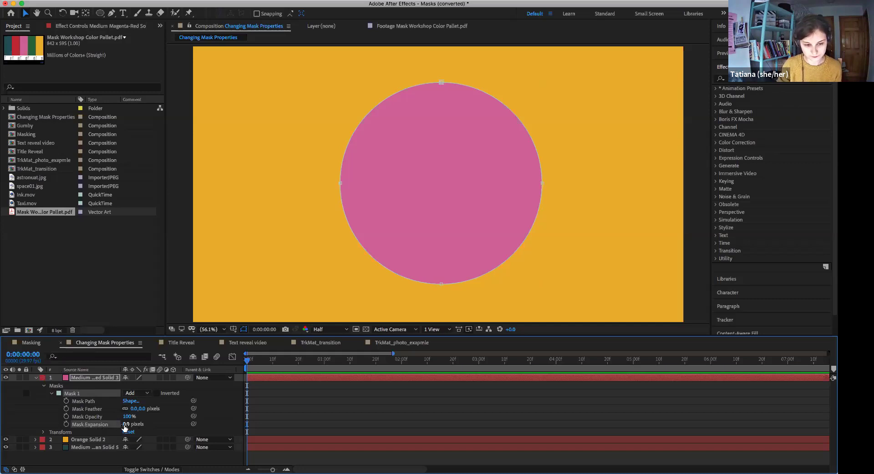
Try shrinking the circle with a Mask Expansion of -169 pixels and growing it with 221 pixels, playing the composition between changes
left_click_drag(126, 424, 219, 381)
left_click_drag(129, 424, 170, 416)
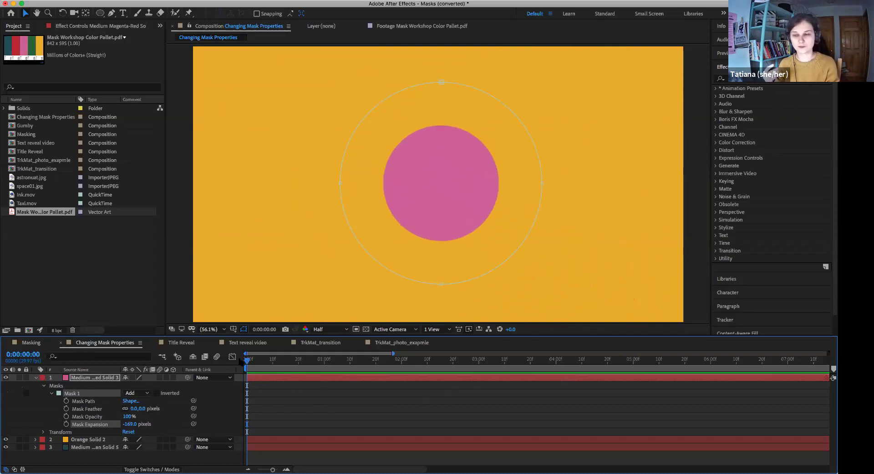
key("space")
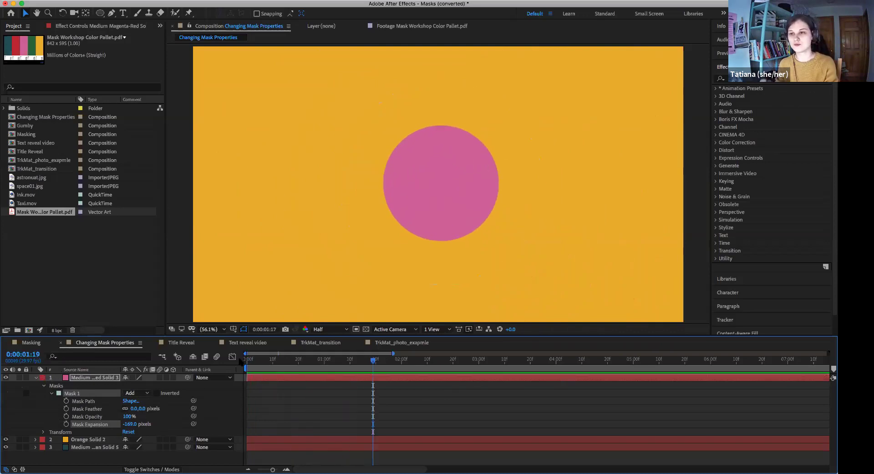
left_click_drag(131, 425, 292, 404)
key("space")
key("space")
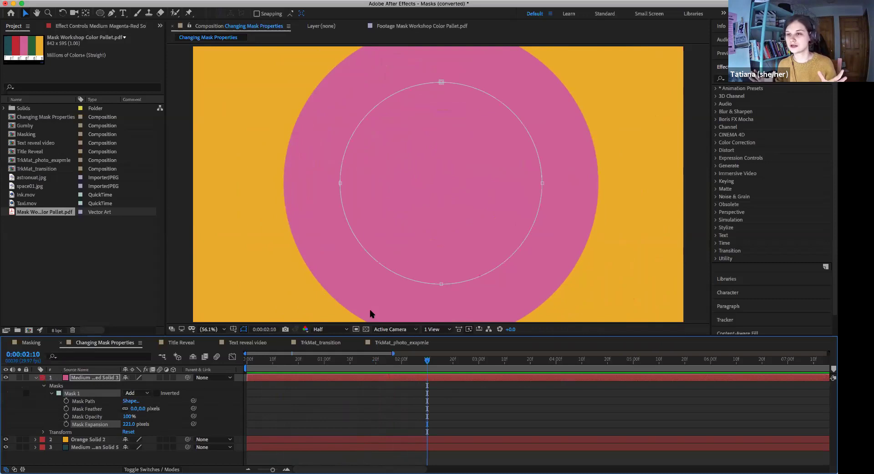
Turn on keyframing for Mask Expansion at 0:00:00:00 and set the first keyframe to -399 pixels
left_click_drag(426, 361, 247, 361)
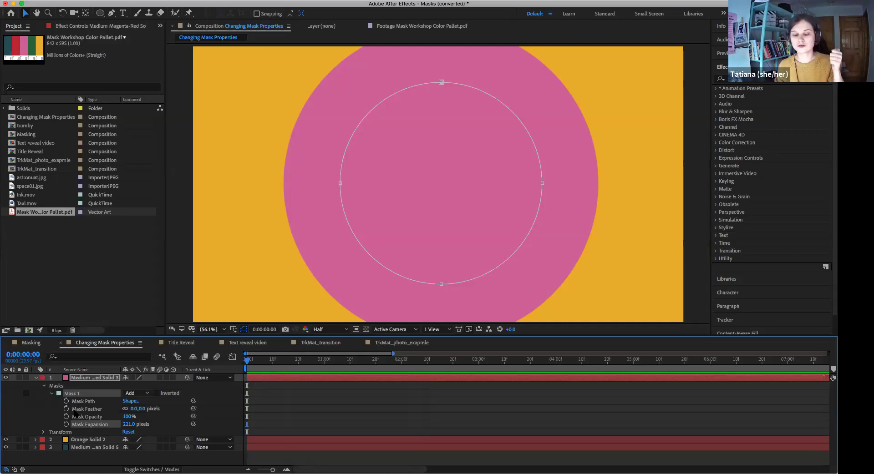
left_click(66, 424)
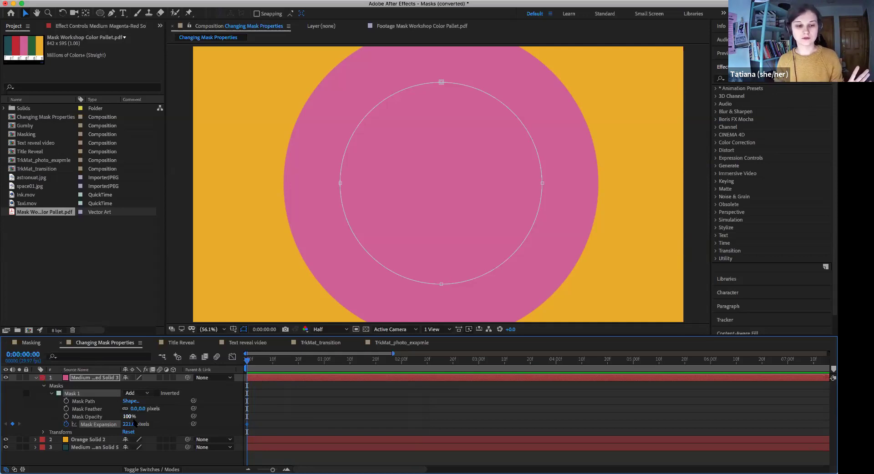
mouse_move(106, 425)
left_mouse_down()
mouse_move(42, 425)
mouse_move(113, 431)
left_mouse_up()
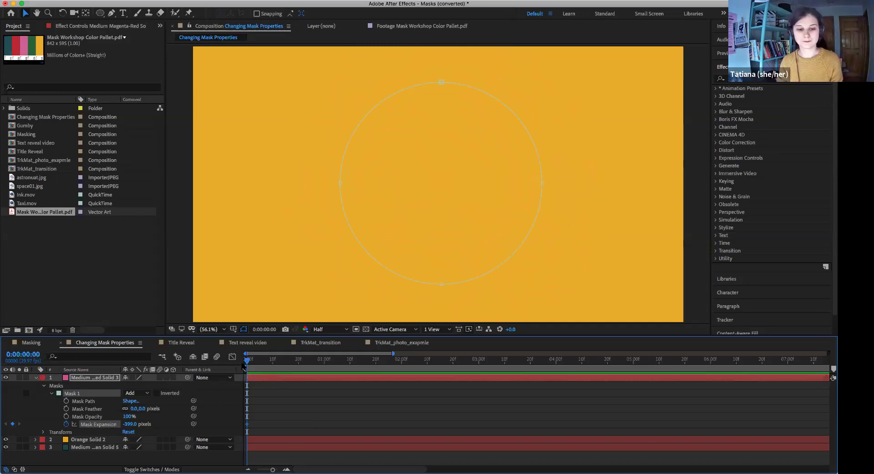
Add a second Mask Expansion keyframe of 779 pixels at 0:00:01:10 so the pink fills the frame
left_click_drag(247, 363, 350, 367)
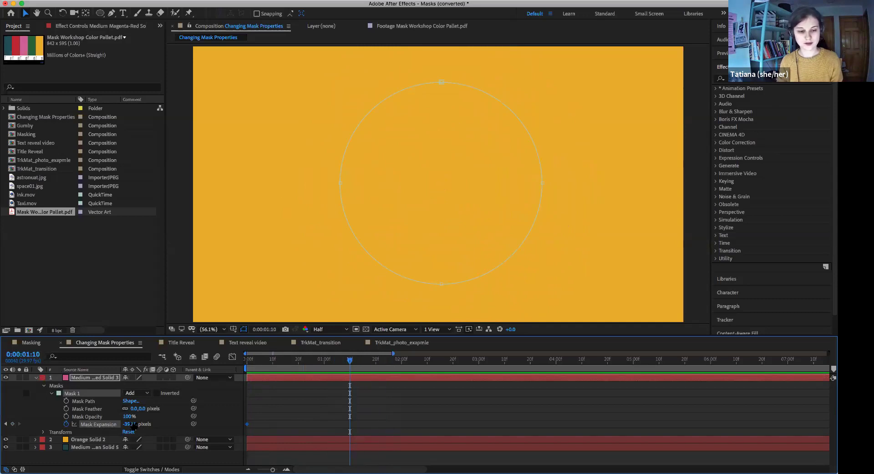
left_click_drag(128, 424, 632, 383)
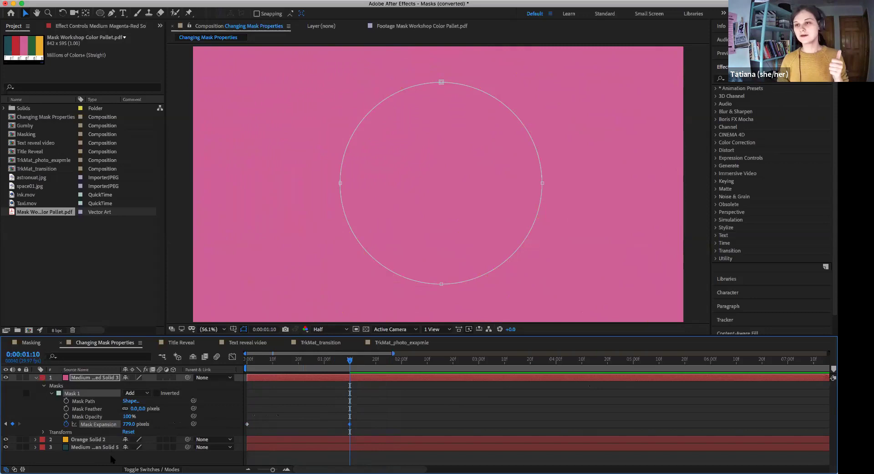
left_click_drag(347, 363, 350, 363)
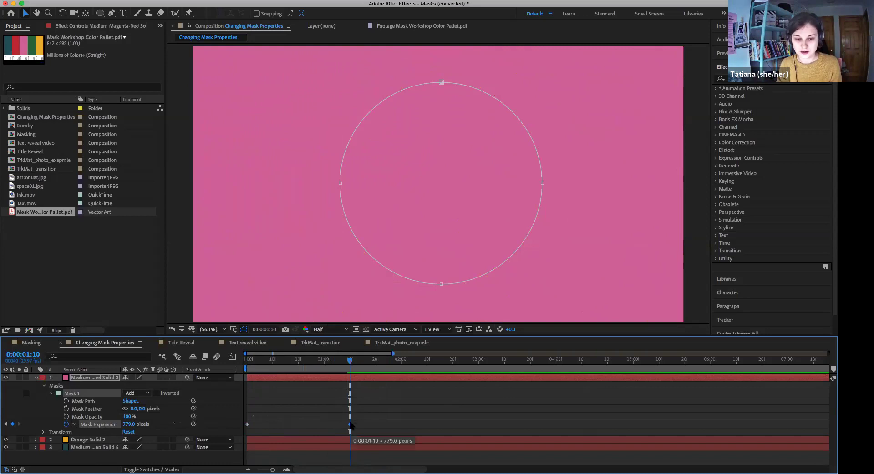
Scrub through the Mask Expansion animation and play it from the start of the composition
left_click_drag(349, 361, 340, 362)
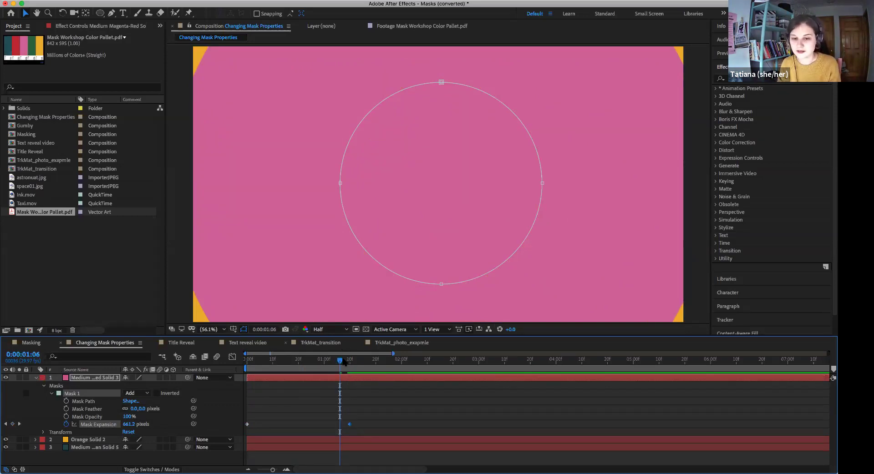
left_click_drag(339, 362, 224, 370)
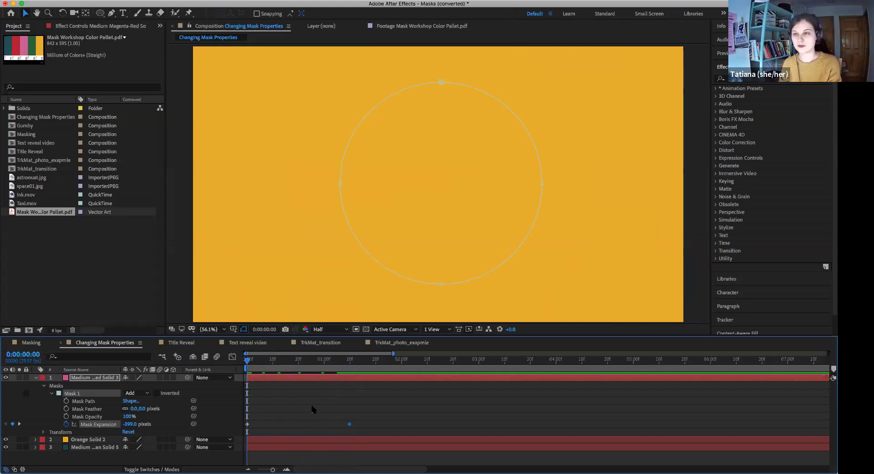
key("space")
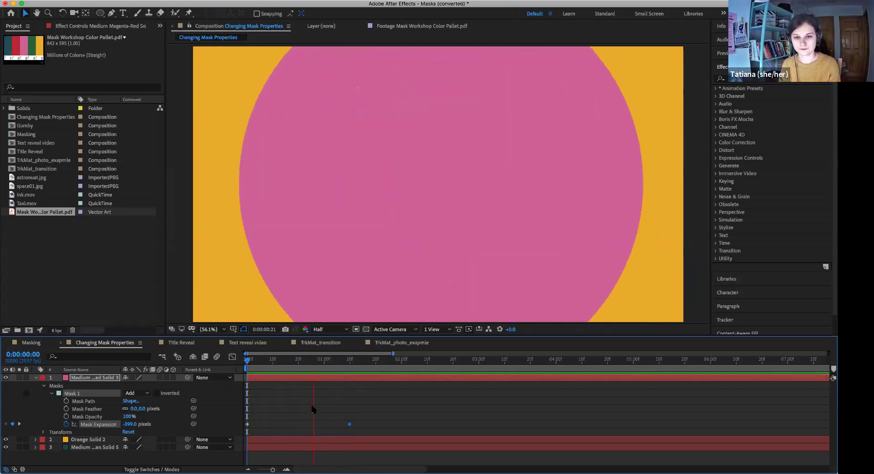
key("space")
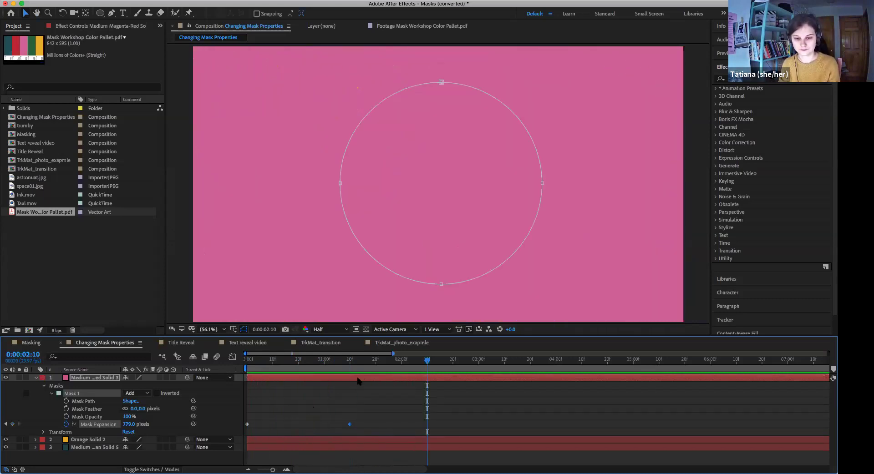
left_click_drag(367, 363, 226, 369)
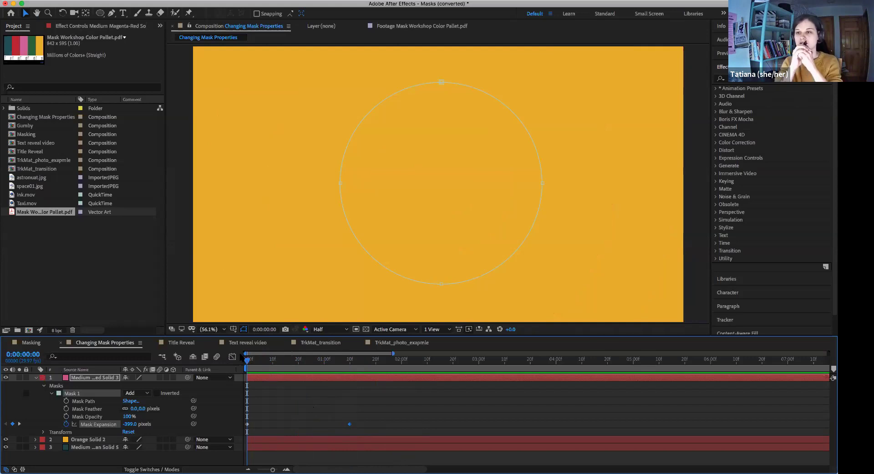
left_click_drag(248, 361, 247, 380)
key("space")
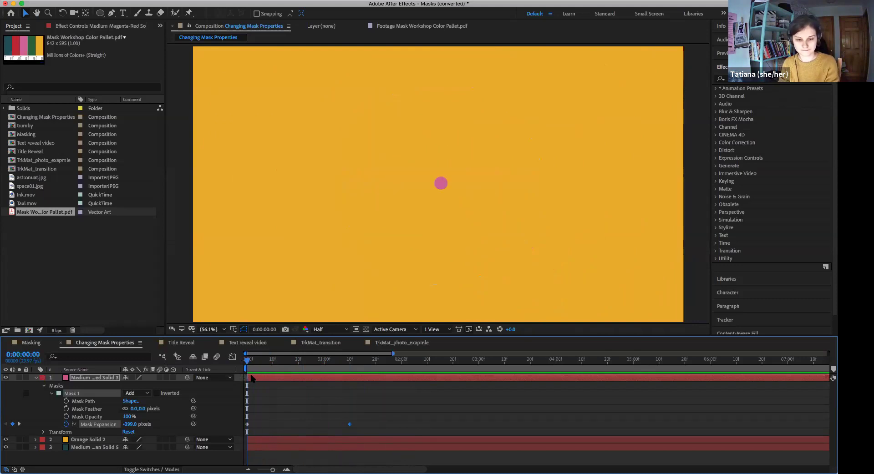
Soften the edge of Mask 1 with a Mask Feather of 83 pixels and preview the animation
left_click_drag(307, 367, 288, 366)
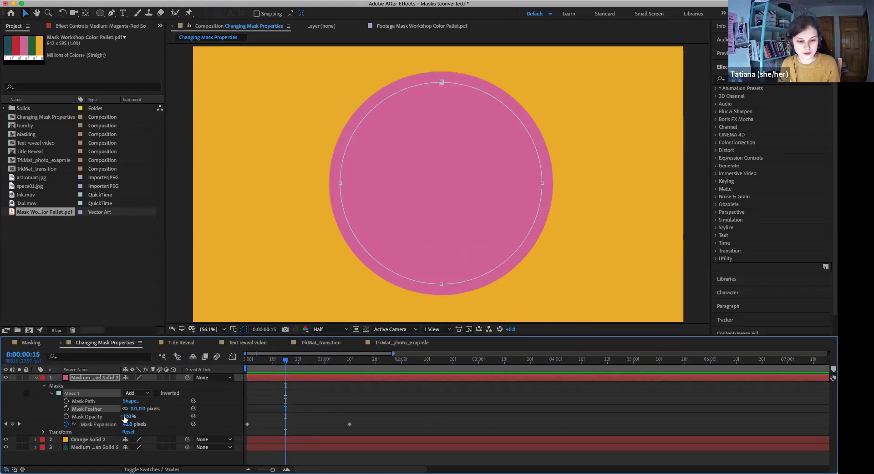
left_click_drag(139, 409, 178, 406)
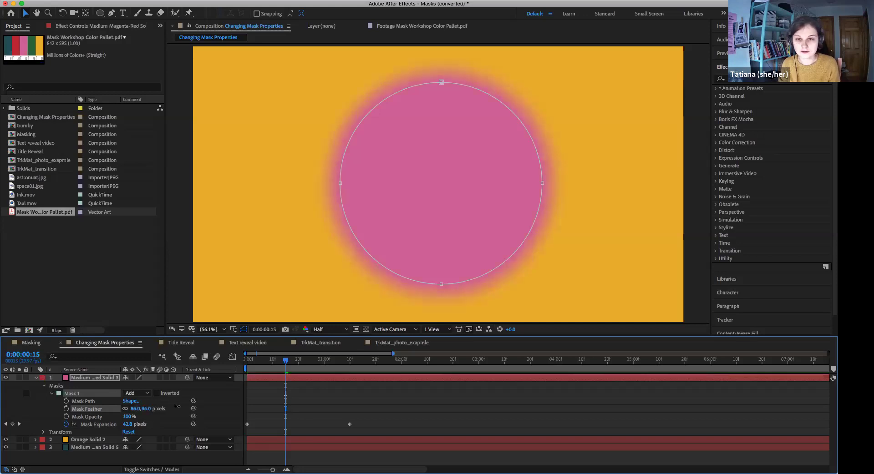
left_click_drag(285, 360, 254, 360)
key("space")
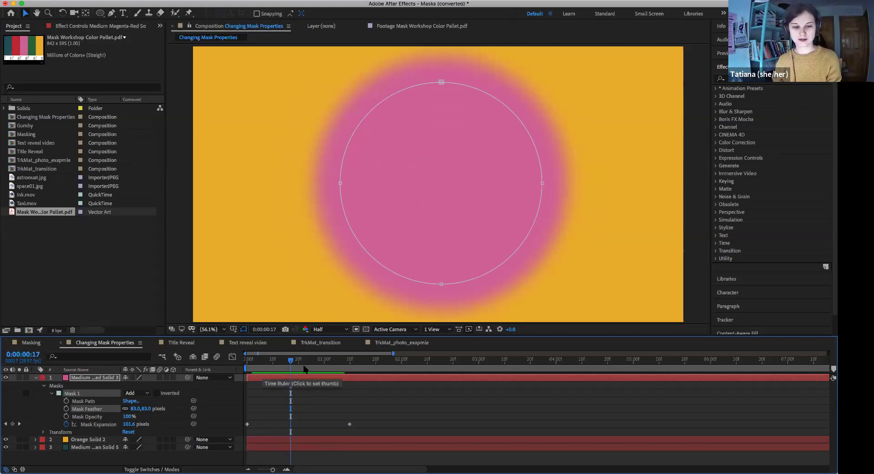
mouse_move(293, 364)
left_mouse_down()
mouse_move(301, 364)
mouse_move(260, 366)
mouse_move(291, 370)
left_mouse_up()
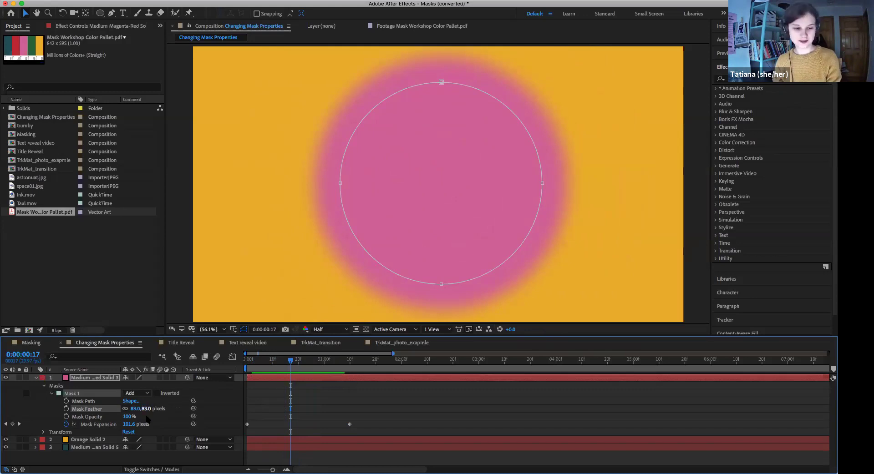
Reset the Mask Feather of Mask 1 to 0 pixels
left_click_drag(146, 408, 143, 409)
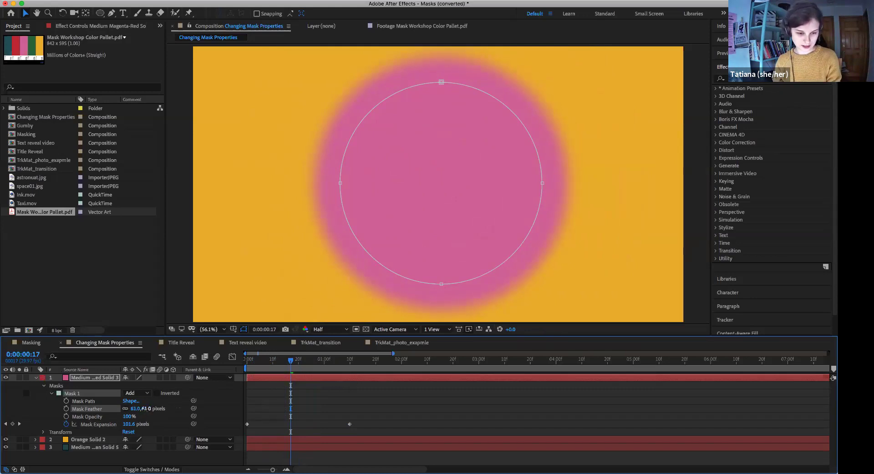
left_click(146, 408)
type("0")
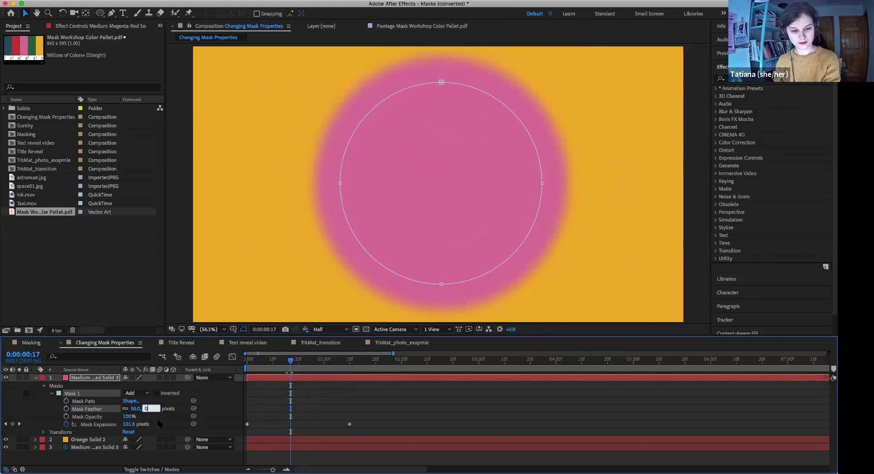
key("Return")
Copy the animated Mask 1 from the pink solid and paste it onto Orange Solid 2 at 0:00:00:19
left_click_drag(295, 363, 248, 365)
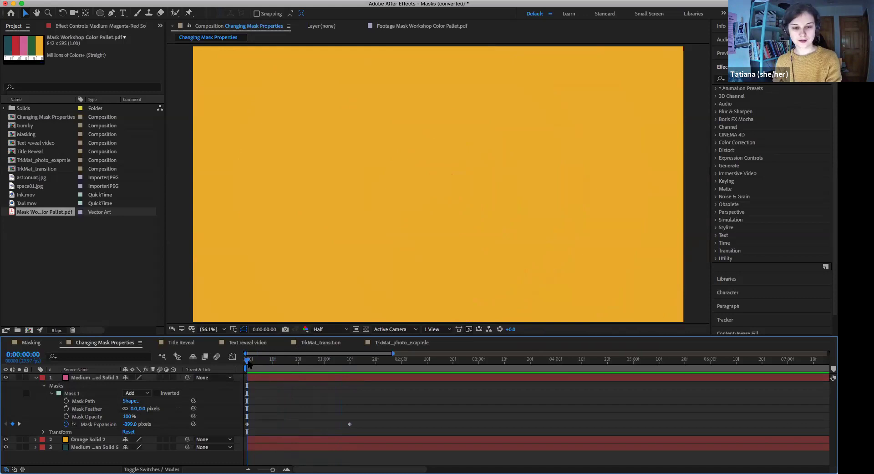
left_click(257, 377)
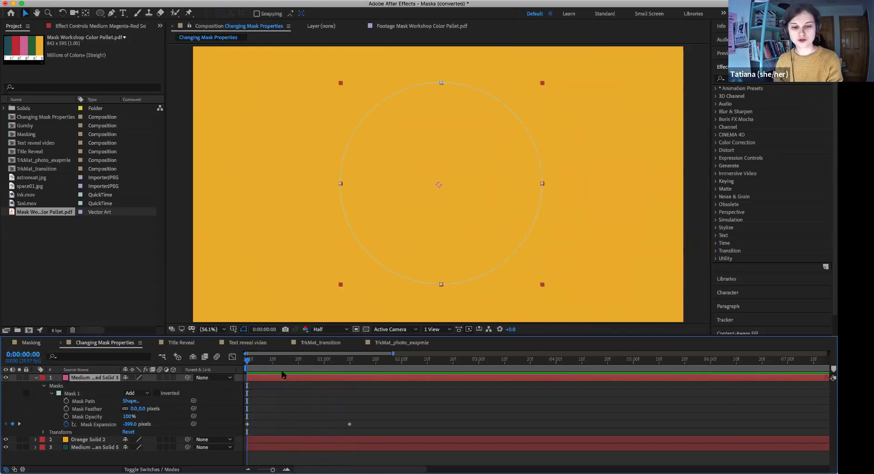
left_click_drag(289, 363, 295, 363)
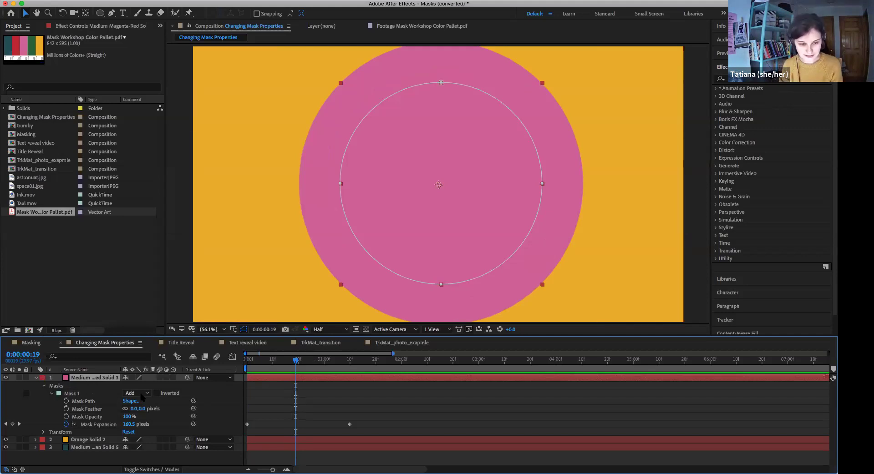
left_click(75, 394)
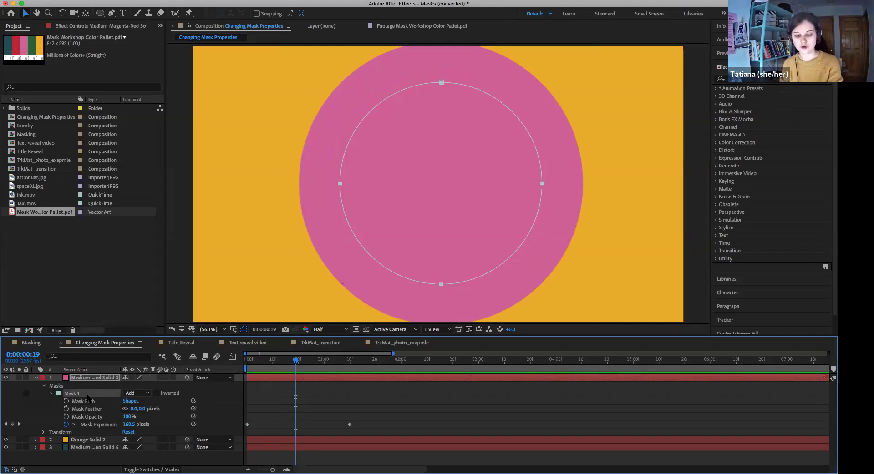
left_click(87, 0)
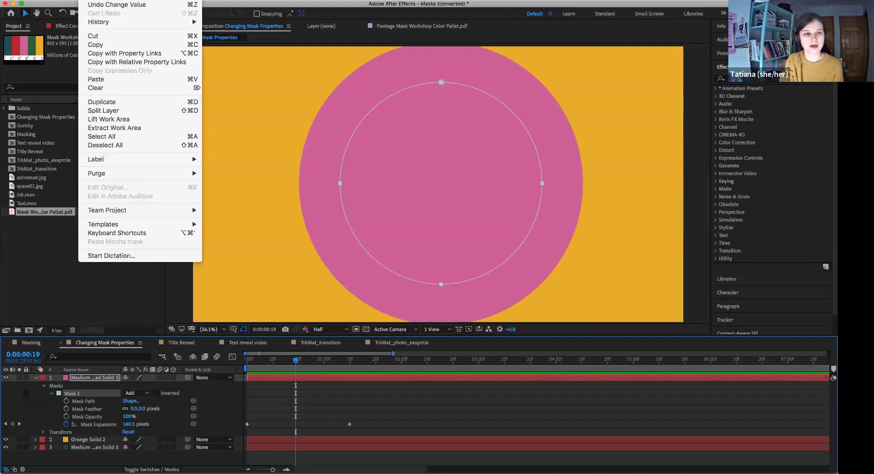
left_click(103, 44)
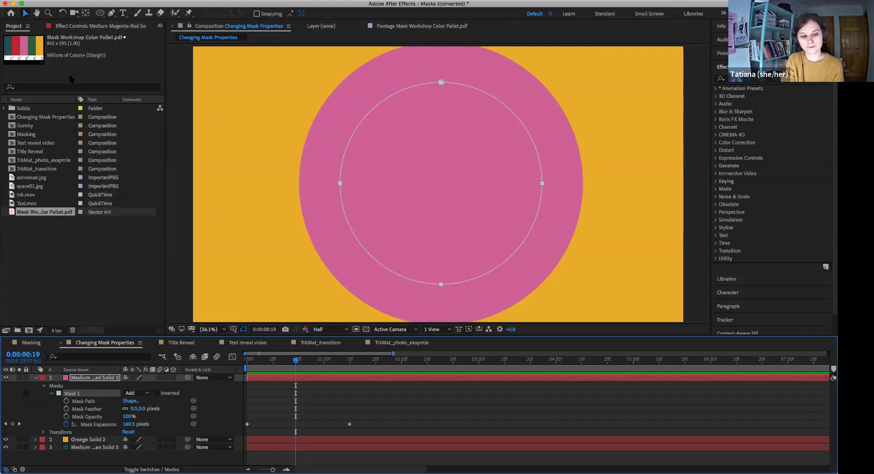
left_click(86, 440)
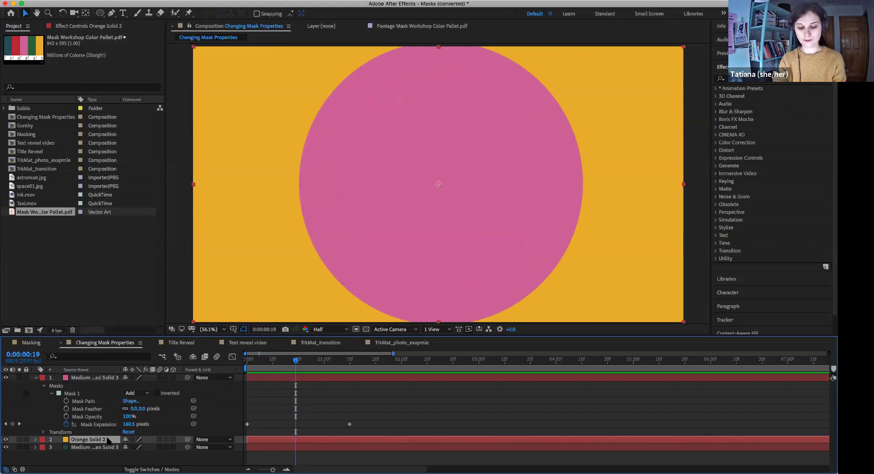
key("super+v")
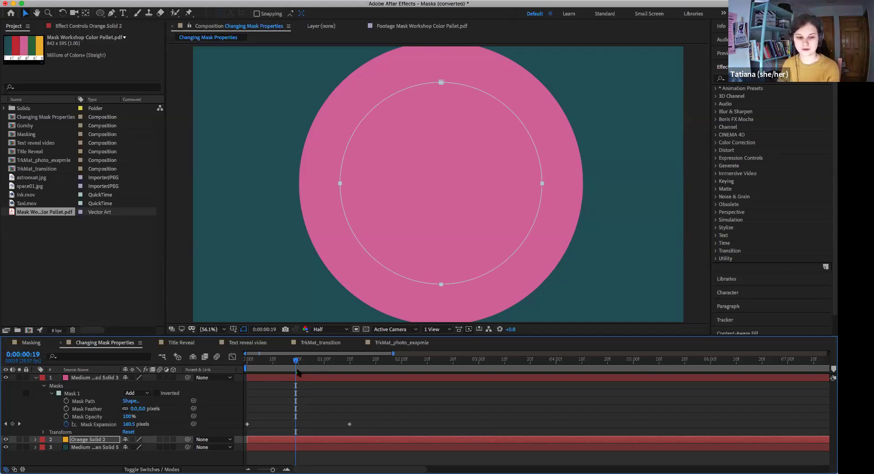
Preview the pasted mask animation on Orange Solid 2 with the pink solid temporarily hidden
mouse_move(295, 360)
left_mouse_down()
mouse_move(275, 363)
mouse_move(293, 364)
left_mouse_up()
left_click(35, 440)
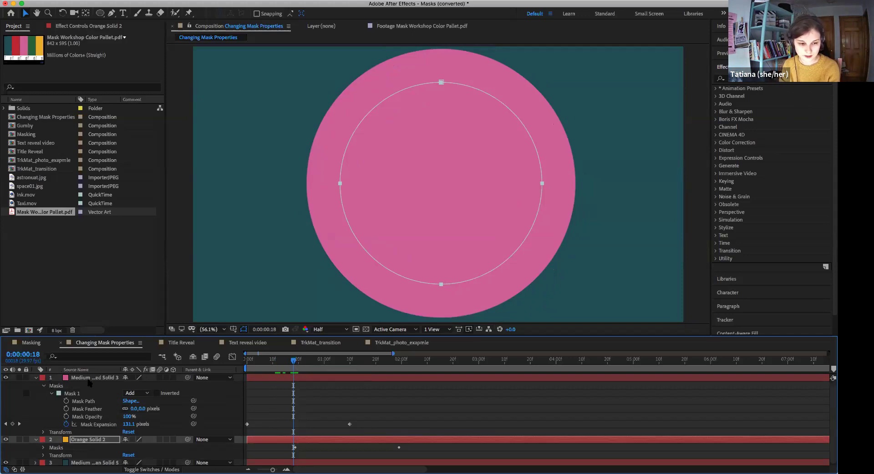
left_click(62, 378)
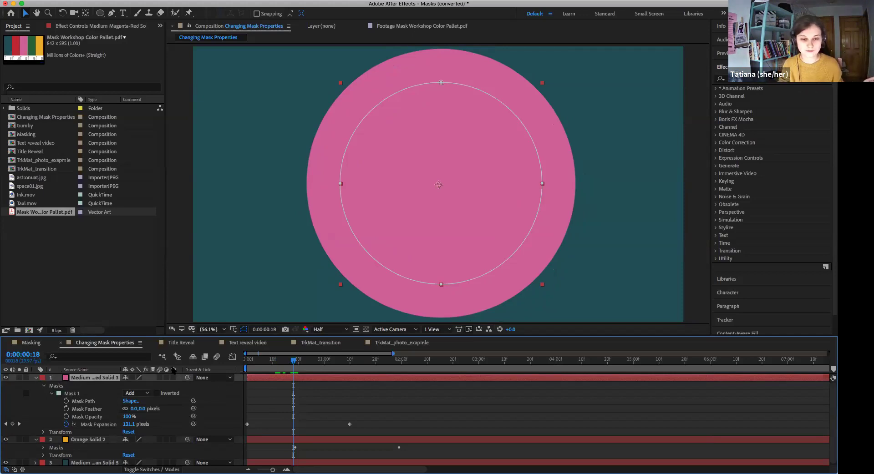
left_click(6, 377)
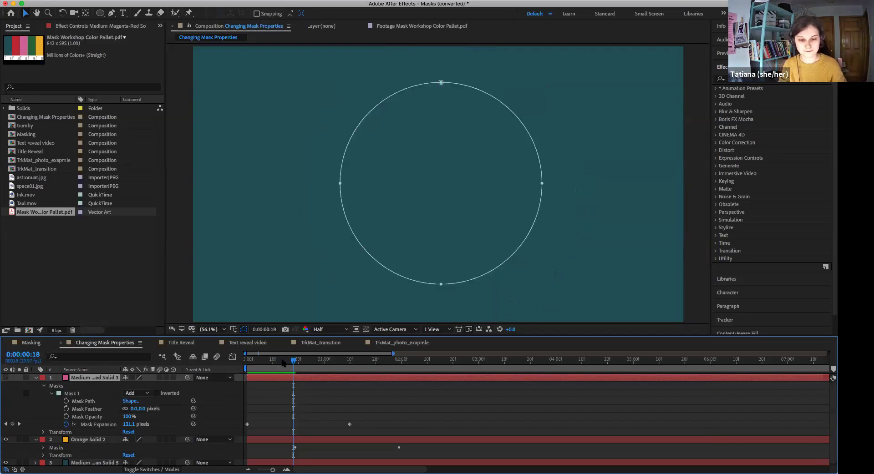
mouse_move(294, 360)
left_mouse_down()
mouse_move(358, 366)
mouse_move(293, 377)
left_mouse_up()
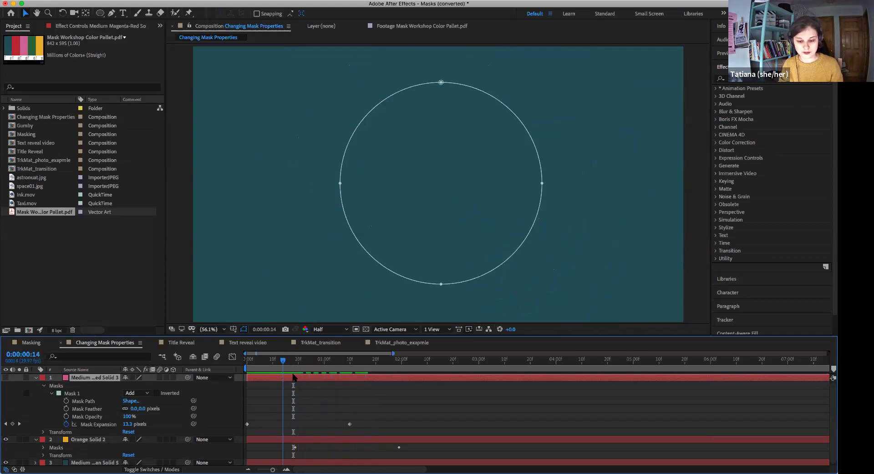
key("space")
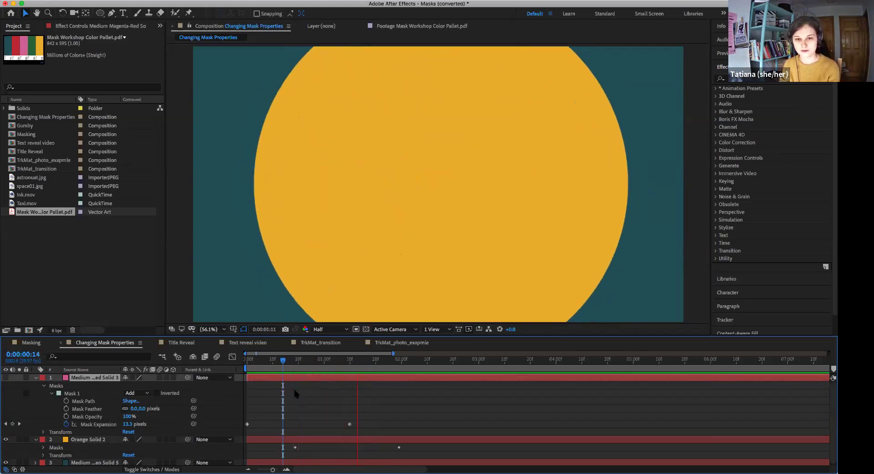
left_click(355, 362)
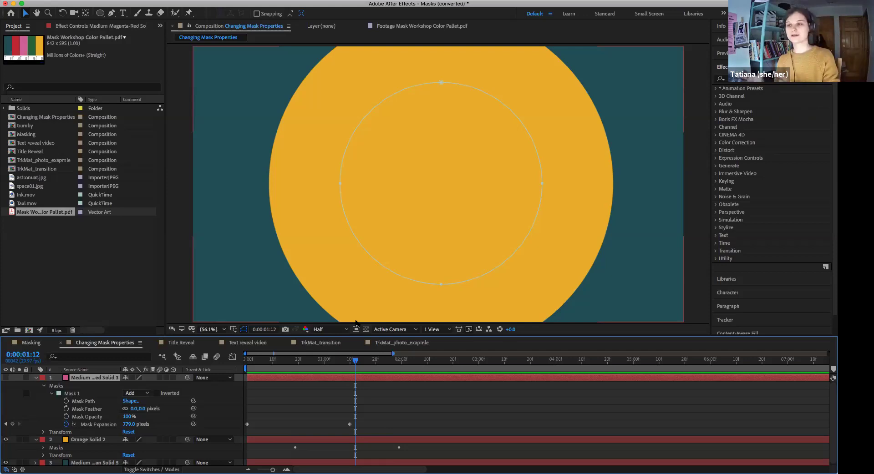
left_click_drag(327, 362, 267, 368)
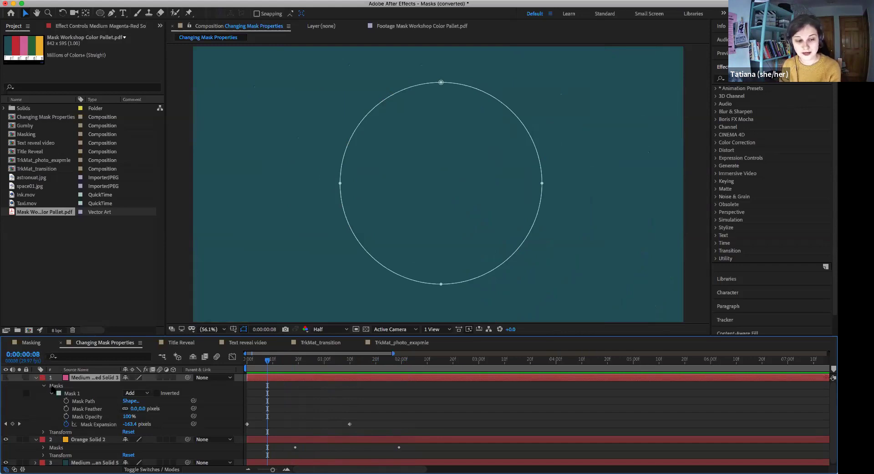
left_click(5, 378)
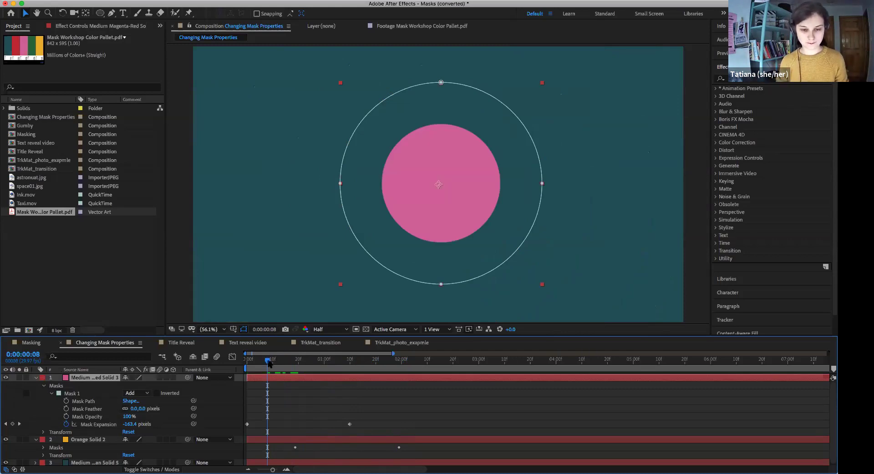
Enlarge the timeline area and reveal the Mask 1 properties of Orange Solid 2
left_click(272, 441)
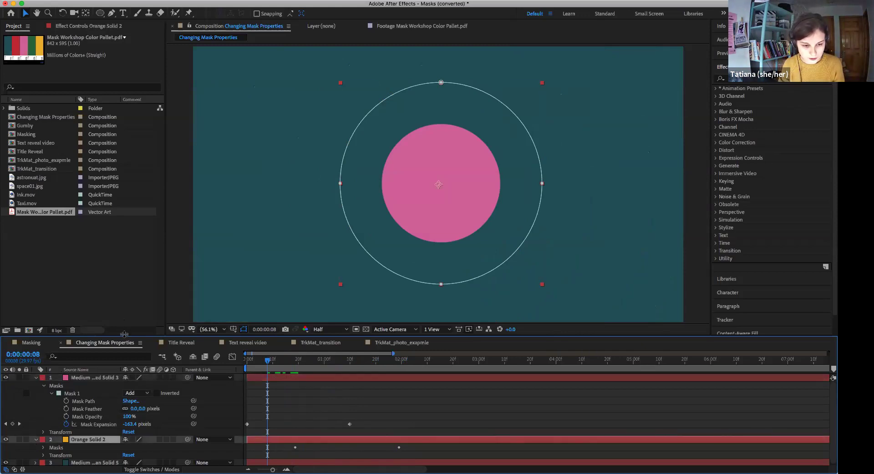
left_click_drag(124, 334, 126, 258)
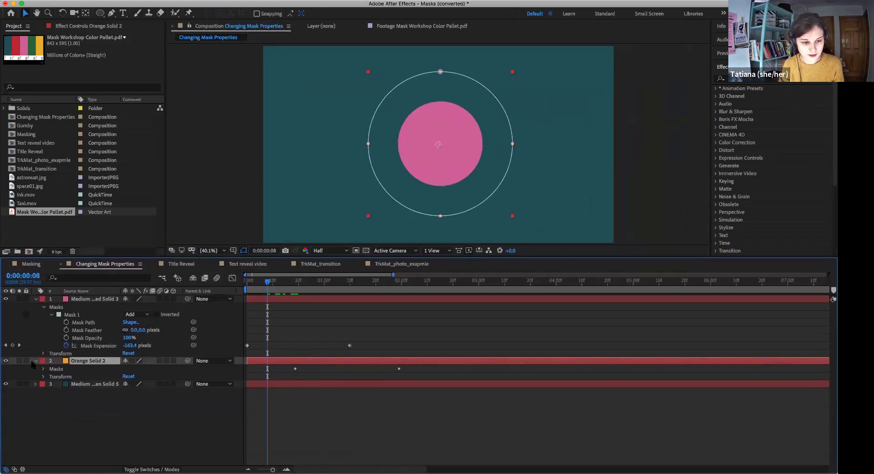
left_click(35, 361)
left_click(35, 360)
left_click(36, 384)
left_click(44, 369)
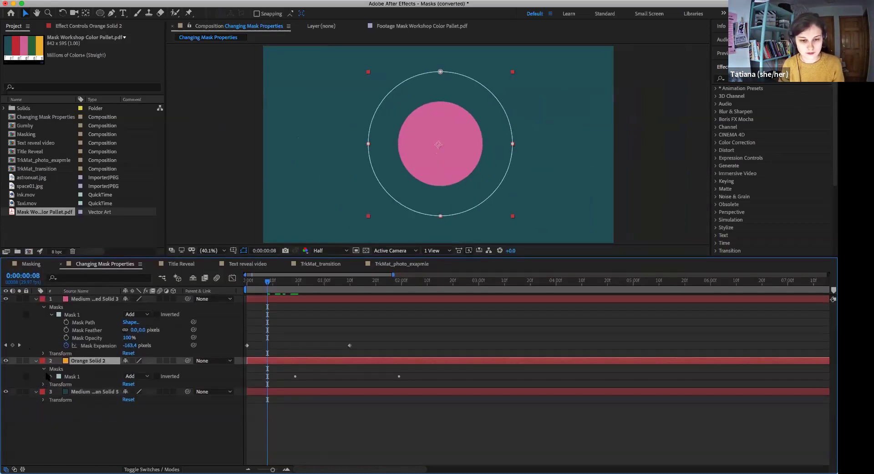
left_click(51, 376)
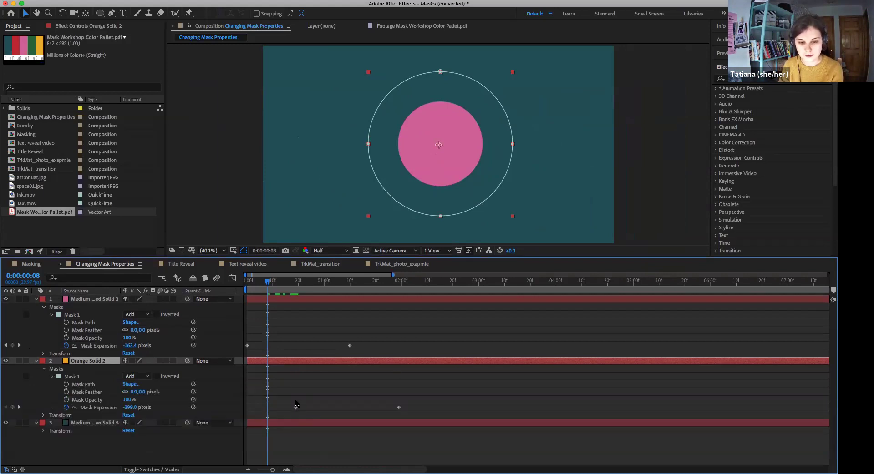
Examine how the pink and orange mask animations overlap by playing, scrubbing and toggling the pink solid's visibility
left_click(246, 281)
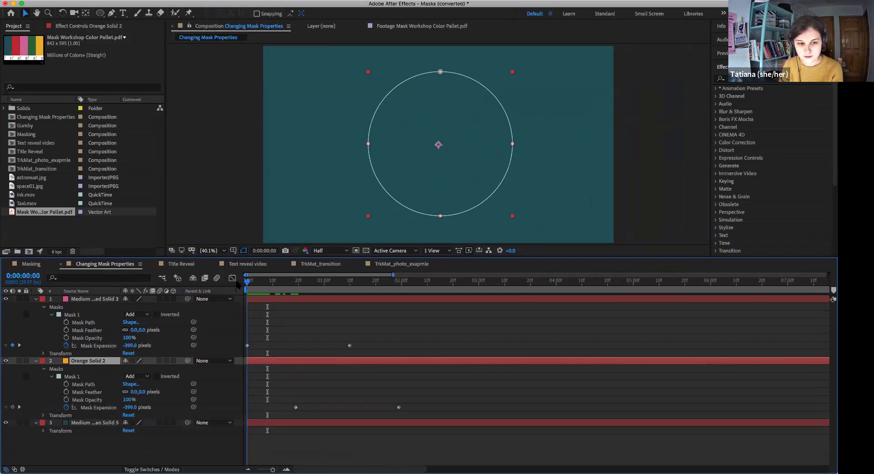
key("space")
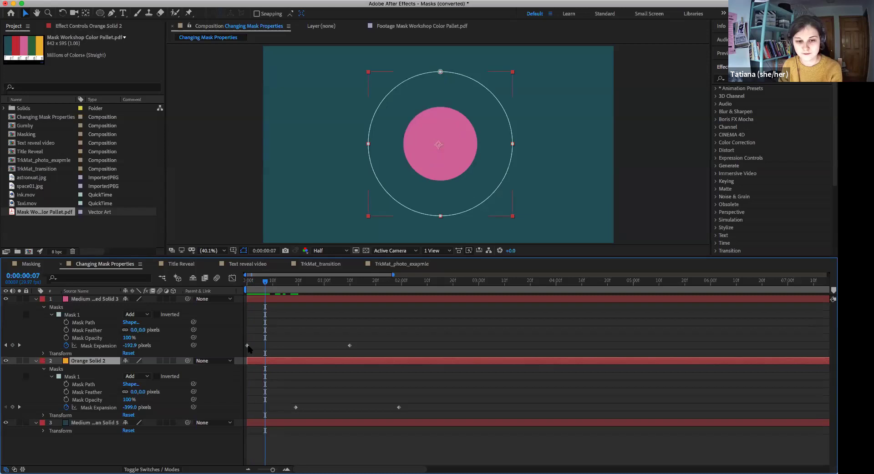
left_click_drag(268, 286, 301, 285)
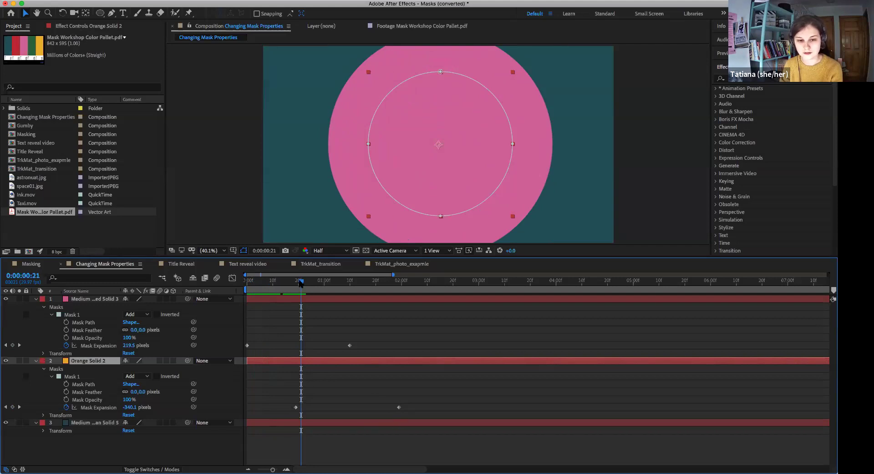
left_click_drag(301, 285, 297, 287)
key("space")
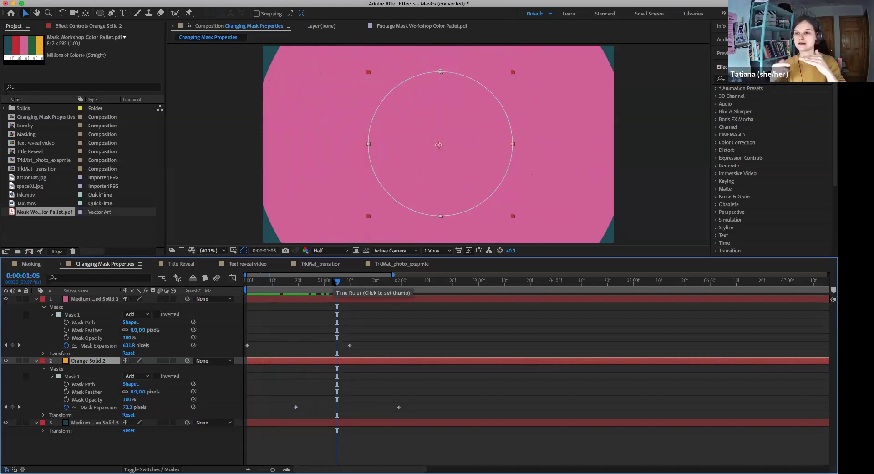
left_click(5, 299)
left_click(5, 299)
Try the pink solid beneath Orange Solid 2 in a preview from the start, and restore the original layer order
left_click(291, 300)
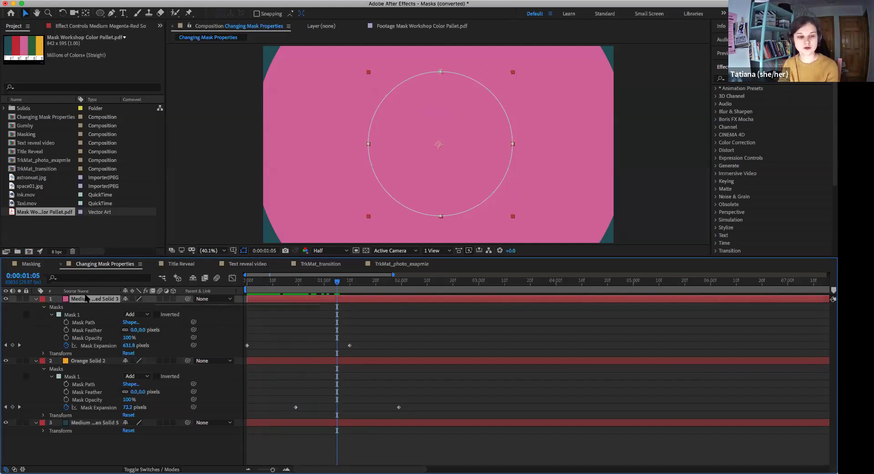
left_click_drag(76, 301, 91, 411)
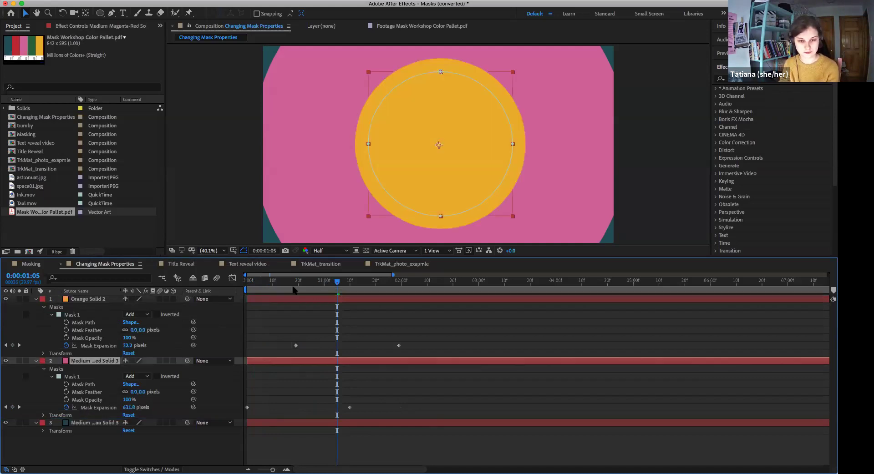
left_click(251, 281)
key("space")
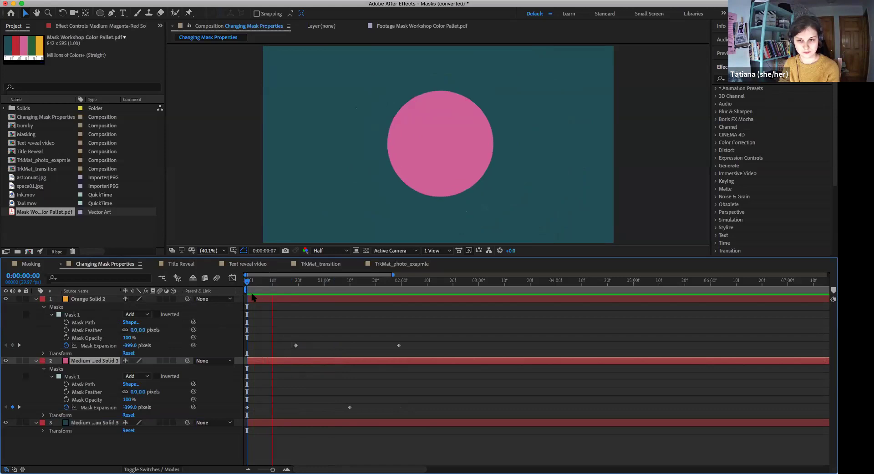
key("space")
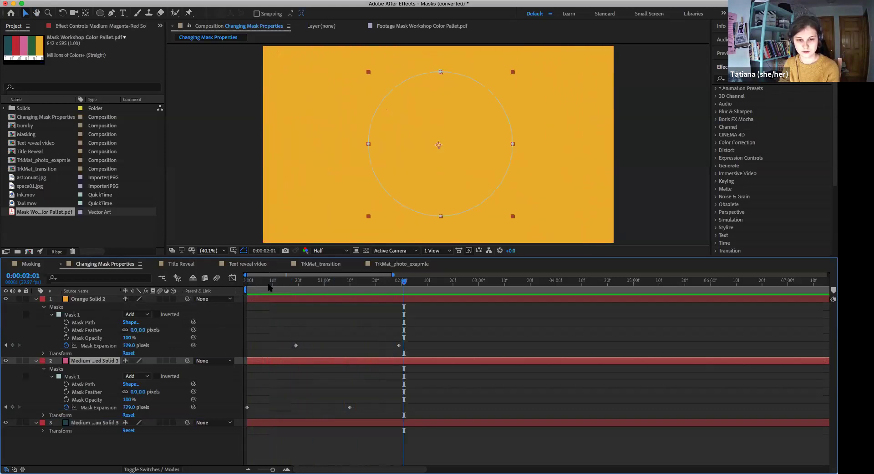
left_click_drag(86, 360, 77, 300)
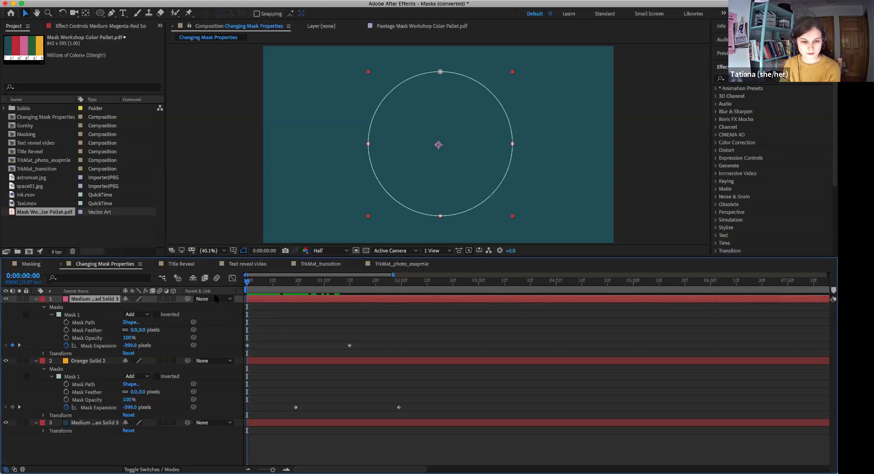
Shift both Mask Expansion keyframes of the pink solid together so the first sits just past the one-second mark, after the orange expansion starts
left_click(84, 361)
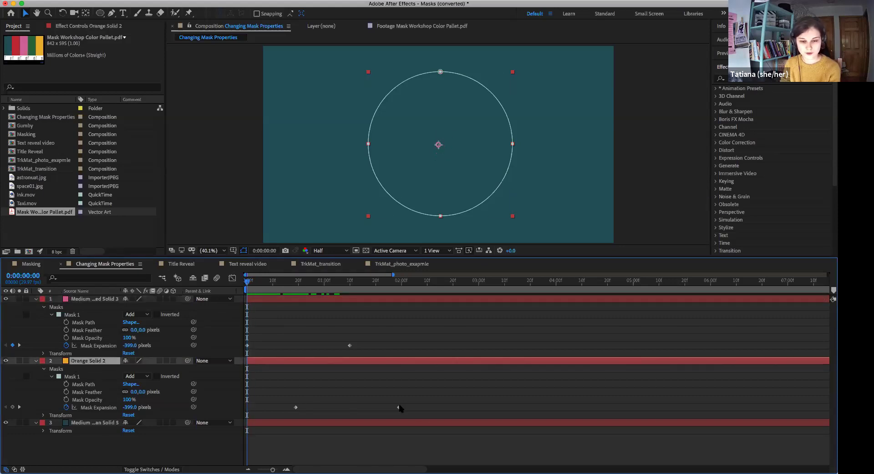
left_click(331, 303)
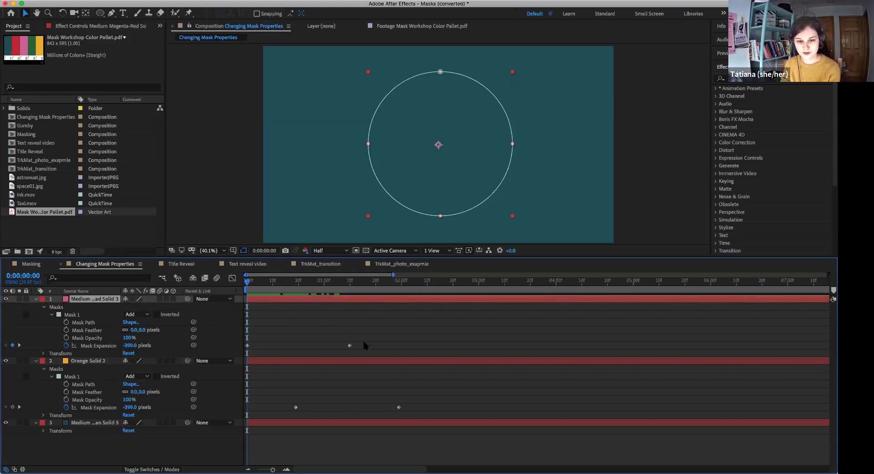
left_click_drag(366, 351, 221, 332)
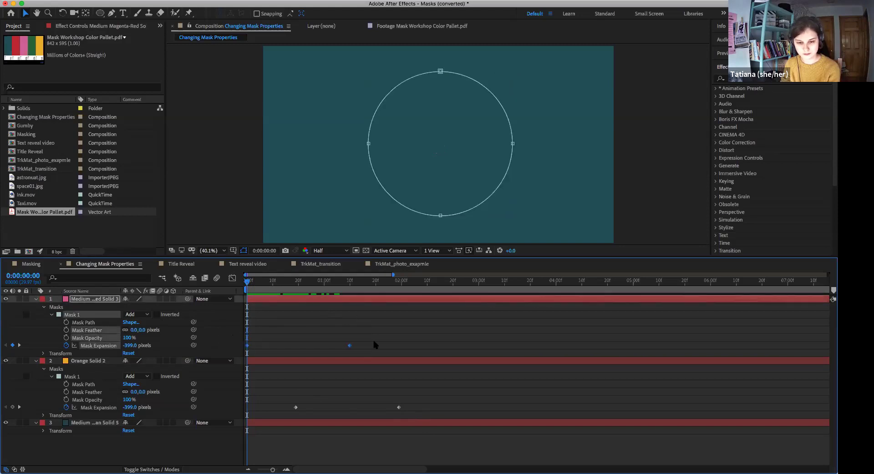
left_click_drag(350, 345, 427, 348)
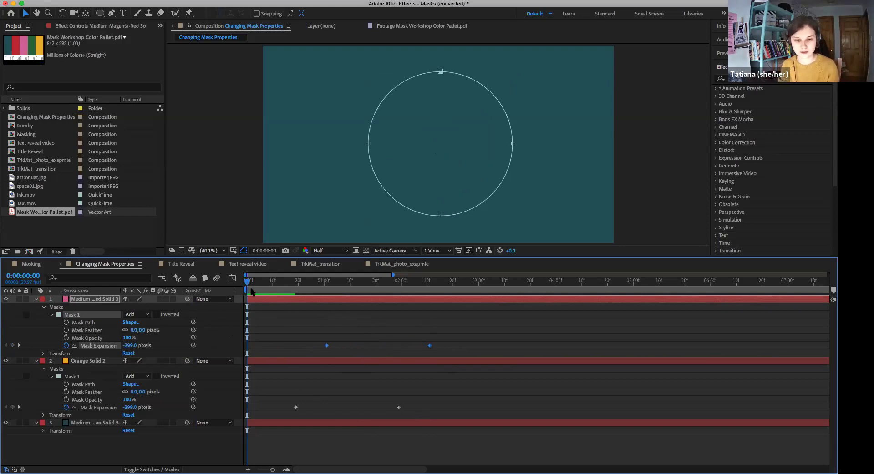
Play the retimed orange and pink mask animation from near the start of the composition and replay it
key("space")
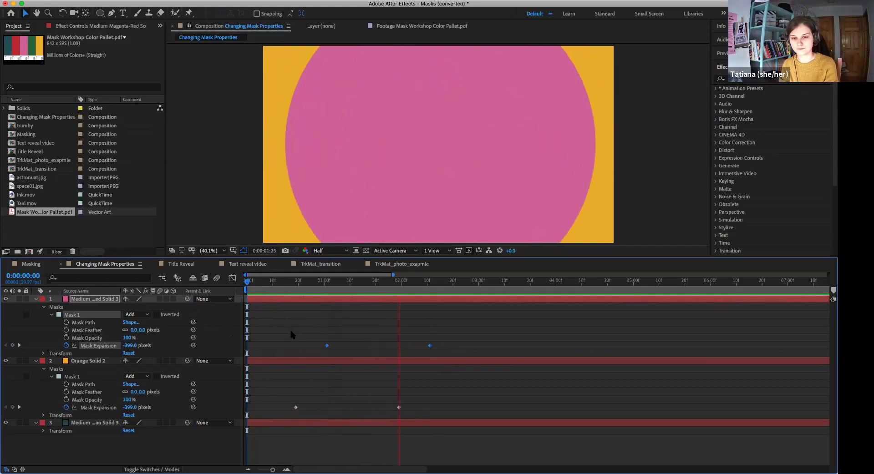
key("space")
left_click_drag(429, 282, 251, 282)
key("space")
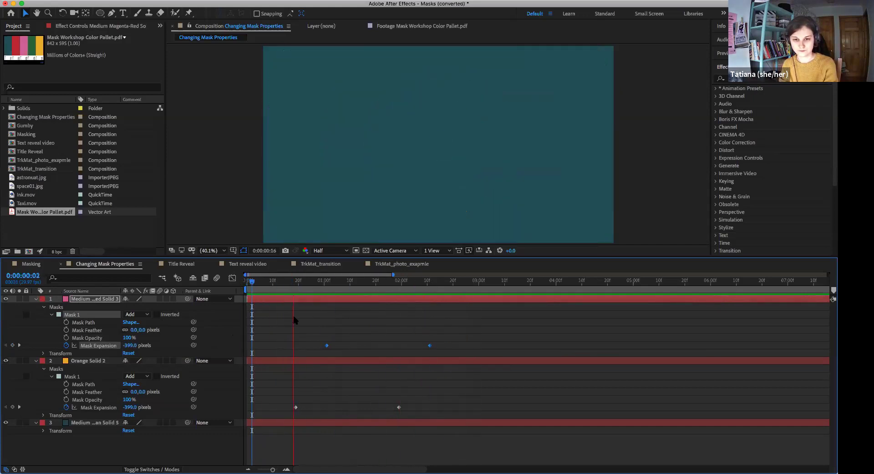
Replay the orange and pink mask reveals from around frame 10 and scrub back through the overlap between them
key("space")
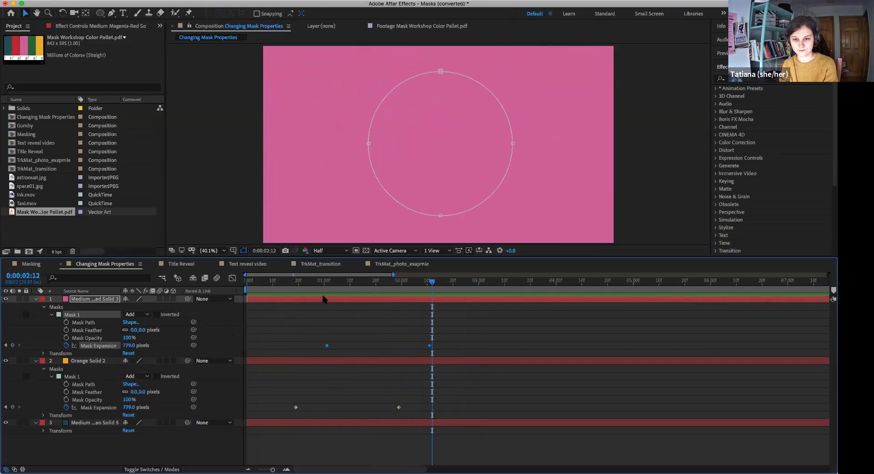
left_click(280, 290)
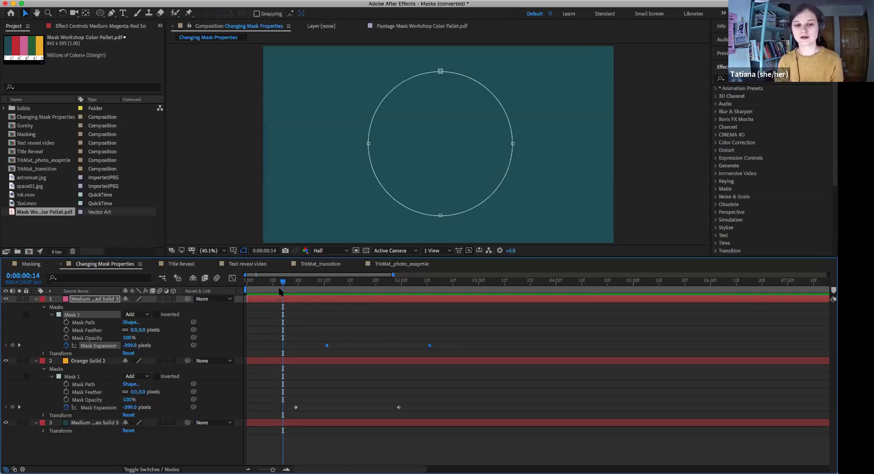
left_click(272, 282)
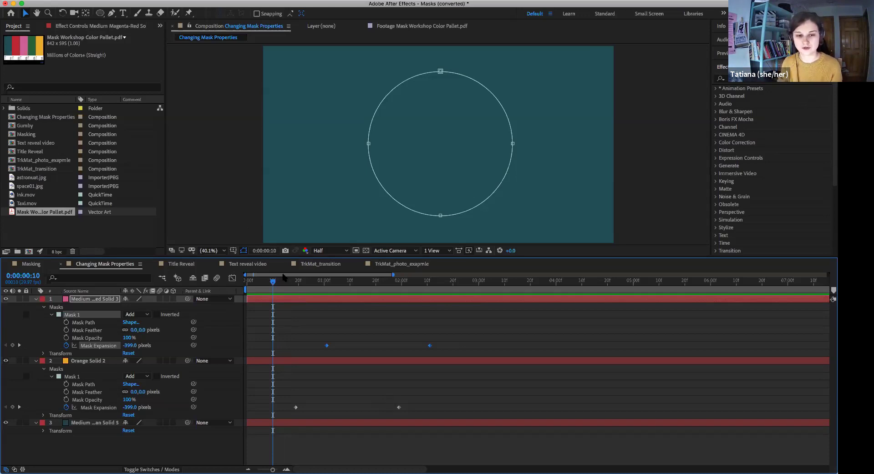
key("space")
left_click_drag(376, 286, 266, 313)
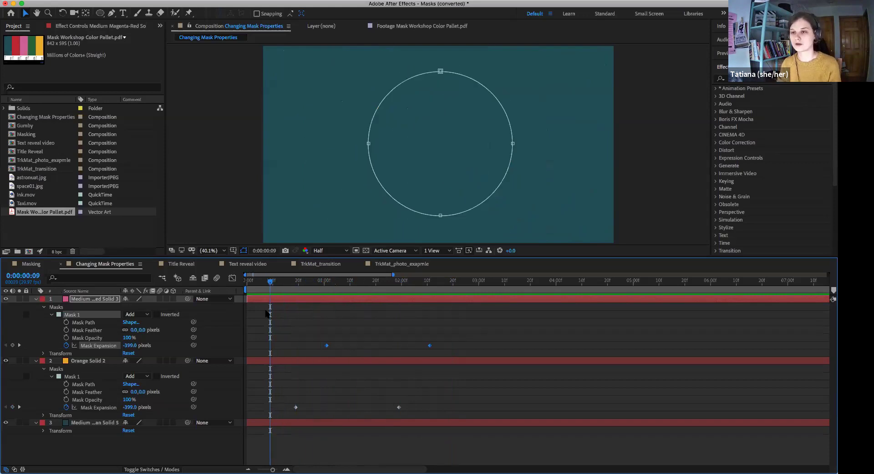
key("space")
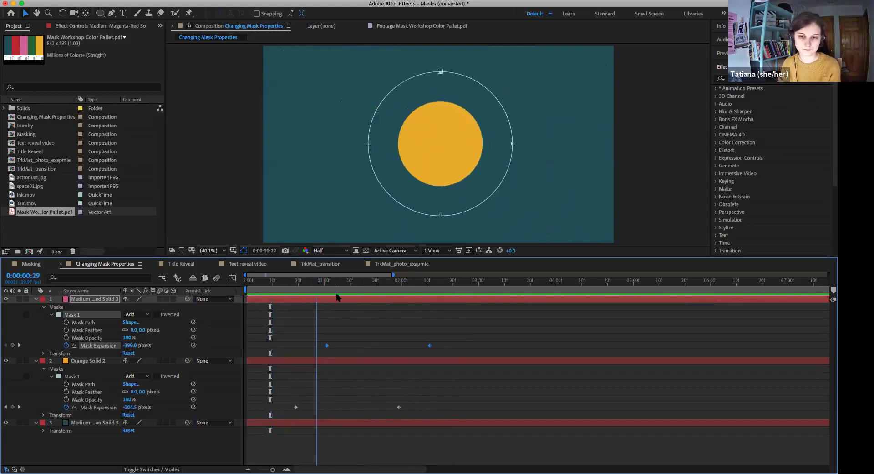
left_click_drag(425, 305, 334, 306)
key("space")
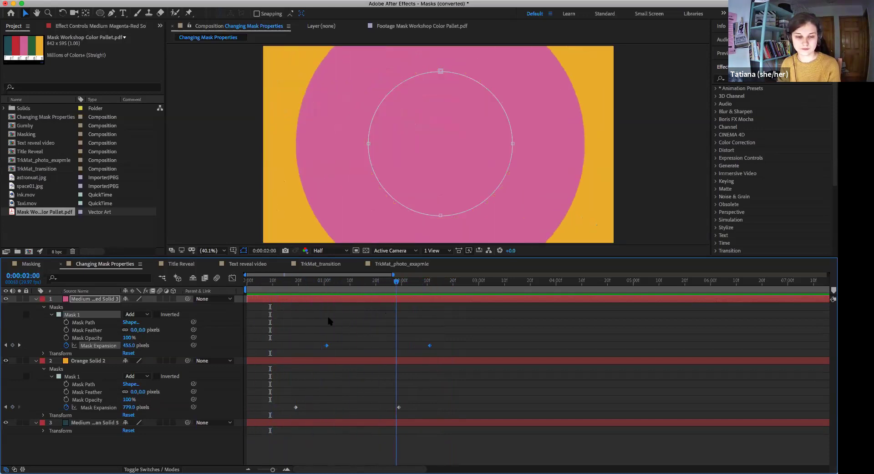
Select the pink solid and compare the frame at its last Mask Expansion keyframe with the start of the composition
left_click(249, 283)
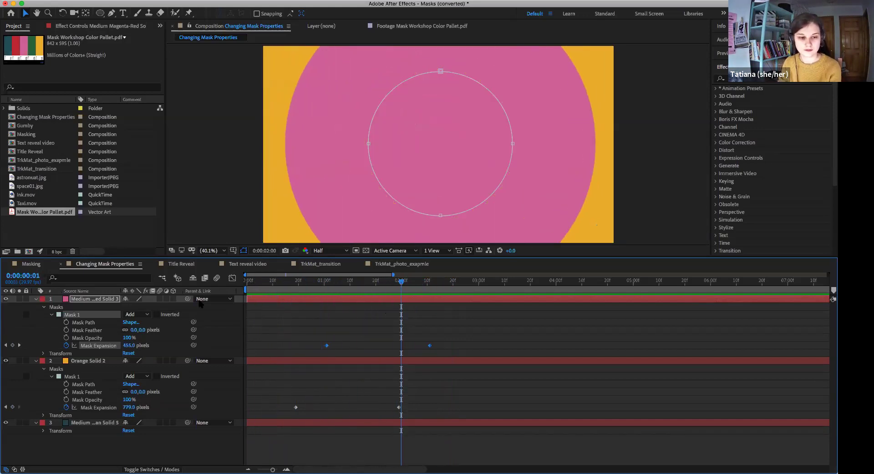
left_click(97, 361)
left_click(97, 300)
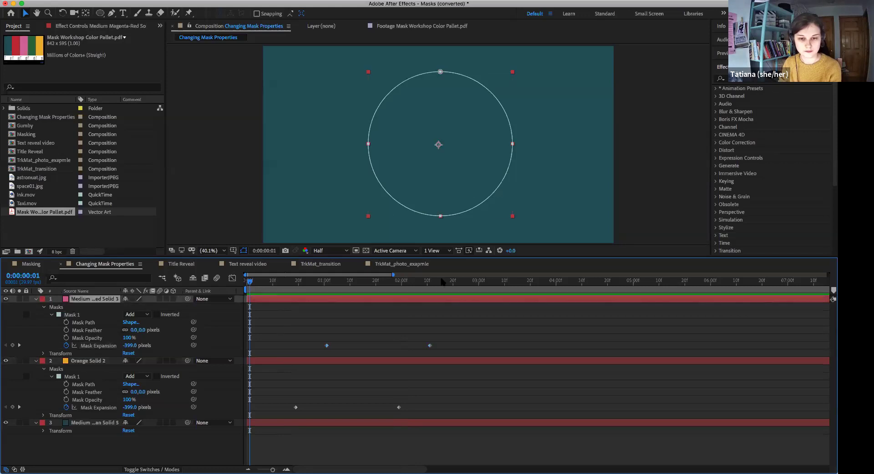
left_click(429, 285)
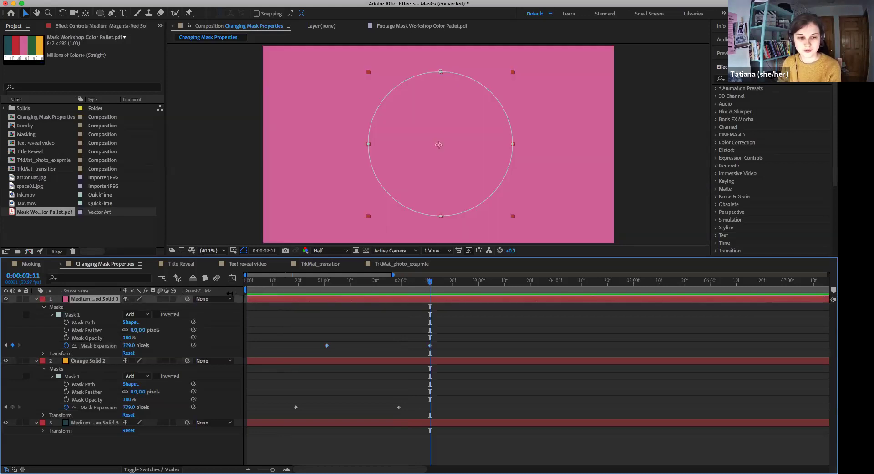
left_click(249, 283)
left_click(255, 284)
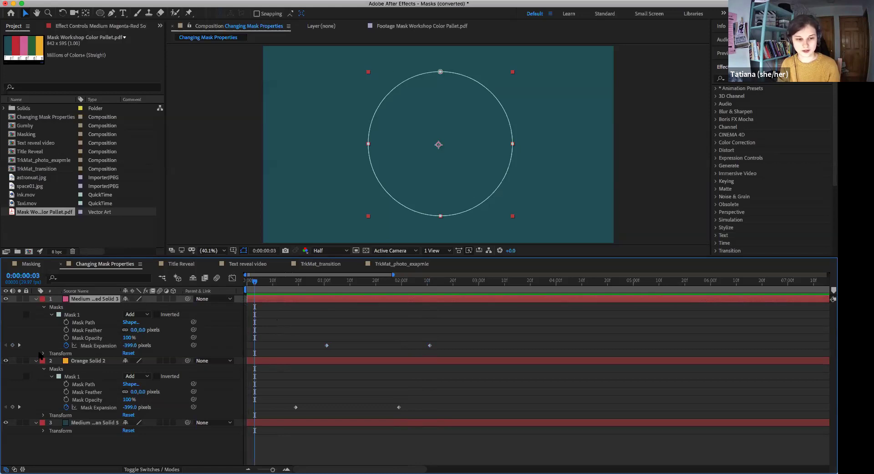
Collapse the properties of the pink and orange solids and preview the staggered circle reveal from near the start
left_click(36, 299)
left_click(35, 307)
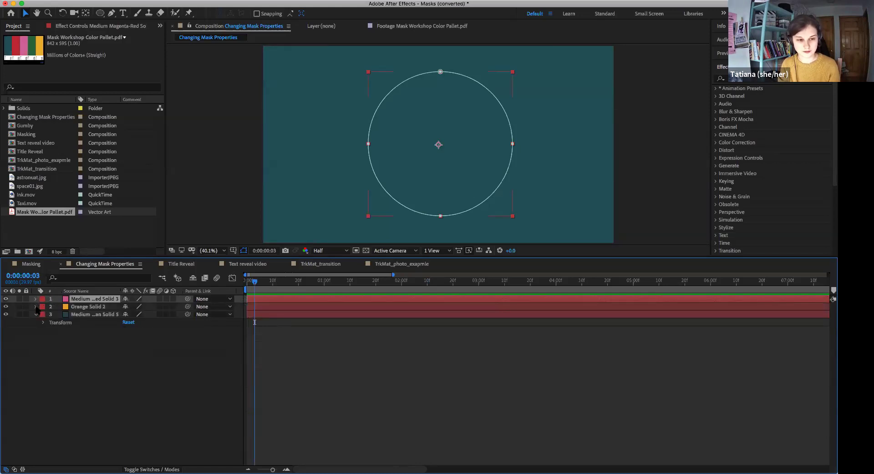
key("space")
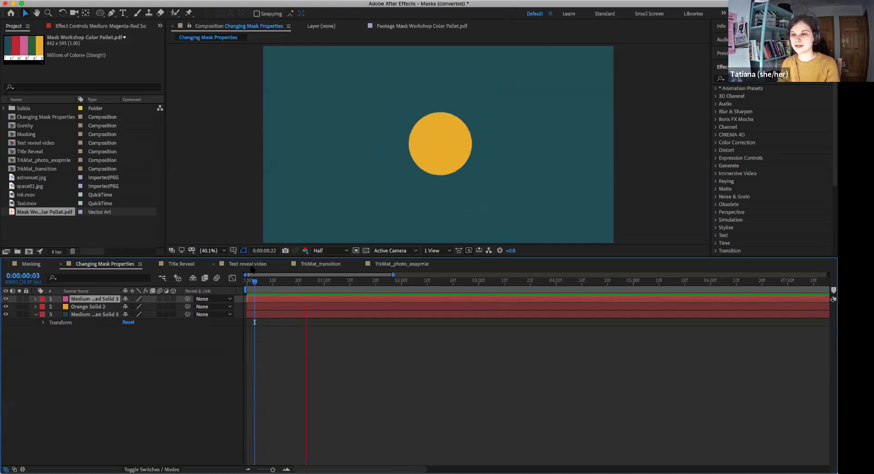
key("space")
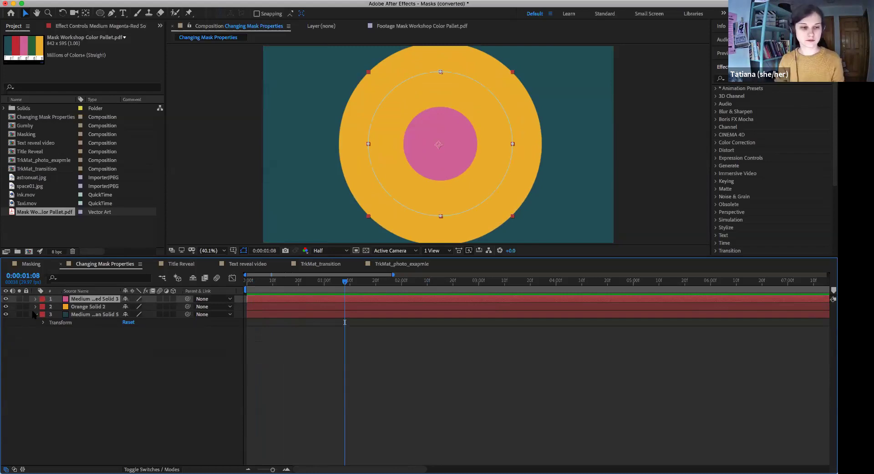
Reveal the pink and orange mask keyframes again, scrub through the expansions to compare their timing, and collapse both layers
left_click(36, 306)
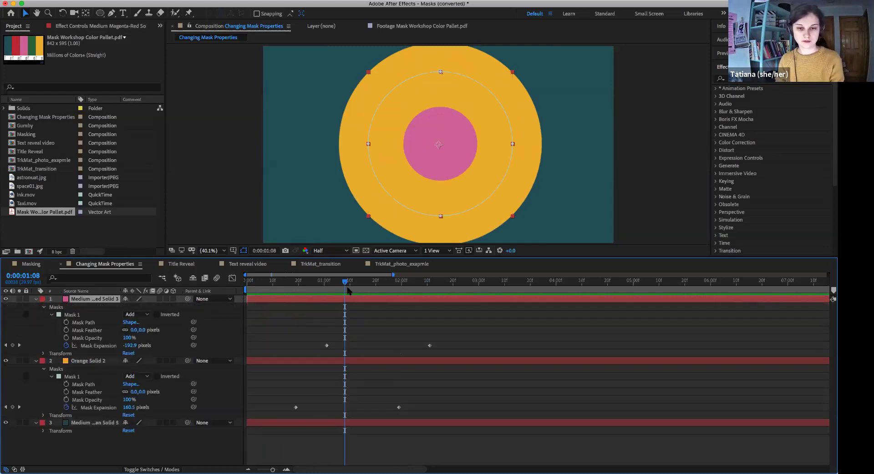
left_click_drag(344, 285, 360, 290)
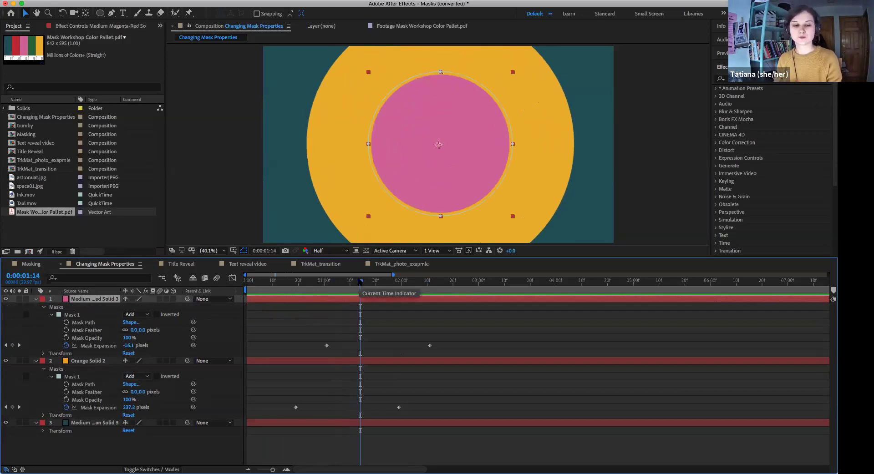
left_click(394, 285)
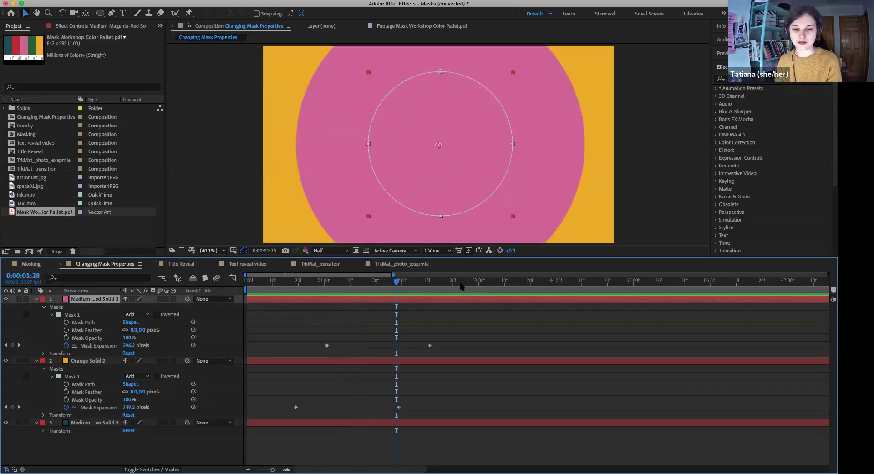
left_click_drag(350, 288, 300, 294)
left_click(35, 361)
left_click(36, 299)
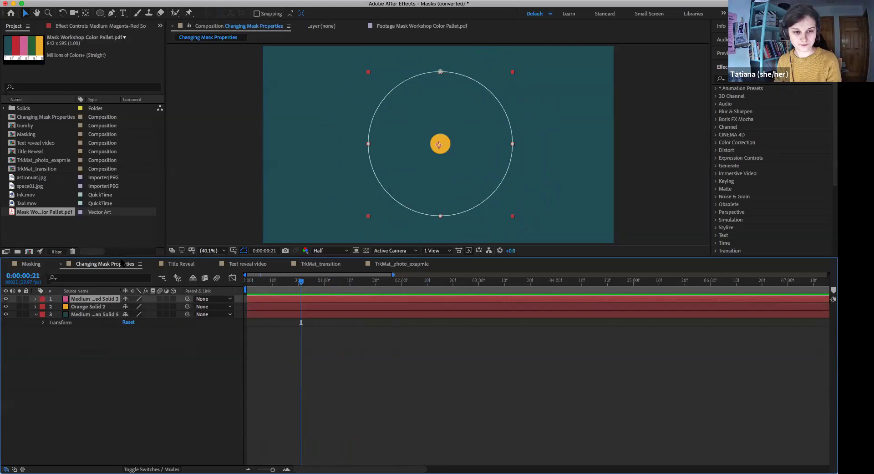
Open the Title Reveal composition, enlarge its viewer, preview the text reveal from the start, and return near the first frame
left_click(182, 266)
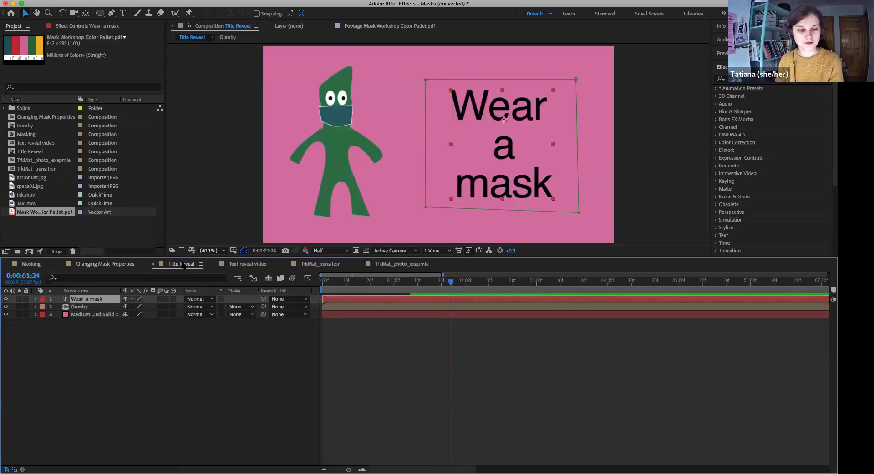
left_click_drag(184, 258, 184, 304)
left_click_drag(435, 333, 318, 339)
left_click(298, 385)
key("space")
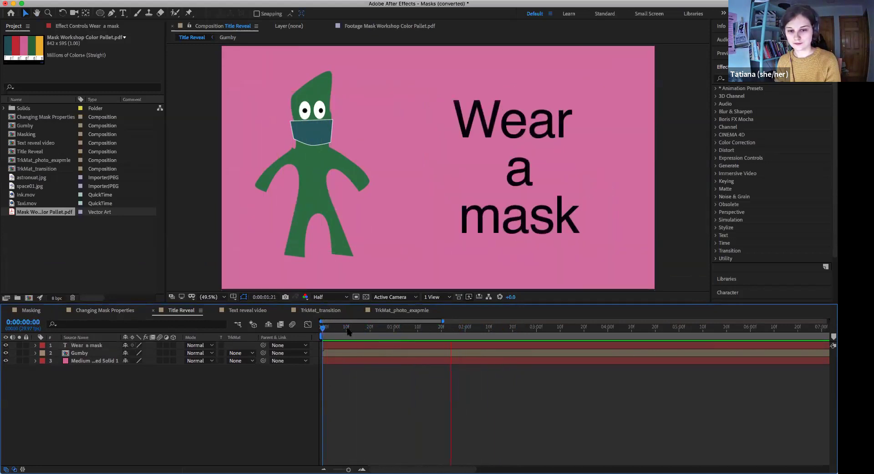
key("space")
left_click(324, 329)
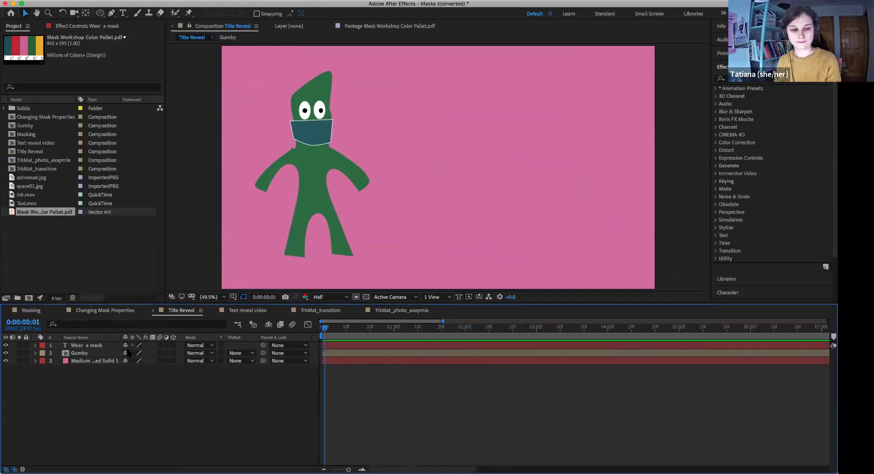
Toggle the Gumby layer's visibility off and on to inspect the text layer's mask, and hide the "Wear a mask" text layer
left_click(98, 346)
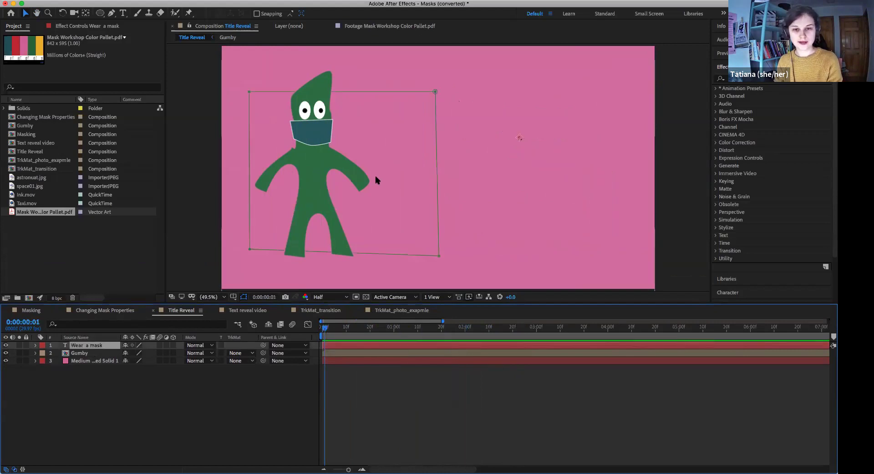
left_click(6, 353)
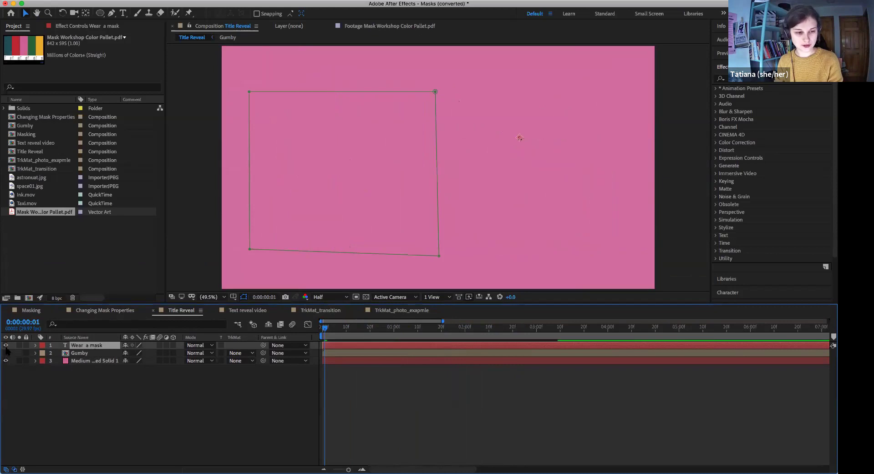
left_click(6, 353)
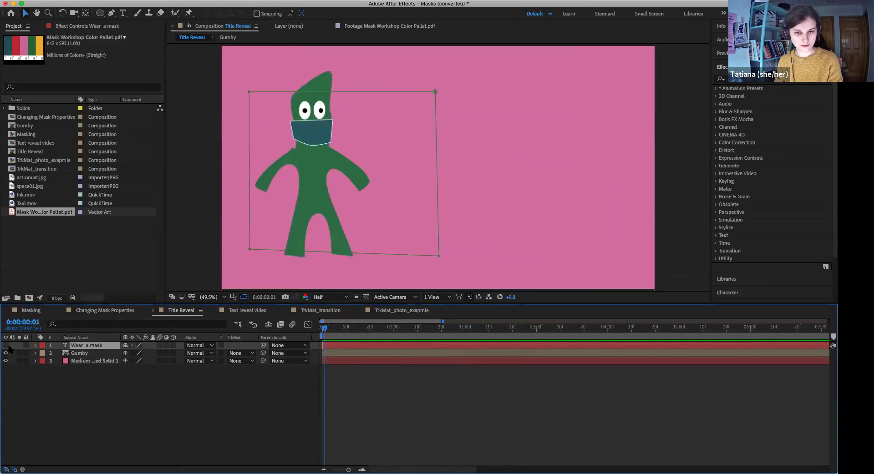
Open the Gumby precomposition from its layer in Title Reveal and fit the whole figure in the viewer
left_click(84, 354)
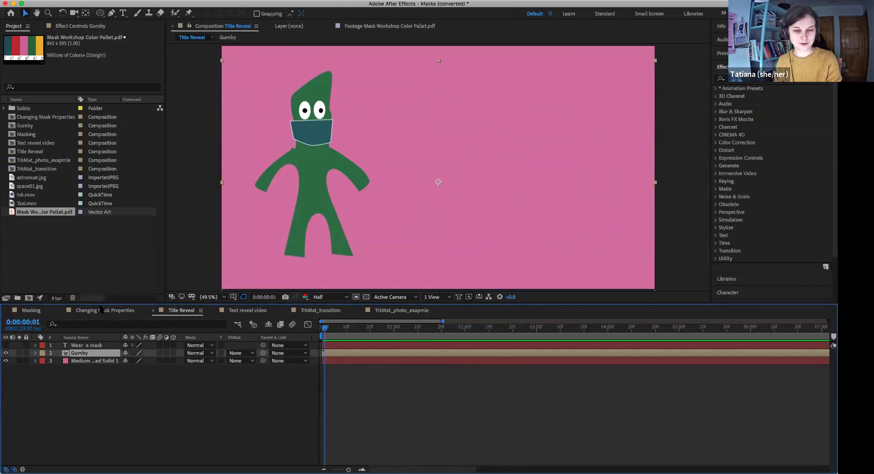
left_click(35, 353)
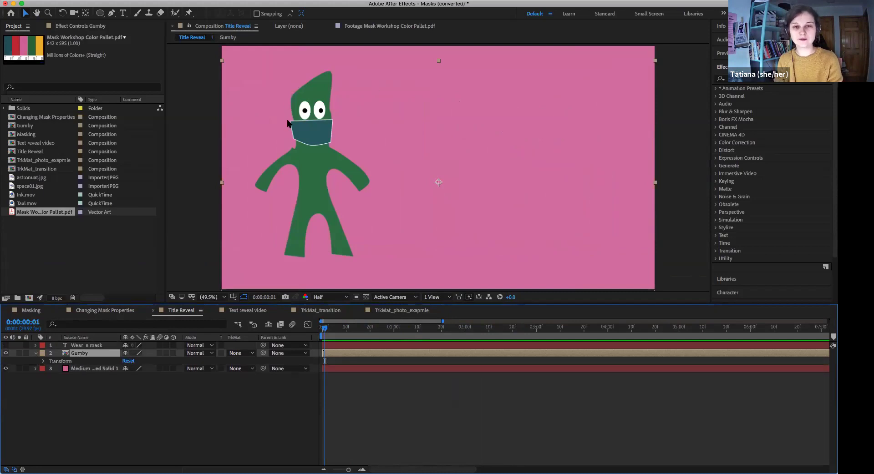
left_click(43, 361)
double_click(81, 354)
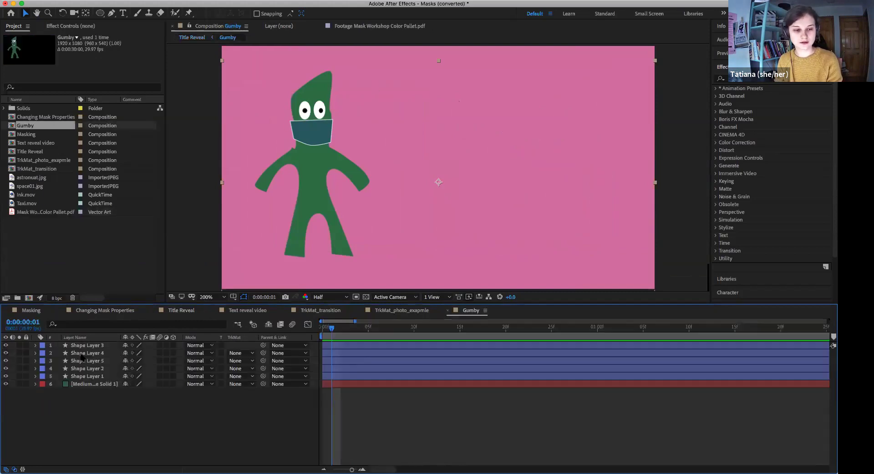
left_click(218, 298)
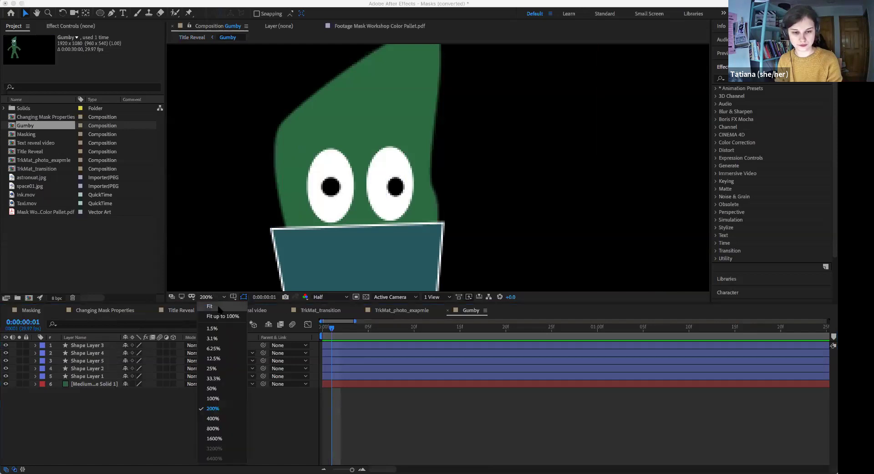
left_click(216, 301)
Hide Gumby's five shape layers, select the green body solid, and nudge the mask vertex at the tip of the head slightly downward
left_click_drag(5, 345, 8, 379)
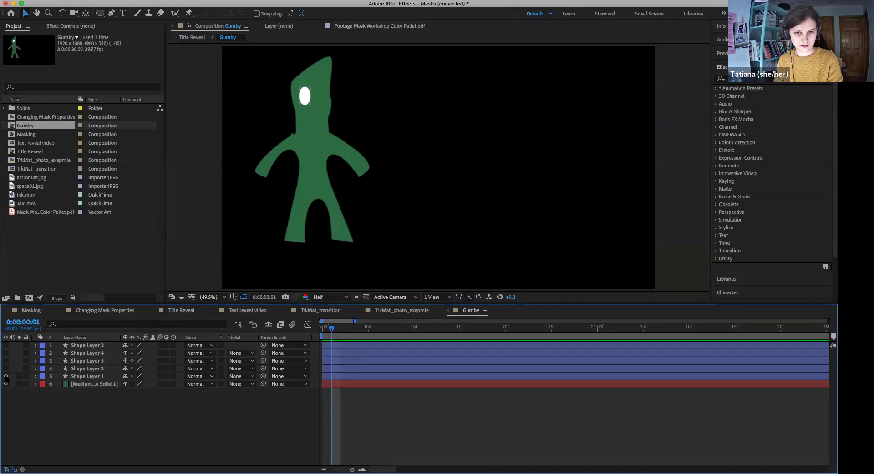
left_click(87, 385)
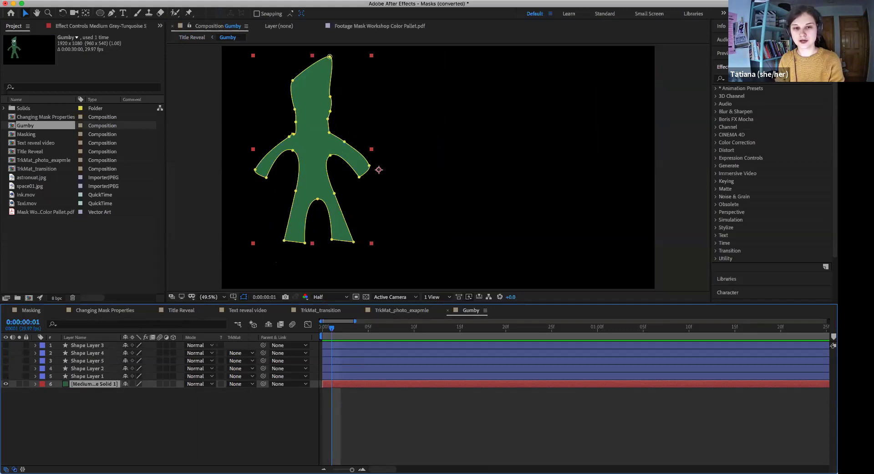
mouse_move(329, 57)
left_mouse_down()
mouse_move(322, 76)
mouse_move(334, 55)
mouse_move(328, 60)
left_mouse_up()
Turn the eye, face mask and pupil shape layers back on one by one, and select Shape Layer 3
left_click(5, 376)
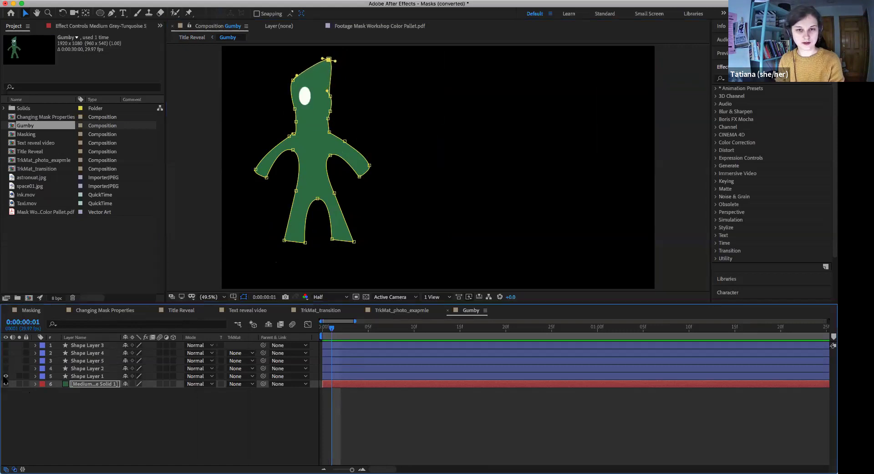
left_click(6, 369)
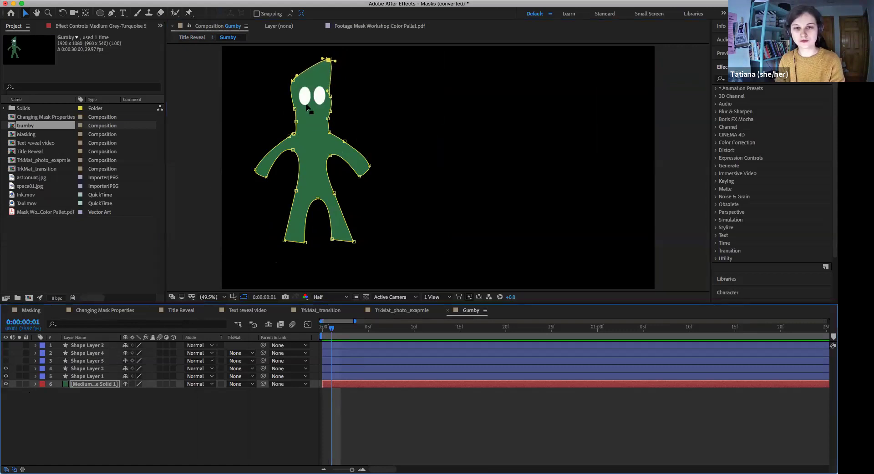
left_click(5, 361)
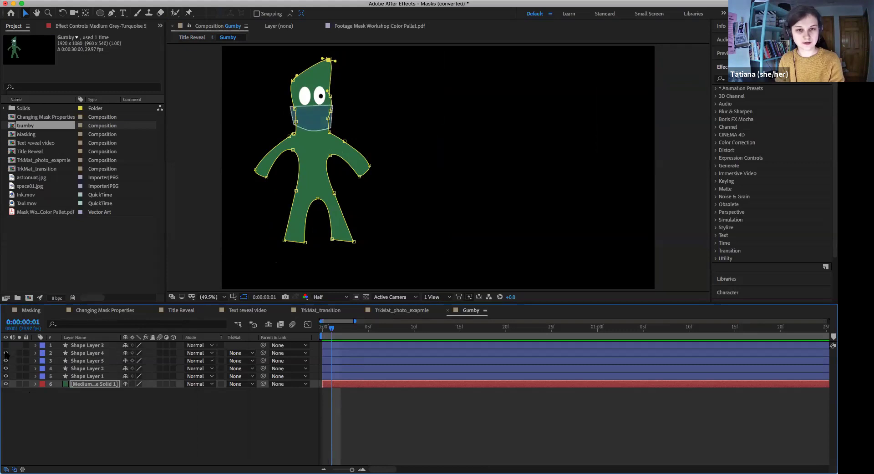
left_click(5, 360)
left_click(6, 353)
left_click(5, 361)
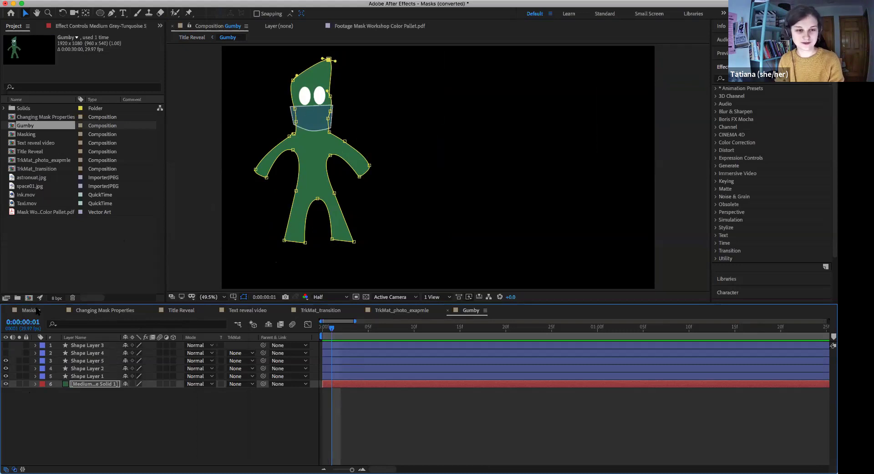
left_click(6, 353)
left_click(6, 345)
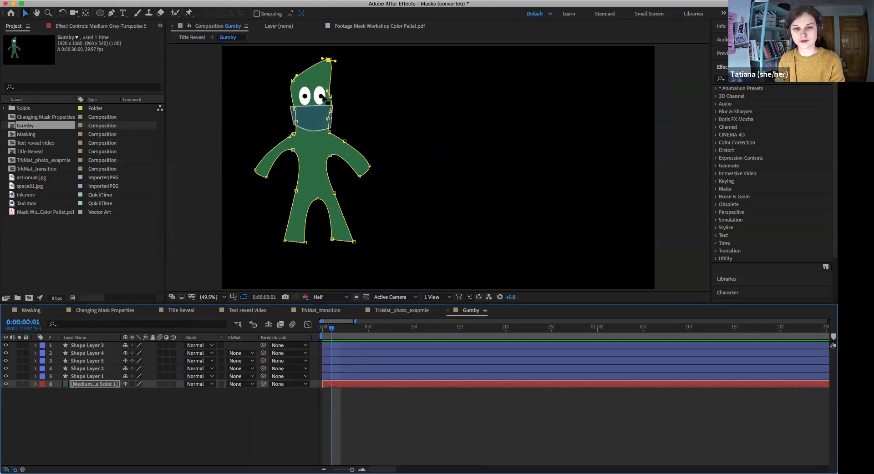
left_click(87, 347)
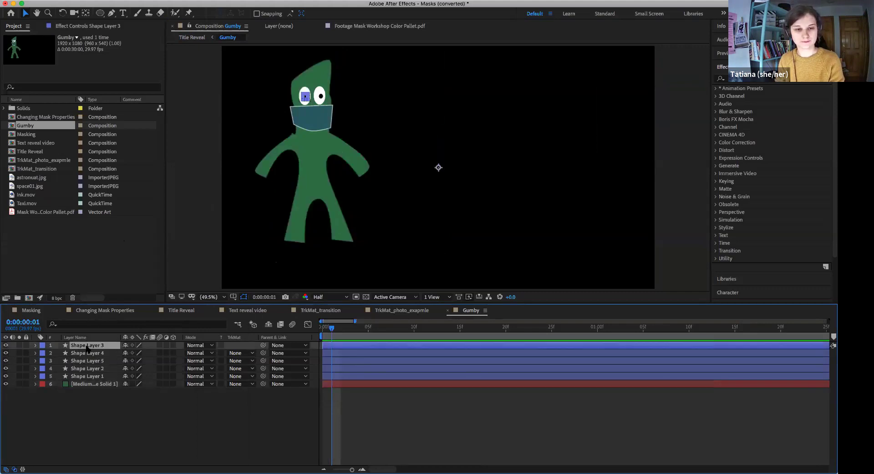
Close the Gumby composition, return to the Title Reveal composition, and collapse the Gumby layer's transform properties
key("super+shift+a")
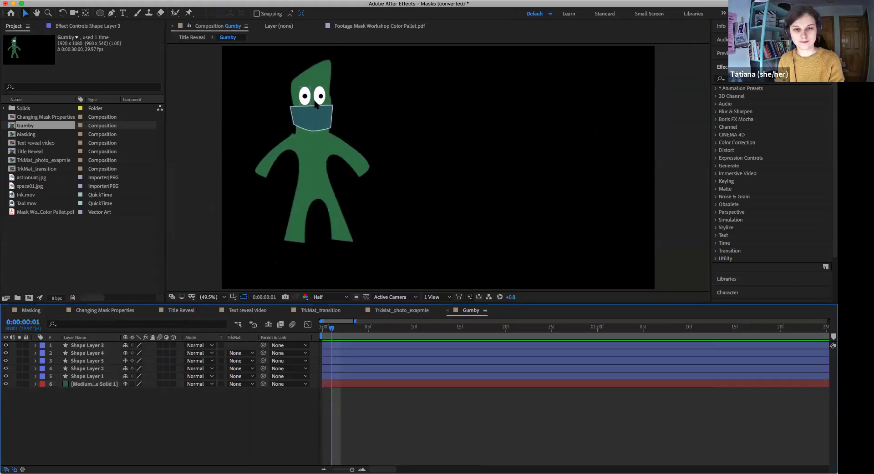
left_click(447, 310)
left_click(105, 310)
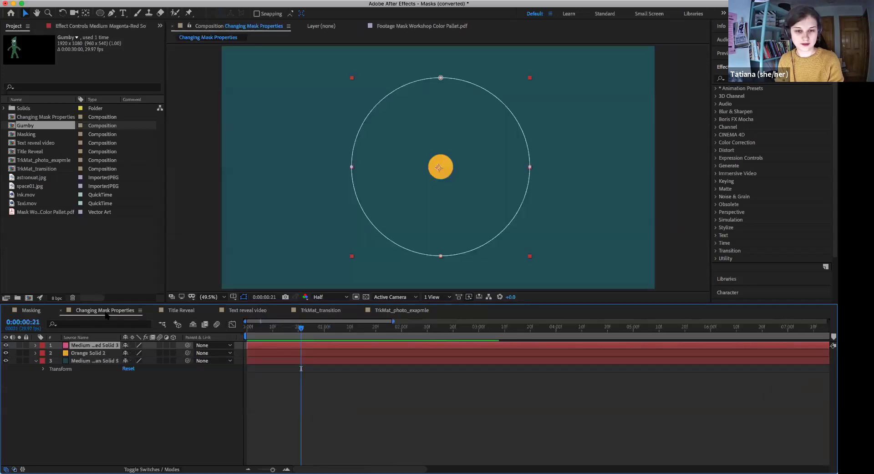
left_click(182, 311)
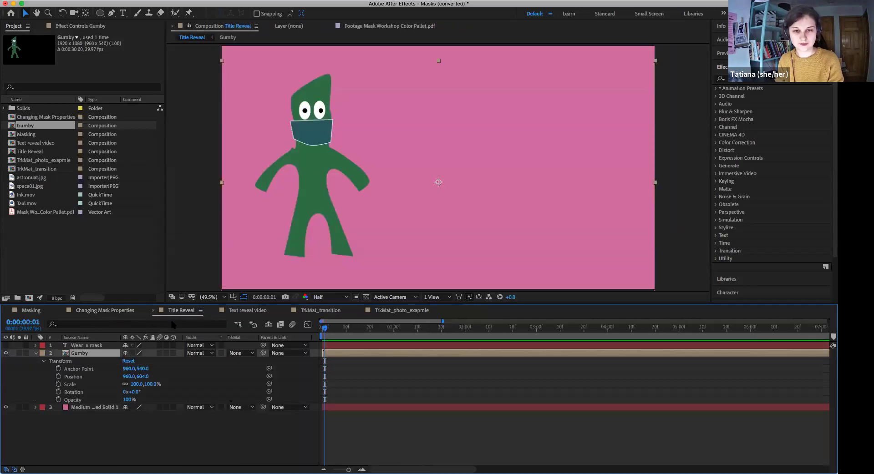
left_click(36, 353)
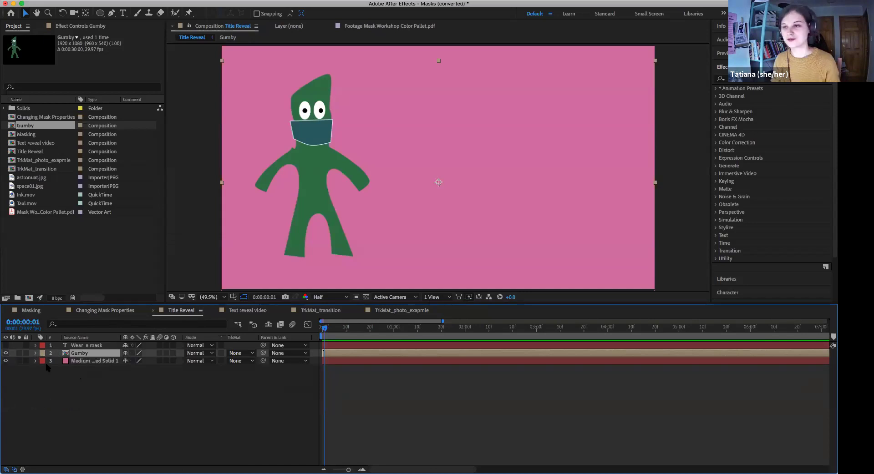
Hide the Gumby layer and delete the magenta background solid and the "Wear a mask" text layer from Title Reveal
left_click(5, 353)
left_click(102, 361)
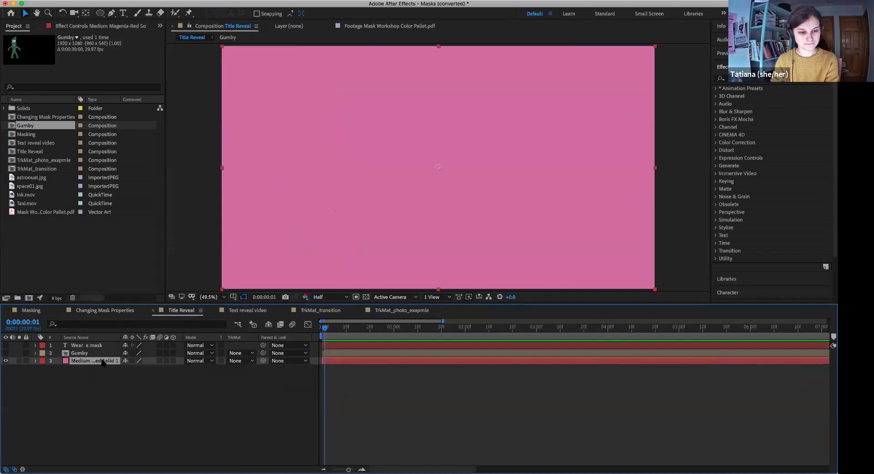
key("Delete")
left_click(89, 346)
key("Delete")
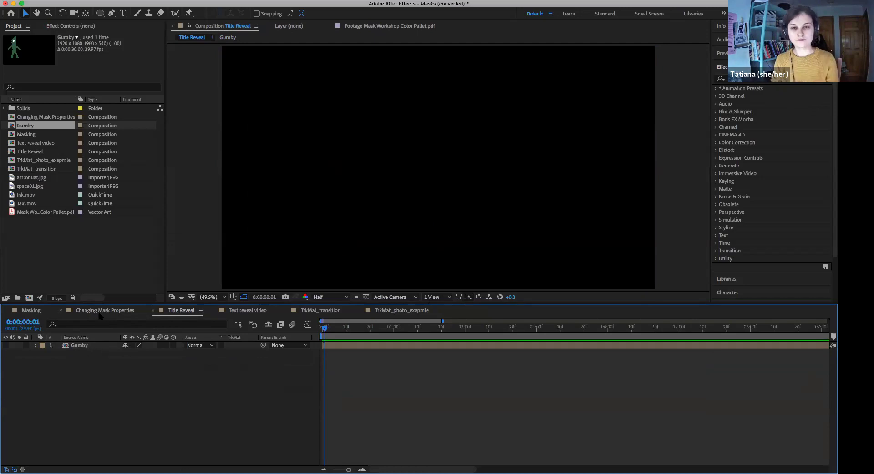
Add a new 1920 × 1080 px magenta solid to Title Reveal, keeping the current time at 0:00:00:00
left_click_drag(341, 329, 314, 332)
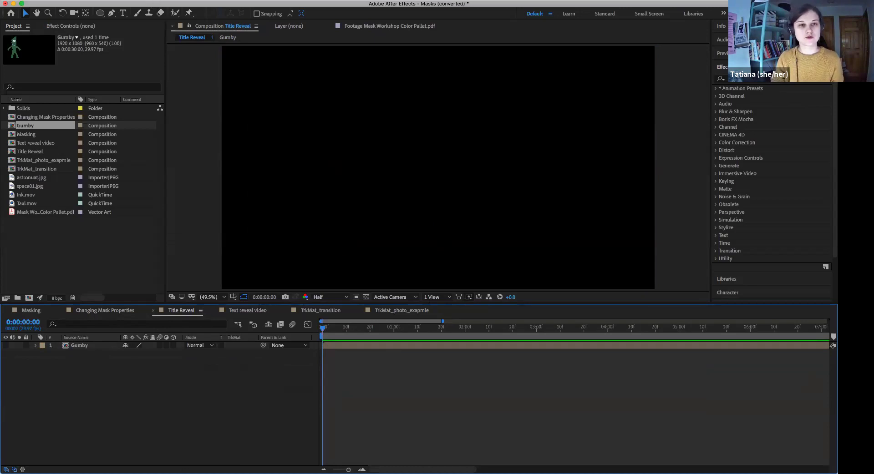
left_click(162, 1)
mouse_move(162, 5)
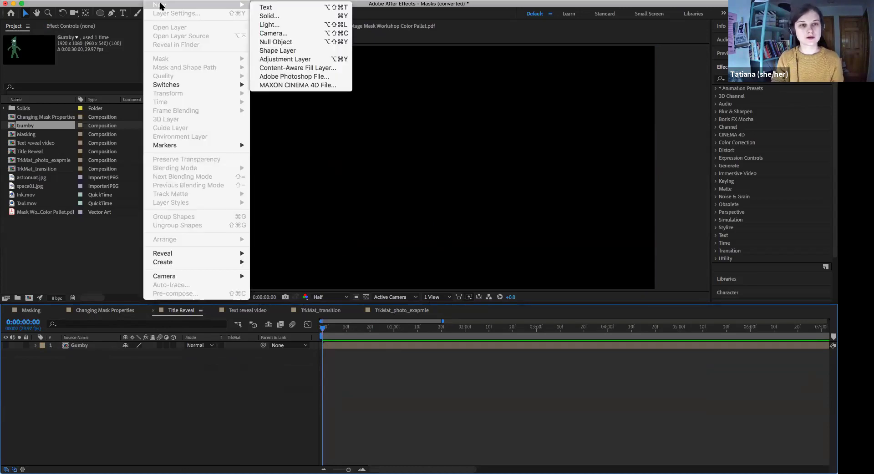
left_click(283, 19)
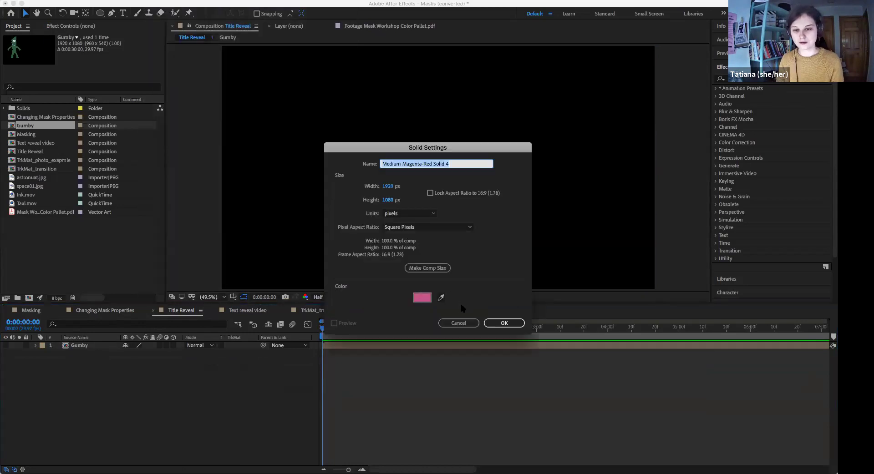
left_click(501, 323)
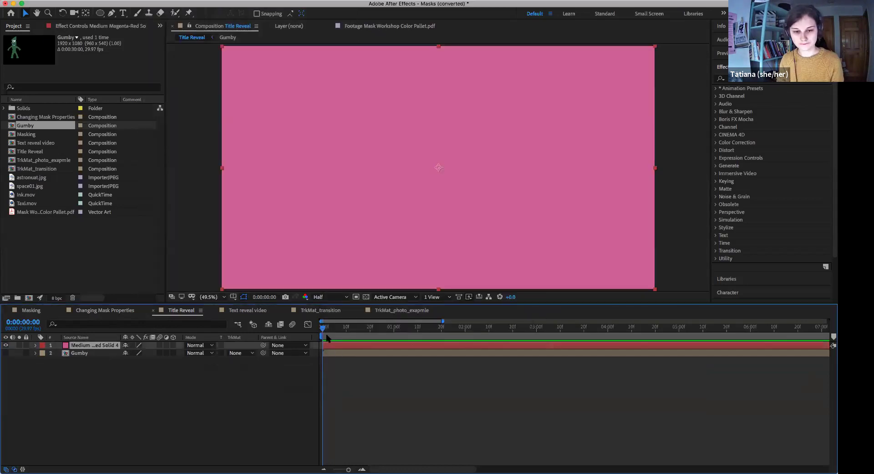
left_click_drag(369, 328, 312, 333)
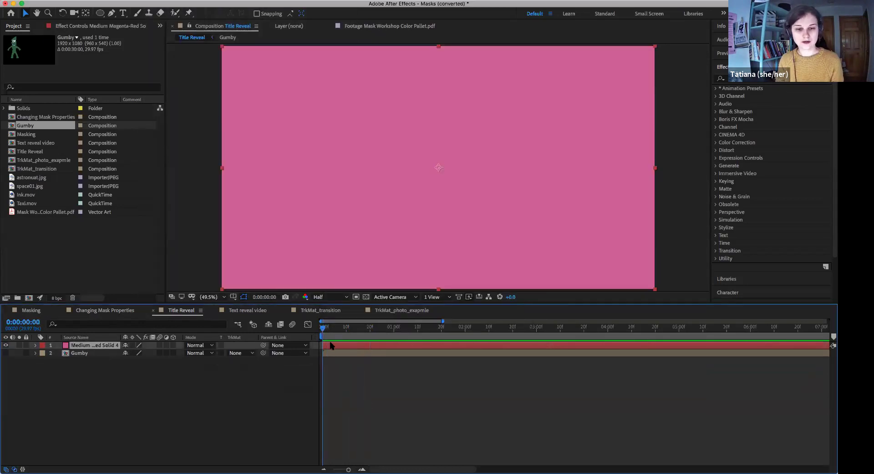
Create a text layer over the magenta background reading "WEAR YOUR MASK", with each word on its own line
left_click(123, 13)
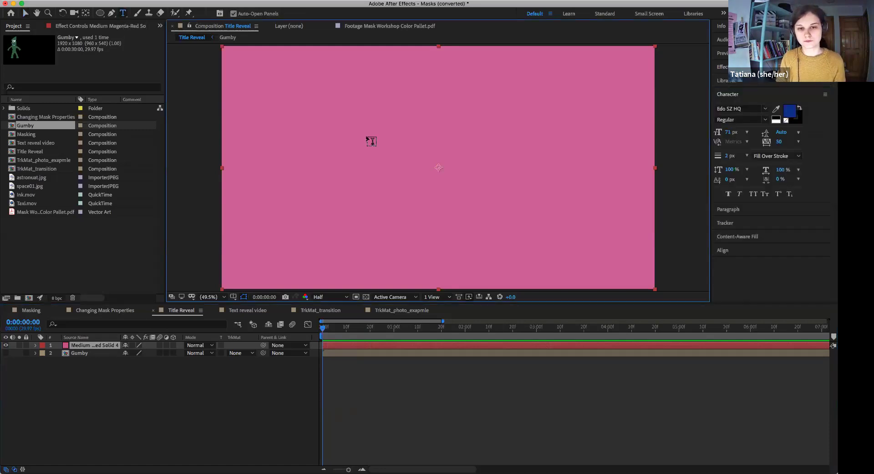
left_click(371, 141)
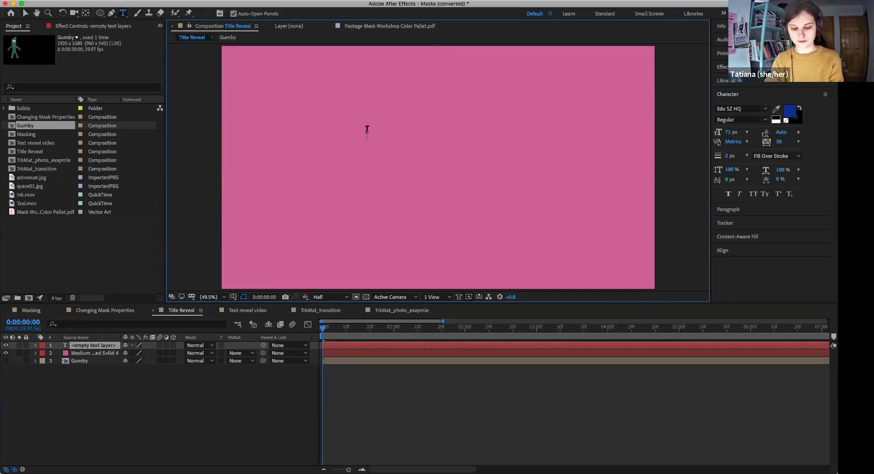
type("WEAR ")
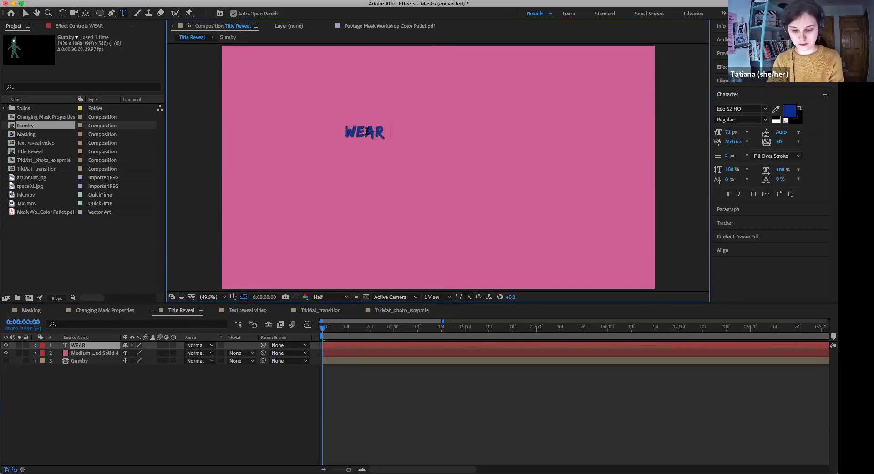
type("YOUR")
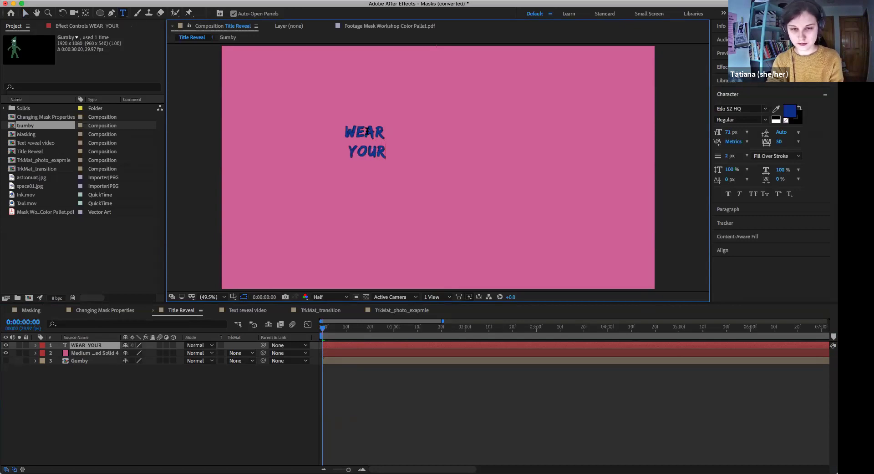
key("Return")
type("MASK")
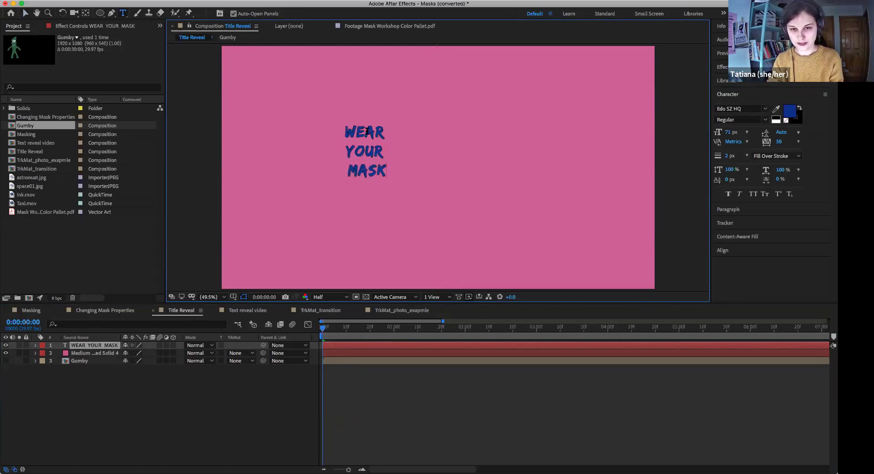
Bring up the Character settings, select all three lines of "WEAR YOUR MASK", and enlarge the font to more than twice its size
key("super+a")
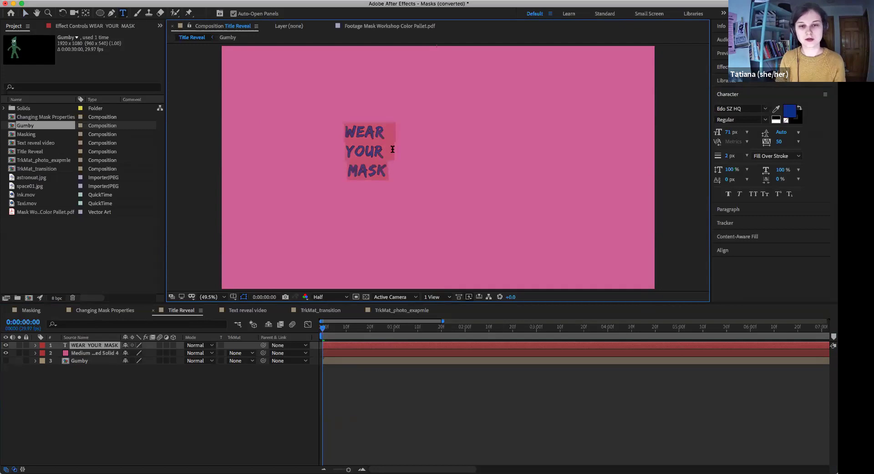
left_click(373, 151)
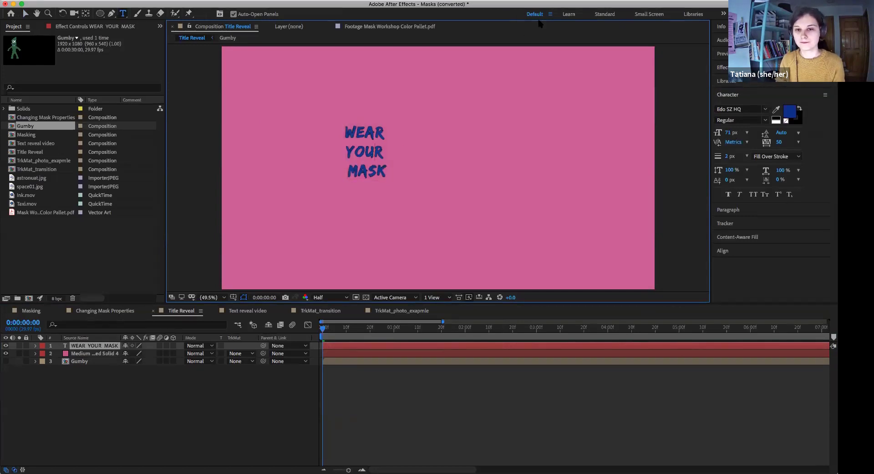
left_click_drag(347, 130, 388, 168)
left_click(352, 133)
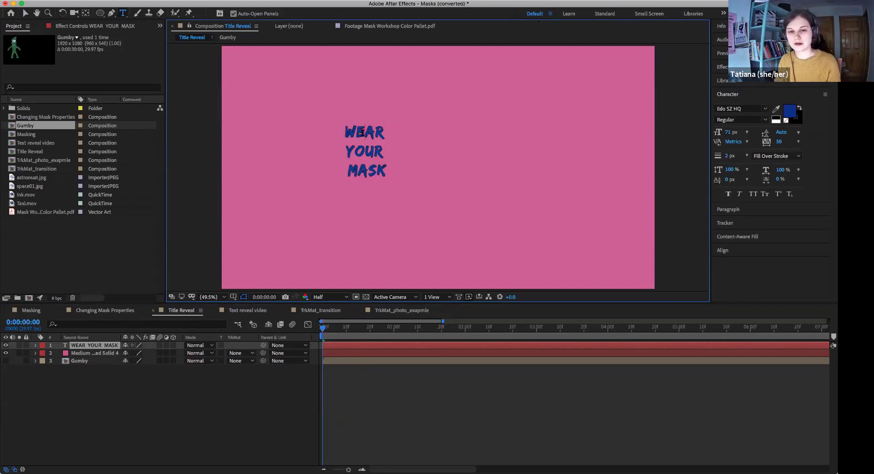
left_click_drag(346, 132, 392, 176)
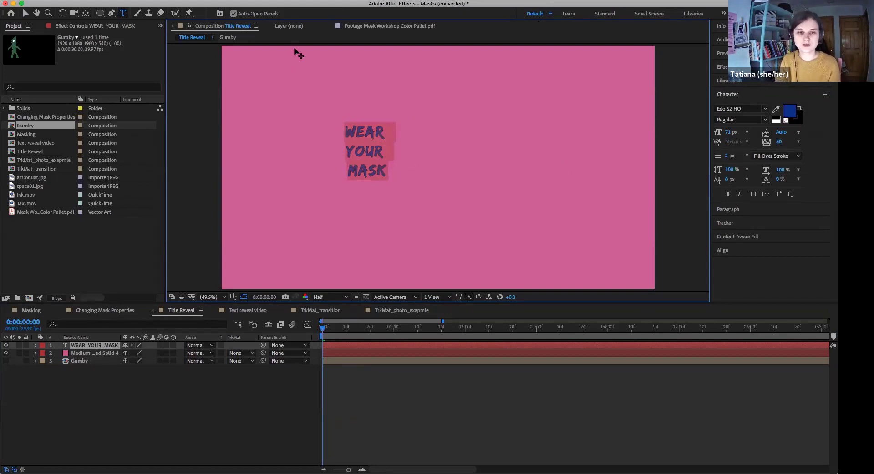
left_click(272, 0)
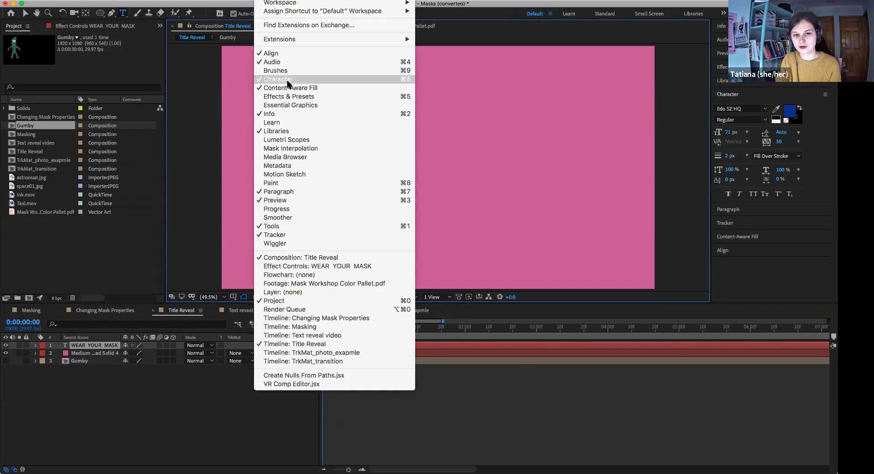
left_click(290, 82)
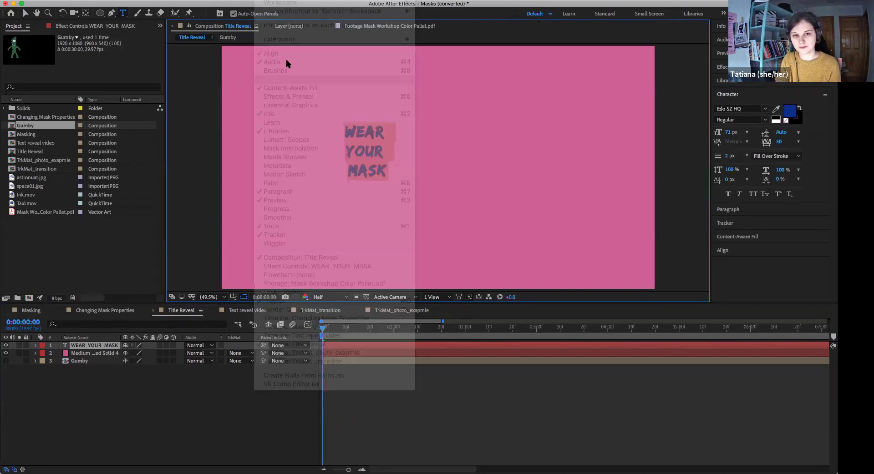
left_click(290, 80)
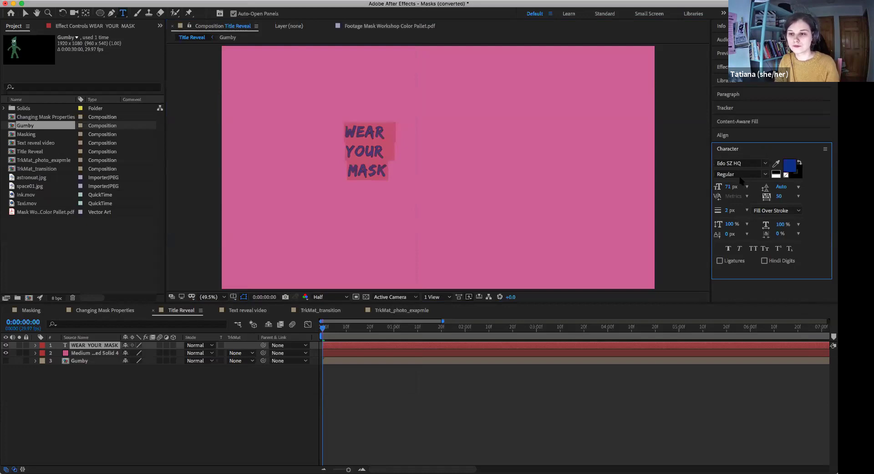
left_click_drag(348, 139, 392, 177)
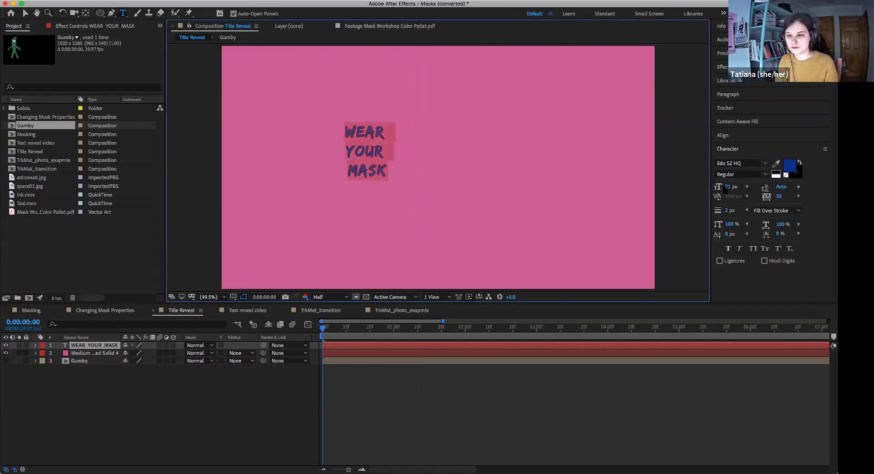
mouse_move(727, 187)
left_mouse_down()
mouse_move(779, 196)
mouse_move(728, 191)
mouse_move(764, 187)
mouse_move(738, 187)
left_mouse_up()
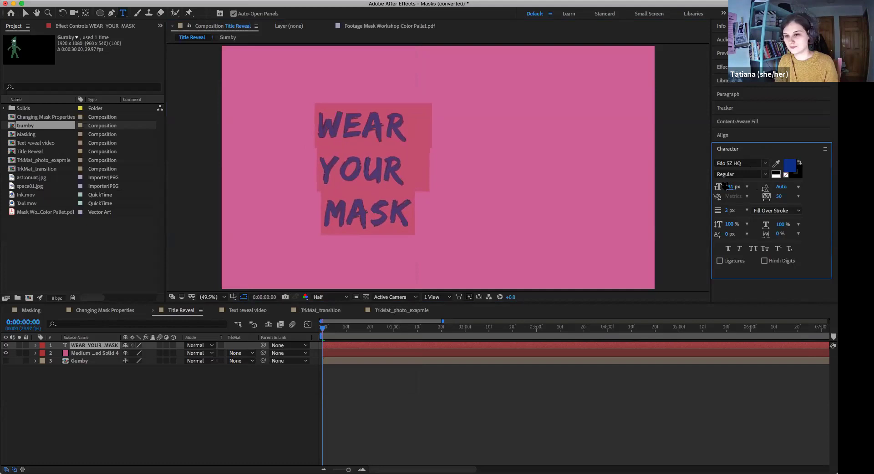
Set the WEAR YOUR MASK text to 175 px and change its fill colour to black, 000000
left_click_drag(729, 191, 742, 187)
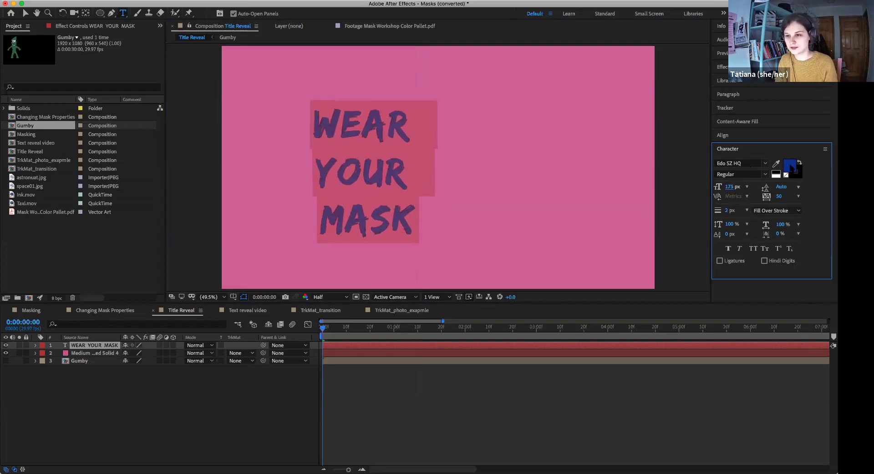
left_click(790, 167)
left_click(383, 305)
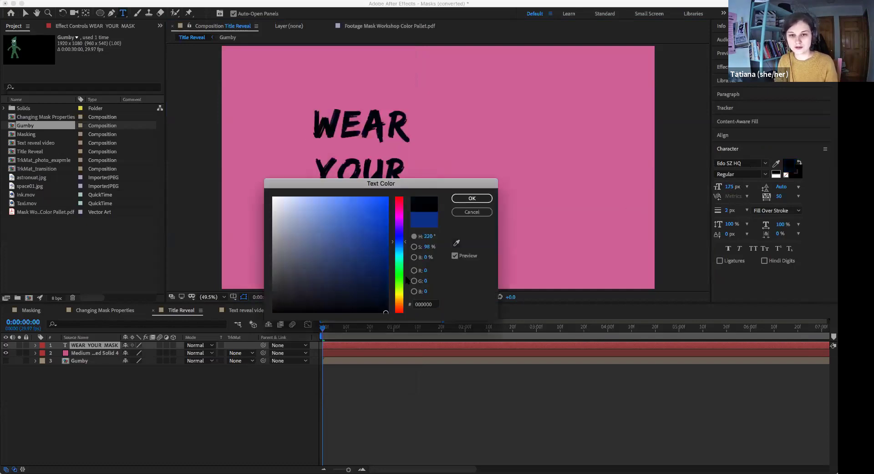
left_click(471, 198)
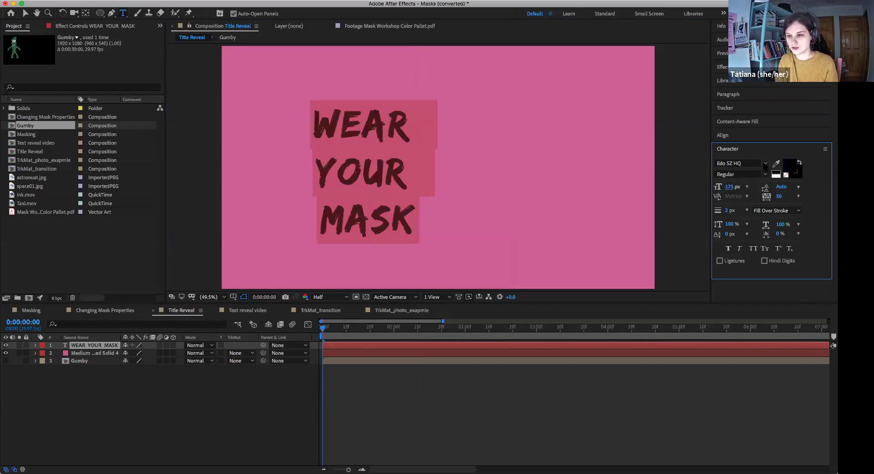
Change the font of the WEAR YOUR MASK text to Helvetica Neue Condensed Bold
left_click(765, 164)
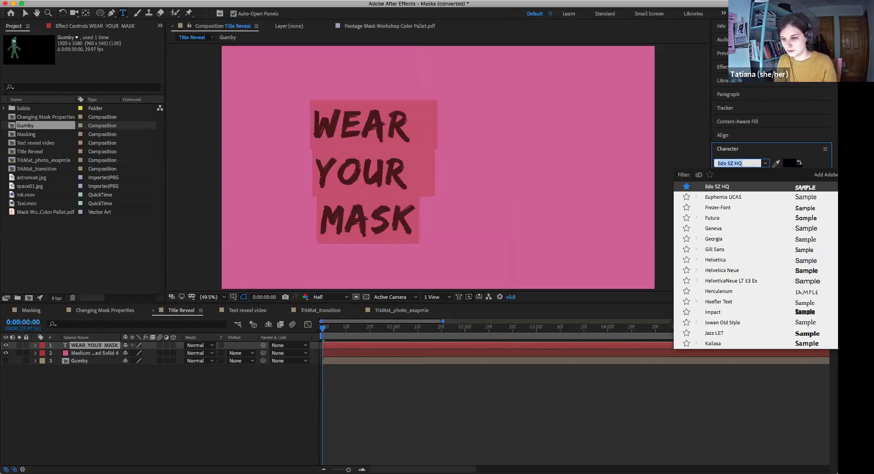
scroll(755, 265, "down", 5)
scroll(755, 265, "up", 15)
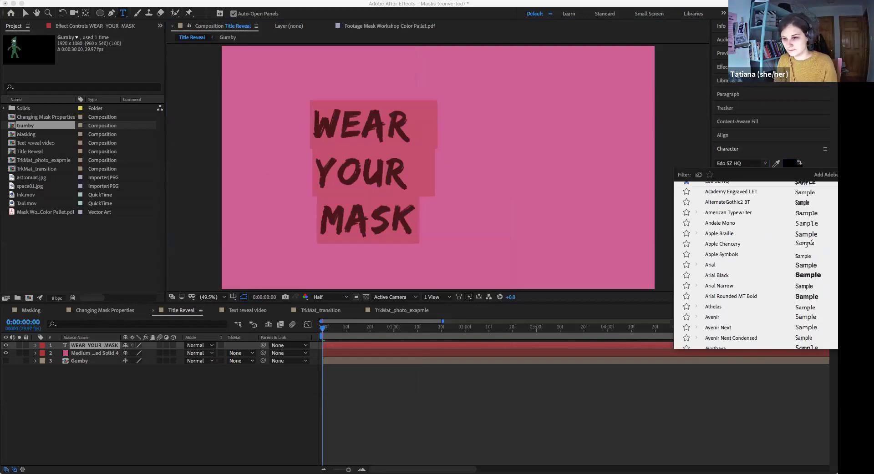
scroll(756, 266, "down", 5)
scroll(755, 265, "down", 6)
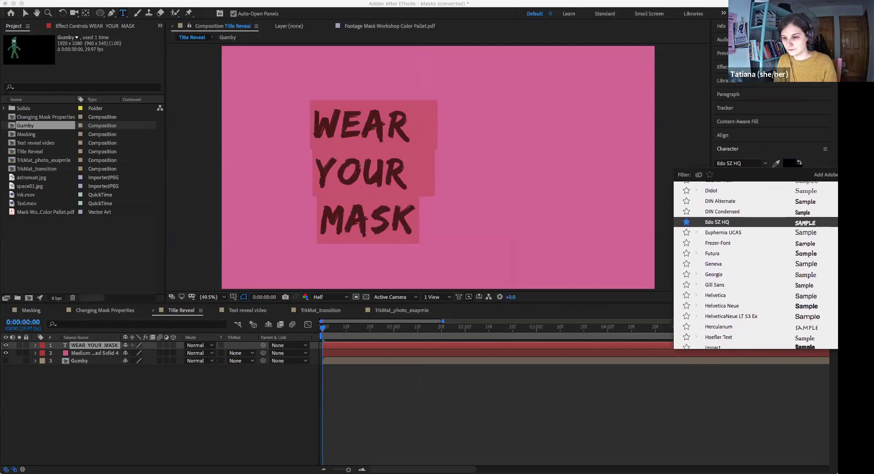
scroll(813, 292, "down", 2)
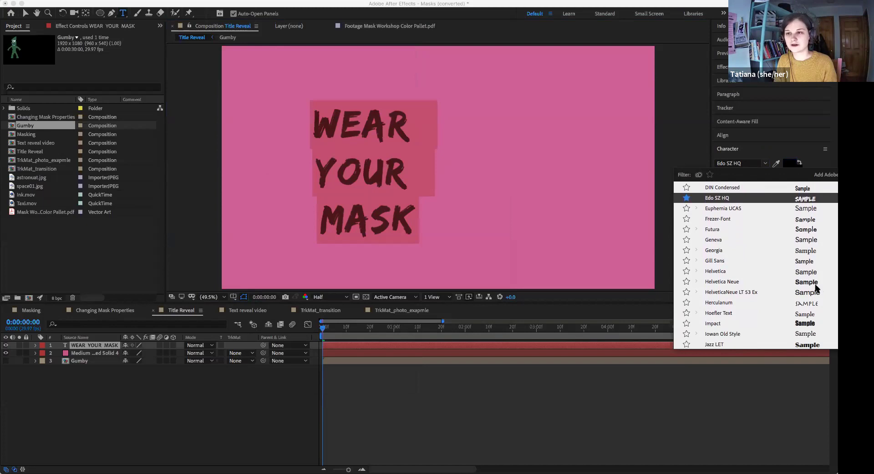
left_click(819, 282)
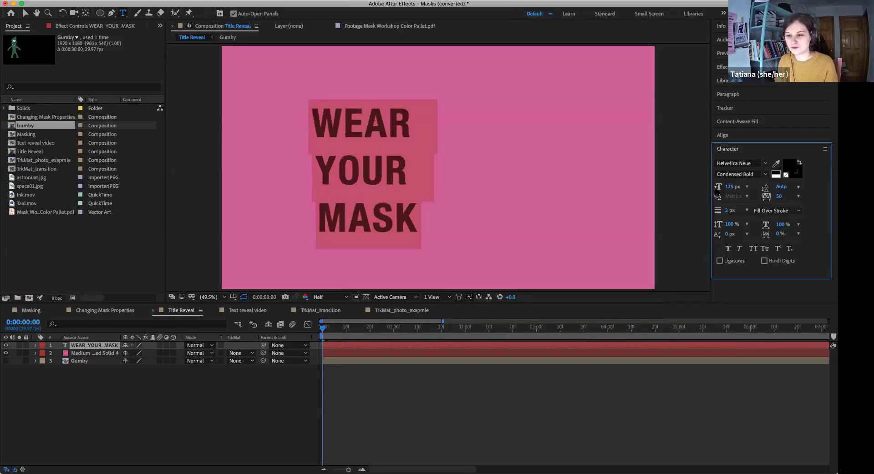
Move the WEAR YOUR MASK text into the right half of the composition frame and deselect it
left_click(25, 12)
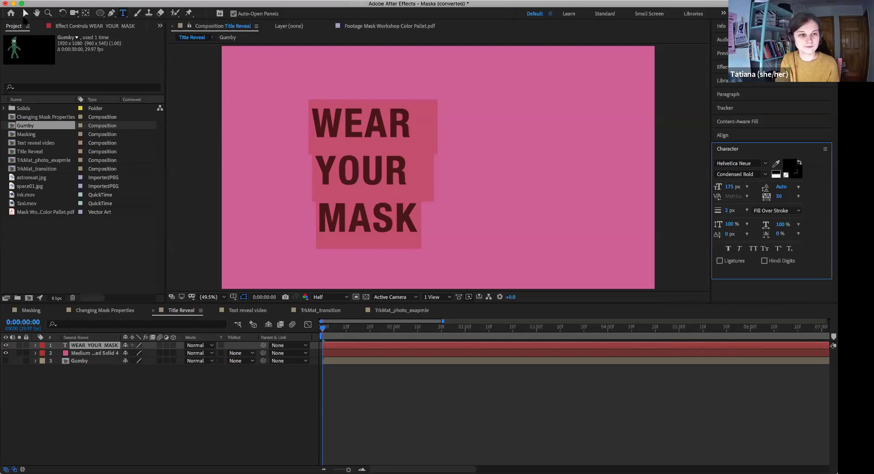
left_click_drag(373, 147, 528, 137)
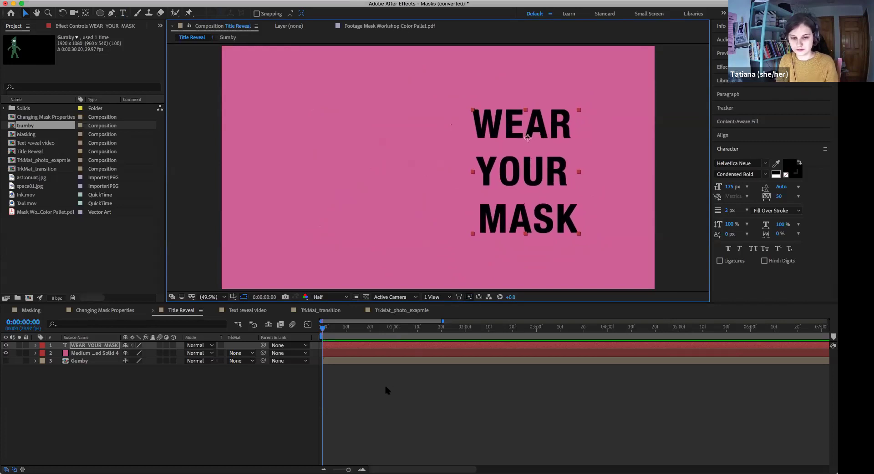
left_click(384, 385)
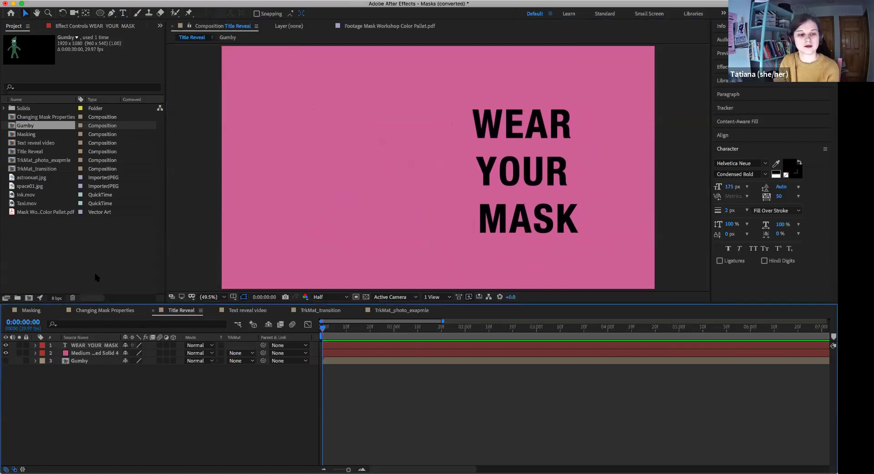
Make the Gumby layer visible and move it above the text layer in the layer stack
left_click(81, 362)
left_click_drag(76, 360, 78, 342)
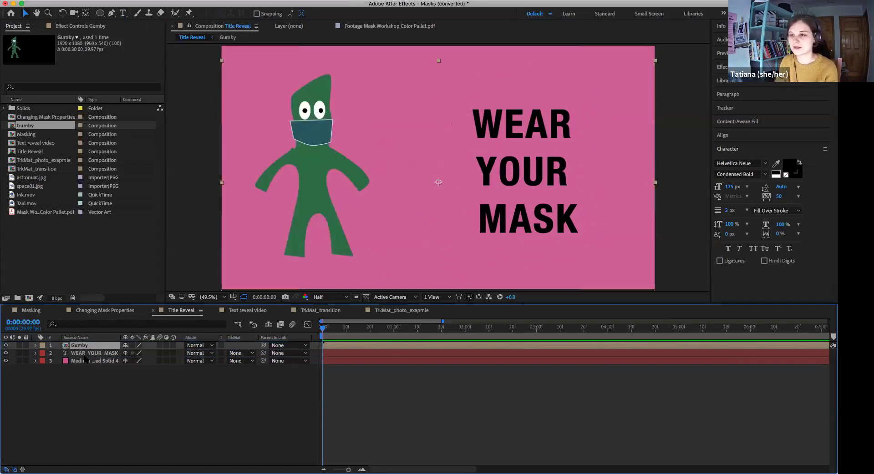
mouse_move(326, 330)
left_mouse_down()
mouse_move(351, 365)
mouse_move(377, 329)
mouse_move(323, 328)
left_mouse_up()
Select the WEAR YOUR MASK layer and play a short preview of the composition from the start
left_click(77, 354)
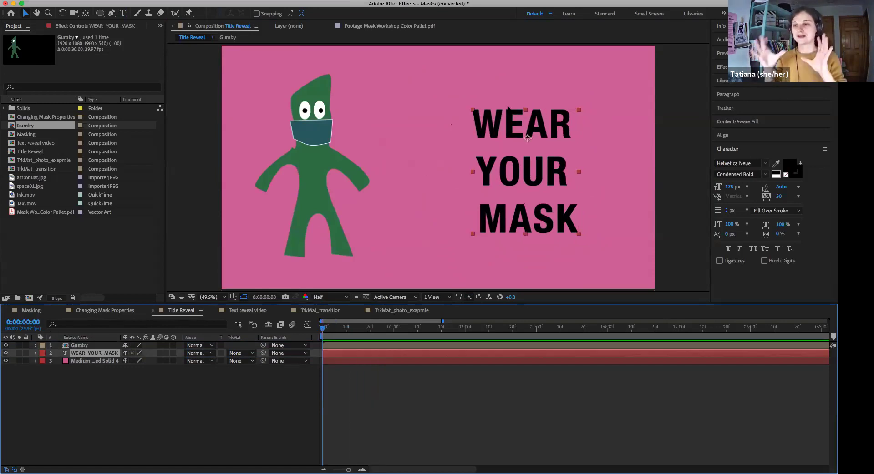
key("space")
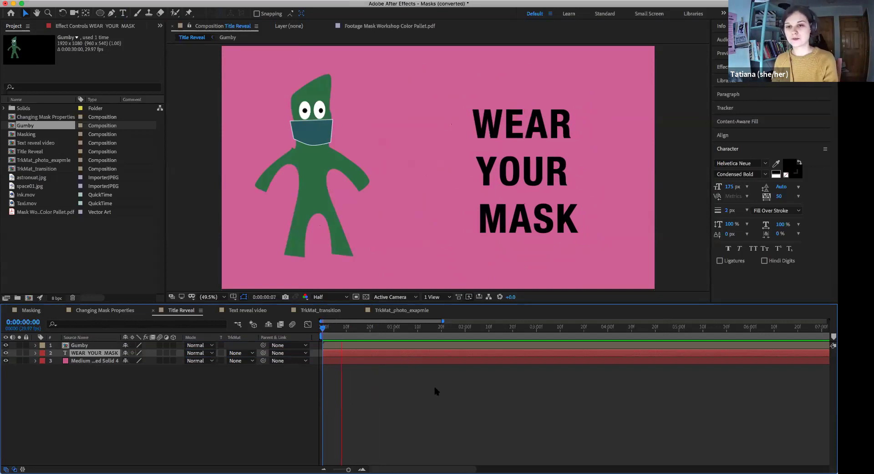
key("space")
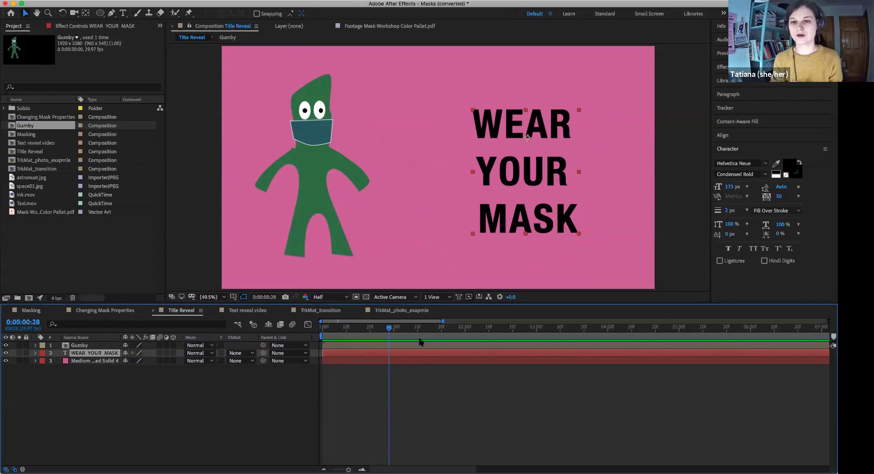
Go to 0:00:01:00 and draw a rectangular mask around all three words on the WEAR YOUR MASK layer
mouse_move(388, 330)
left_mouse_down()
mouse_move(367, 332)
mouse_move(393, 336)
left_mouse_up()
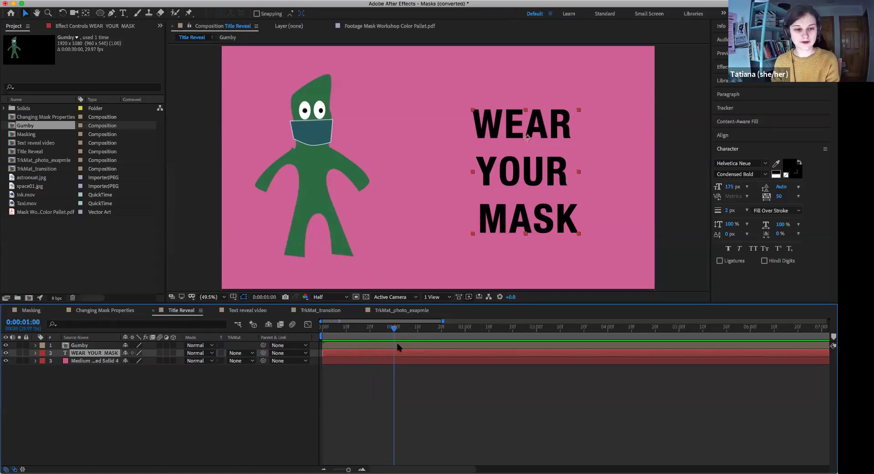
left_click(109, 382)
left_click(105, 353)
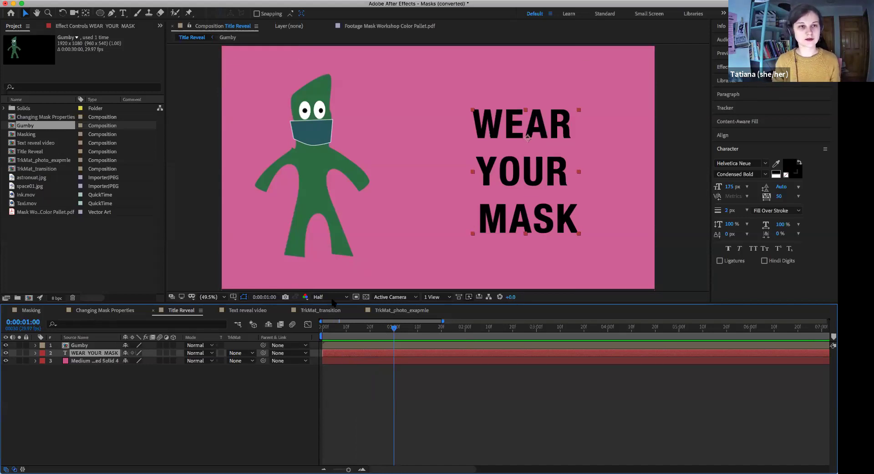
left_click(100, 14)
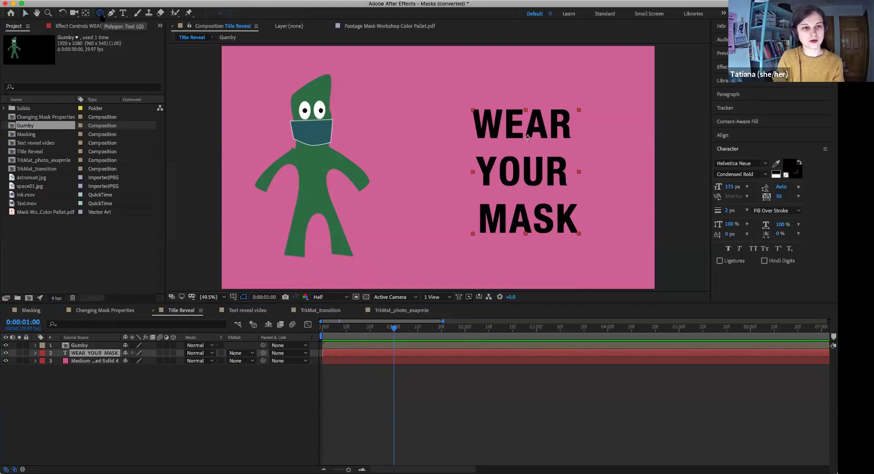
key("q")
key("q")
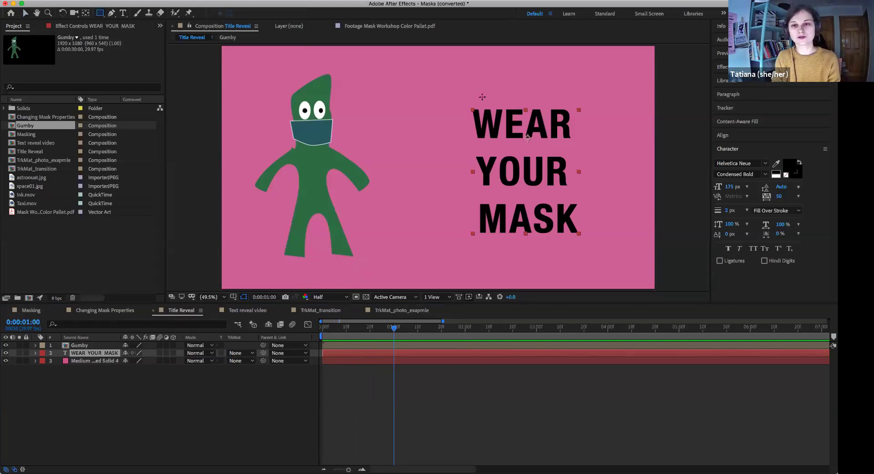
mouse_move(445, 90)
left_mouse_down()
mouse_move(517, 149)
mouse_move(625, 271)
mouse_move(591, 220)
mouse_move(514, 180)
mouse_move(601, 250)
left_mouse_up()
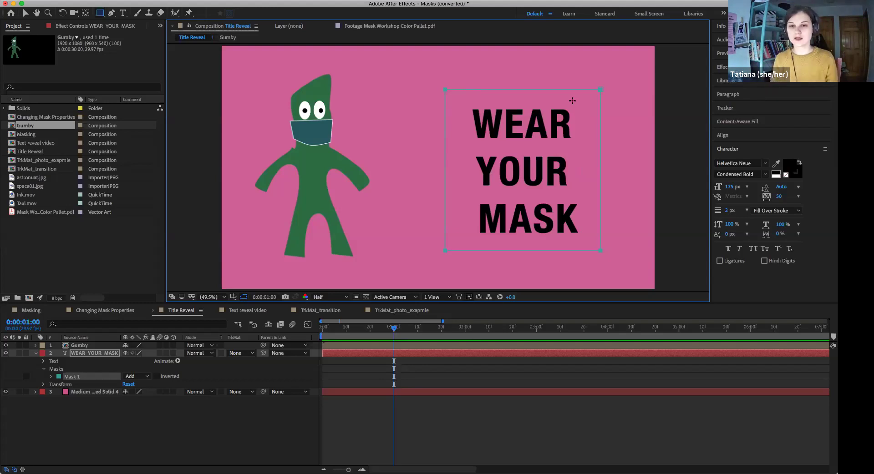
Shift the rectangular mask slightly to the left while keeping all of the text inside it
left_click(25, 12)
mouse_move(538, 105)
left_mouse_down()
mouse_move(517, 131)
mouse_move(550, 93)
mouse_move(541, 109)
mouse_move(545, 103)
left_mouse_up()
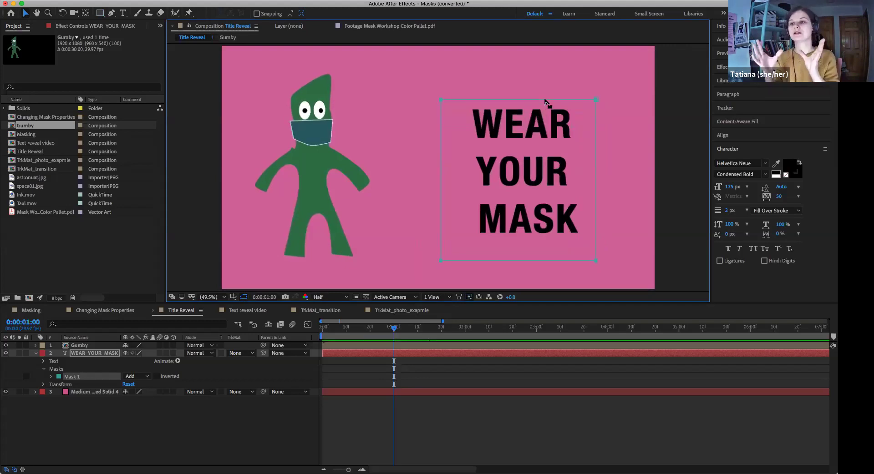
mouse_move(562, 102)
left_mouse_down()
mouse_move(460, 97)
mouse_move(586, 91)
mouse_move(574, 93)
left_mouse_up()
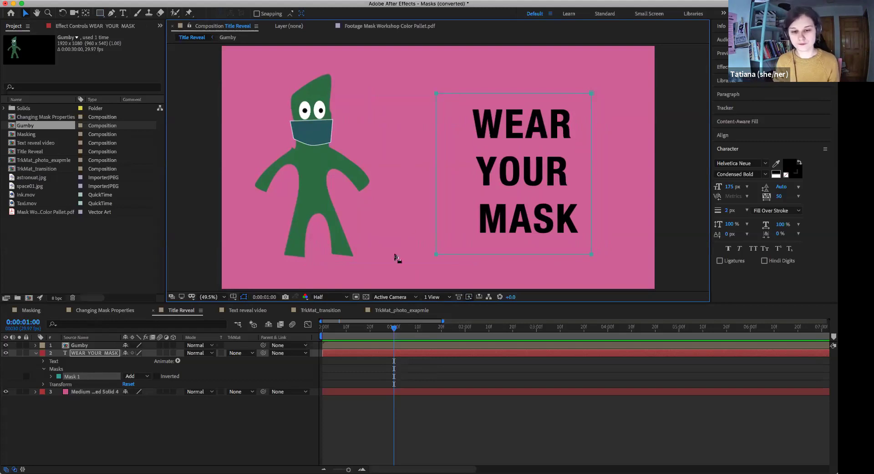
Expand the text layer's Mask 1 properties and set a Mask Path keyframe at 0:00:01:10
left_click_drag(394, 330, 419, 336)
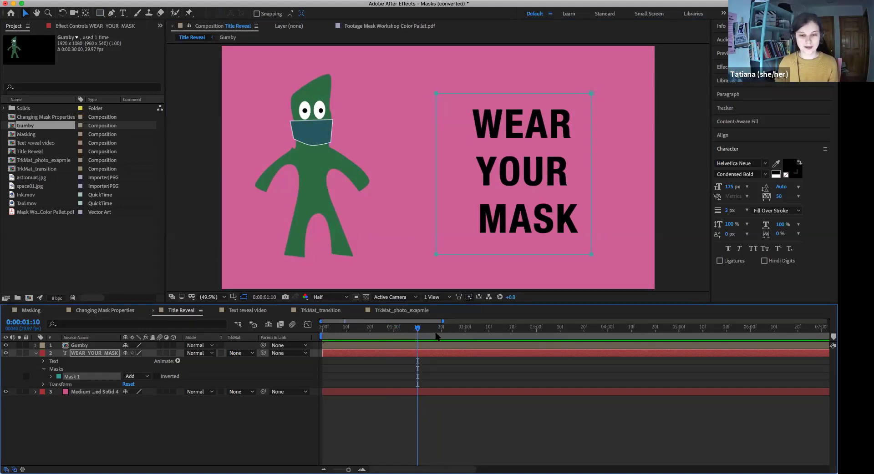
left_click(431, 353)
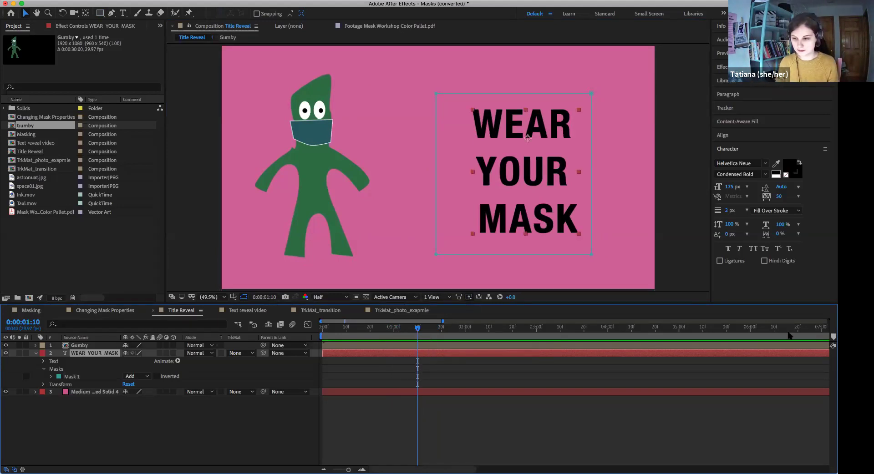
left_click(377, 357)
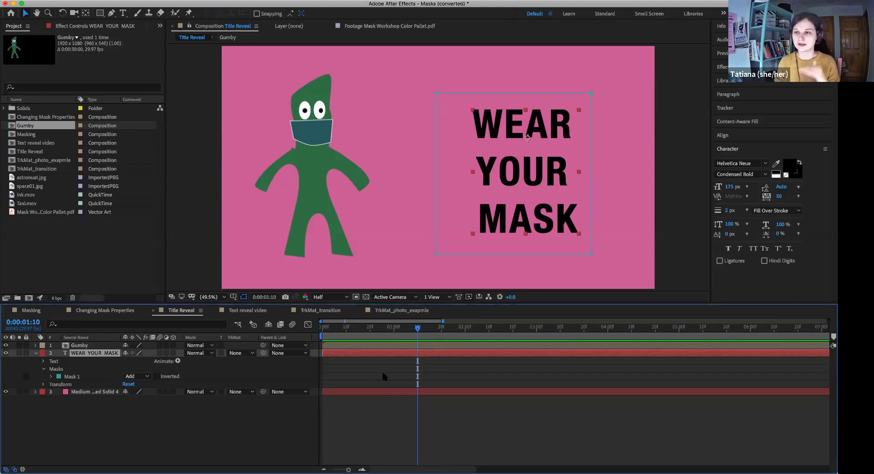
left_click(36, 353)
left_click(36, 353)
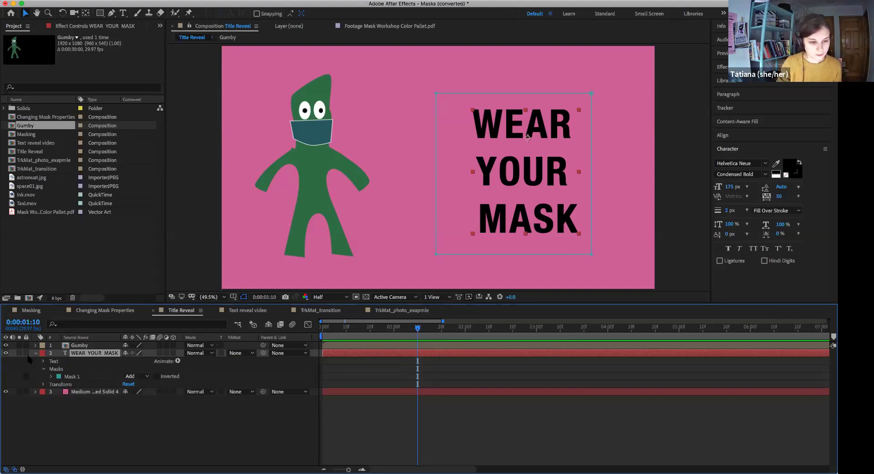
left_click(49, 371)
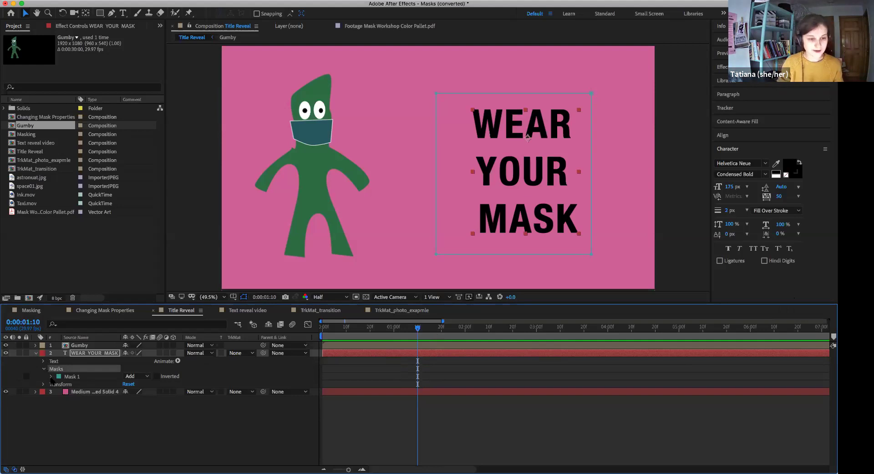
left_click(51, 376)
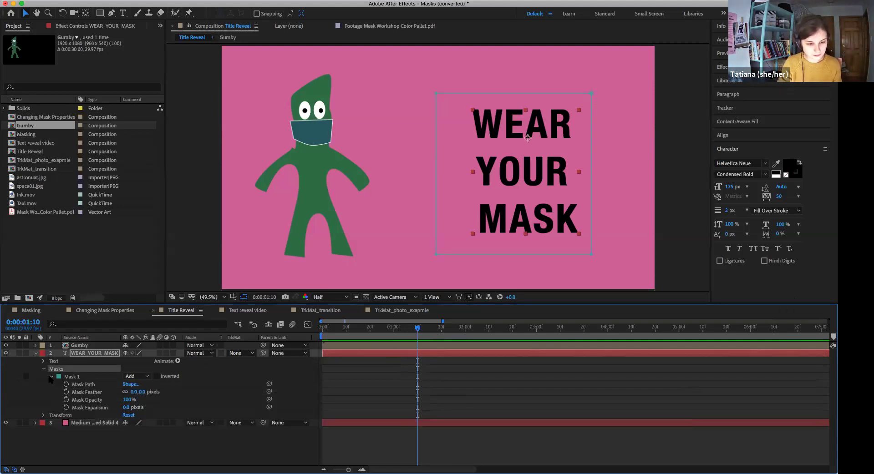
left_click(92, 386)
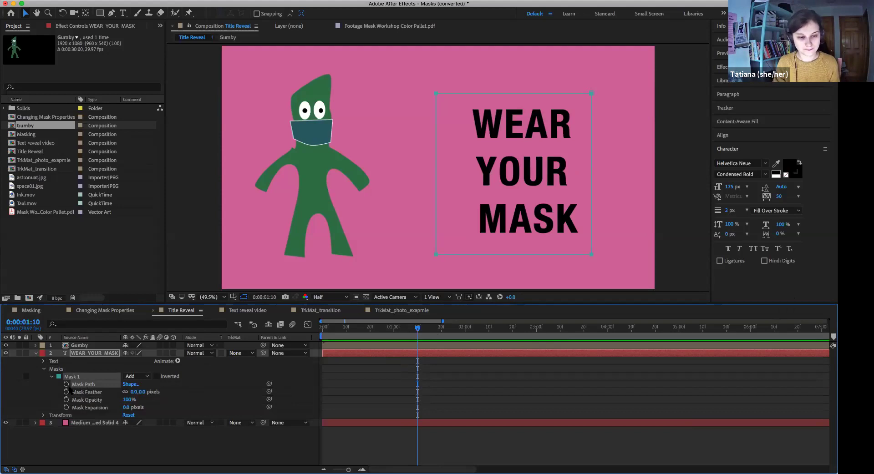
left_click(66, 385)
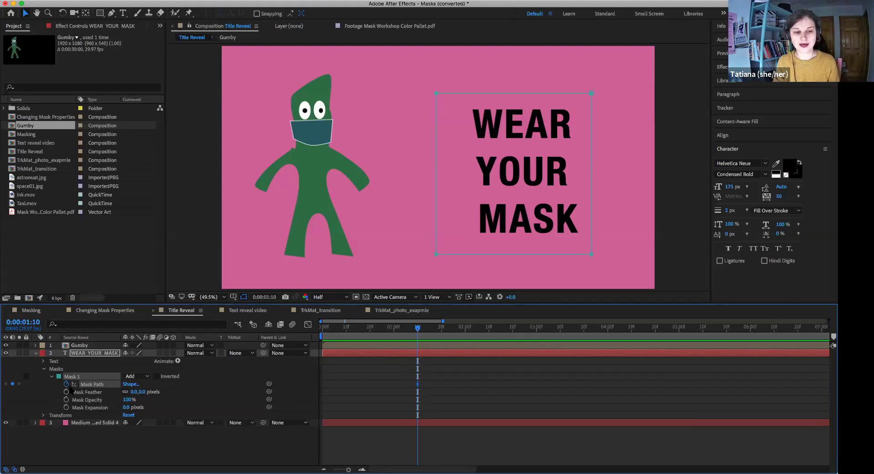
At 0:00:00:00, move the mask horizontally left onto the Gumby figure, completely off the text, to keyframe its starting position
left_click_drag(417, 328, 418, 329)
left_click(418, 329)
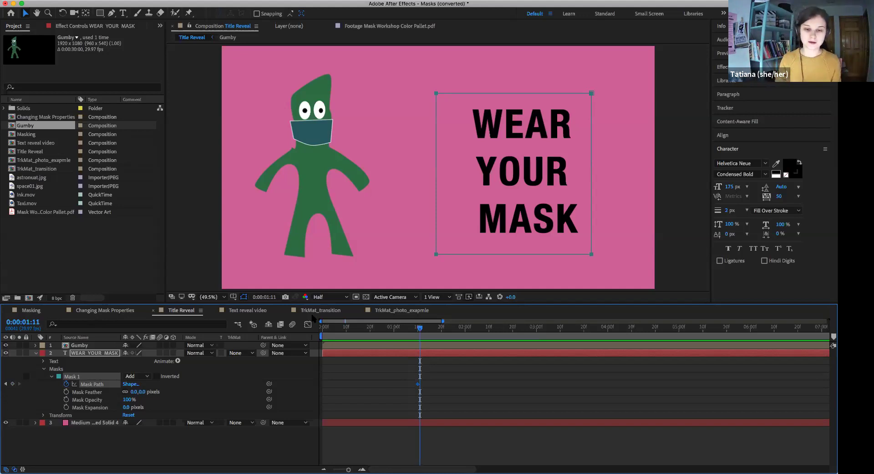
left_click_drag(420, 332, 320, 338)
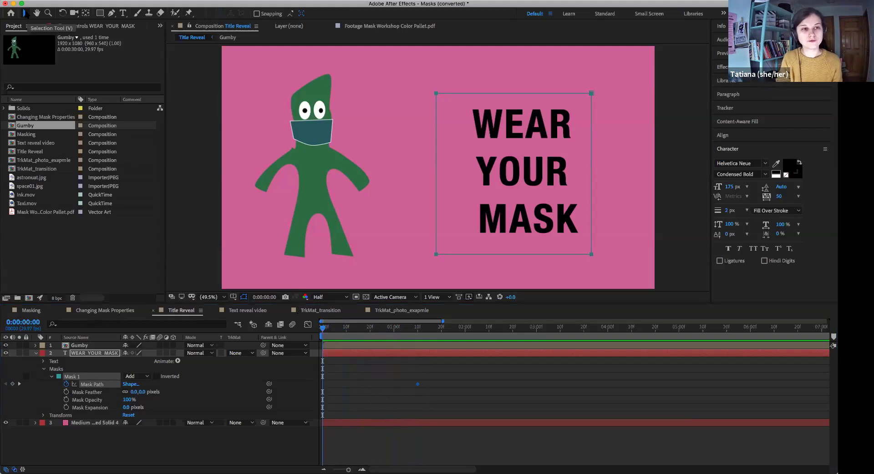
left_click_drag(576, 94, 422, 94)
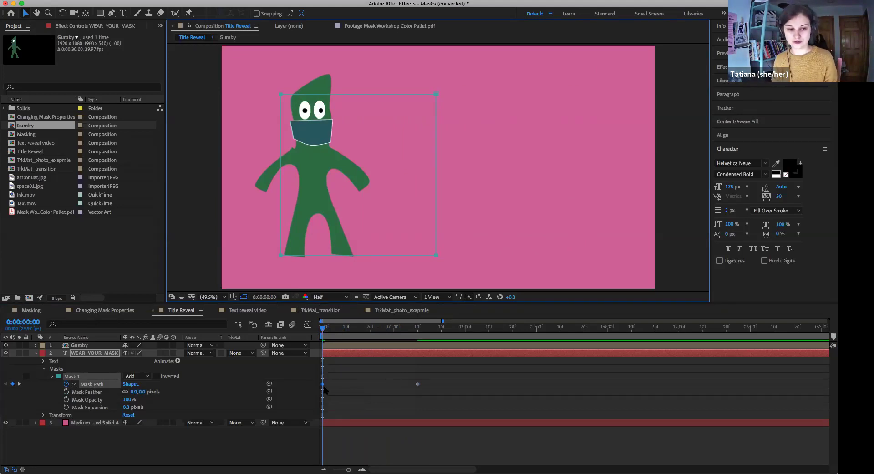
Scrub through the mask animation and play the text reveal from the start
left_click_drag(388, 328, 317, 334)
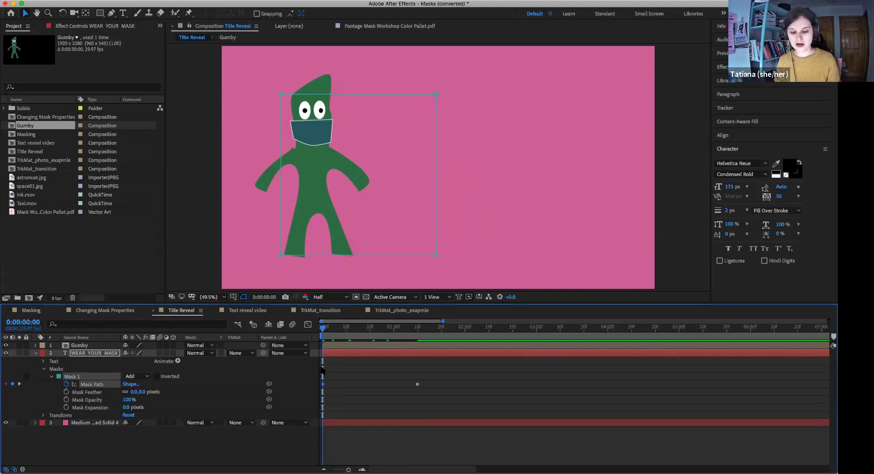
key("space")
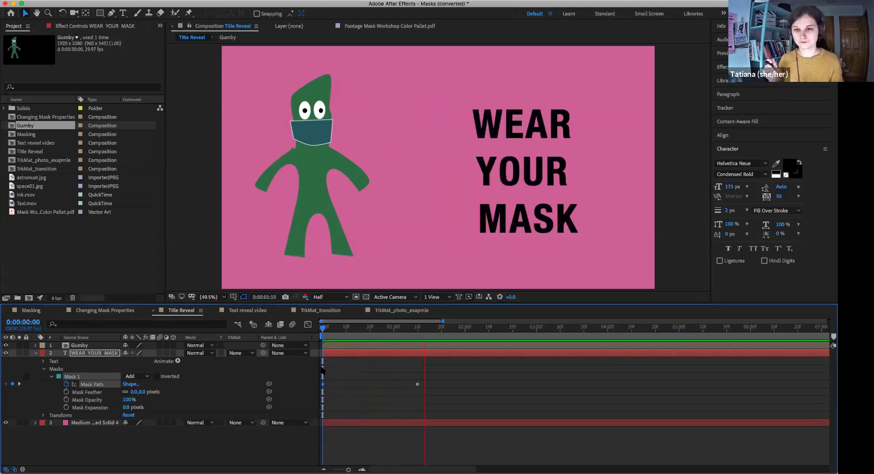
Replay the hard-edged text reveal from the start and scrub across its two Mask Path keyframes
key("space")
left_click_drag(348, 330, 424, 319)
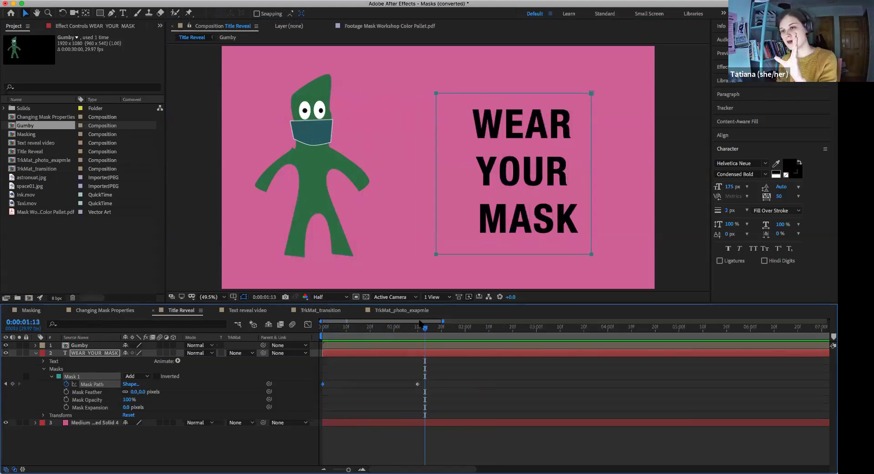
left_click(325, 329)
key("space")
key("space")
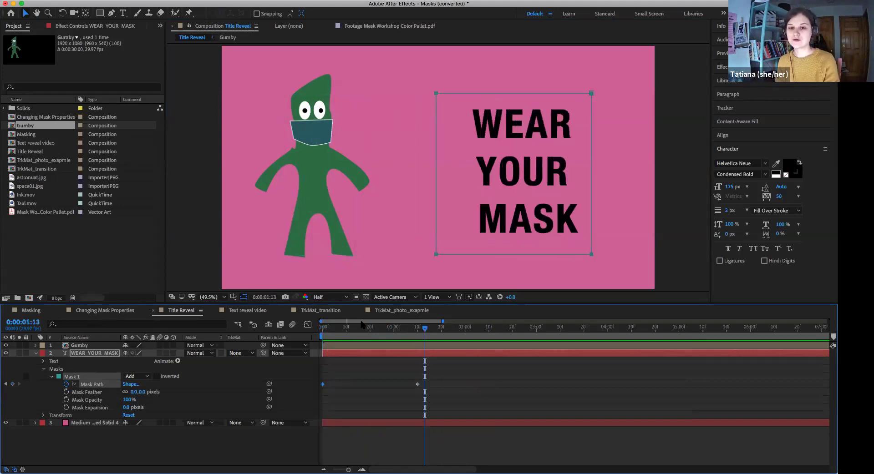
With the text partly revealed at 0:00:00:21, set Mask 1's Mask Feather to 93 pixels in both dimensions
left_click(373, 329)
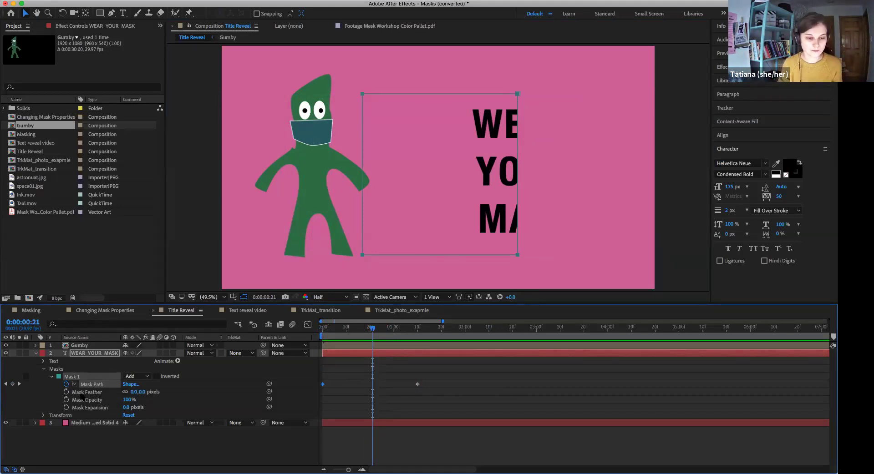
left_click_drag(142, 391, 184, 395)
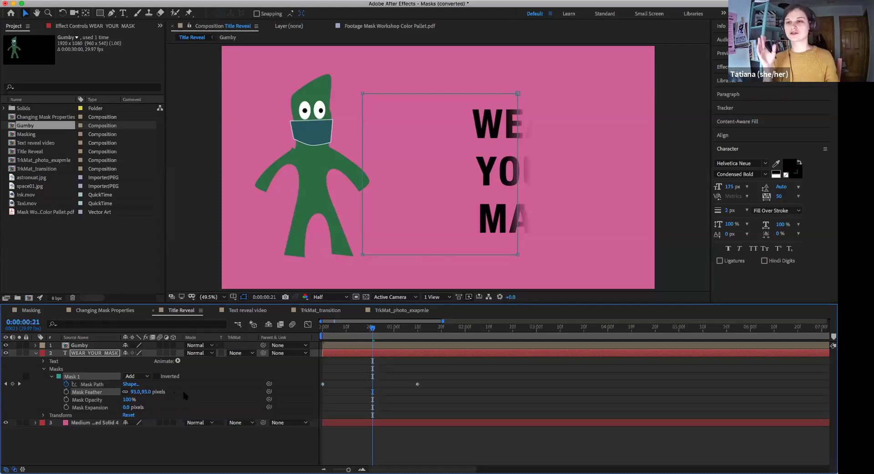
left_click(152, 393)
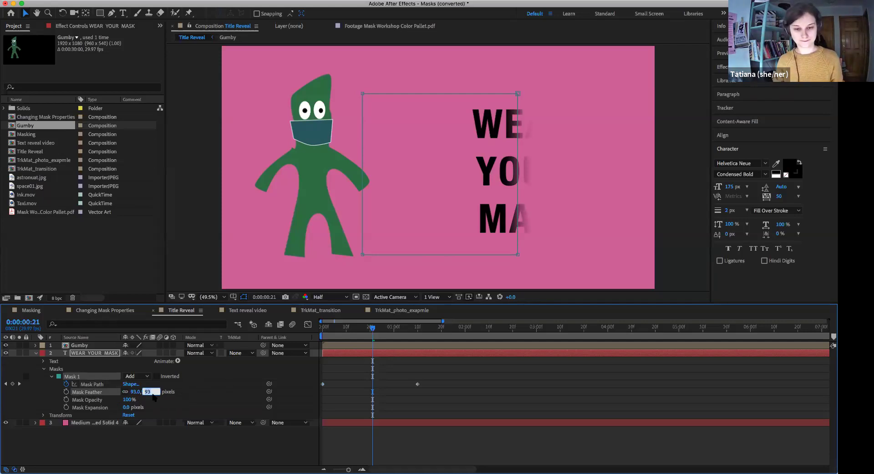
Play and scrub the feathered text reveal from the start to examine the mask's soft edge
left_click_drag(371, 335, 302, 321)
key("space")
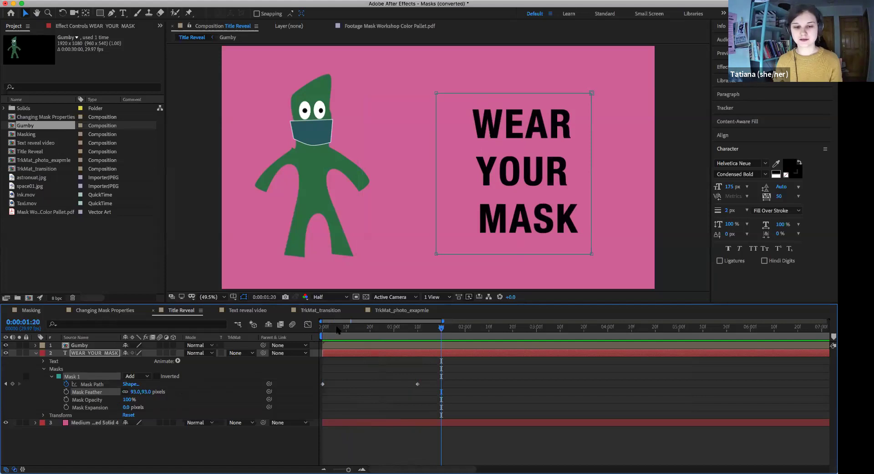
left_click(321, 328)
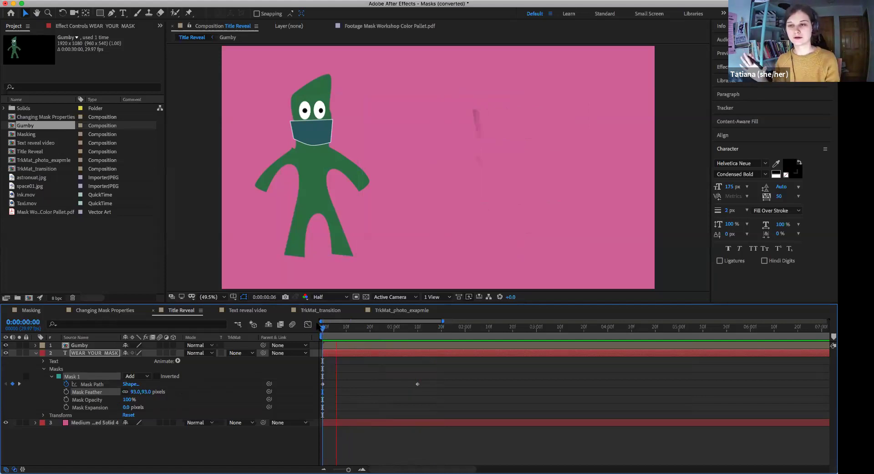
key("space")
left_click(378, 328)
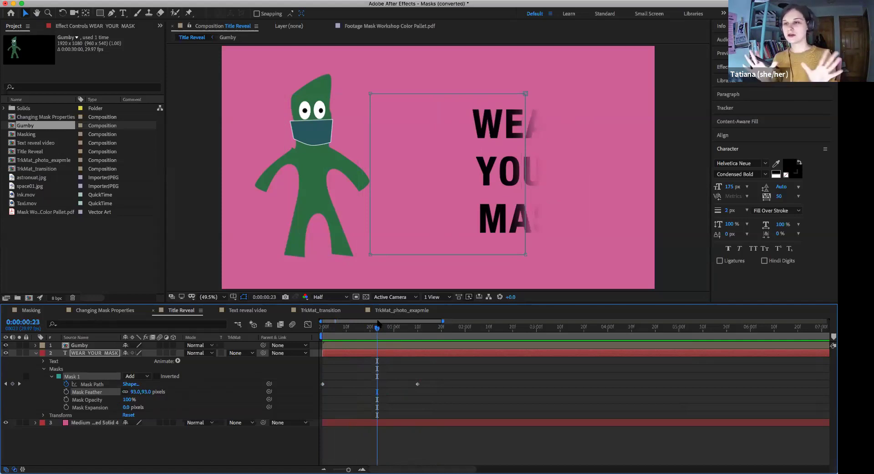
left_click_drag(409, 328, 436, 342)
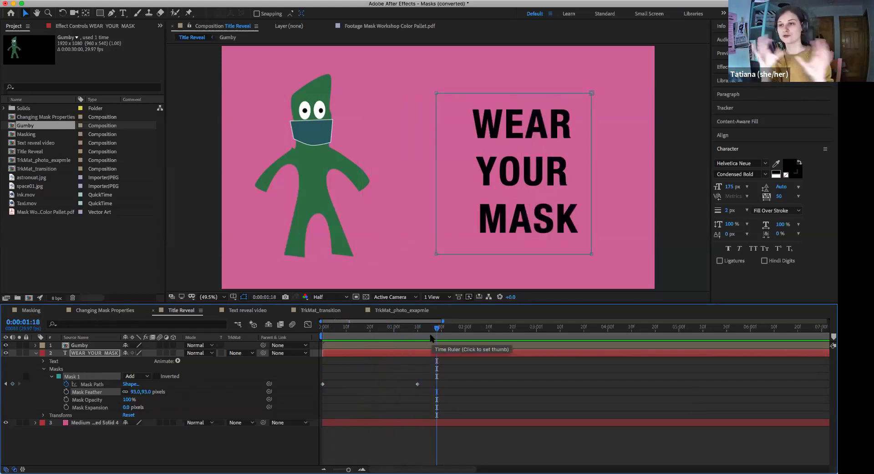
left_click_drag(337, 328, 320, 331)
key("space")
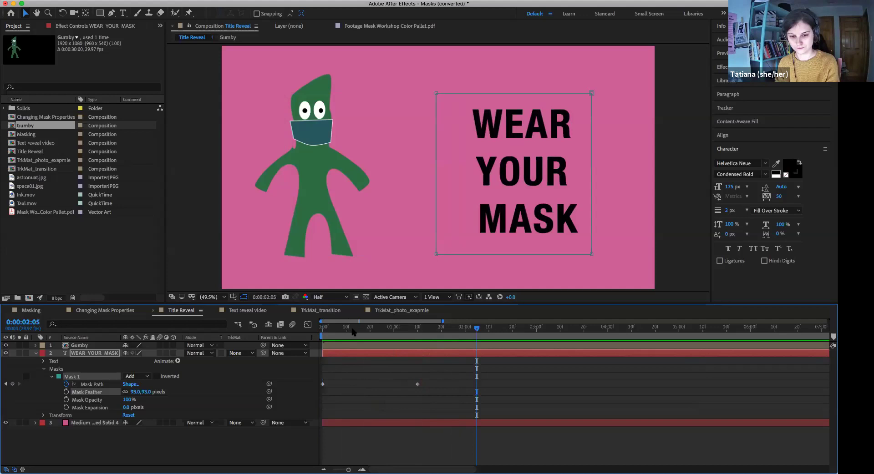
key("space")
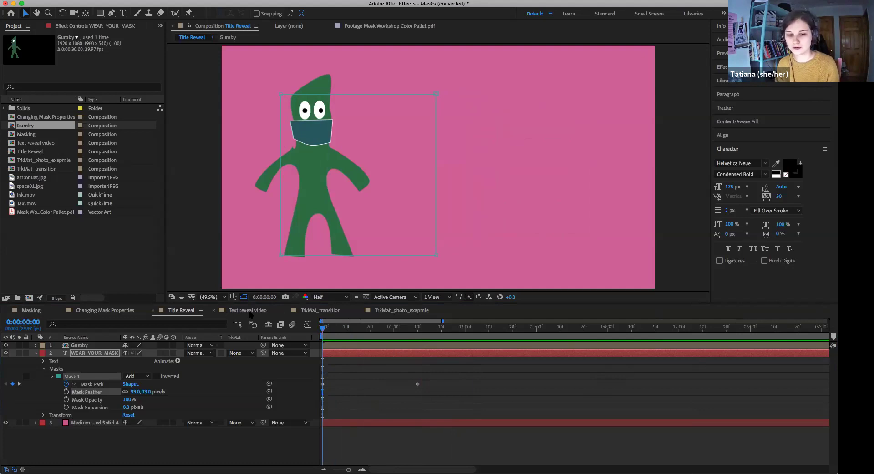
Scrub the Text reveal video composition back to 0:00:00:26 and return to the Title Reveal composition
left_click(244, 312)
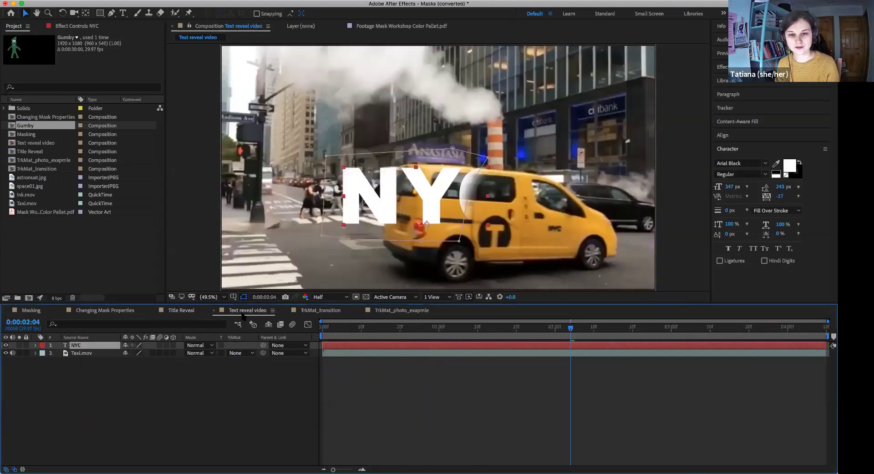
left_click_drag(572, 330, 423, 330)
left_click(182, 311)
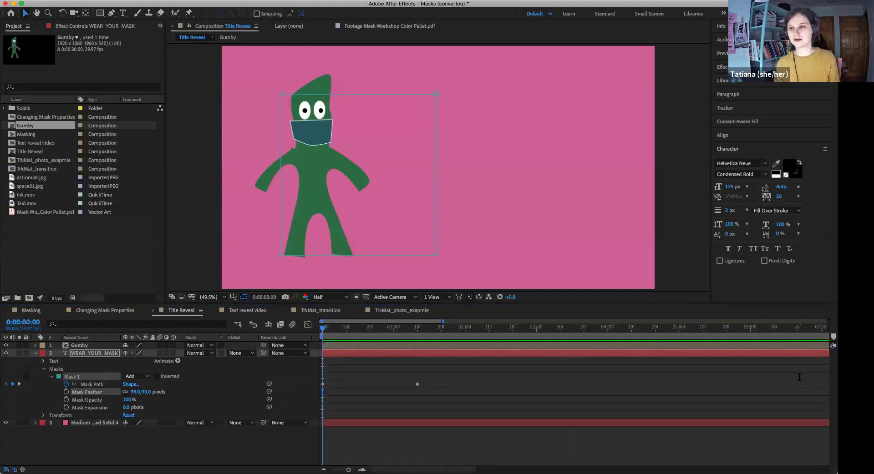
Scrub the Title Reveal composition to 0:00:00:28 to examine the partly revealed, feathered text
left_click_drag(328, 330, 397, 331)
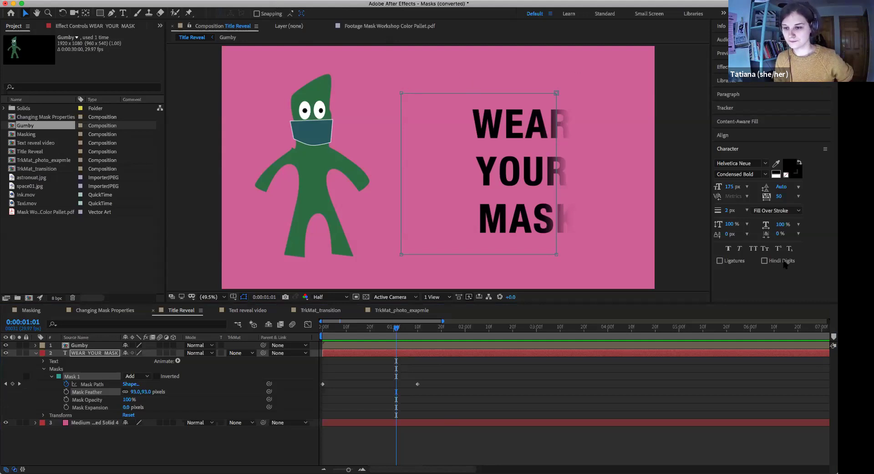
left_click(690, 4)
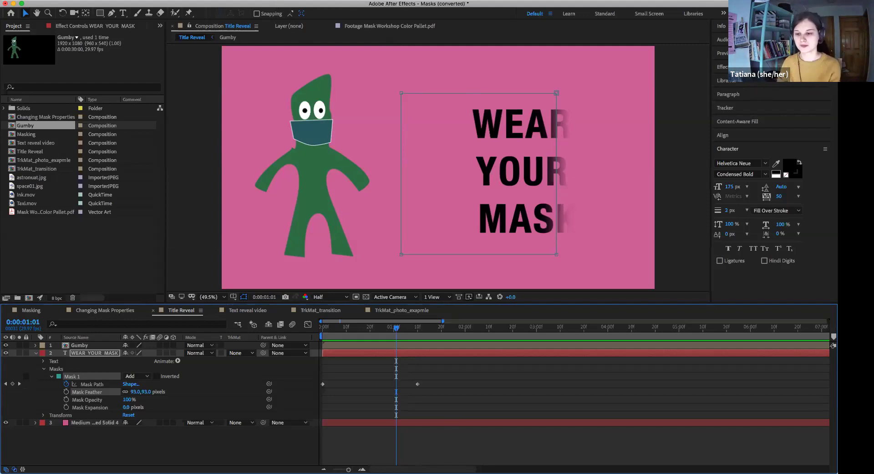
left_click(390, 331)
left_click(389, 329)
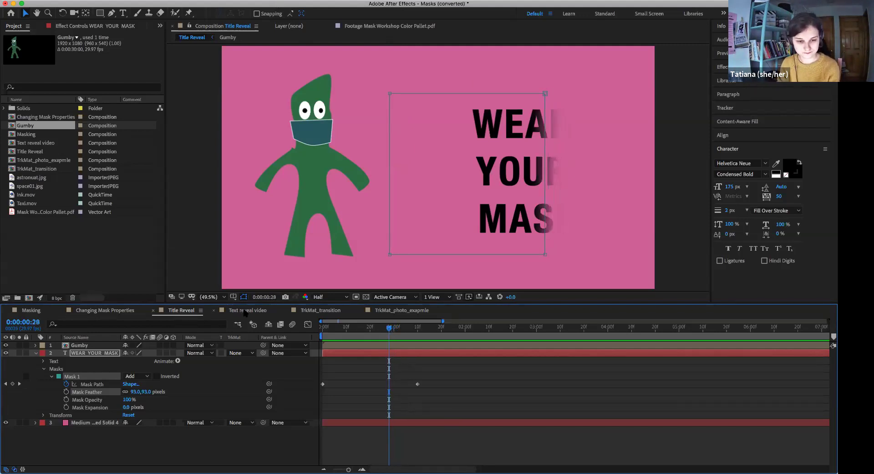
Open the Text reveal video composition, preview it from the start with Taxi.mov selected, and hide the NYC text layer
left_click(247, 310)
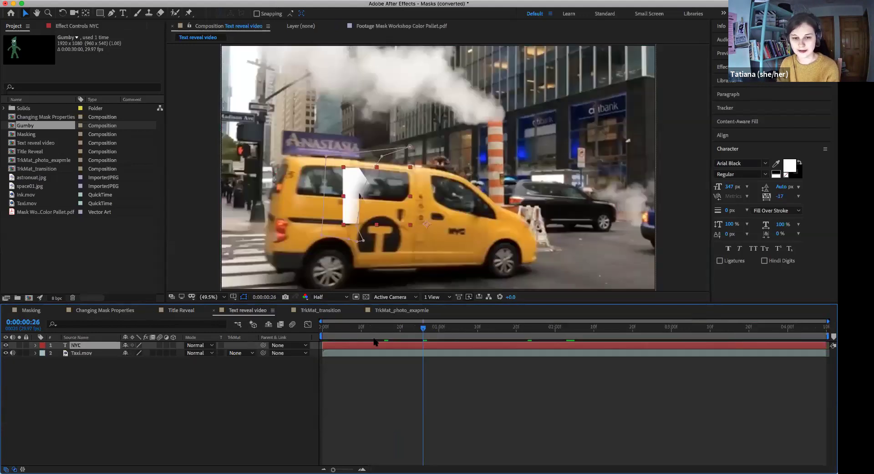
left_click_drag(423, 328, 321, 328)
left_click(76, 354)
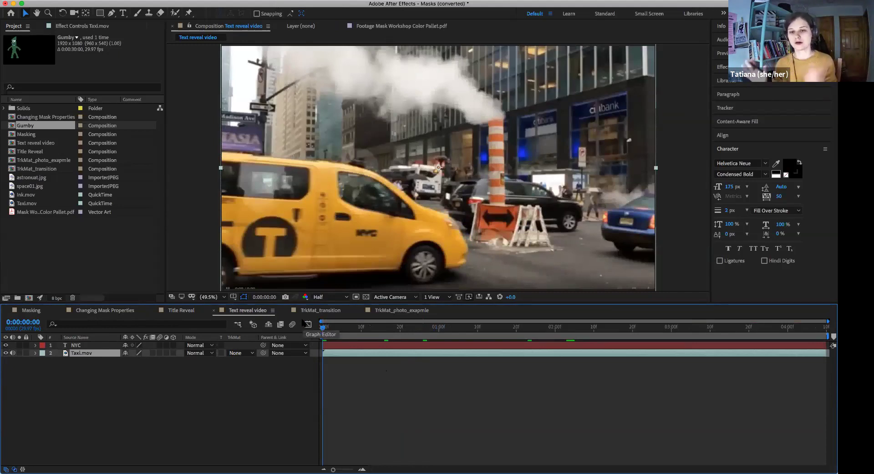
key("space")
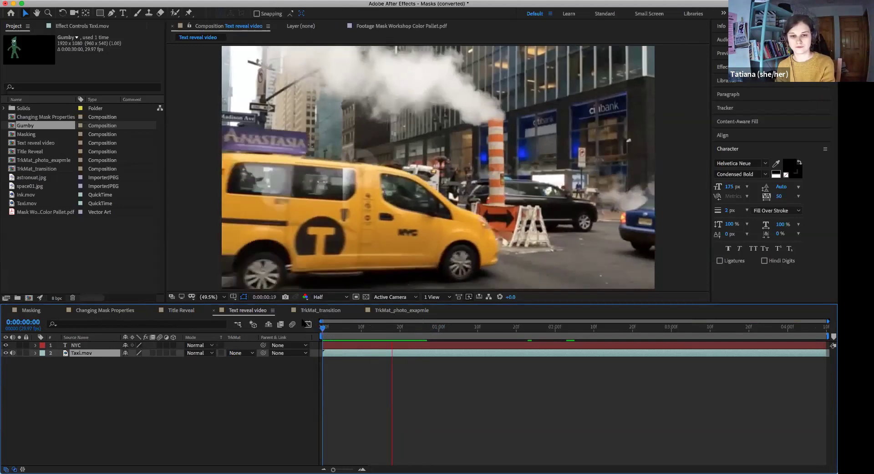
left_click(6, 345)
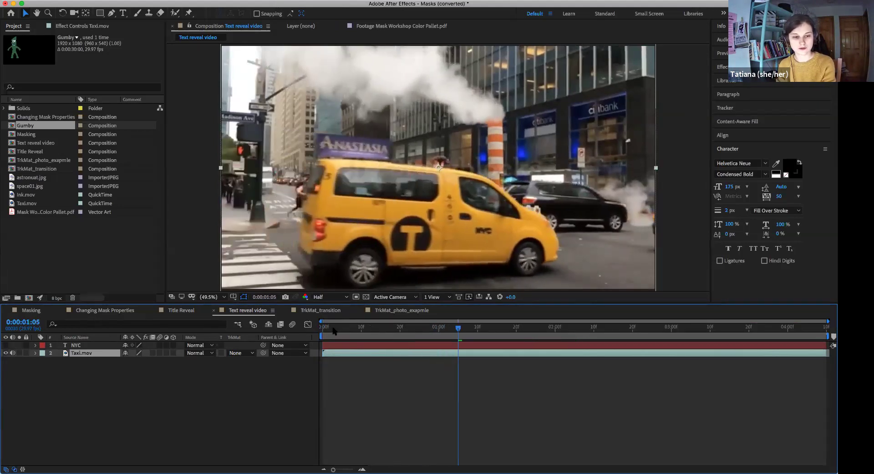
Scrub through the taxi footage without the text to examine how the taxi crosses the frame
left_click_drag(313, 329, 423, 323)
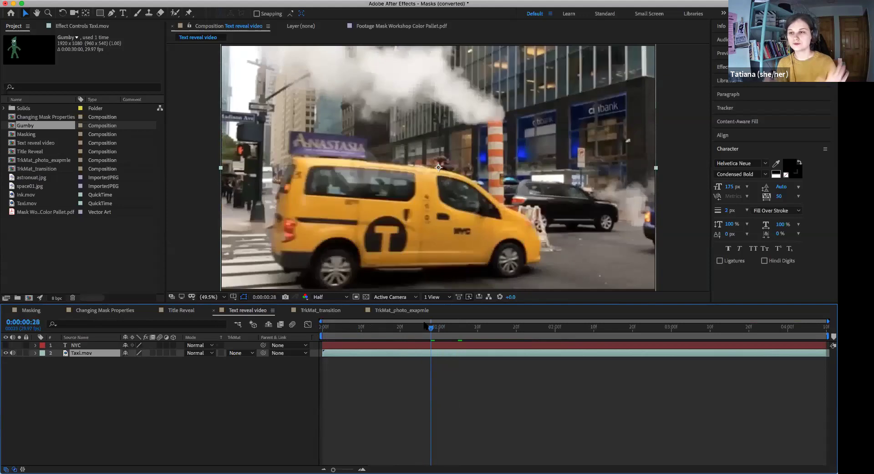
left_click_drag(328, 329, 389, 329)
key("space")
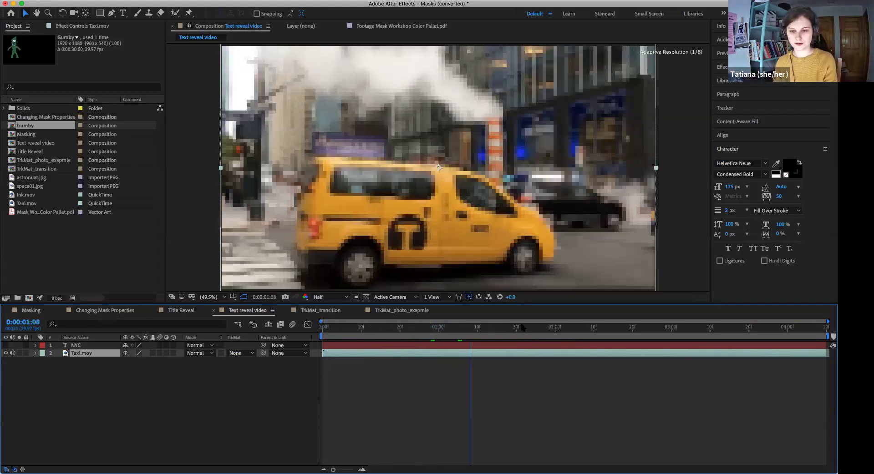
left_click_drag(586, 323, 370, 332)
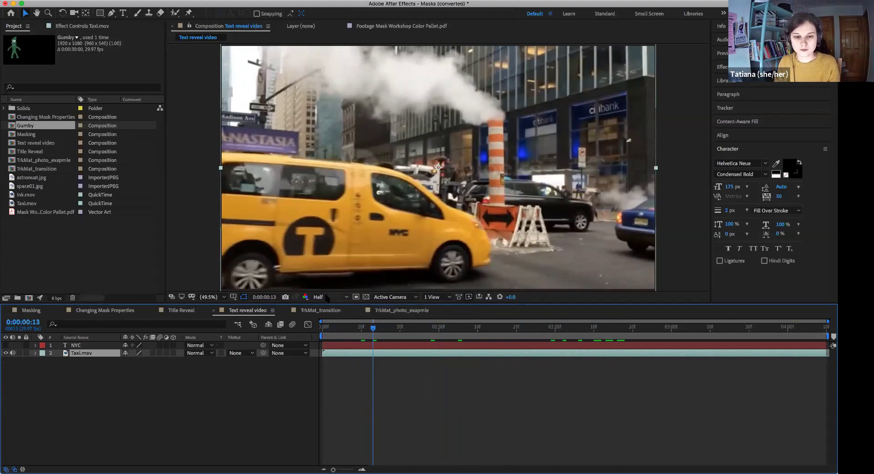
Lower the composition's preview resolution to Third and scrub the taxi footage to 0:00:00:25
left_click(344, 298)
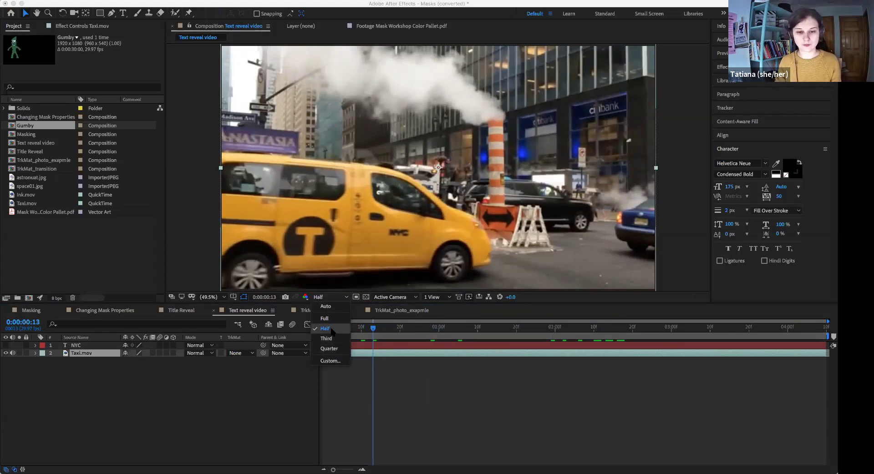
left_click(335, 338)
left_click_drag(379, 332, 415, 350)
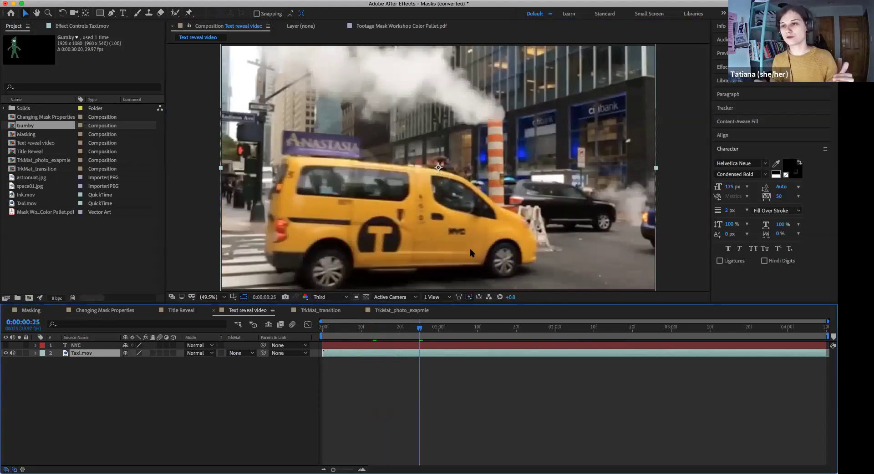
Play the taxi footage repeatedly from its opening frames to check playback and the taxi's movement
left_click(341, 329)
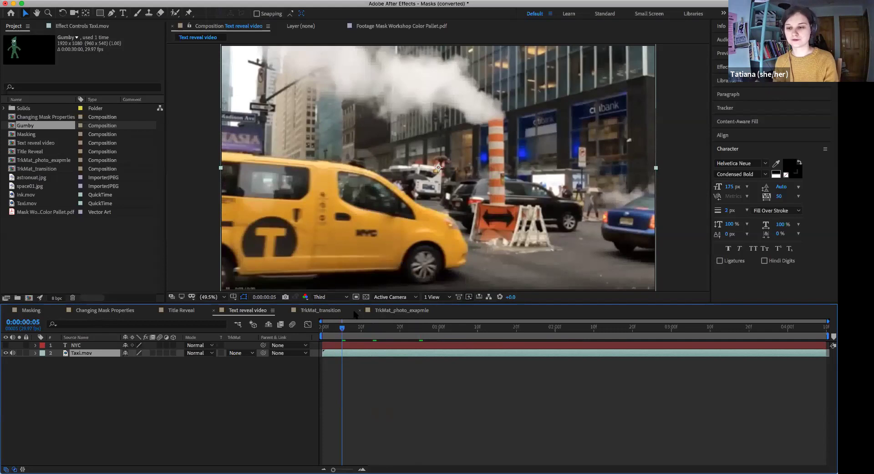
key("space")
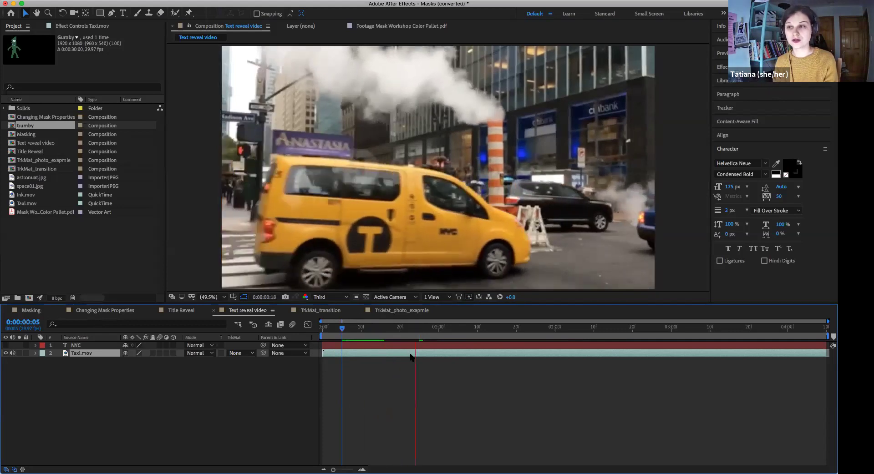
key("space")
left_click(362, 334)
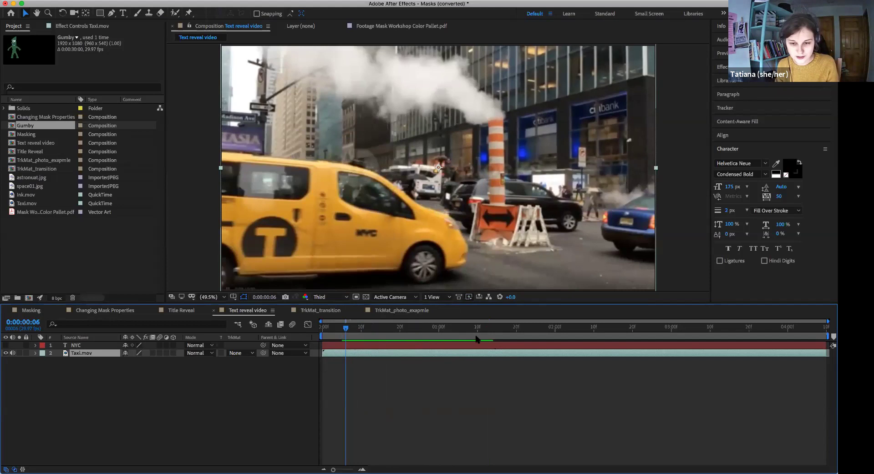
left_click_drag(346, 329, 321, 333)
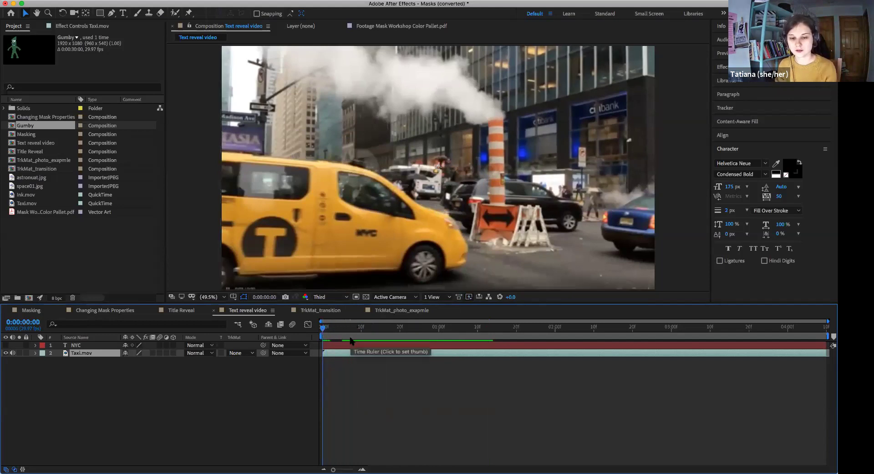
key("space")
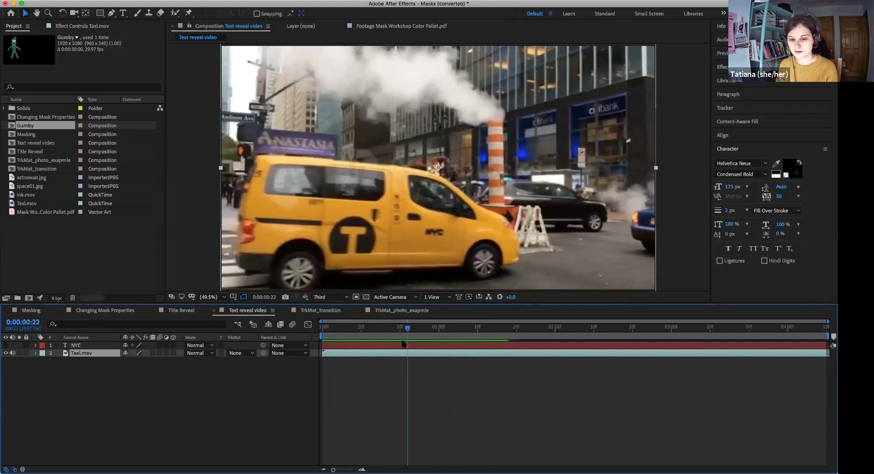
left_click(496, 331)
key("space")
left_click(372, 332)
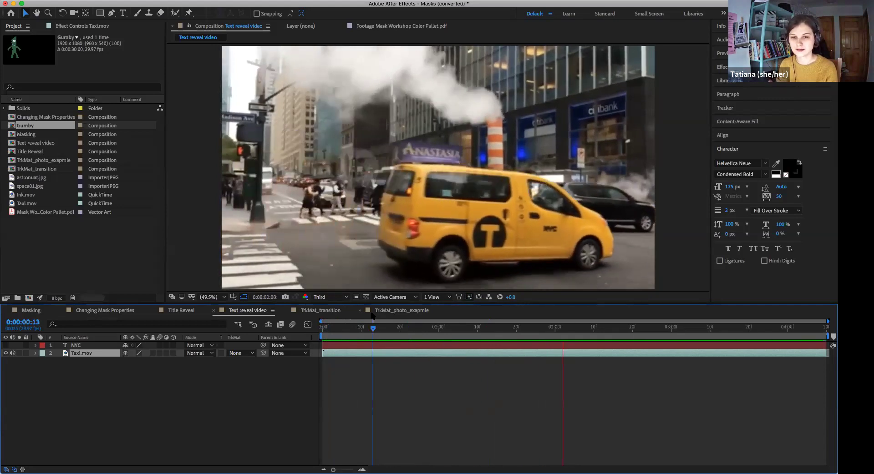
key("space")
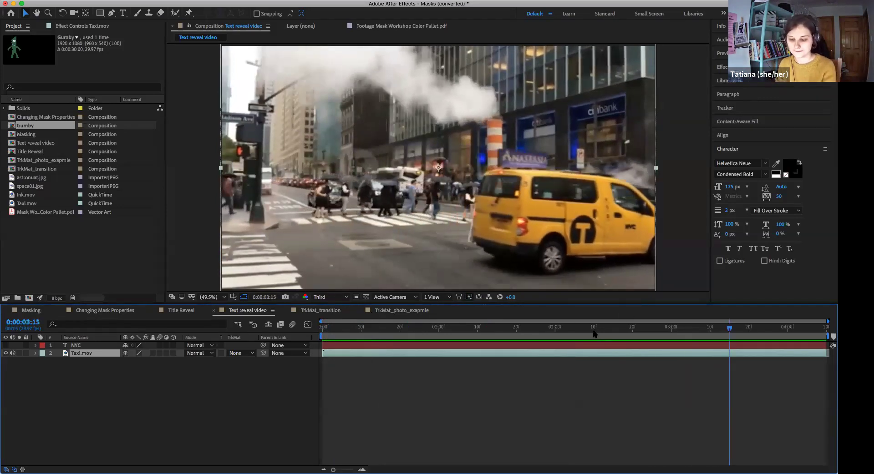
left_click(365, 329)
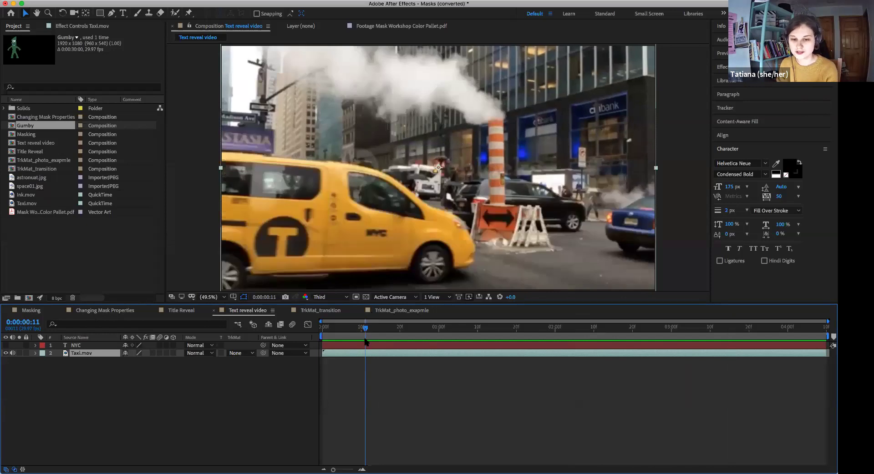
key("space")
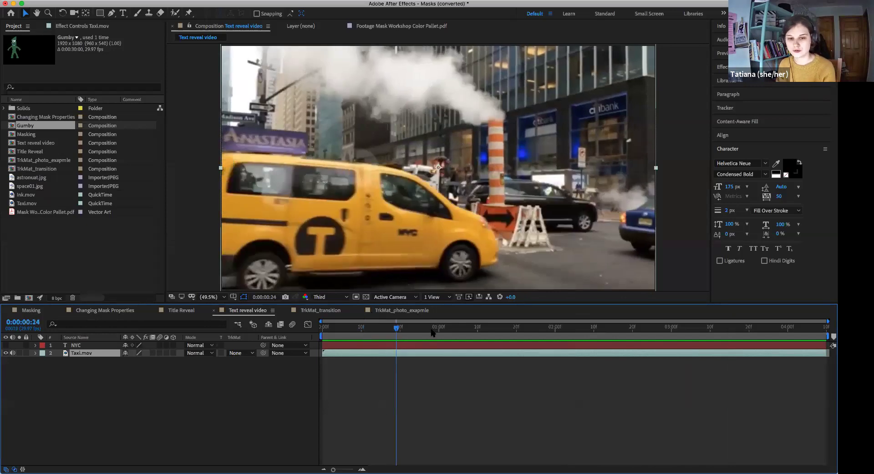
left_click(336, 331)
key("space")
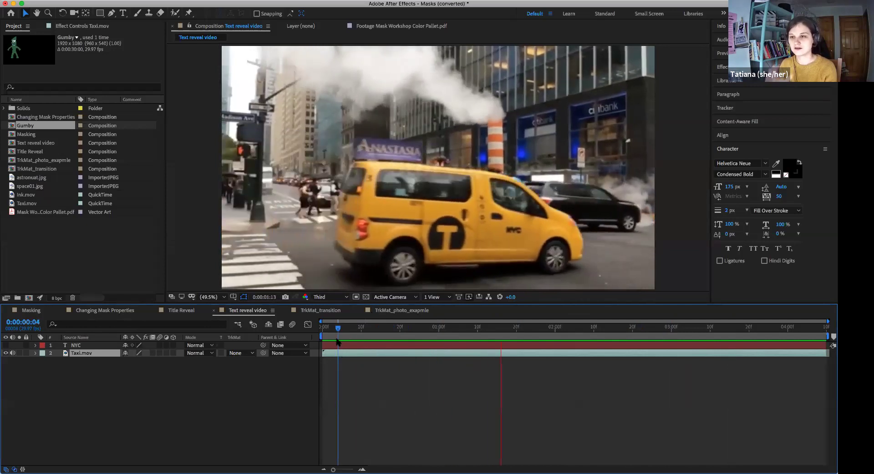
Show the NYC text layer again and play the composition from the start to review the text reveal behind the taxi
key("space")
left_click_drag(340, 331, 321, 331)
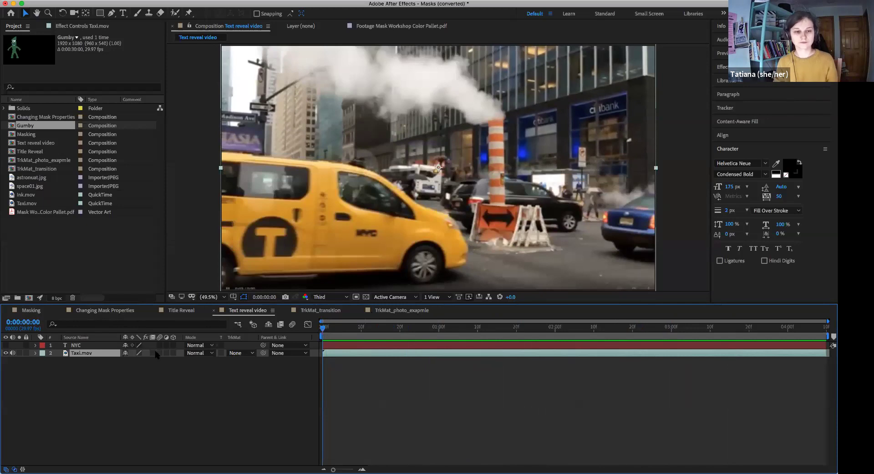
left_click(6, 346)
key("space")
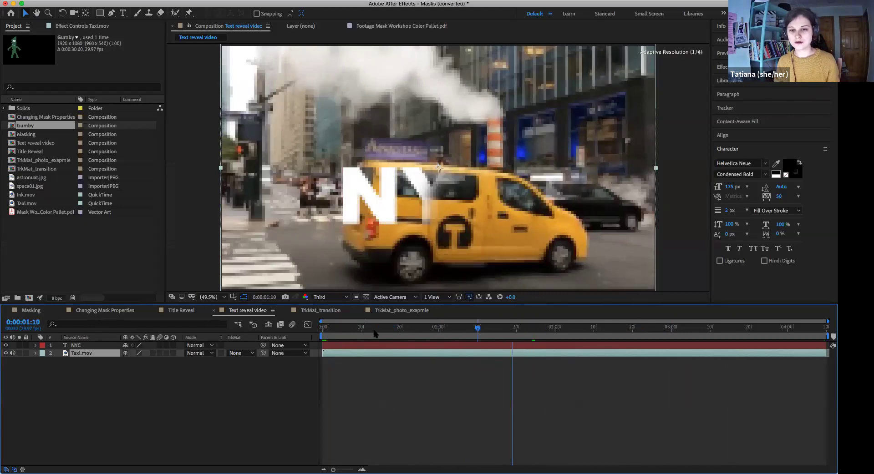
key("space")
key("space")
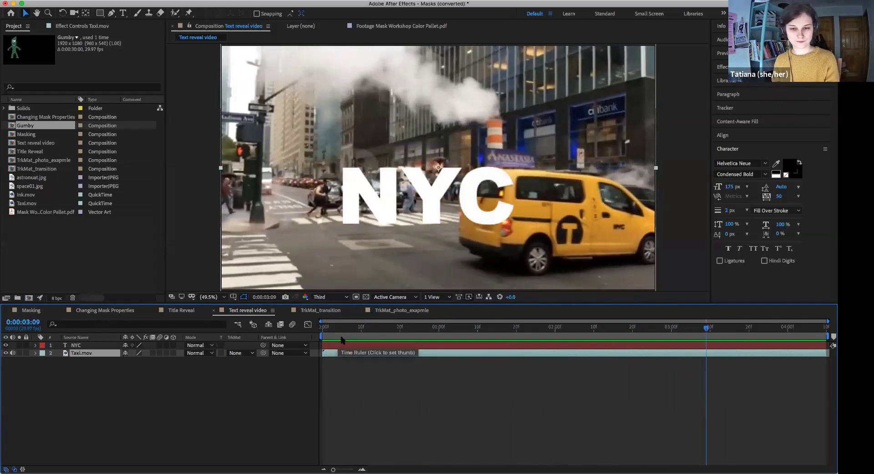
Delete the NYC text and Taxi.mov layers from the Text reveal video composition and return to its first frame
left_click(90, 346)
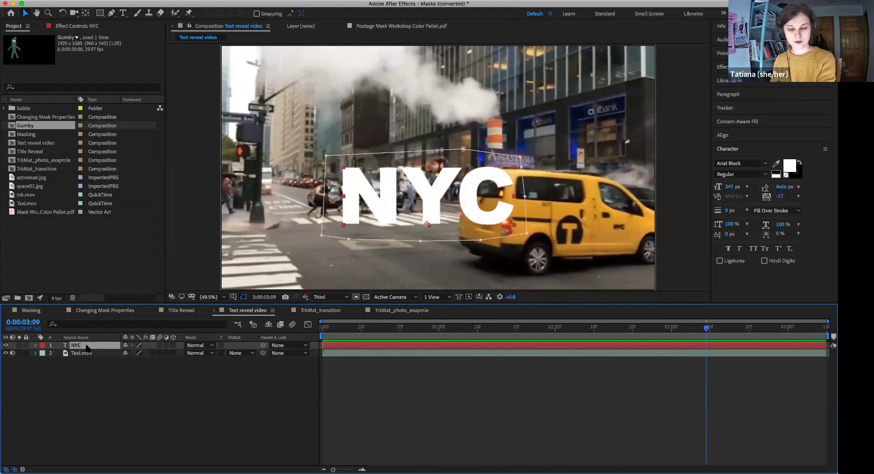
key("Delete")
left_click(89, 347)
key("Delete")
left_click(361, 327)
key("Home")
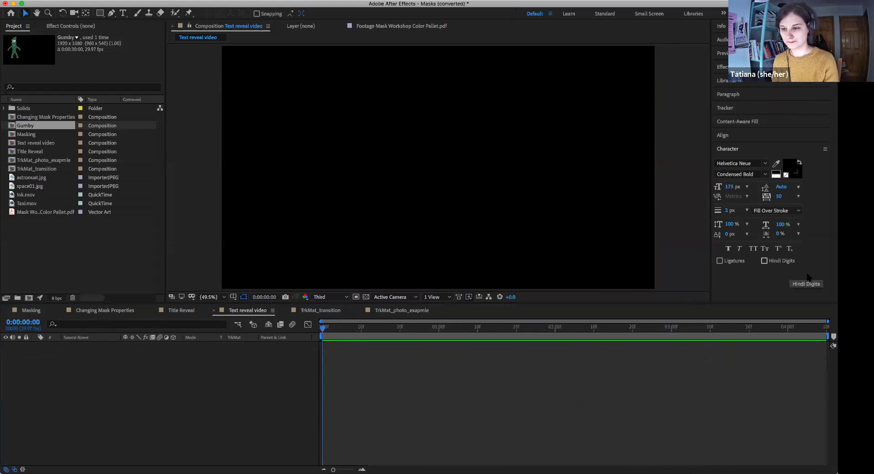
left_click(266, 3)
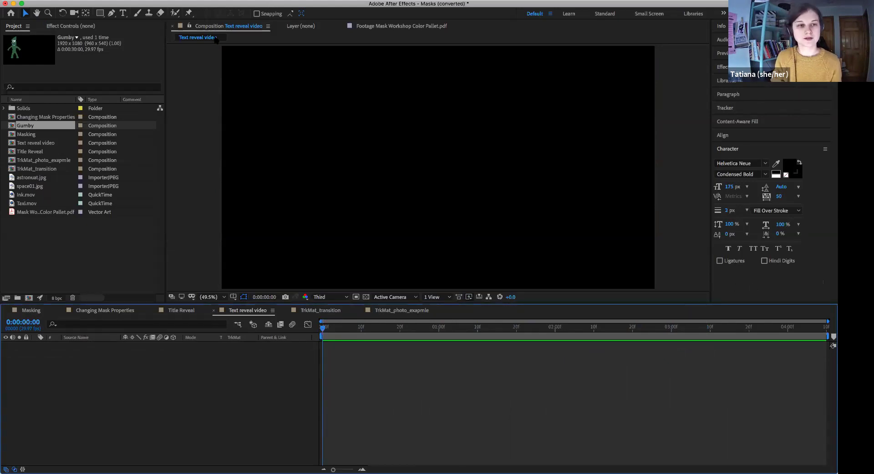
Add the Taxi.mov footage to the empty Text reveal video composition and select its layer
left_click(29, 204)
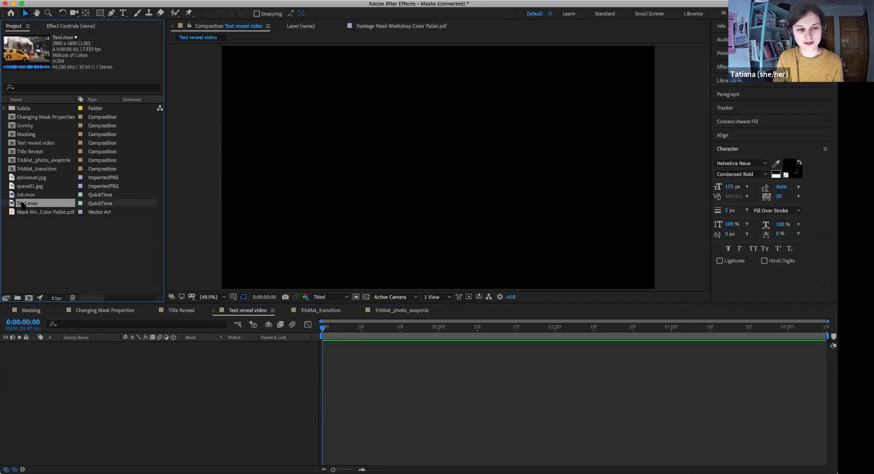
left_click_drag(32, 207, 122, 400)
left_click(106, 370)
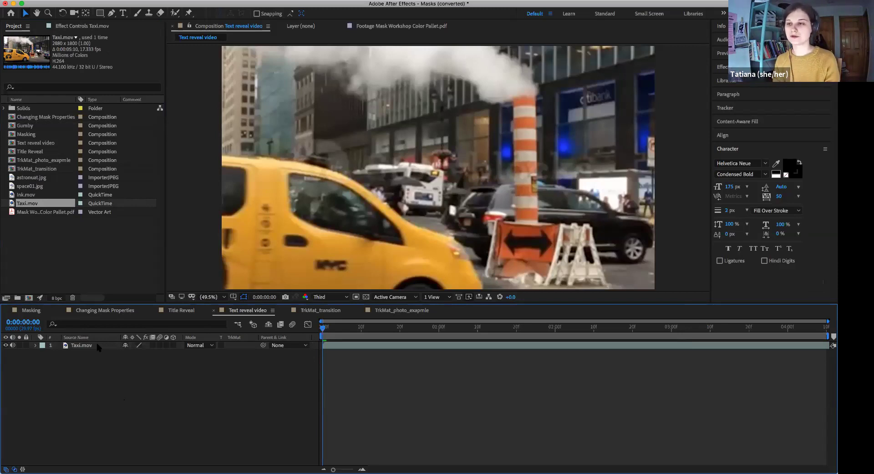
left_click(83, 347)
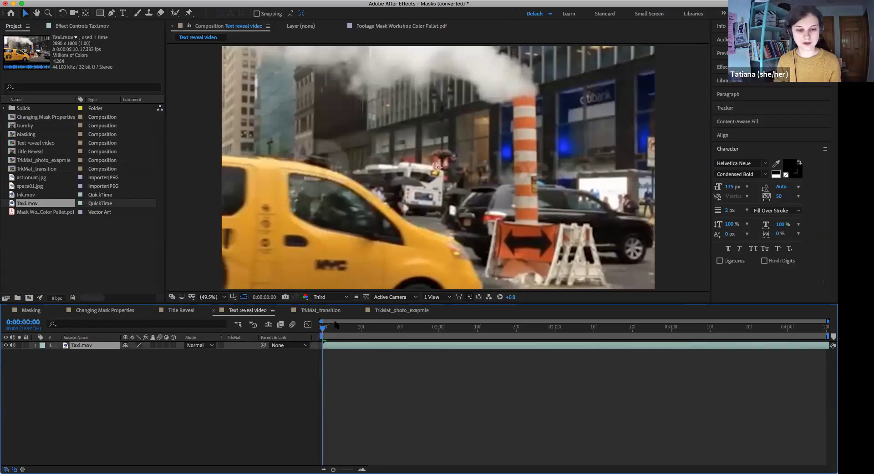
Scrub and play the newly added taxi footage to check its framing and how the taxi crosses the frame
left_click_drag(329, 331, 595, 320)
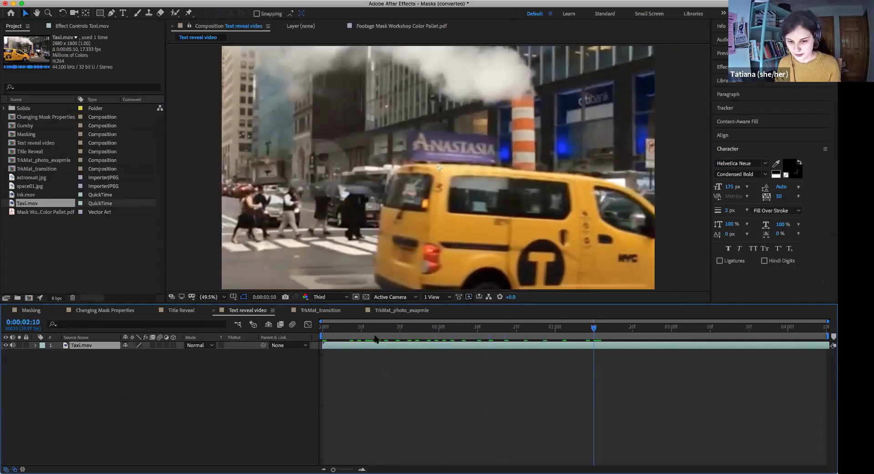
left_click(354, 330)
key("space")
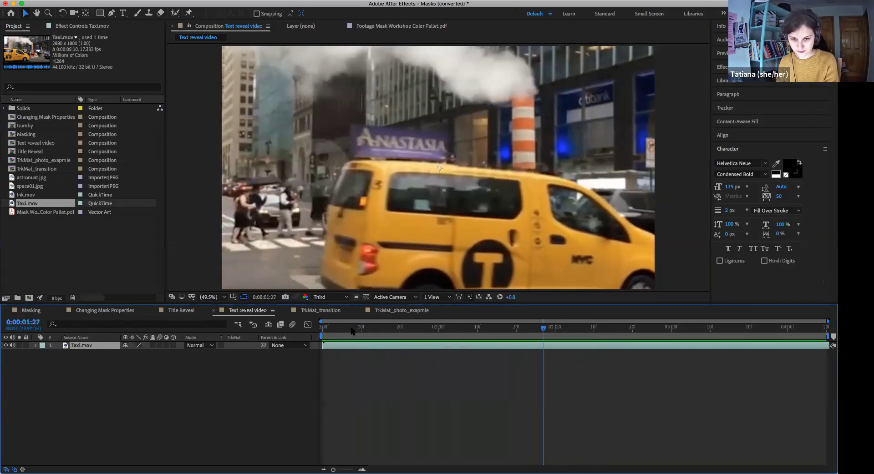
key("space")
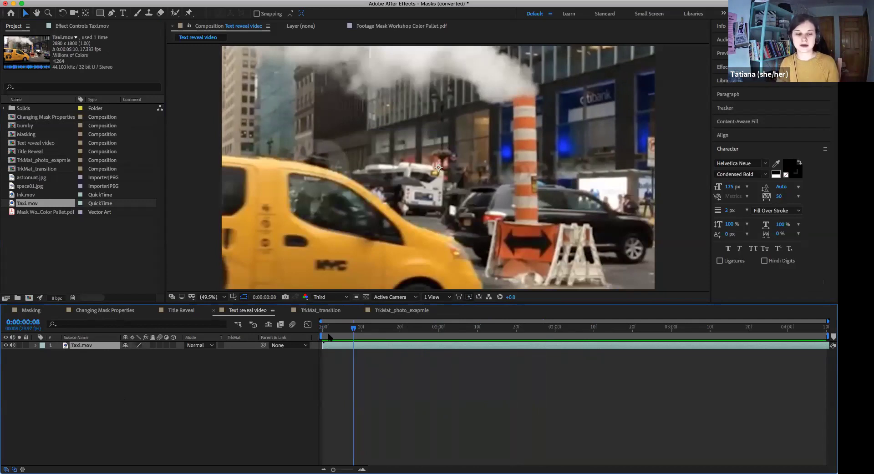
Set the Taxi.mov layer's Scale to 67% so the footage fits the composition frame
left_click(35, 346)
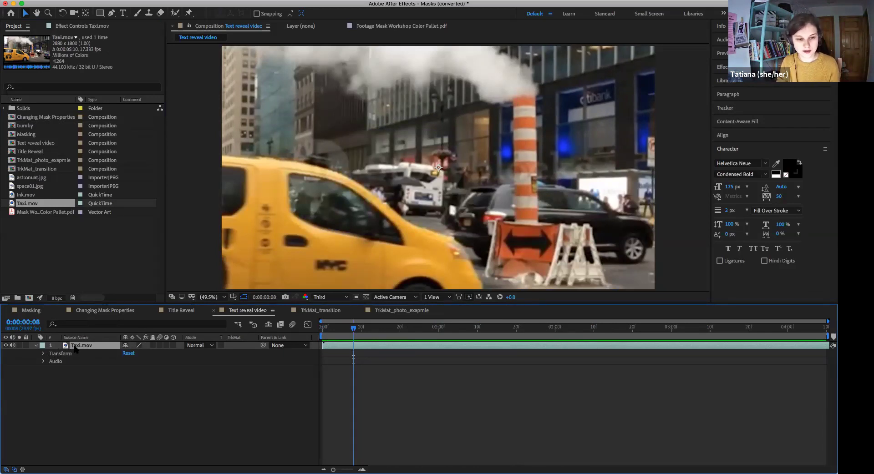
left_click(36, 345)
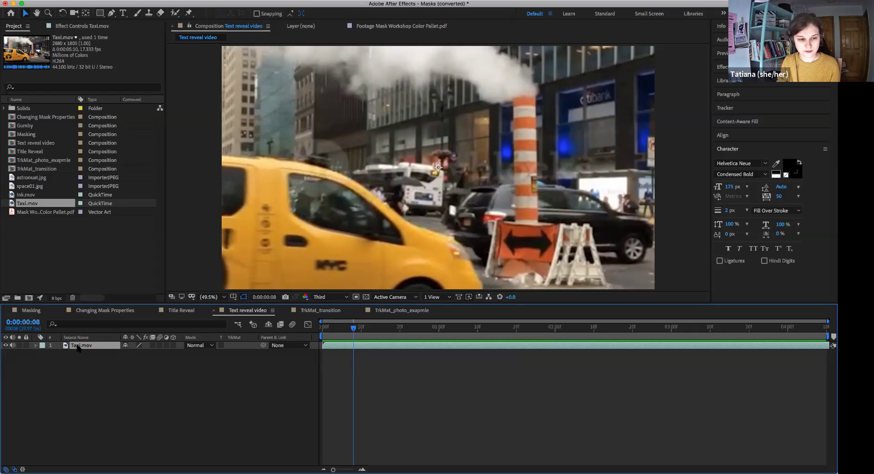
left_click(36, 346)
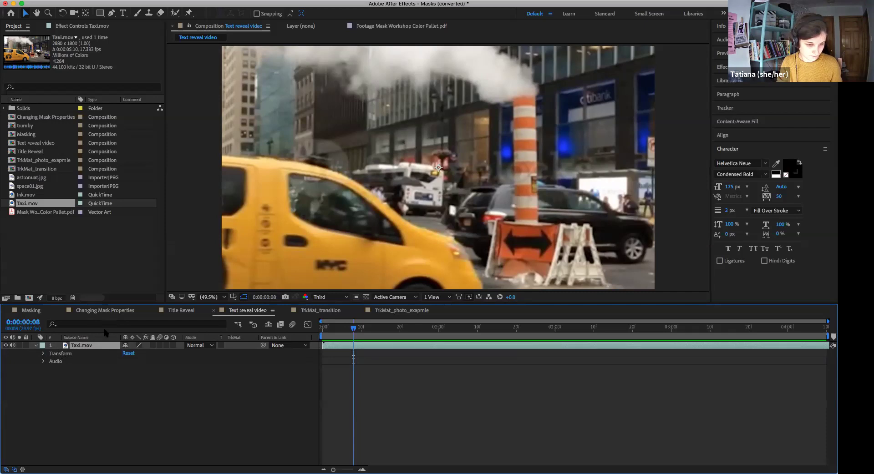
left_click(43, 354)
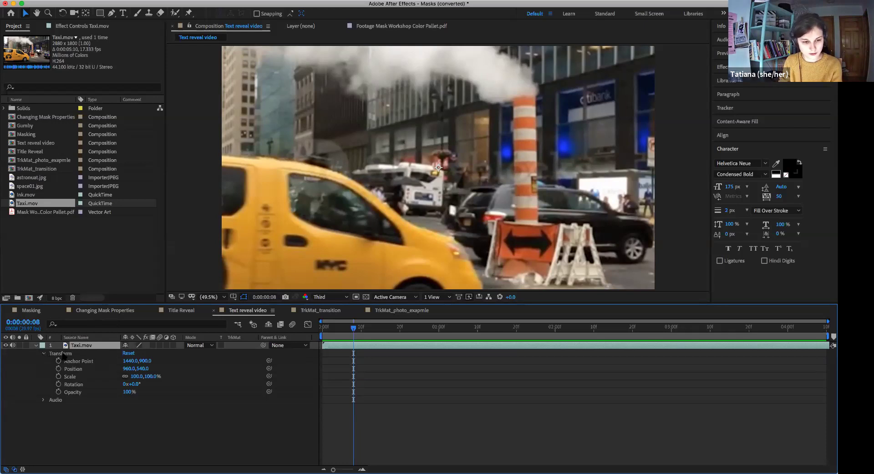
left_click(72, 377)
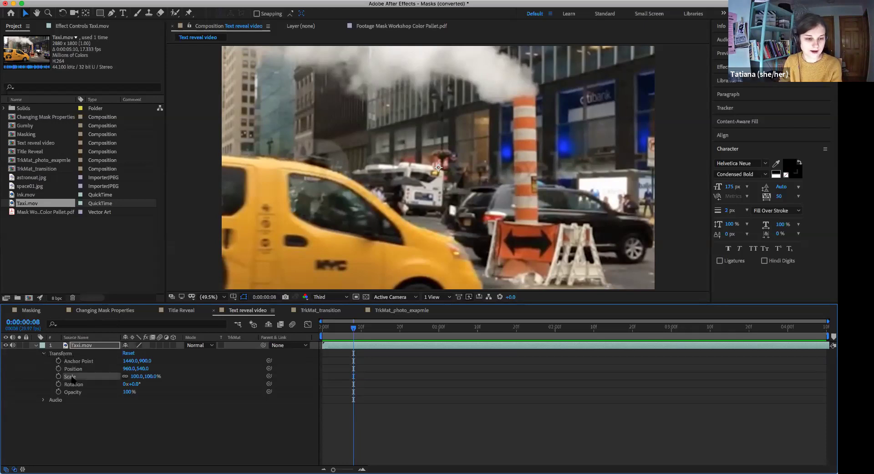
left_click_drag(147, 377, 126, 368)
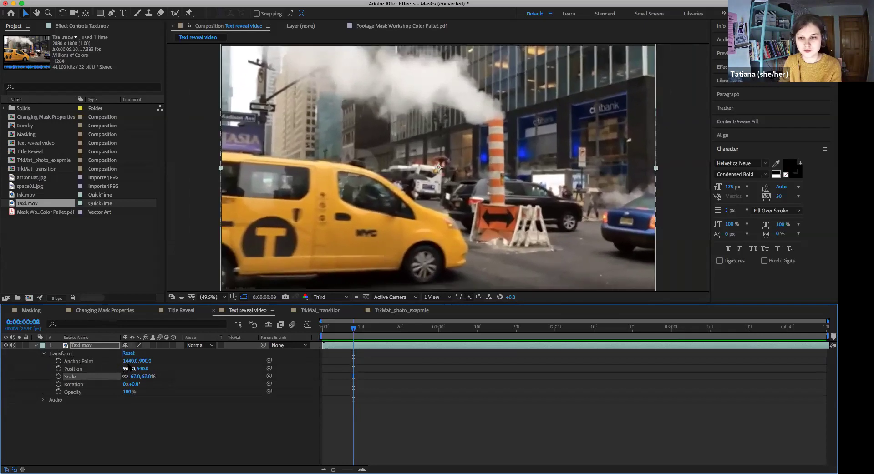
Play the scaled taxi footage from its opening frames and collapse the Taxi.mov layer's properties
left_click_drag(354, 327, 330, 327)
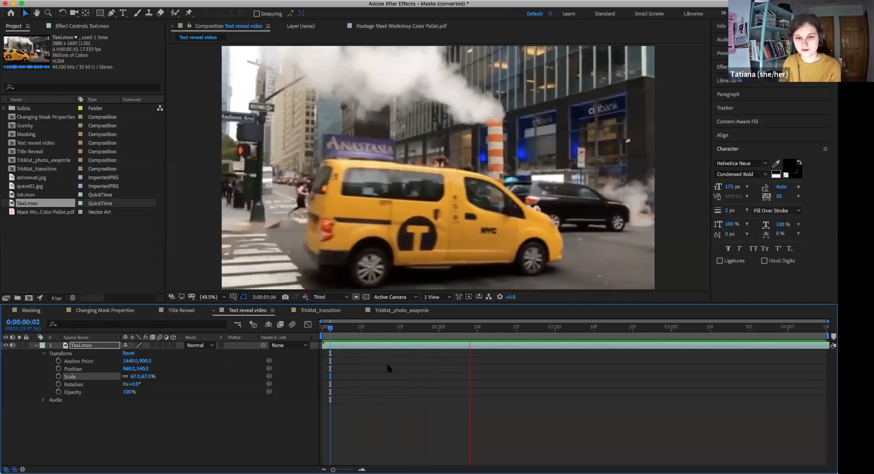
key("space")
left_click_drag(383, 331, 333, 333)
left_click(35, 345)
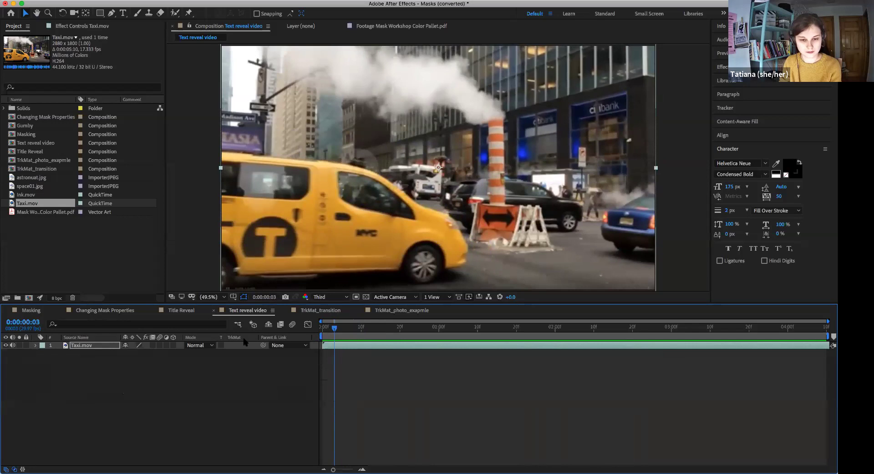
key("space")
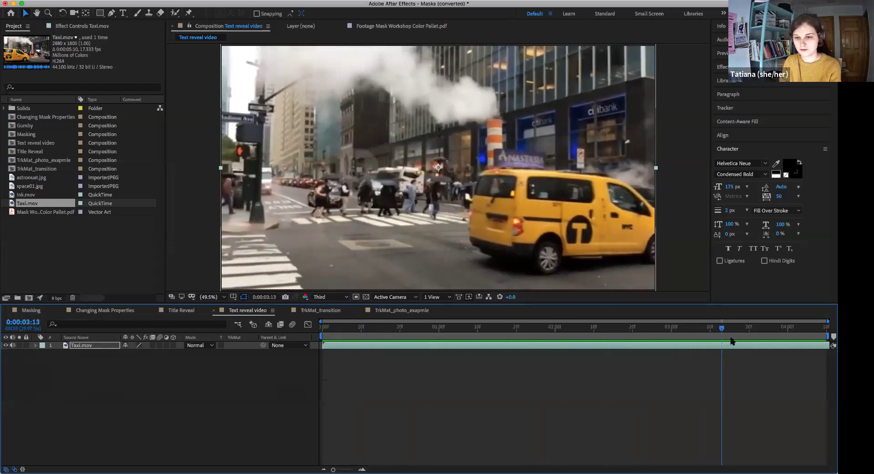
key("space")
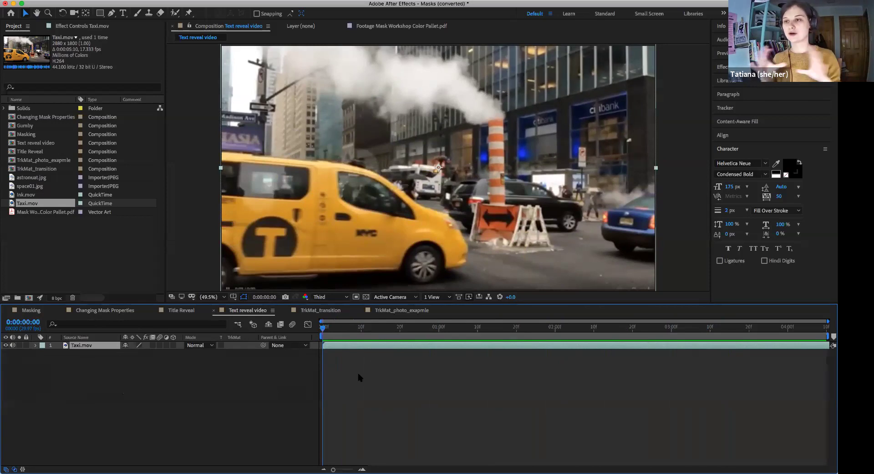
Review the feathered mask wipe in the Title Reveal composition, and compare it with the taxi's movement in Text reveal video
left_click(187, 313)
left_click_drag(369, 332, 388, 331)
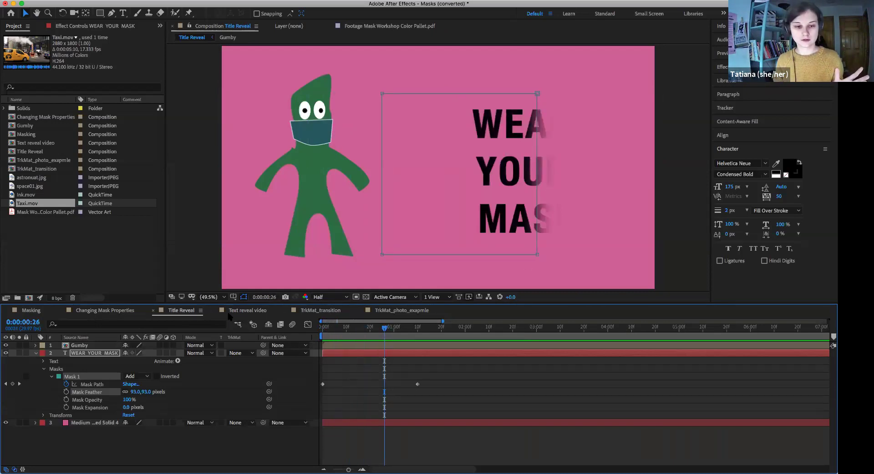
left_click(247, 310)
left_click_drag(333, 330, 337, 333)
key("space")
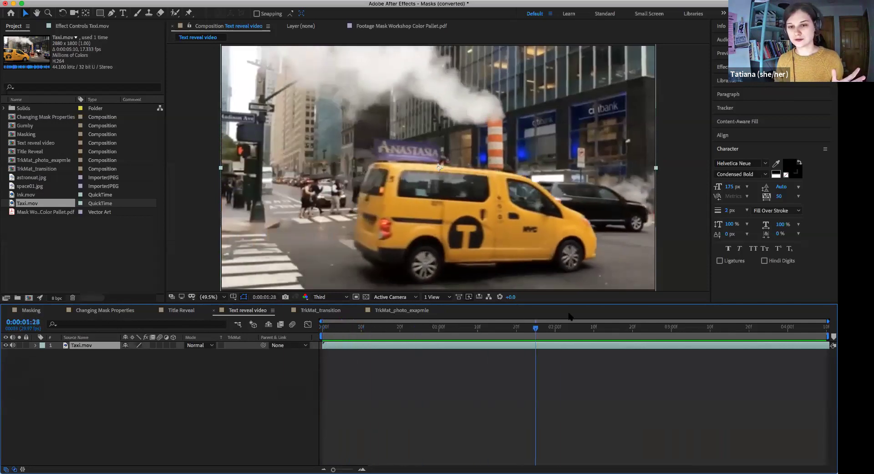
left_click_drag(452, 323, 311, 329)
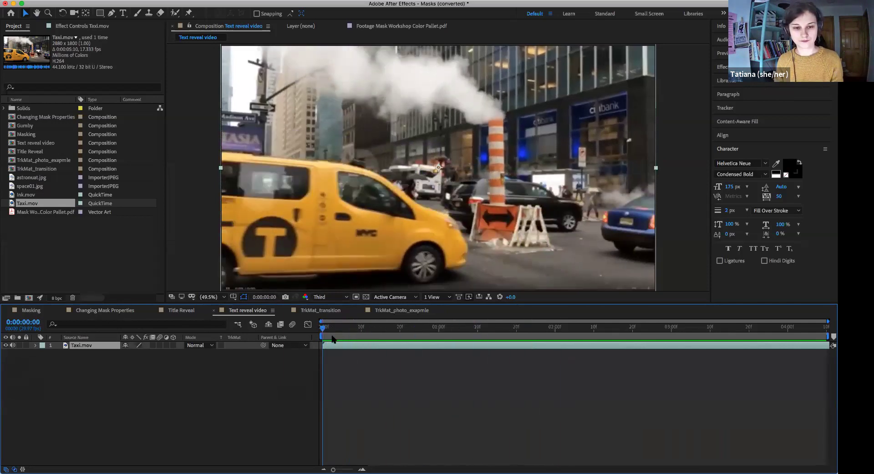
Add a text layer reading NYC over the taxi at the first frame
left_click(123, 13)
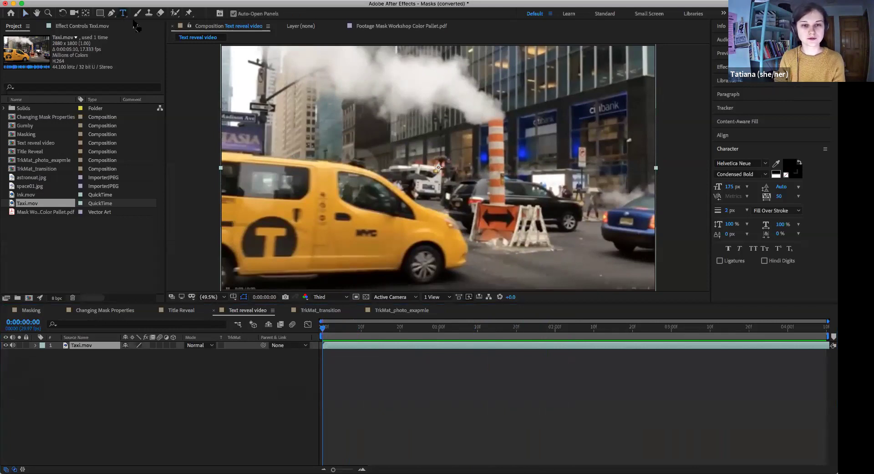
left_click(321, 196)
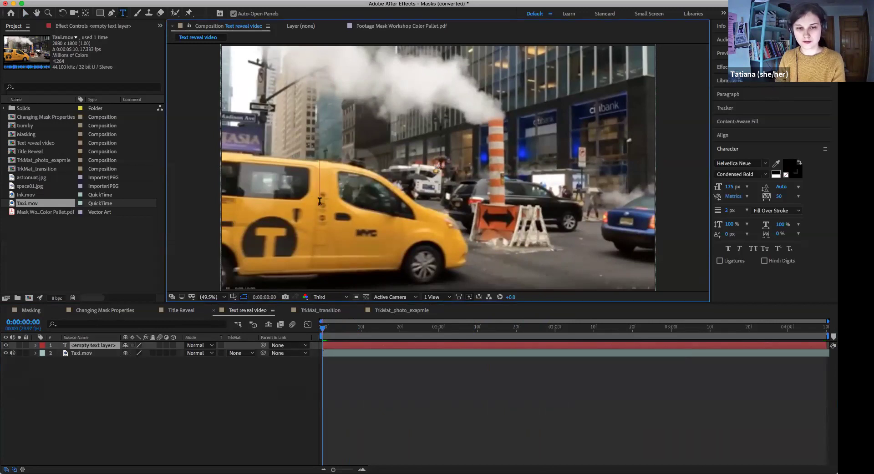
type("NYC")
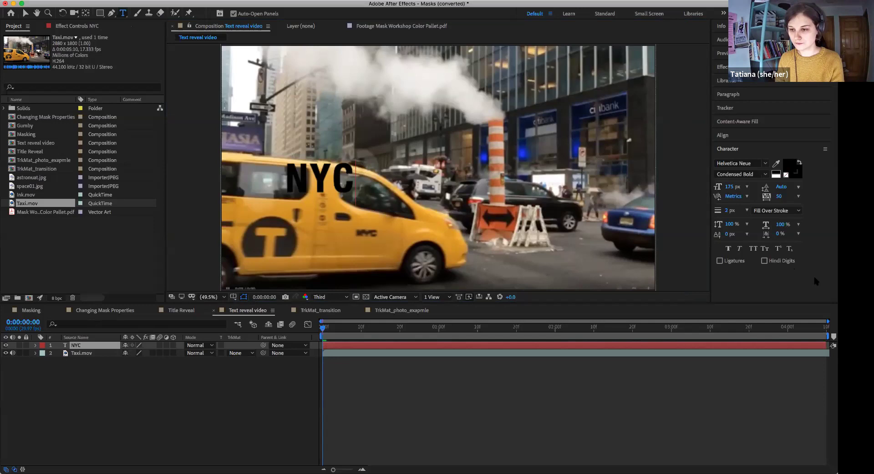
left_click(675, 7)
Give the NYC text a white fill and enlarge its font size to 258 px
left_click_drag(353, 183, 283, 176)
left_click_drag(351, 182, 284, 177)
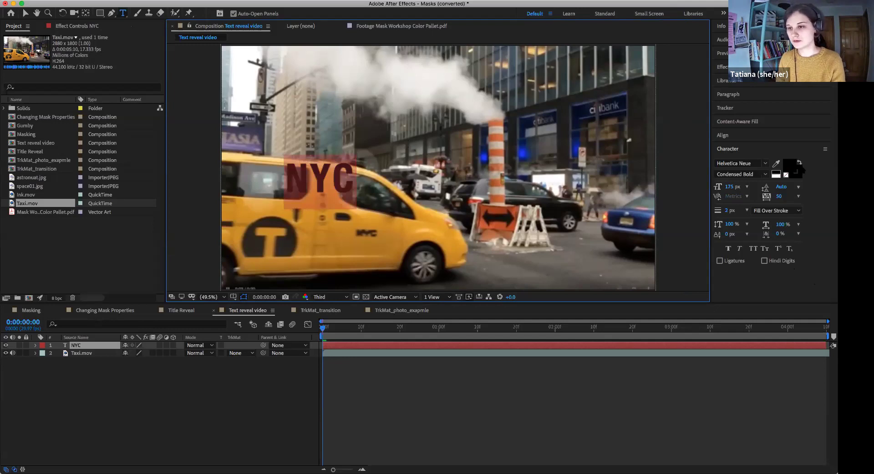
left_click(776, 172)
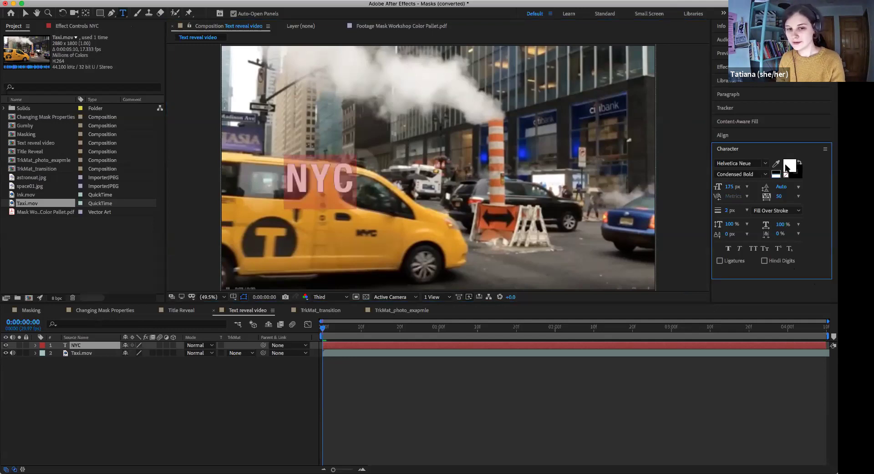
left_click_drag(732, 186, 746, 187)
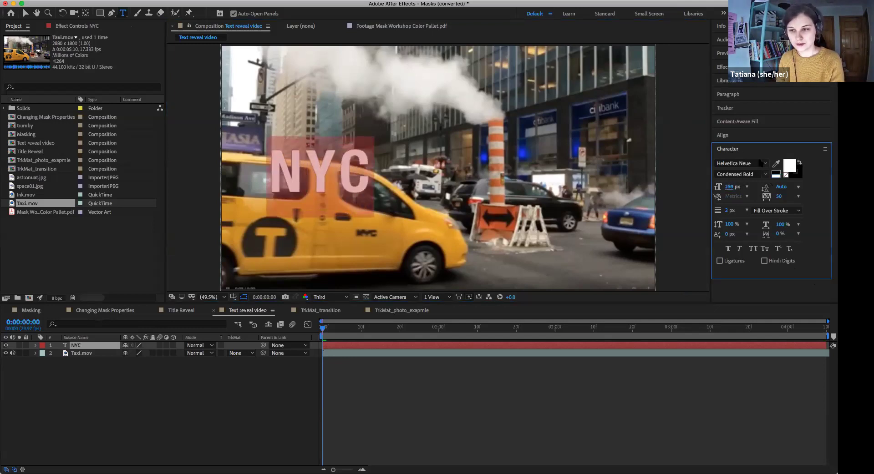
Change the NYC text's font to Arial Black
left_click(760, 163)
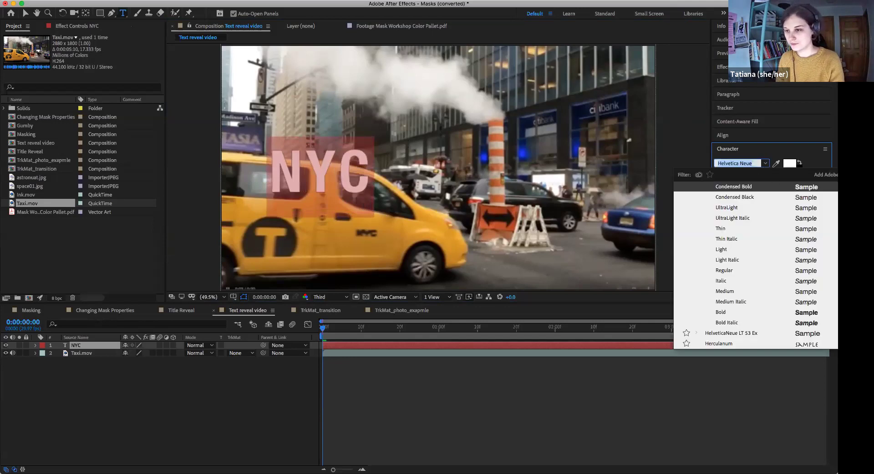
scroll(755, 263, "up", 20)
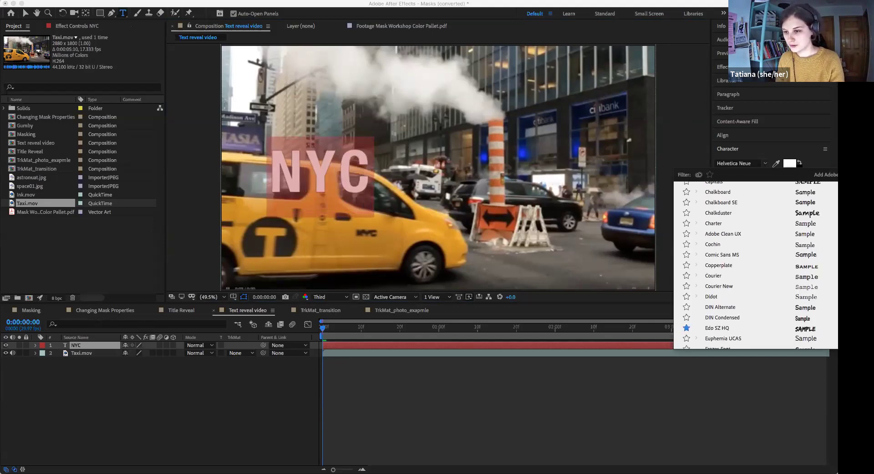
scroll(815, 253, "down", 2)
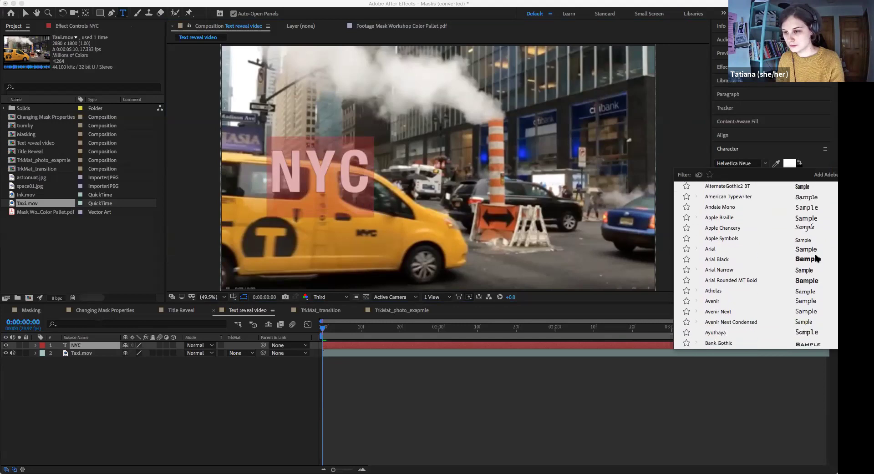
left_click(814, 258)
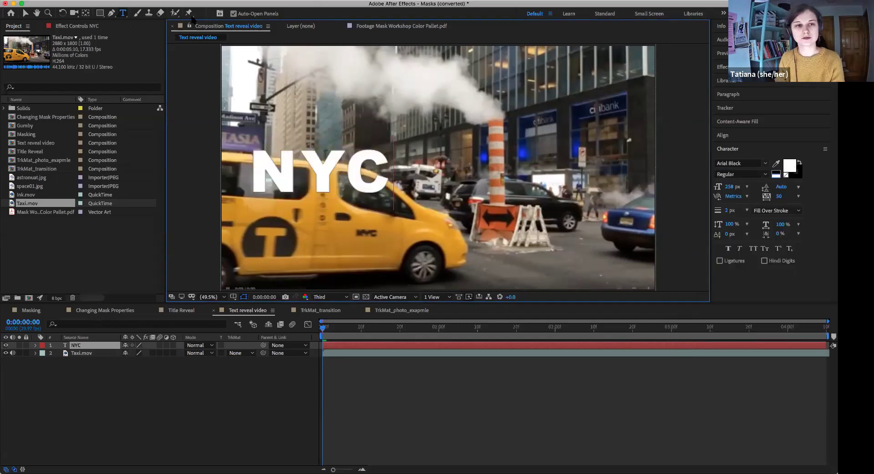
Move the NYC text toward the front of the taxi with the Selection tool
left_click(26, 14)
left_click_drag(350, 166, 392, 202)
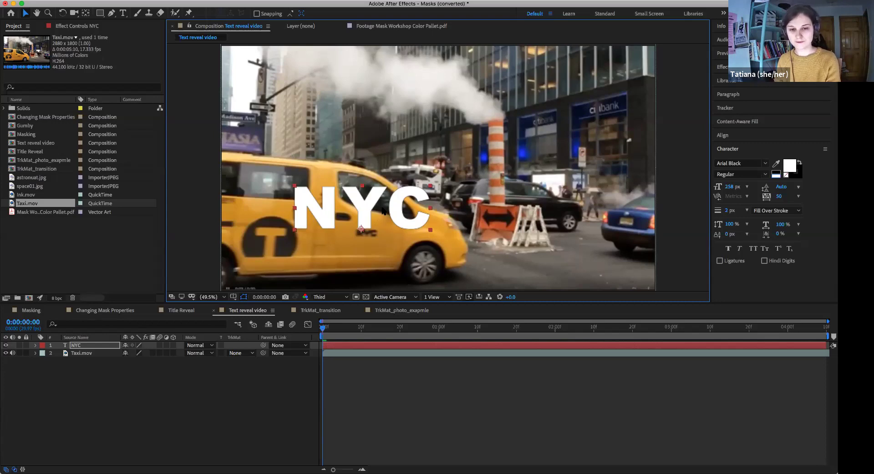
left_click_drag(369, 206, 431, 220)
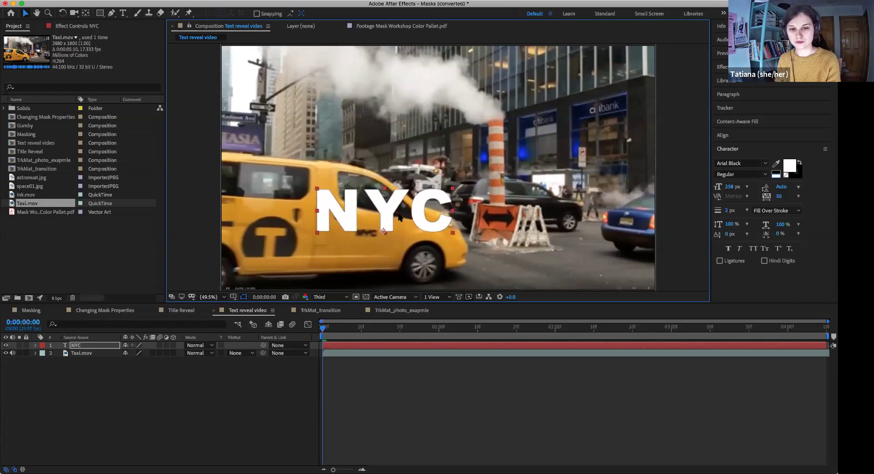
Add a trial text layer reading fghdrtrnrv above the NYC title, and undo it
left_click(123, 12)
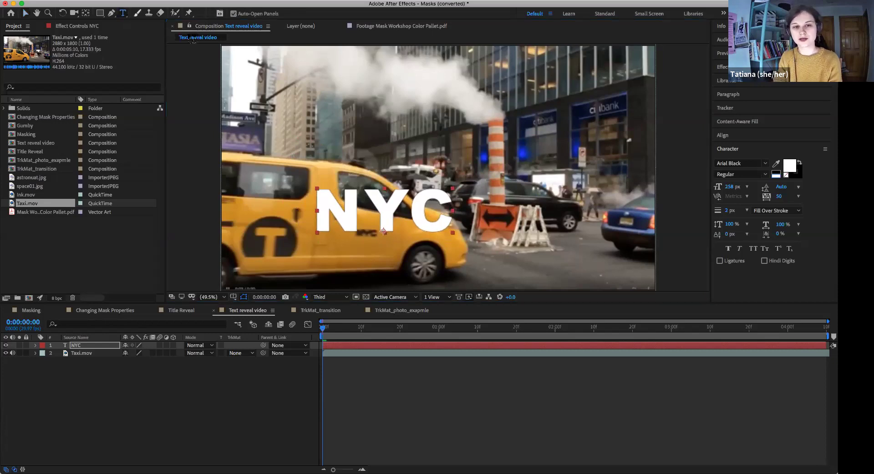
left_click(409, 155)
type("fghdrtrnr")
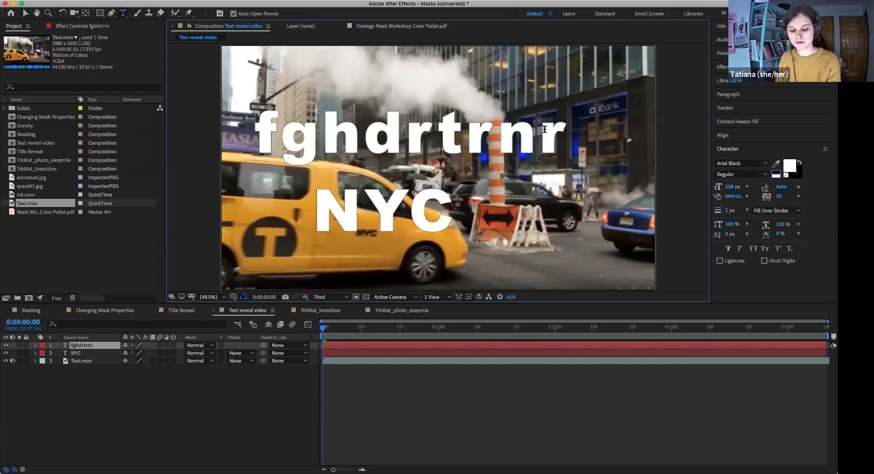
type("v")
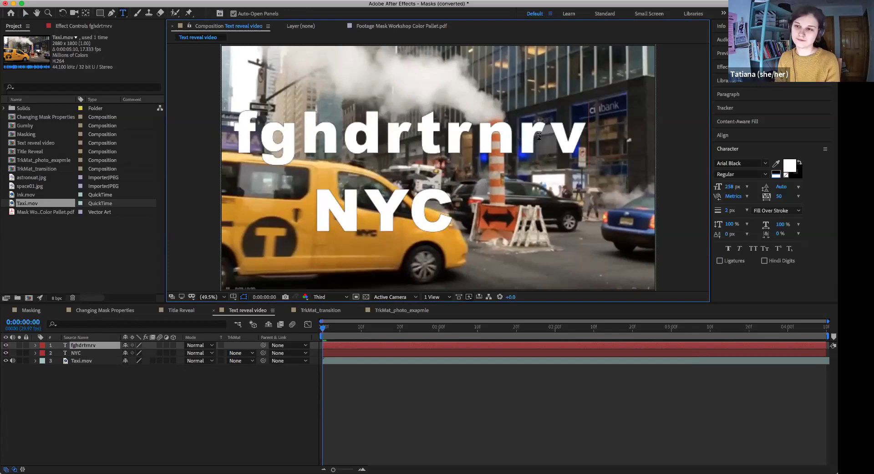
key("super+z")
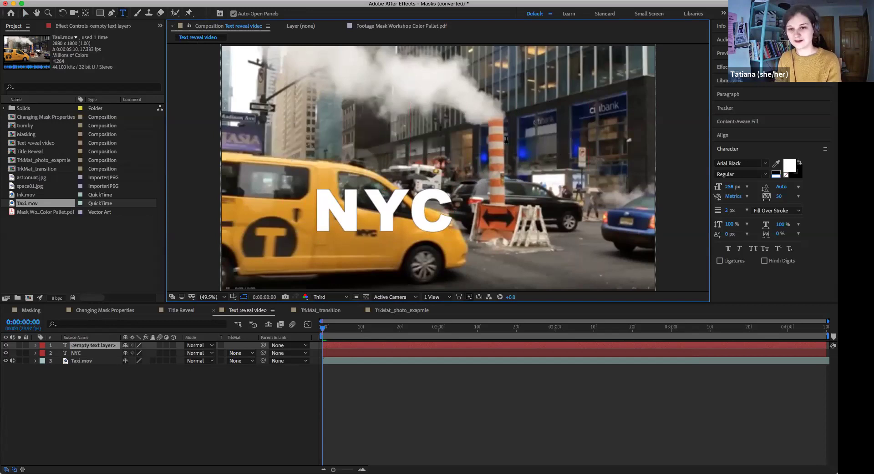
key("super+z")
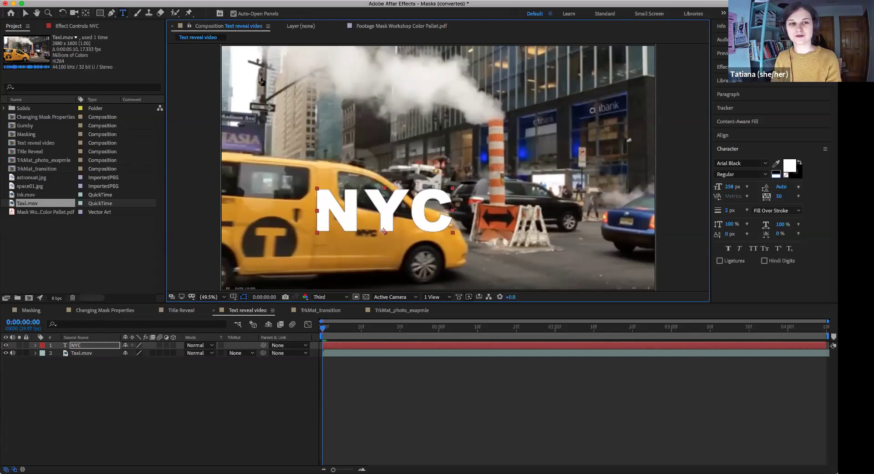
Nudge the NYC text slightly upward over the taxi's front door with the Selection tool
left_click(26, 13)
left_click_drag(391, 206, 393, 208)
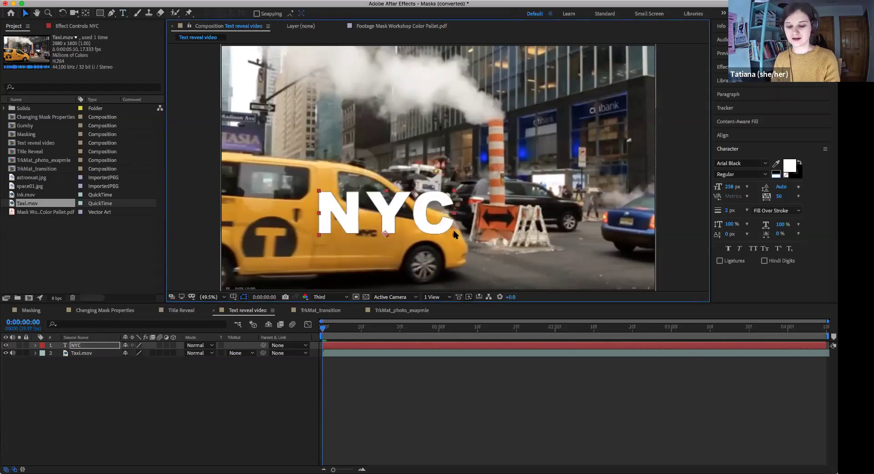
left_click_drag(426, 202, 425, 199)
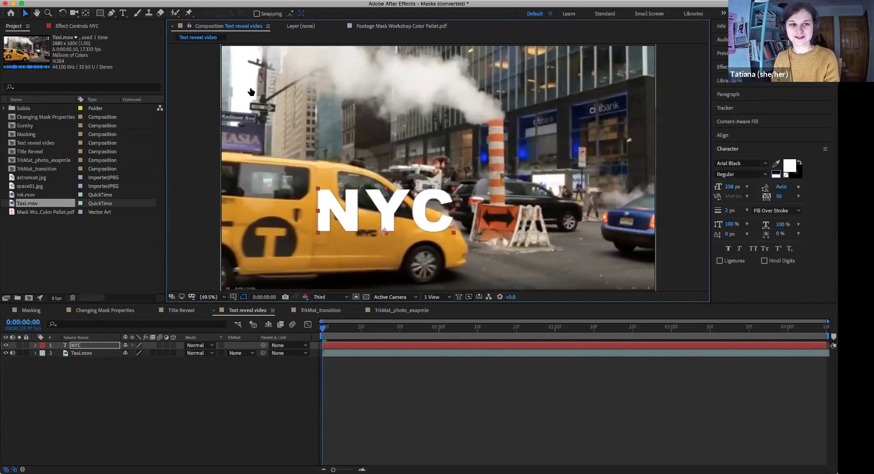
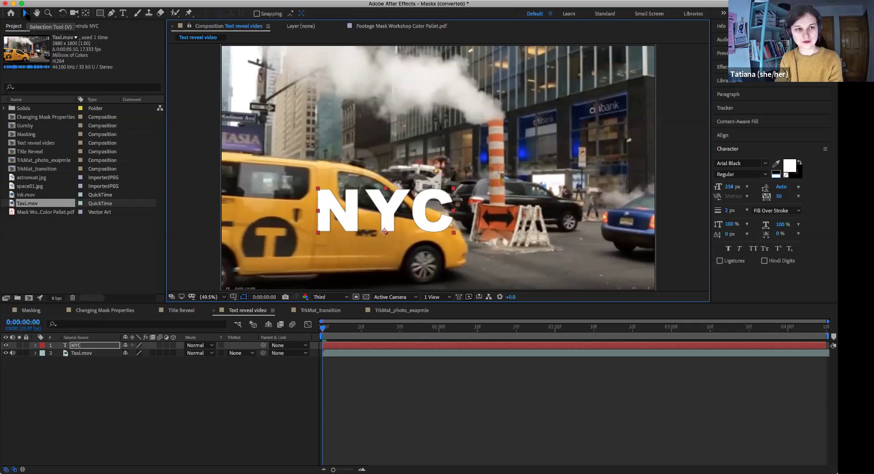
left_click(25, 15)
mouse_move(332, 193)
left_mouse_down()
mouse_move(386, 100)
mouse_move(467, 196)
mouse_move(364, 75)
mouse_move(338, 173)
mouse_move(352, 206)
mouse_move(336, 182)
left_mouse_up()
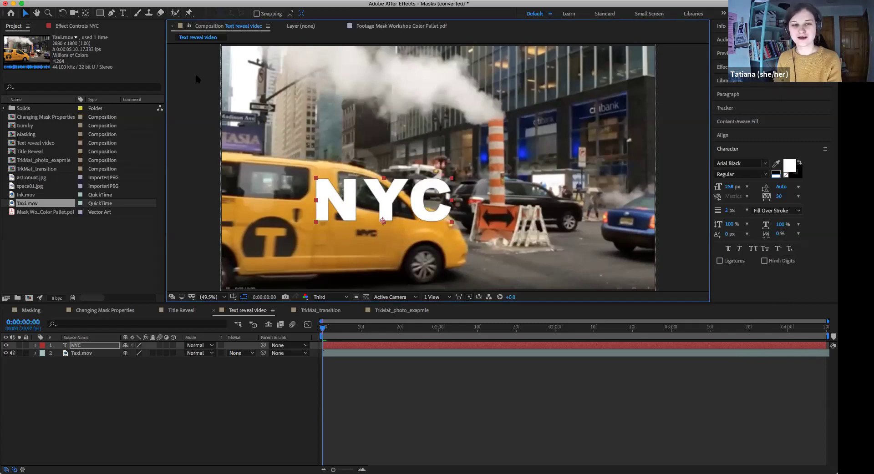
Reposition the NYC text over the taxi's doors while the Type tool is active
left_click(122, 13)
left_click(411, 207)
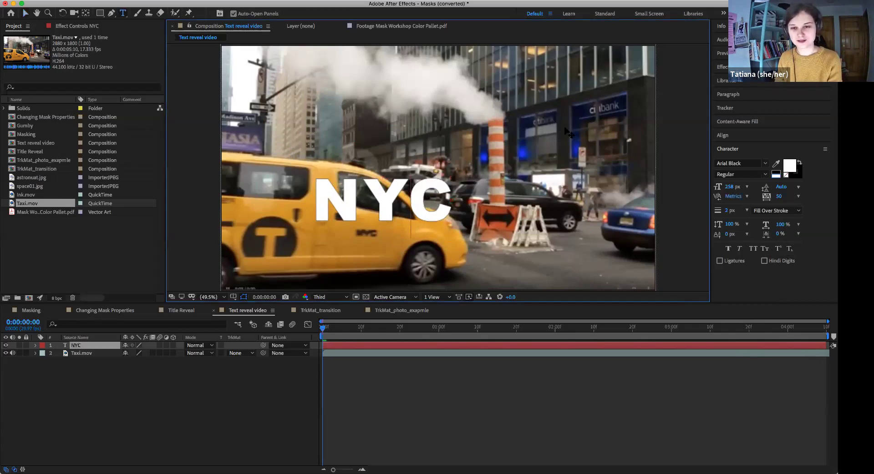
mouse_move(554, 132)
left_mouse_down()
mouse_move(589, 125)
mouse_move(568, 128)
left_mouse_up()
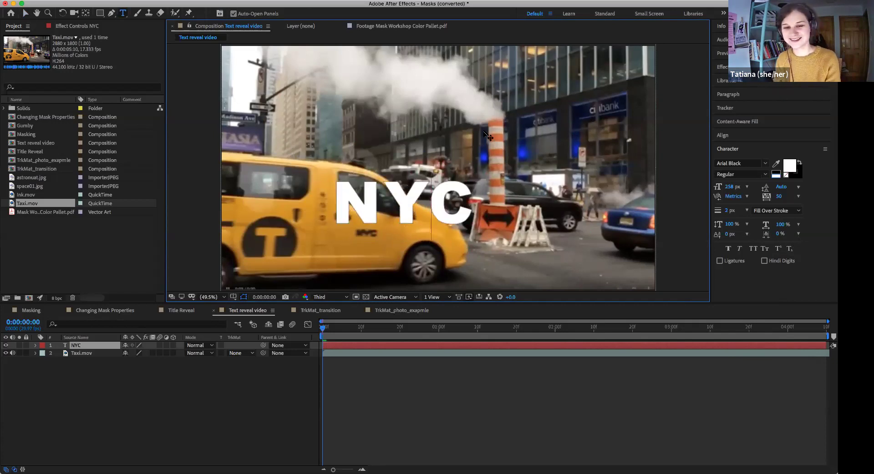
left_click_drag(512, 156, 509, 174)
left_click(358, 221)
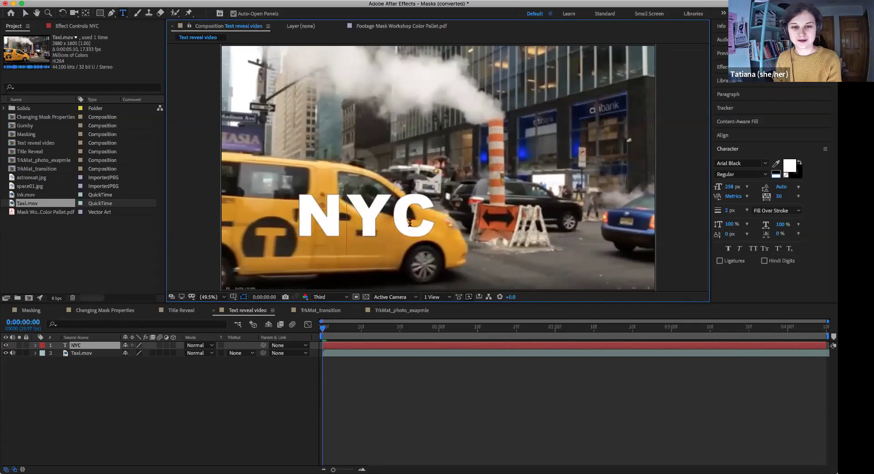
left_click_drag(480, 208, 460, 217)
mouse_move(470, 116)
left_mouse_down()
mouse_move(402, 97)
mouse_move(484, 106)
left_mouse_up()
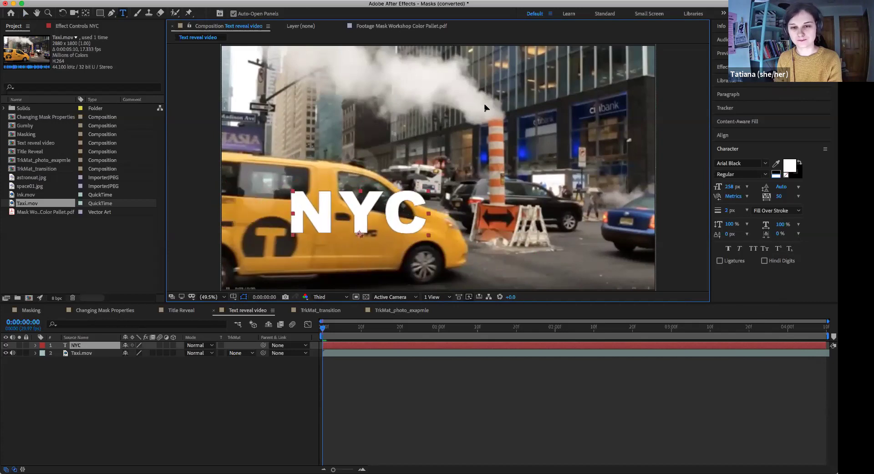
Preview the taxi driving past behind the NYC text from the start of the composition
left_click(117, 376)
key("space")
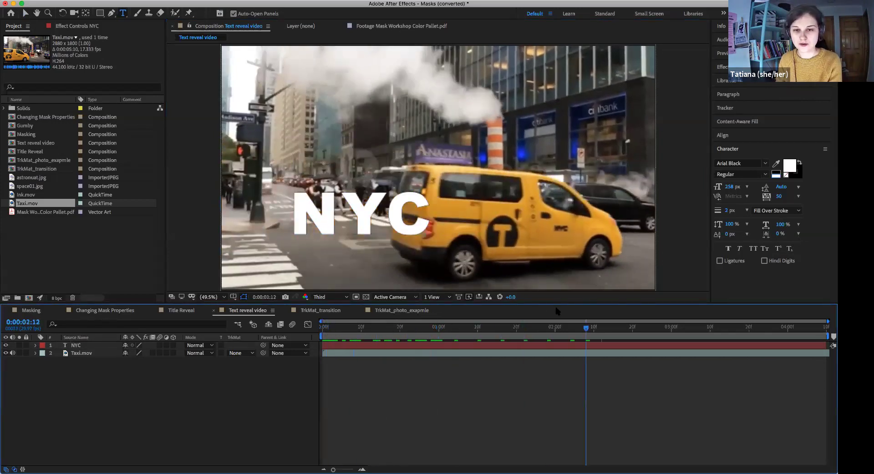
left_click(372, 328)
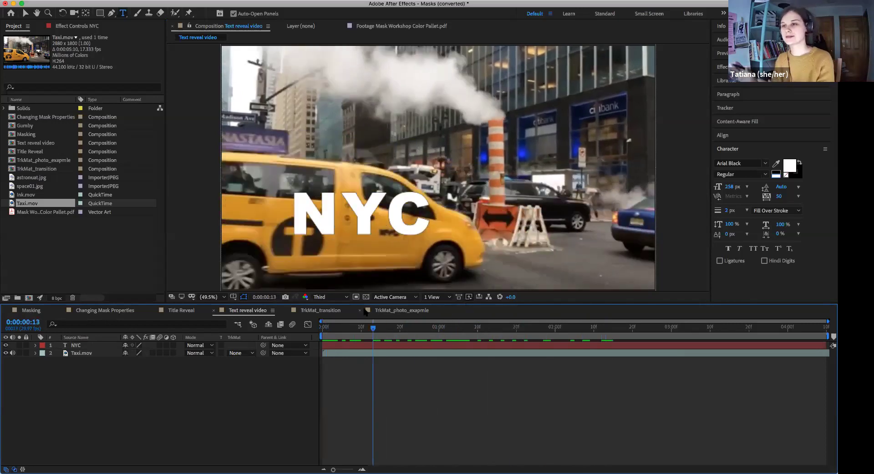
key("space")
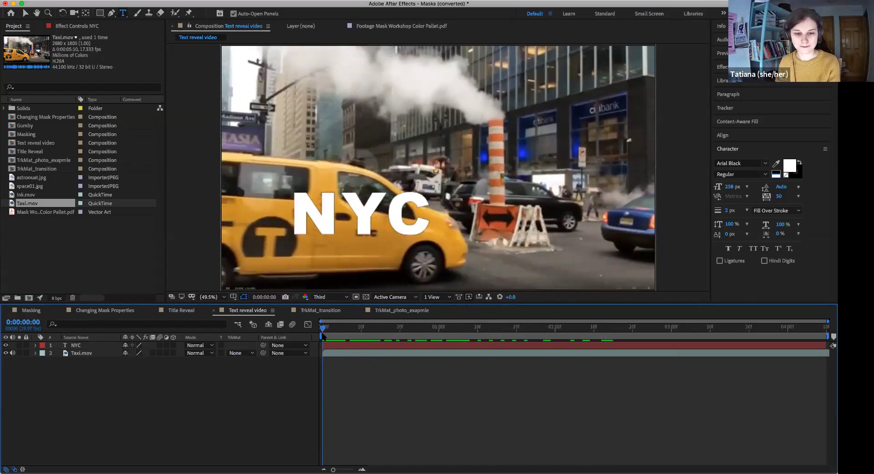
At 0:00:02:09, draw a closed Pen mask on the NYC layer that encloses the whole title
left_click_drag(458, 330, 591, 328)
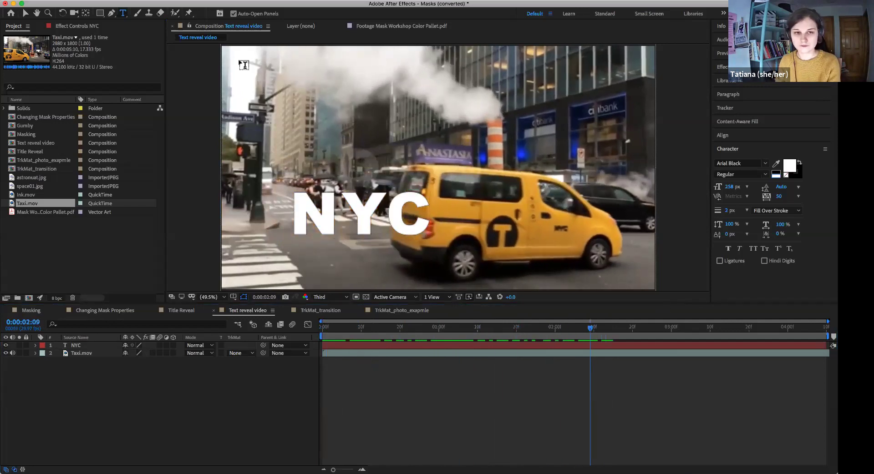
left_click(200, 5)
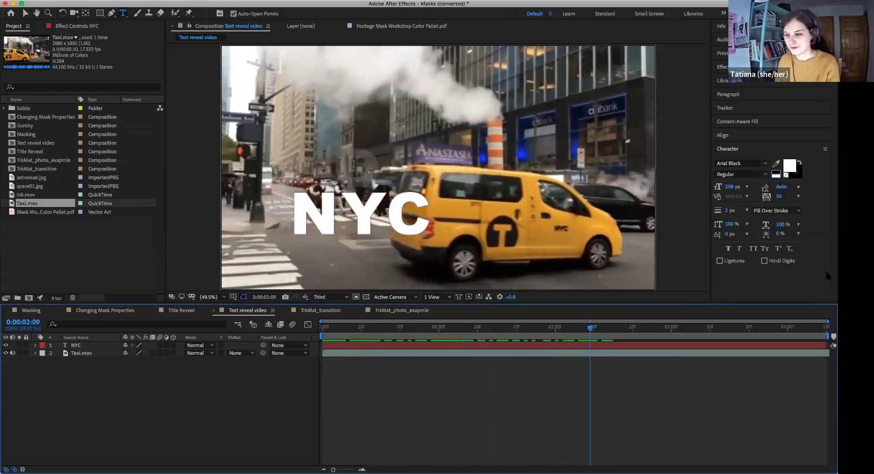
left_click(111, 14)
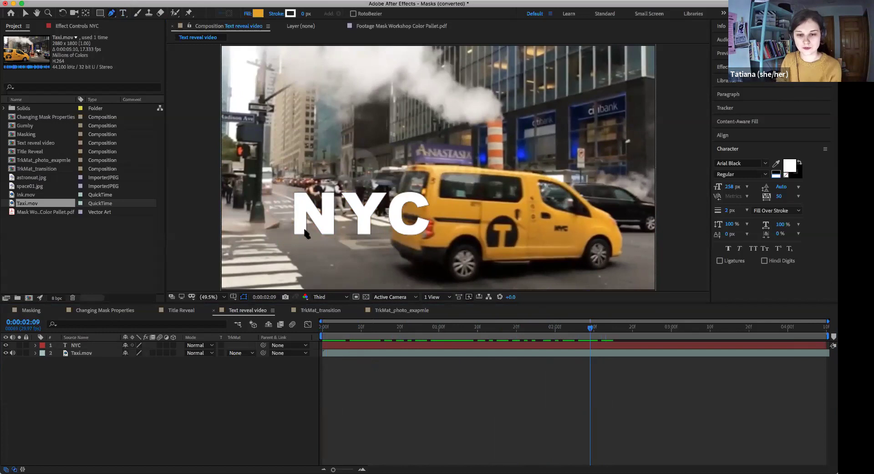
left_click(82, 346)
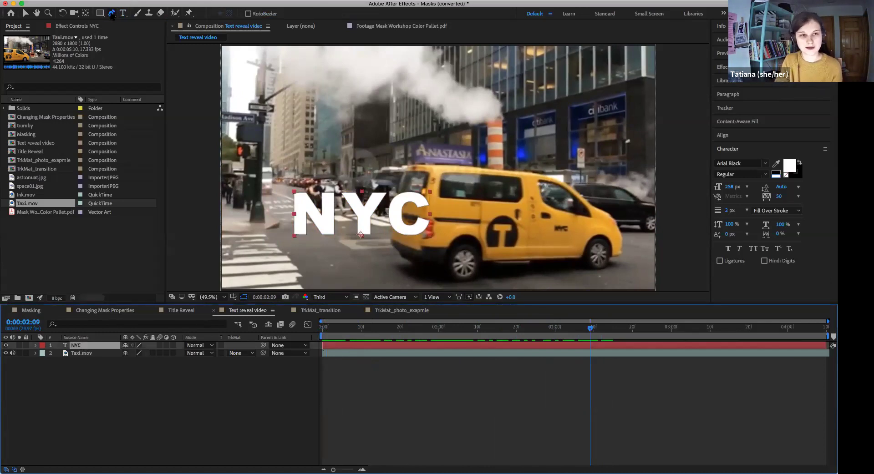
left_click(442, 214)
left_click(435, 165)
left_click(278, 179)
left_click(279, 226)
left_click_drag(297, 253, 384, 249)
left_click(434, 242)
left_click(443, 214)
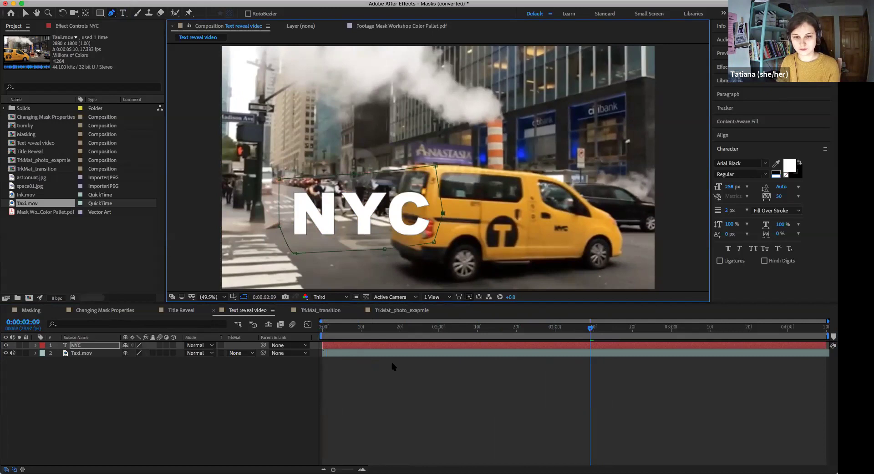
At 0:00:02:22, expand the NYC layer's Mask 1 properties and select its Mask Path
left_click_drag(590, 328, 640, 331)
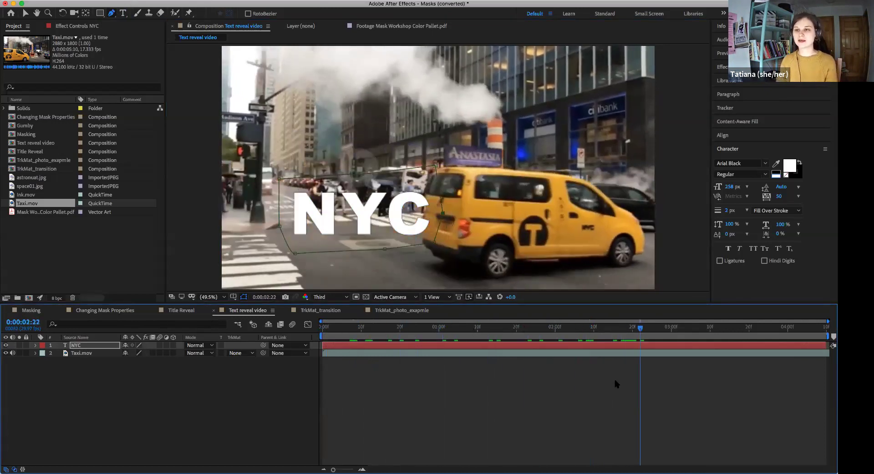
left_click(85, 347)
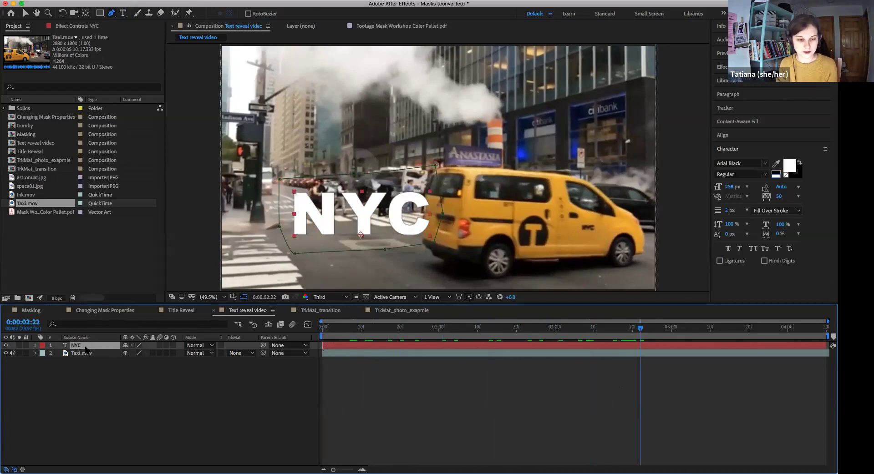
left_click(36, 346)
left_click(55, 362)
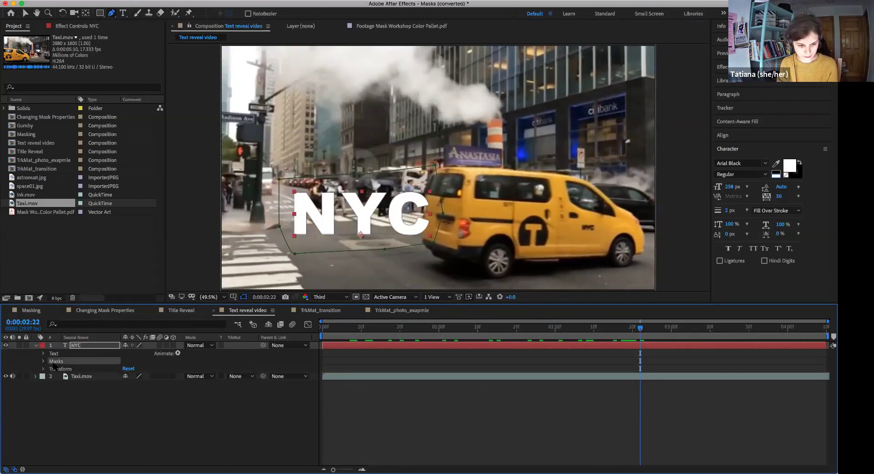
left_click(43, 362)
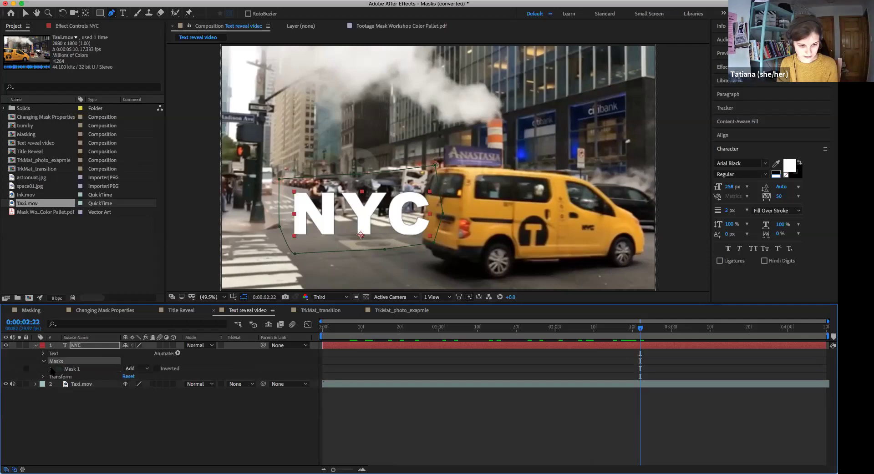
left_click(51, 369)
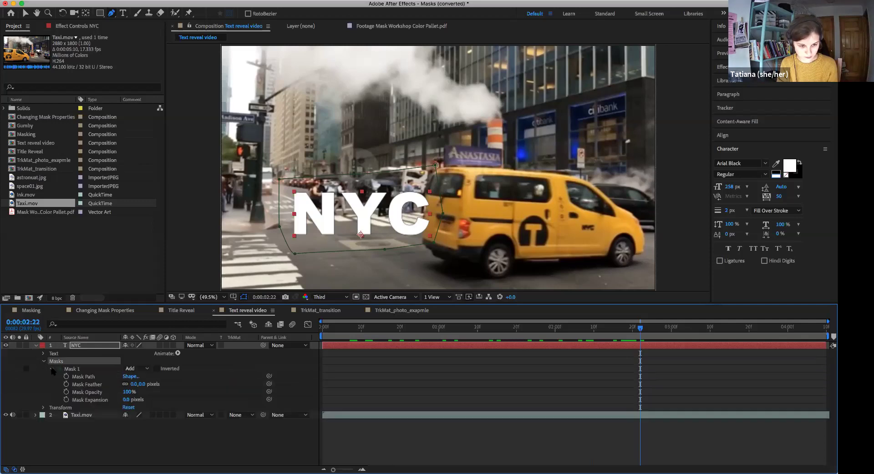
left_click(86, 377)
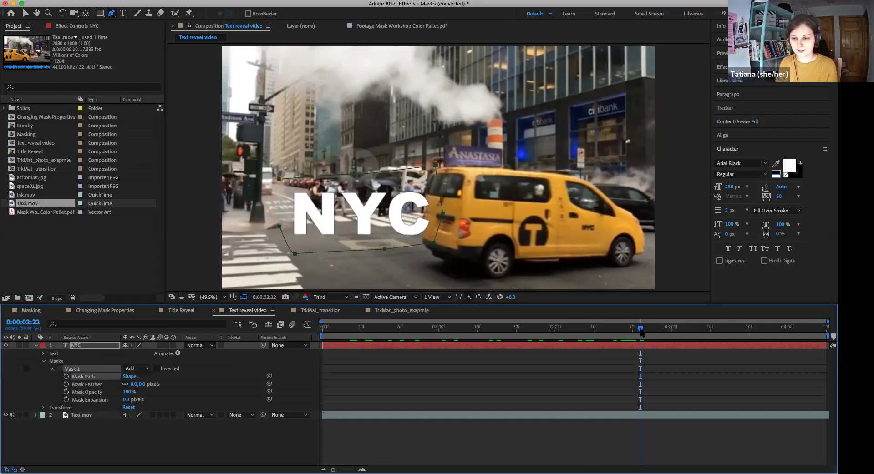
left_click_drag(641, 329, 610, 330)
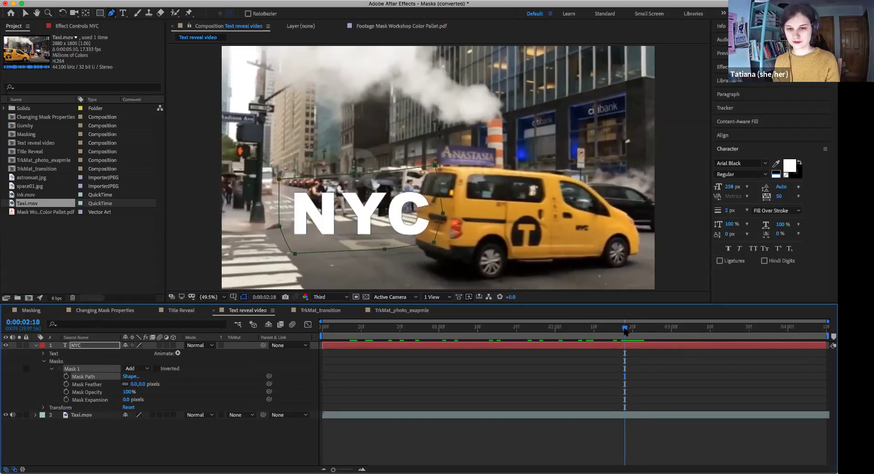
left_click_drag(627, 329, 670, 329)
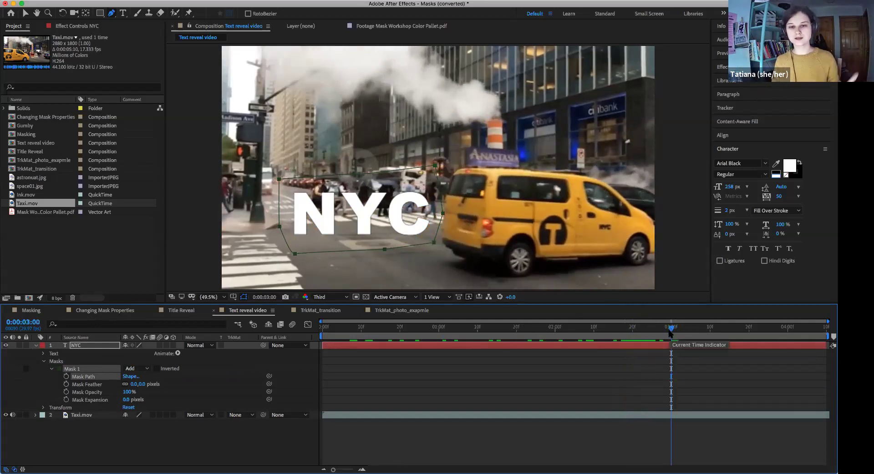
left_click(349, 347)
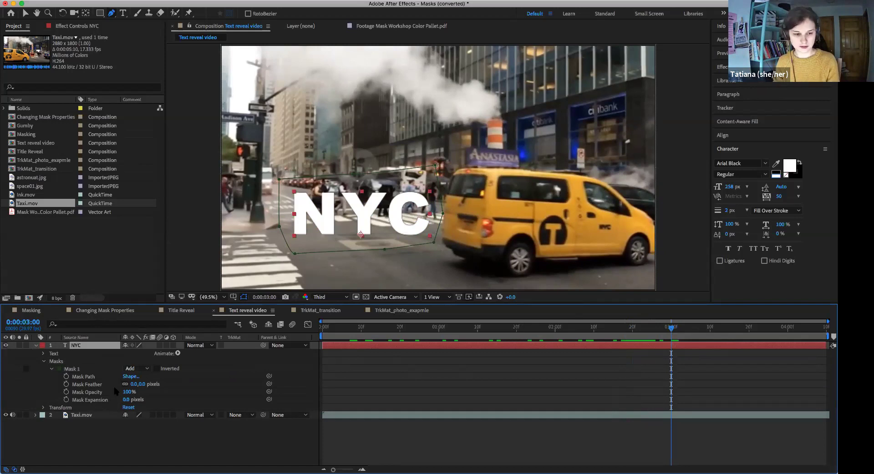
left_click(435, 191)
key("super+z")
key("super+z")
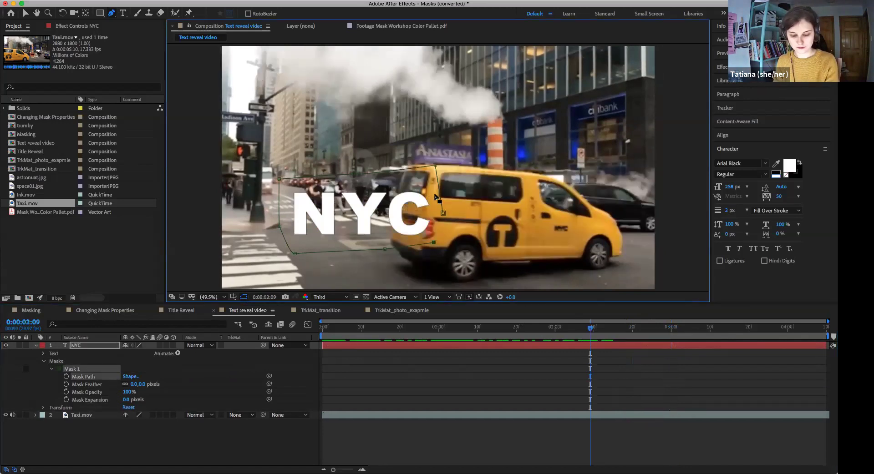
Enlarge the NYC text layer together with its mask by pulling its upper corner outward
key("v")
left_click(435, 195)
left_click_drag(429, 192, 448, 175)
left_click(455, 347)
At 0:00:03:08, with the taxi past the title, turn on keyframing for the Mask Path of the NYC layer's Mask 1
key("Page_Down")
key("Page_Down")
left_click(73, 369)
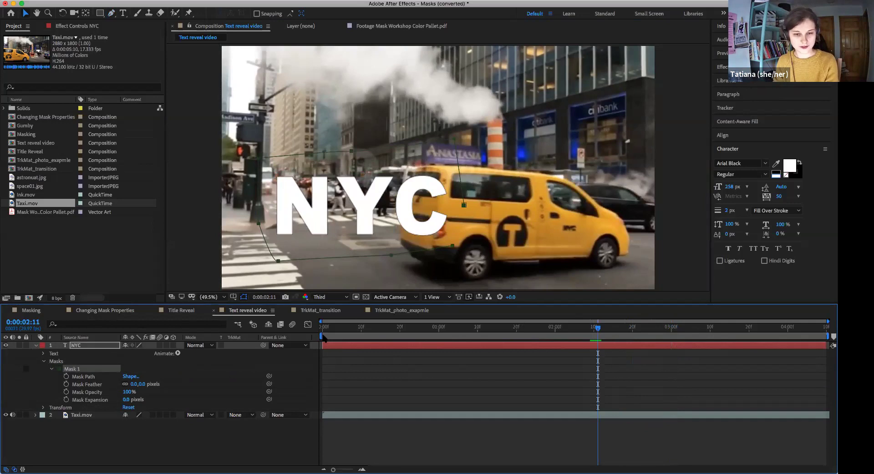
left_click_drag(598, 327, 702, 326)
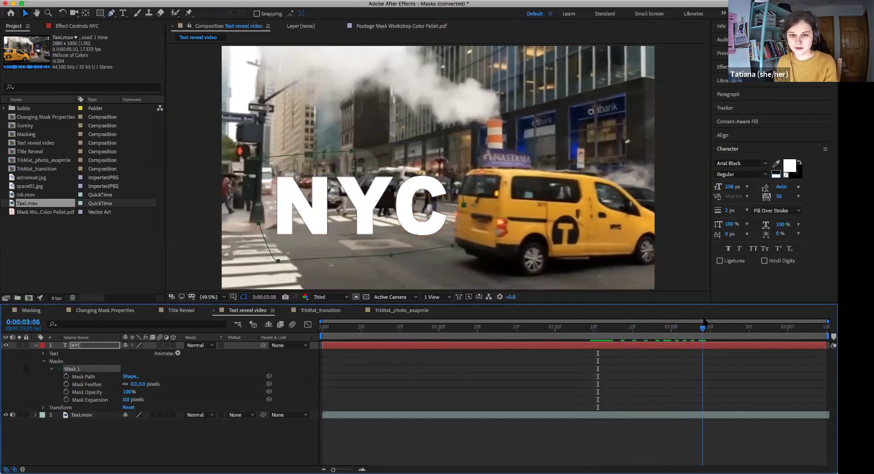
left_click(438, 186)
left_click(438, 186)
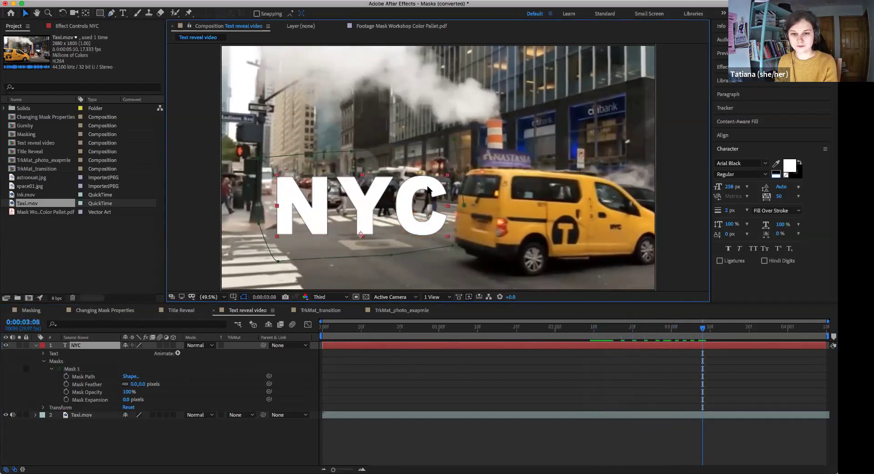
left_click(84, 377)
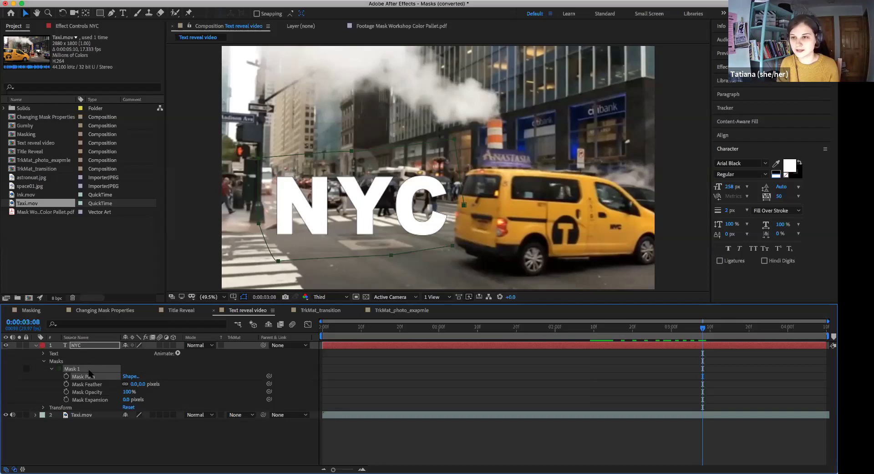
left_click(66, 377)
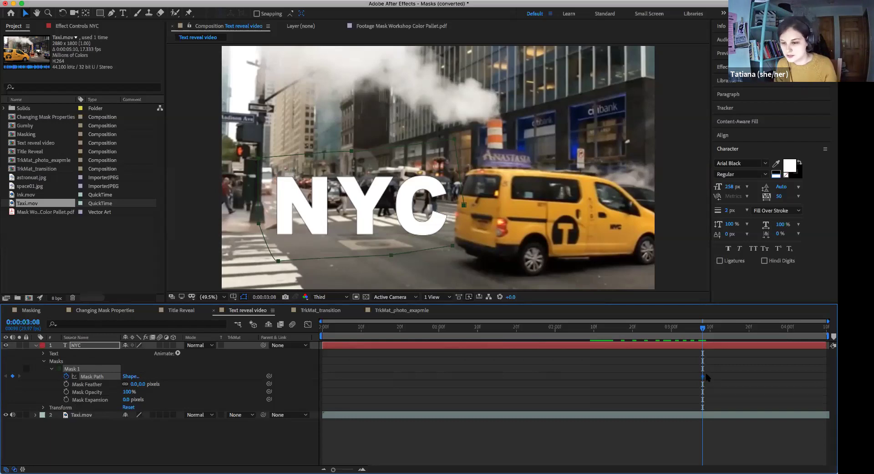
Preview the taxi's movement ahead of the Mask Path keyframe and bring the playhead back to 0:00:02:20
left_click_drag(695, 327, 687, 327)
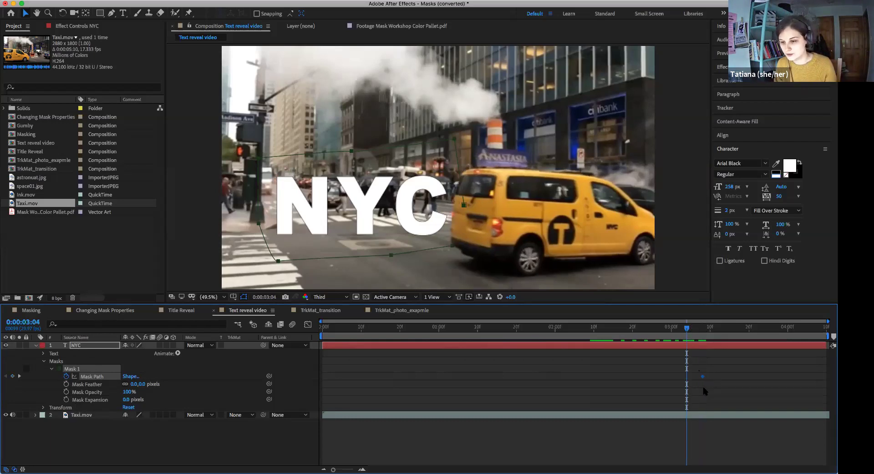
key("k")
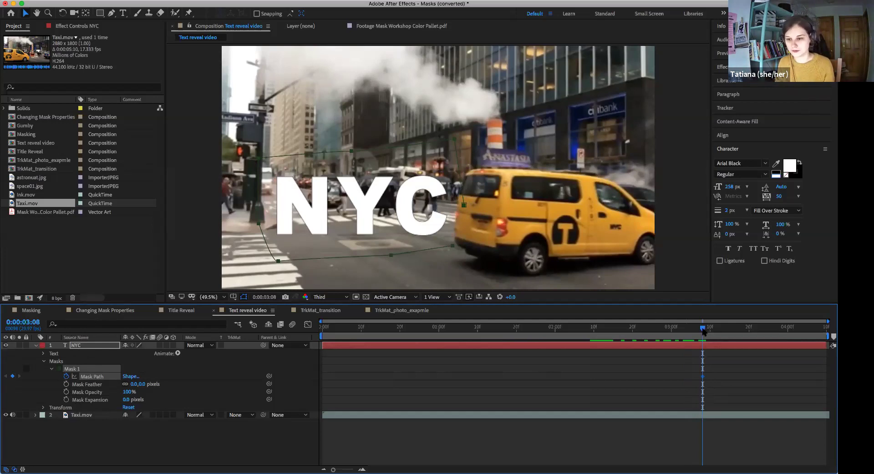
left_click_drag(702, 333, 634, 340)
key("space")
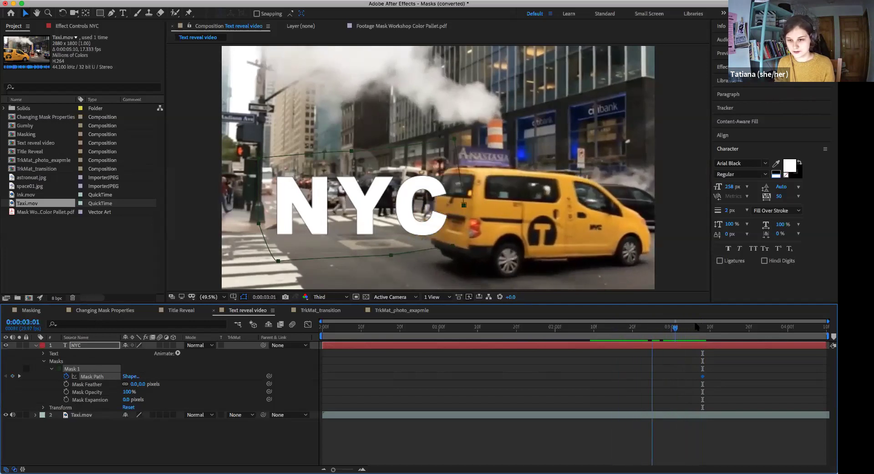
key("space")
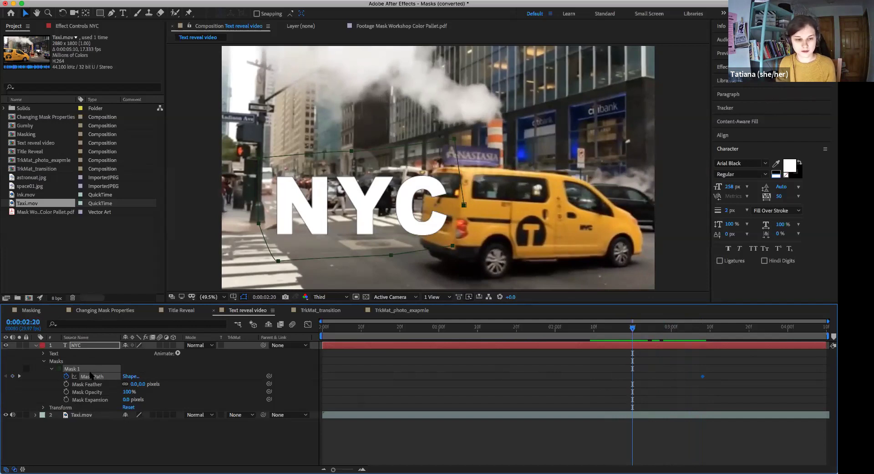
At 0:00:02:20, close the gap between the two end points of the NYC layer's mask with the Pen tool
left_click(91, 346)
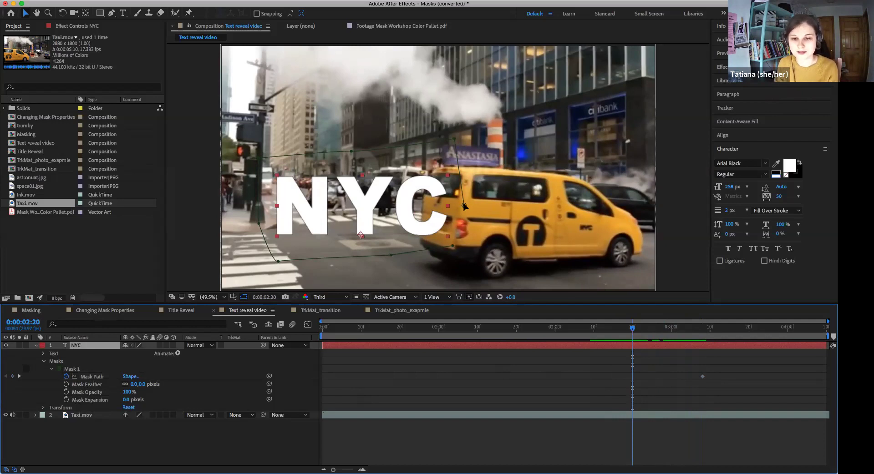
left_click(463, 205)
left_click(453, 246)
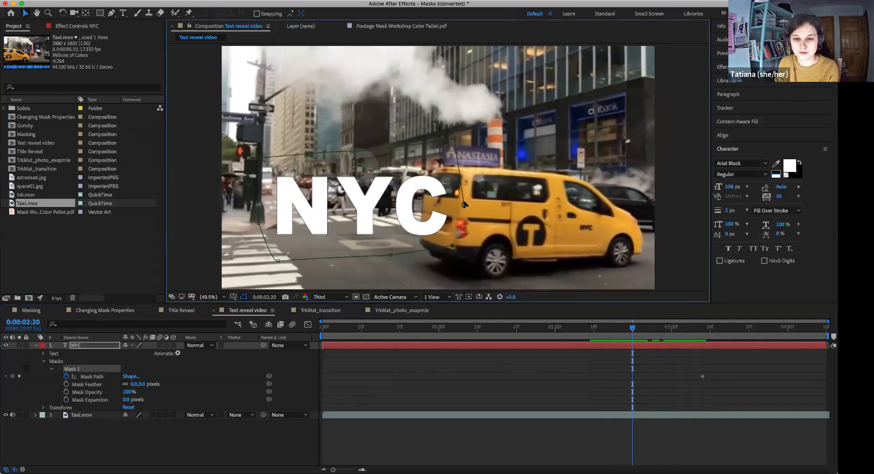
left_click(113, 14)
left_click(464, 205)
left_click(453, 245)
left_click(453, 246)
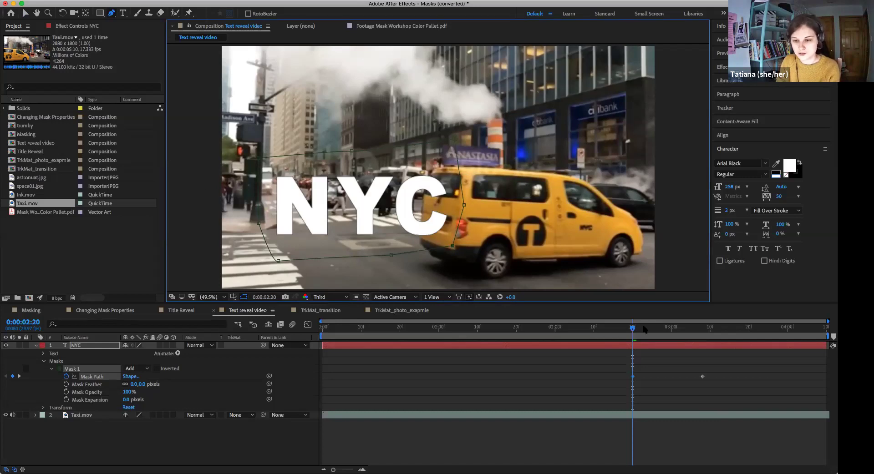
Reshape the mask edge beside the C at 0:00:02:20 so its points follow the rear outline of the taxi
left_click_drag(464, 206, 420, 209)
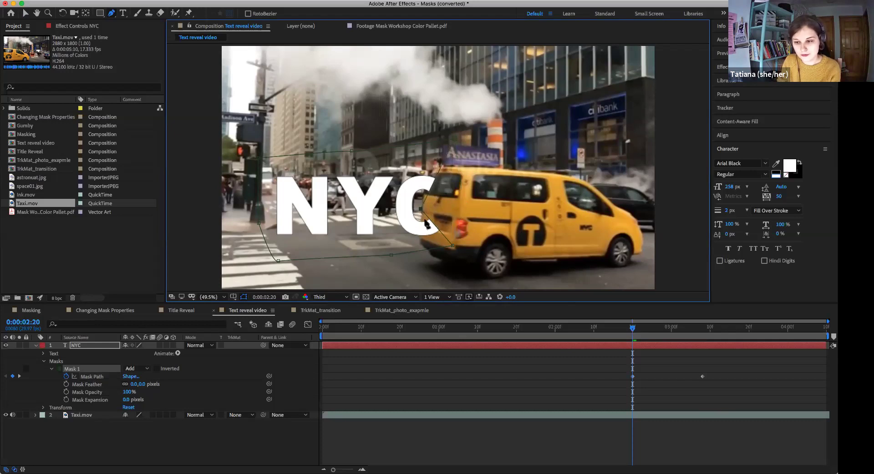
left_click_drag(451, 247, 419, 246)
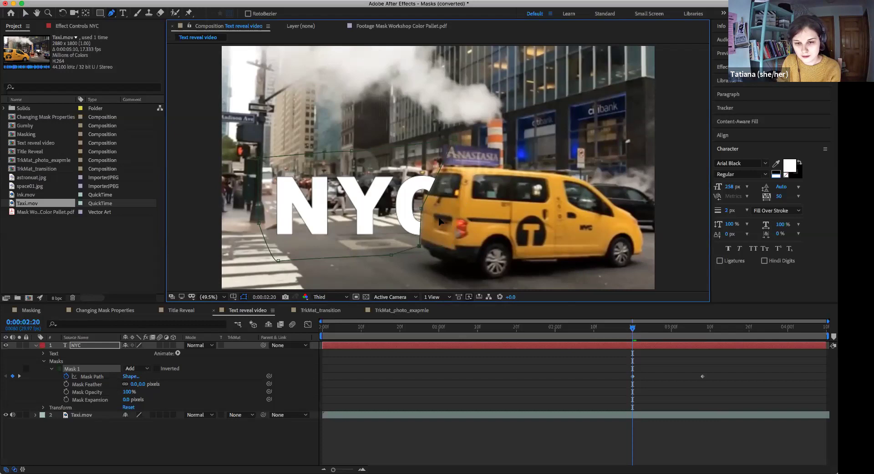
left_click_drag(443, 152, 432, 168)
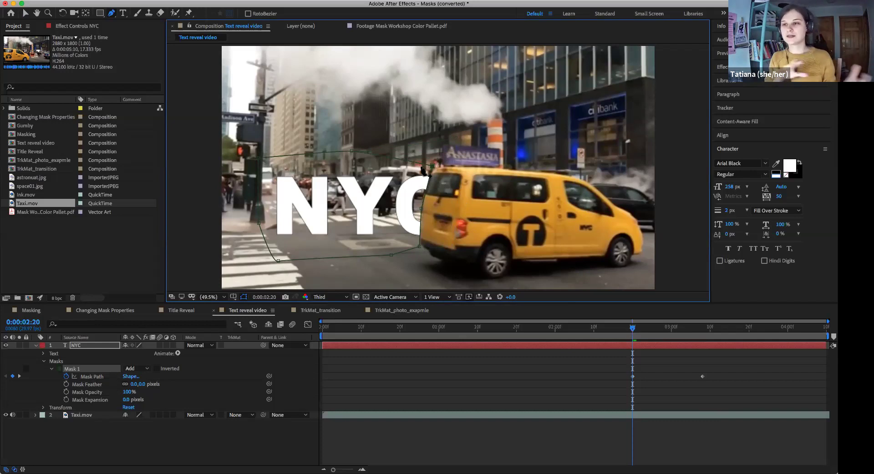
left_click(824, 277)
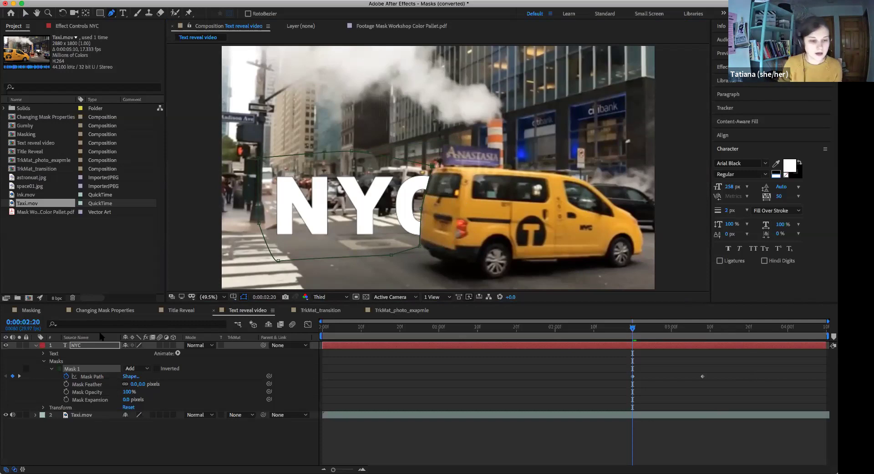
Collapse and expand the NYC layer's properties to examine where Masks and the Mask 1 settings are located
left_click(78, 345)
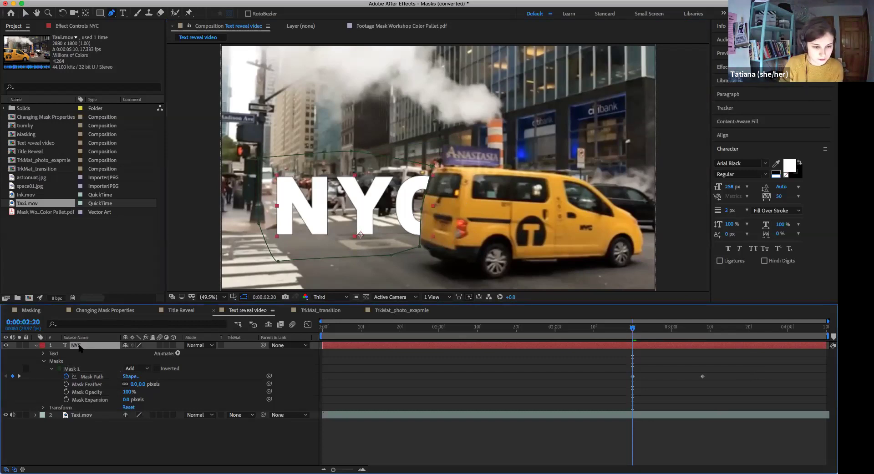
left_click(36, 346)
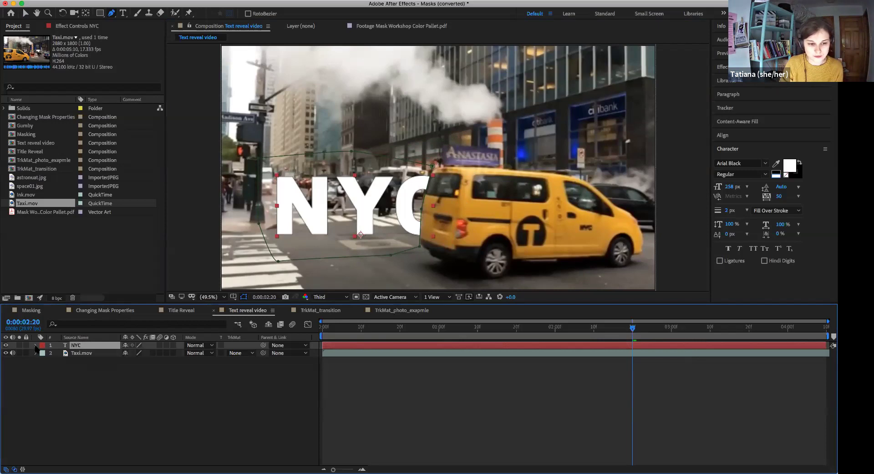
left_click(35, 346)
left_click(35, 346)
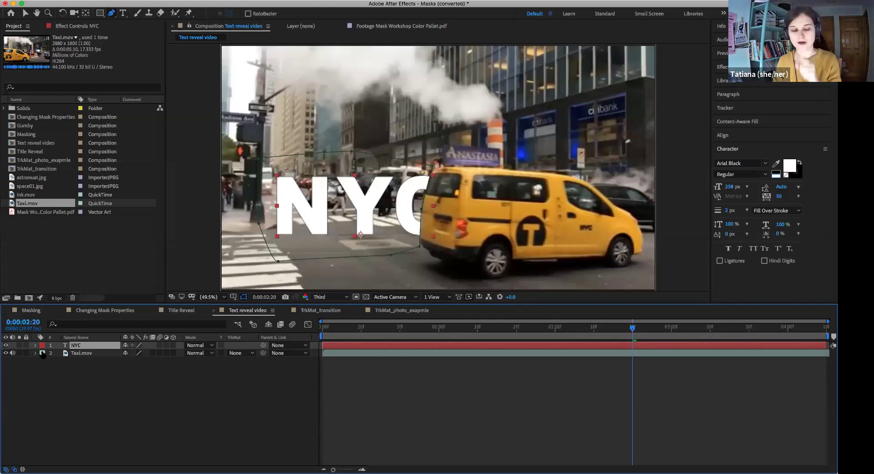
left_click(35, 346)
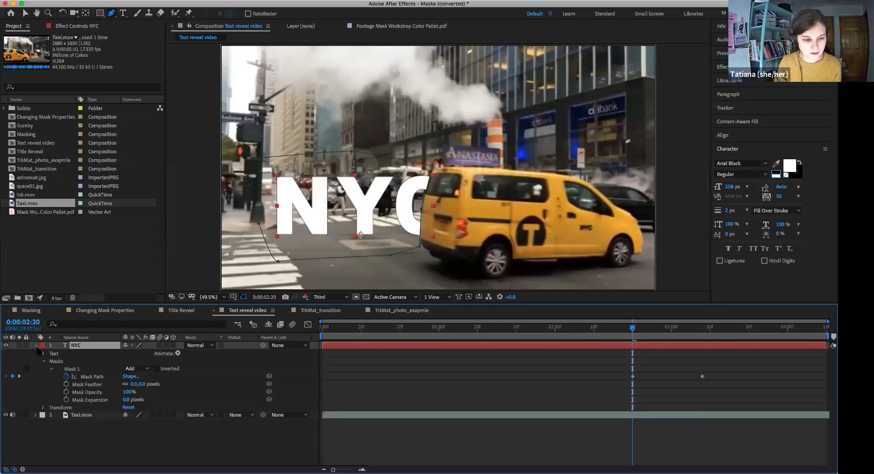
left_click(36, 346)
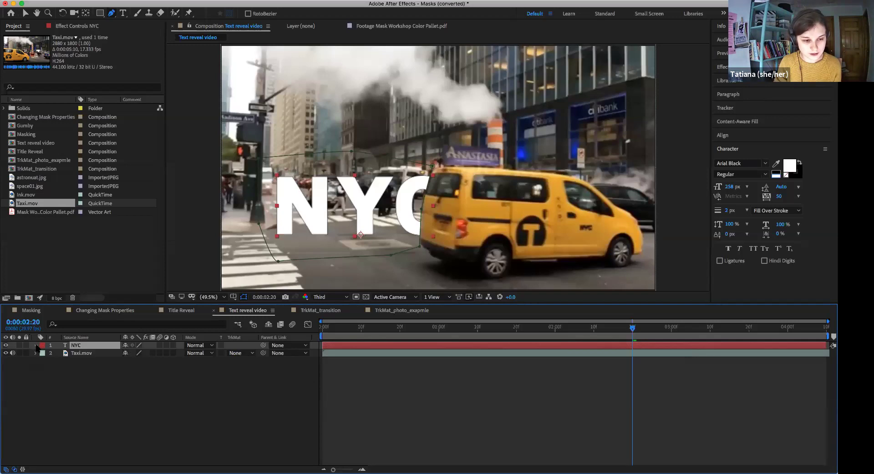
left_click(35, 346)
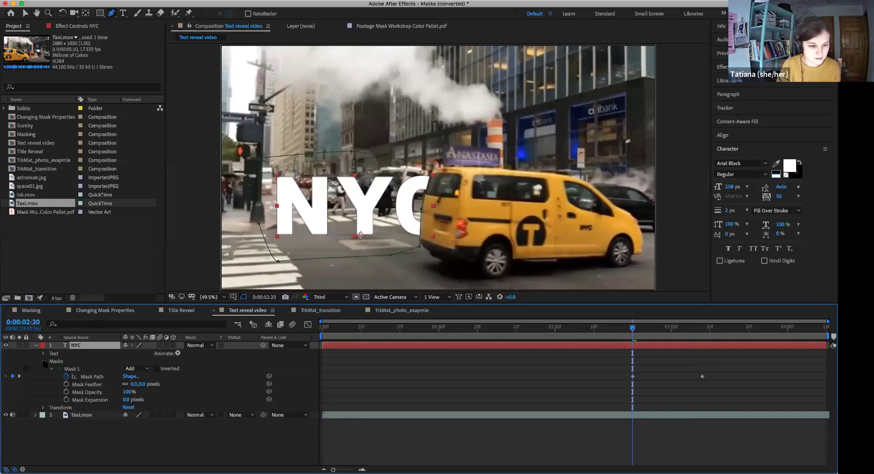
left_click(44, 361)
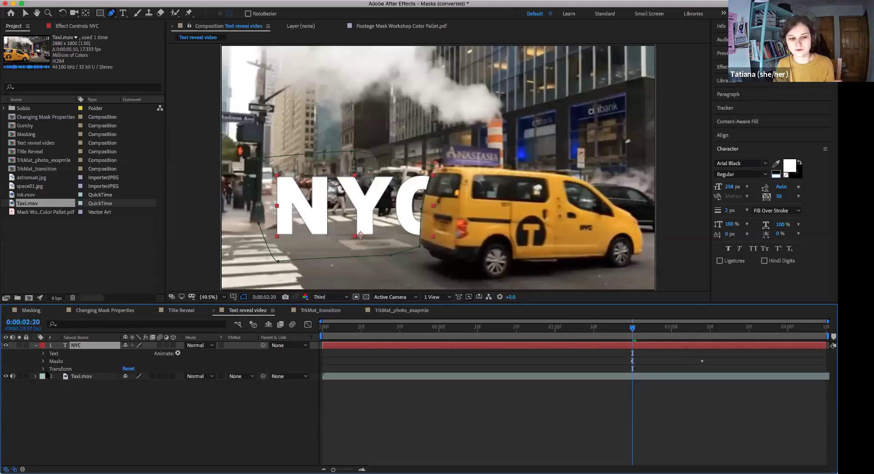
left_click(51, 362)
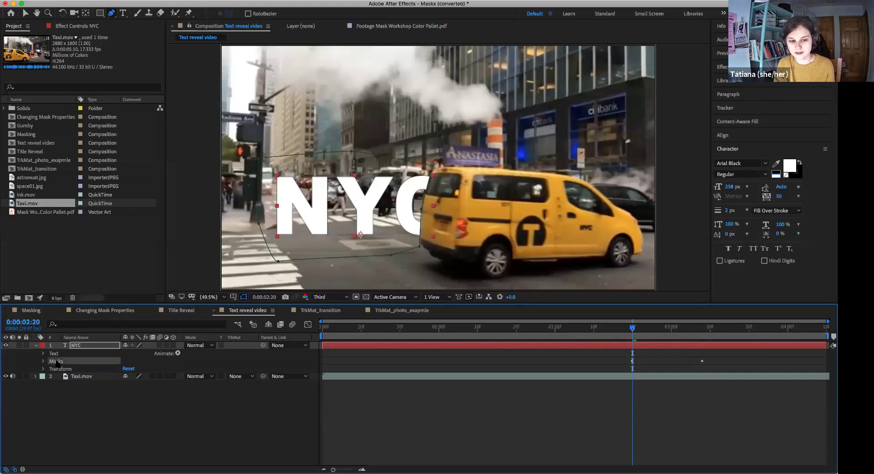
left_click(44, 361)
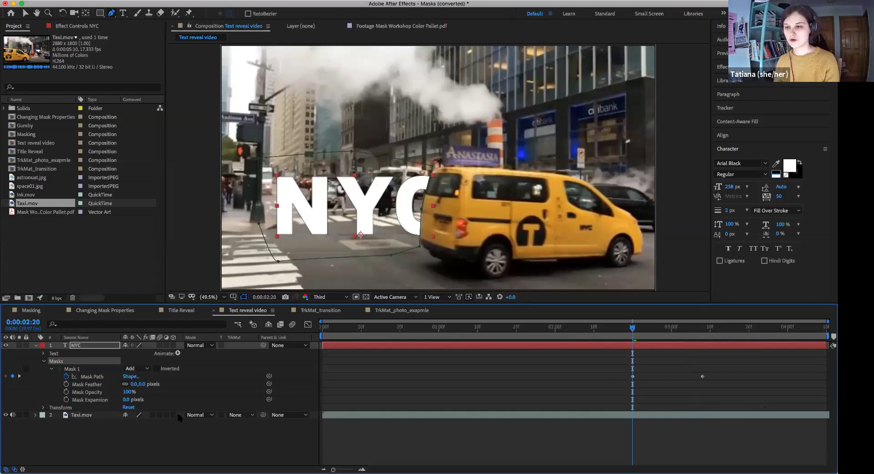
Delete the Masks group from the NYC layer
left_click(88, 345)
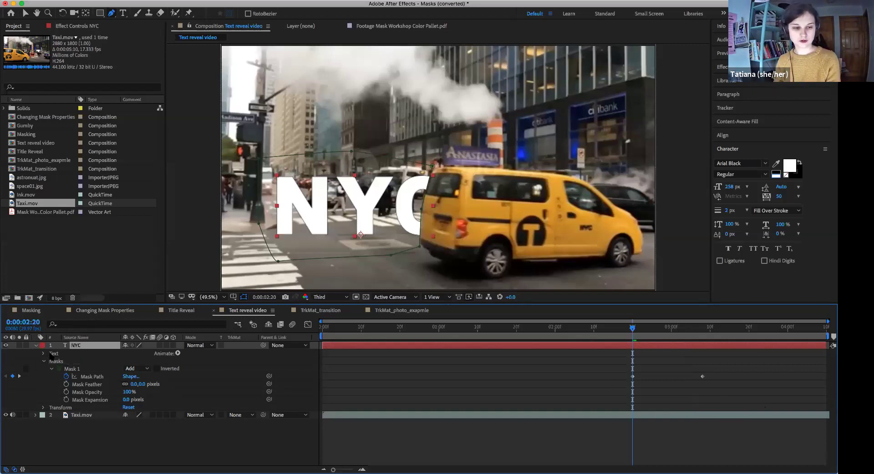
left_click(57, 362)
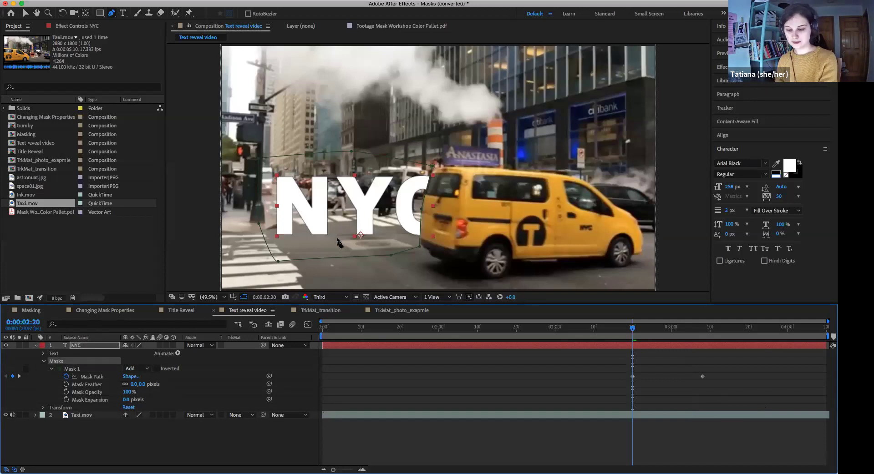
key("Delete")
At 0:00:03:03, draw a closed seven-point Pen mask around the whole NYC title, overlapping the rear of the taxi
left_click_drag(626, 328, 682, 342)
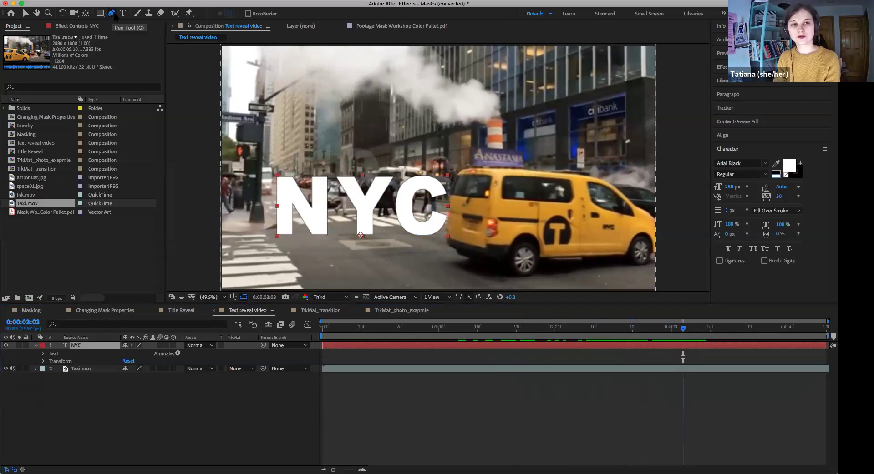
left_click(470, 199)
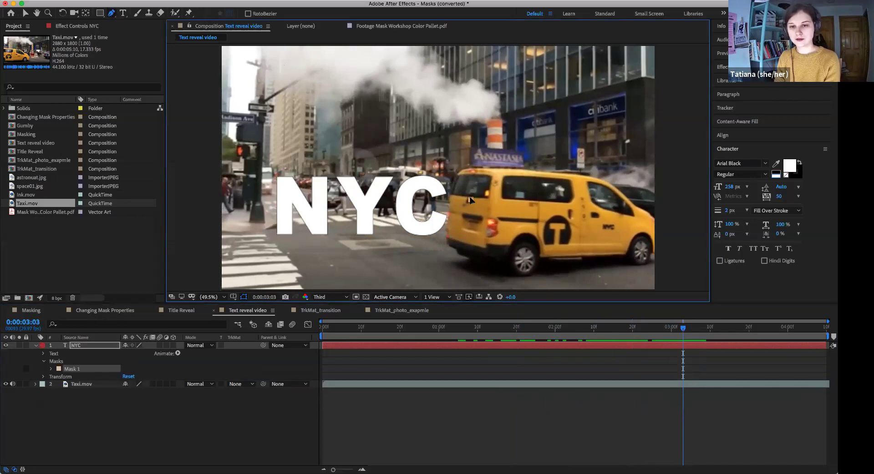
left_click(430, 148)
left_click(251, 164)
left_click(254, 232)
left_click(287, 254)
left_click(429, 248)
left_click(477, 233)
left_click(470, 200)
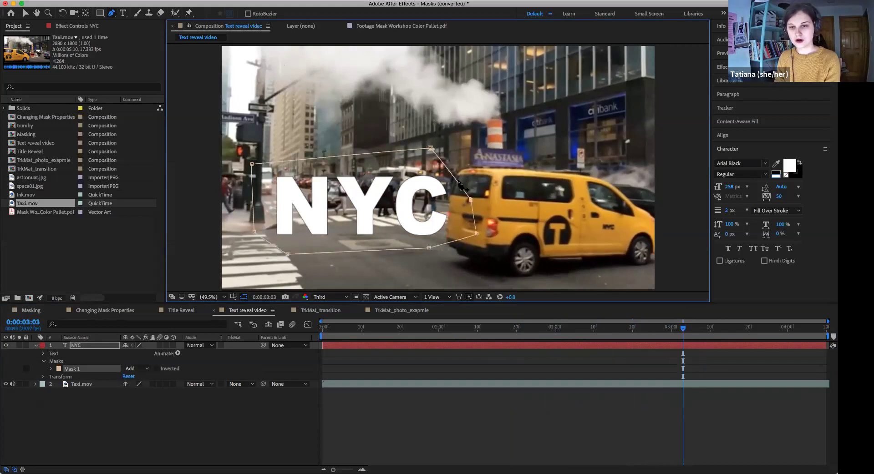
Expand the NYC layer's new Mask 1 and set a Mask Path keyframe at 0:00:03:03
left_click(93, 345)
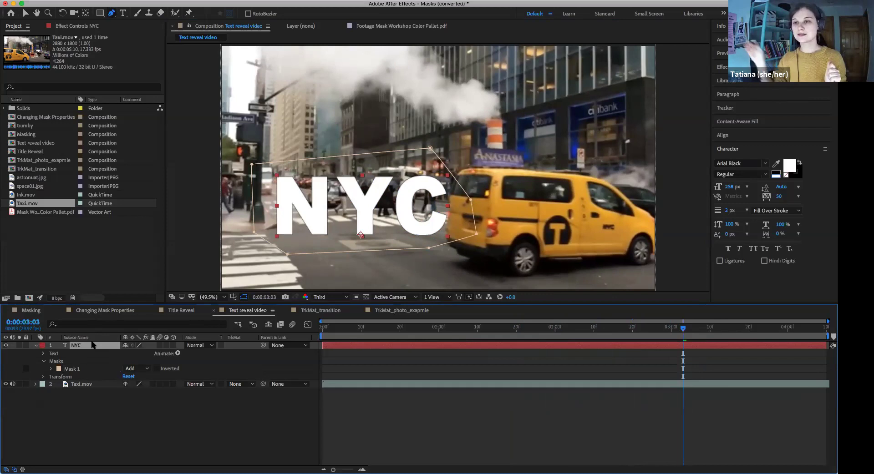
left_click(70, 367)
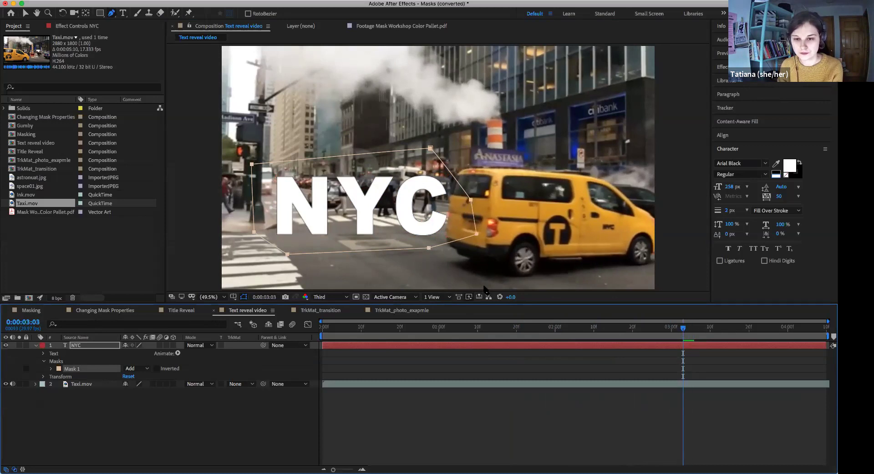
left_click(87, 346)
left_click(73, 369)
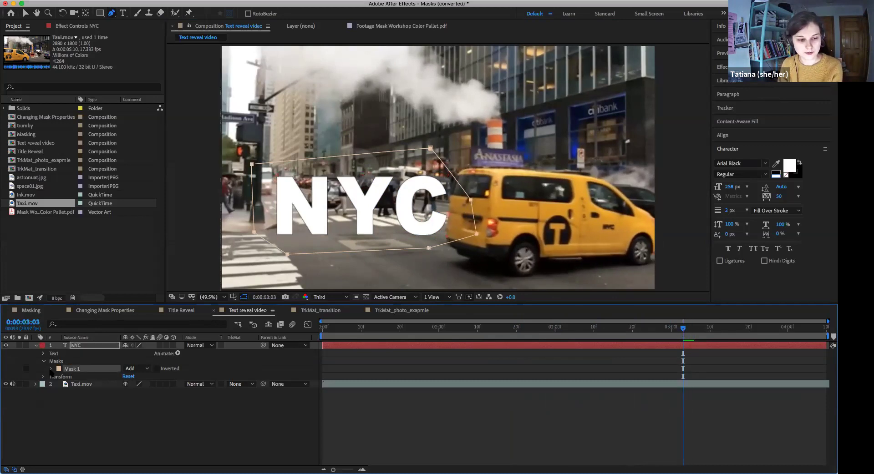
left_click(51, 369)
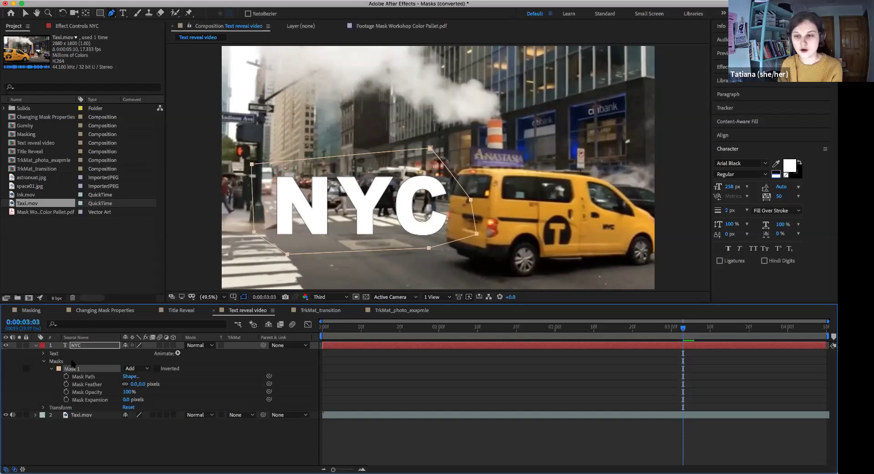
left_click(84, 377)
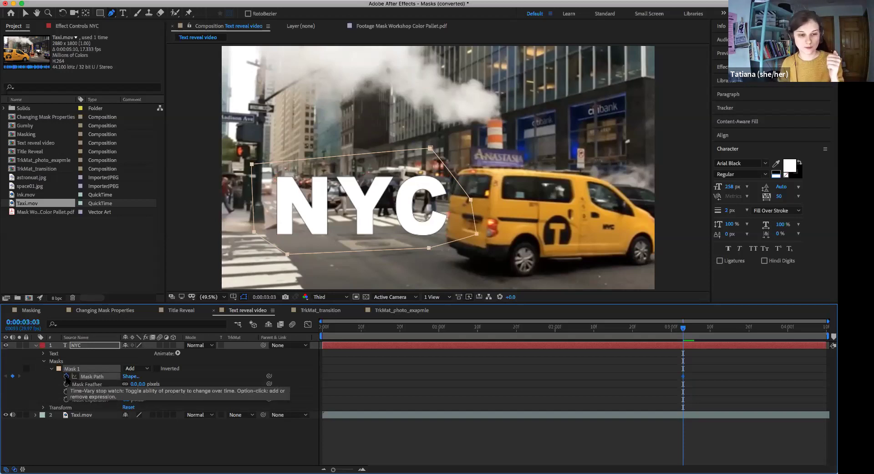
At 0:00:02:15, reshape the NYC mask by moving its points beside the C onto the taxi's rear edge
left_click(66, 376)
left_click_drag(682, 332, 613, 337)
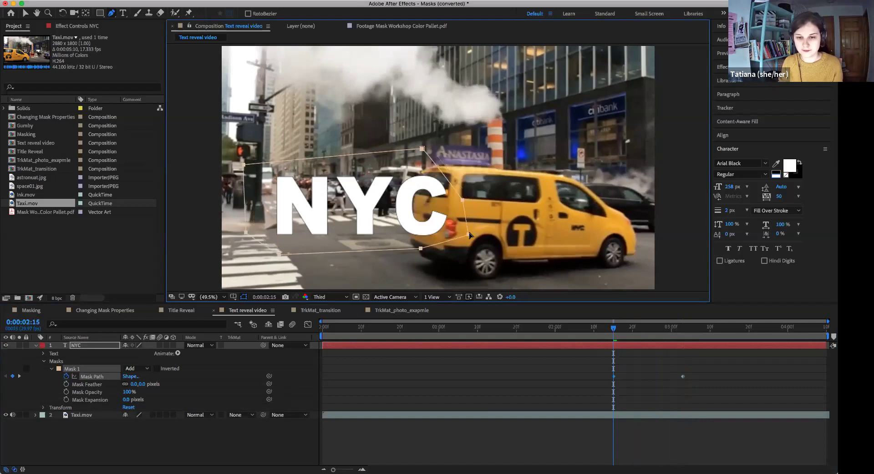
left_click(83, 346)
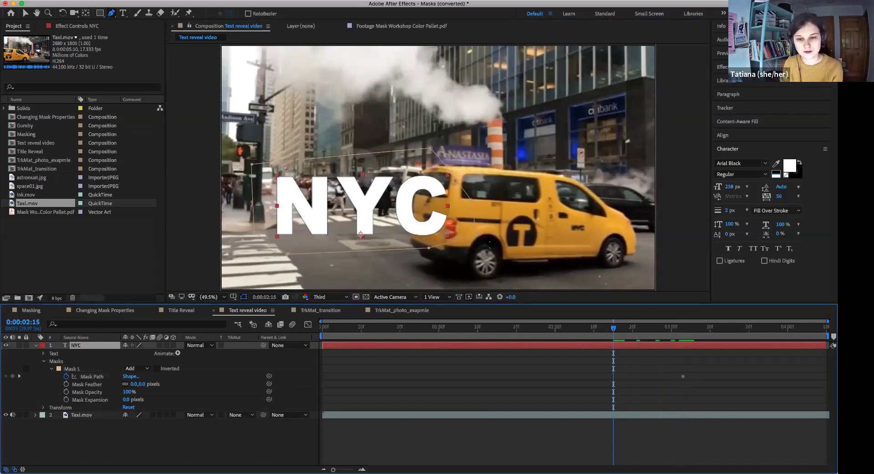
left_click(476, 235)
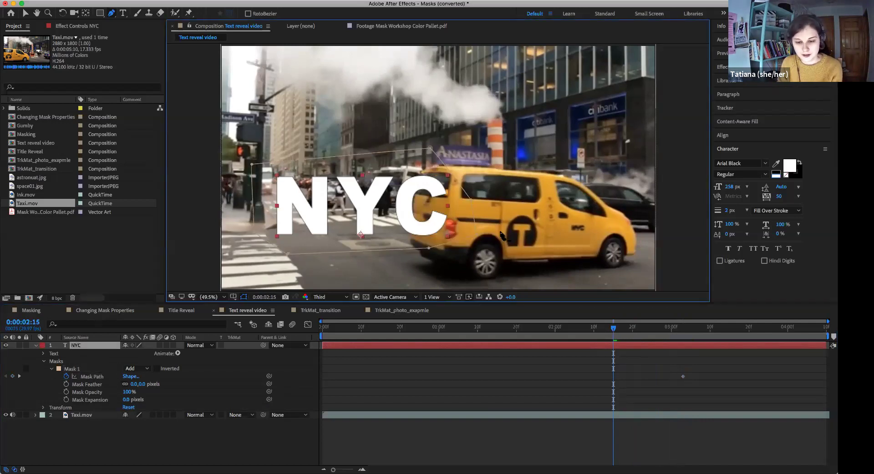
left_click_drag(476, 233, 410, 225)
left_click_drag(471, 200, 413, 204)
left_click_drag(429, 248, 410, 245)
At 0:00:01:29, move the mask's taxi-side points onto the rear of the taxi, cutting through the Y
left_click_drag(613, 328, 551, 327)
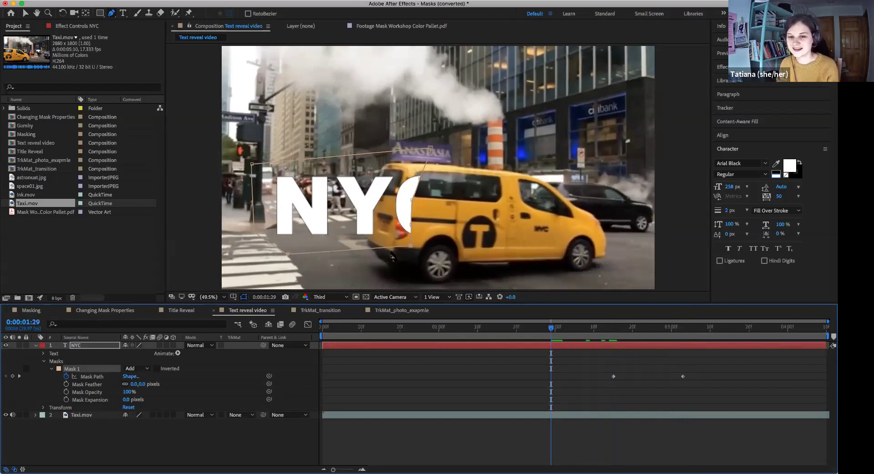
left_click_drag(412, 203, 371, 205)
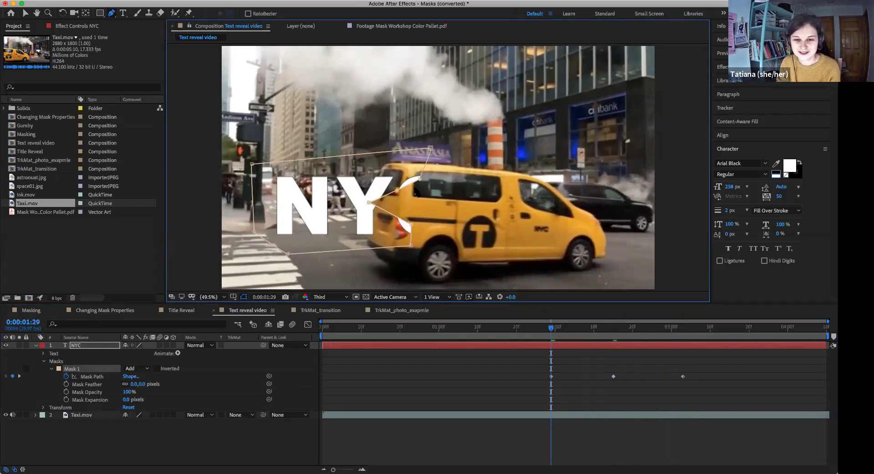
left_click_drag(420, 178, 382, 165)
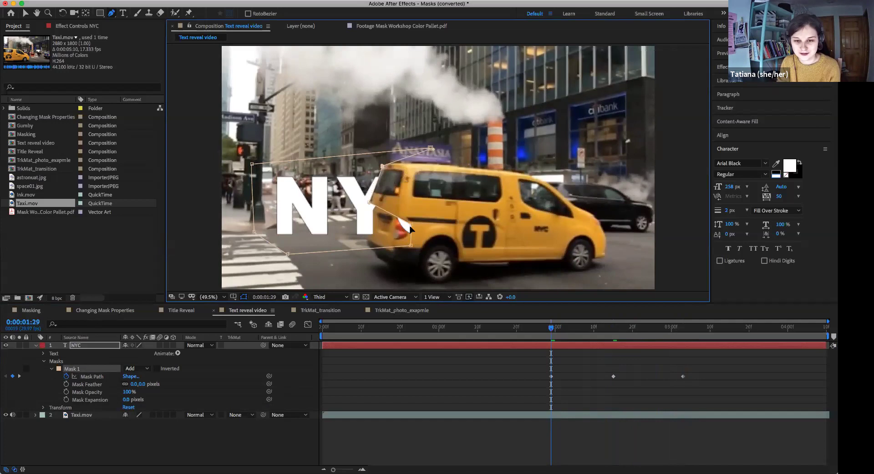
left_click_drag(410, 226, 377, 257)
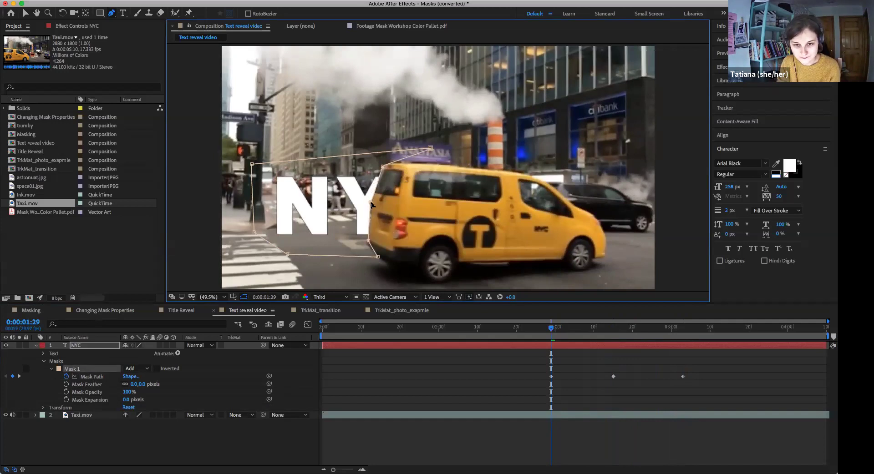
At 0:00:01:13, move the mask's taxi-side points to follow the rear of the taxi over the N
left_click_drag(551, 328, 493, 328)
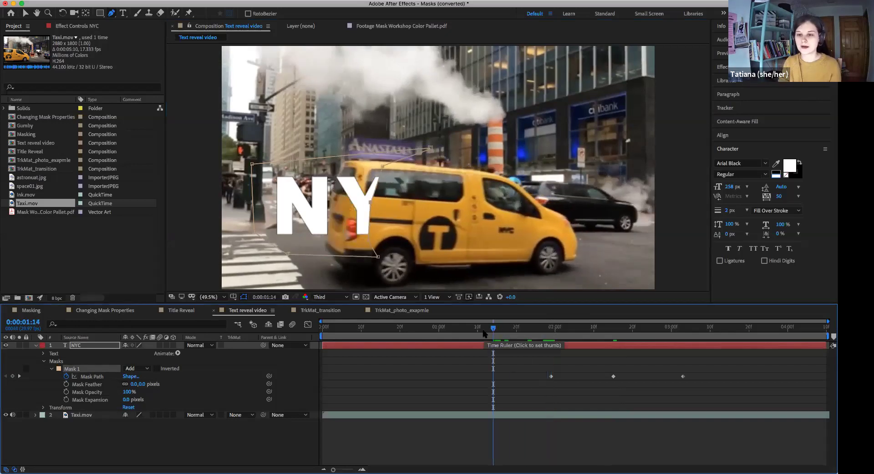
left_click(489, 328)
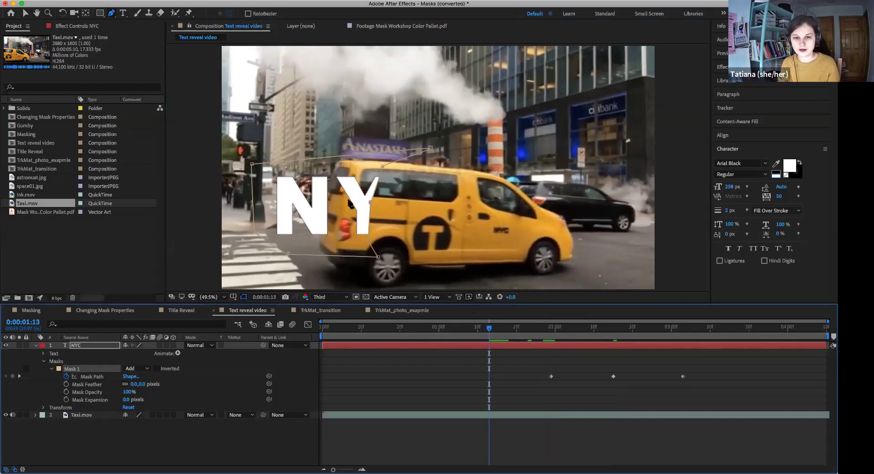
left_click_drag(370, 202, 337, 163)
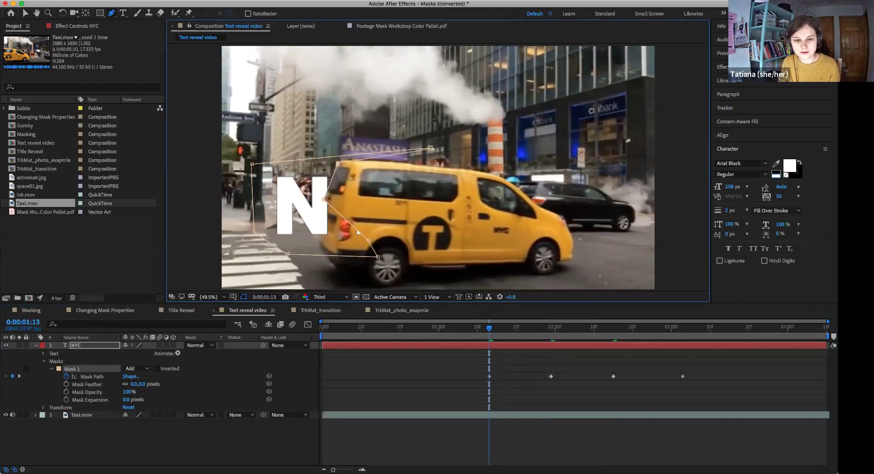
left_click_drag(368, 240, 319, 244)
left_click_drag(378, 258, 323, 256)
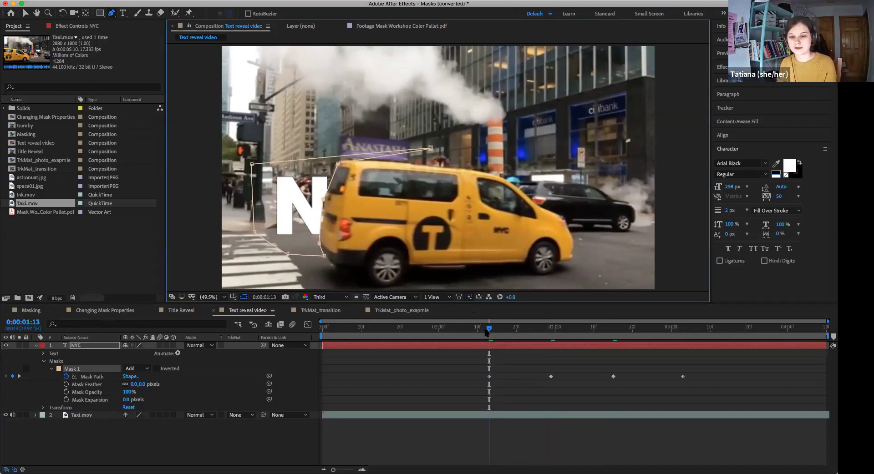
At 0:00:00:21, pull the mask's taxi-side points past the N so the whole title is hidden
left_click_drag(489, 329, 405, 343)
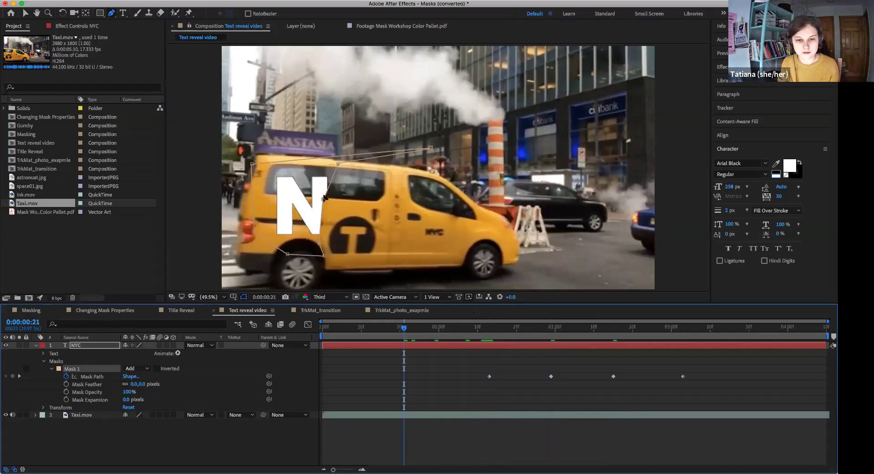
left_click_drag(339, 166, 333, 165)
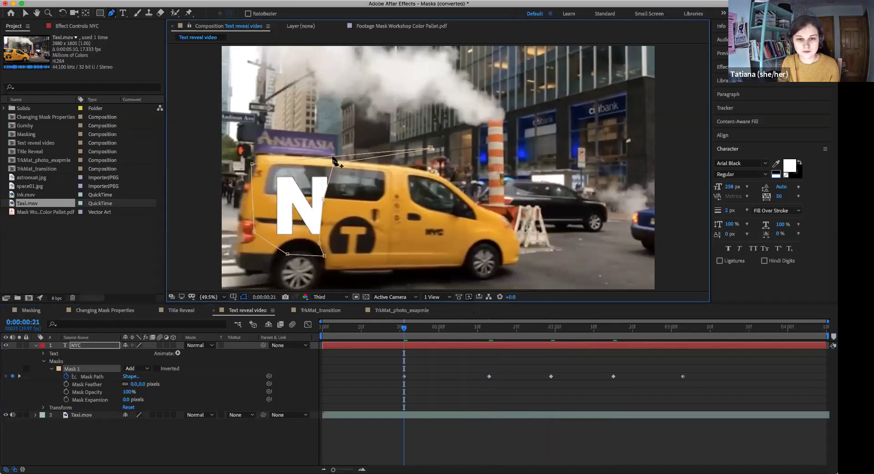
left_click(91, 372)
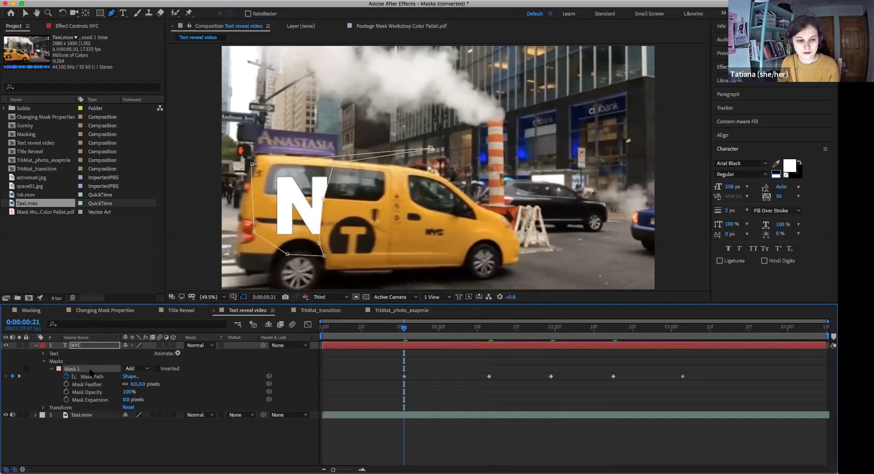
key("v")
left_click_drag(253, 205, 250, 187)
left_click_drag(331, 168, 259, 172)
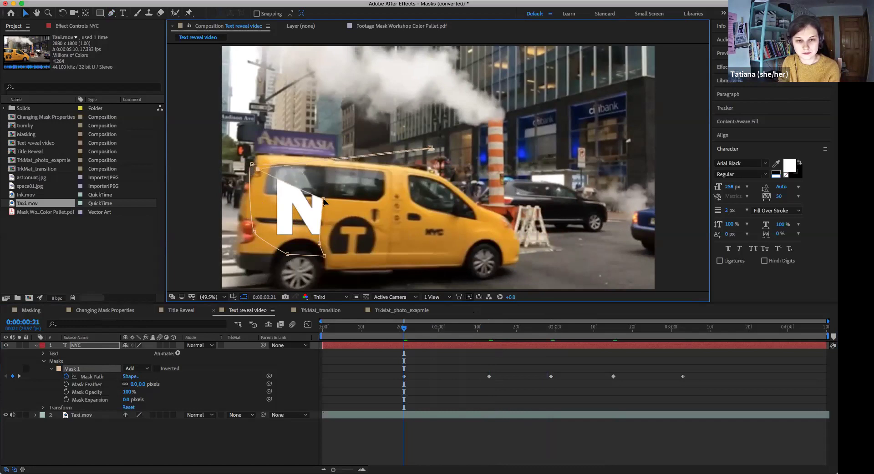
left_click_drag(323, 199, 263, 206)
left_click_drag(319, 243, 260, 239)
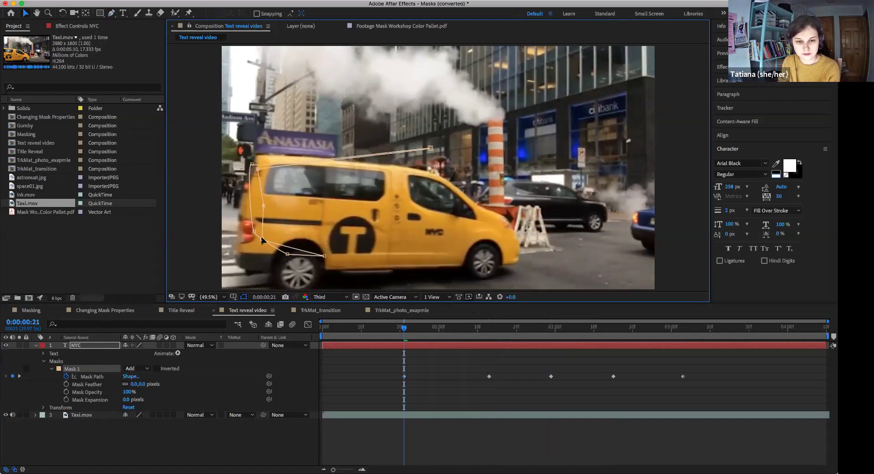
Preview the reveal and, at 0:00:02:27, move the mask points beside the C onto the taxi's rear edge
left_click_drag(403, 328, 365, 333)
key("space")
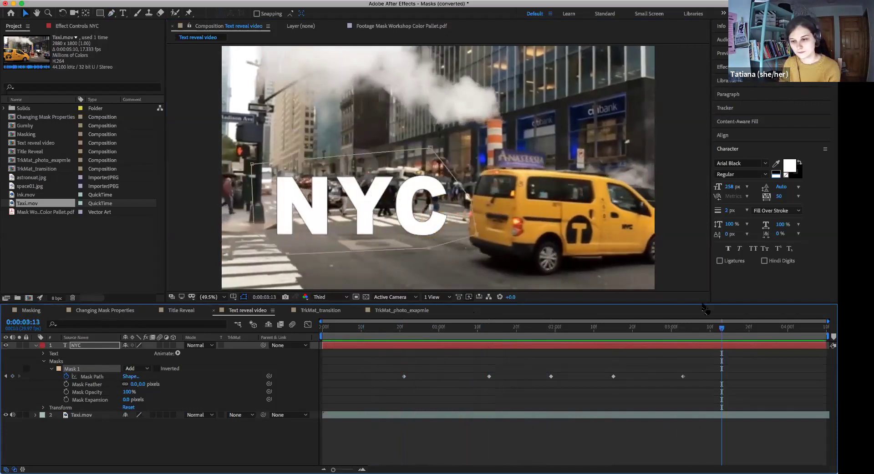
left_click_drag(718, 327, 657, 335)
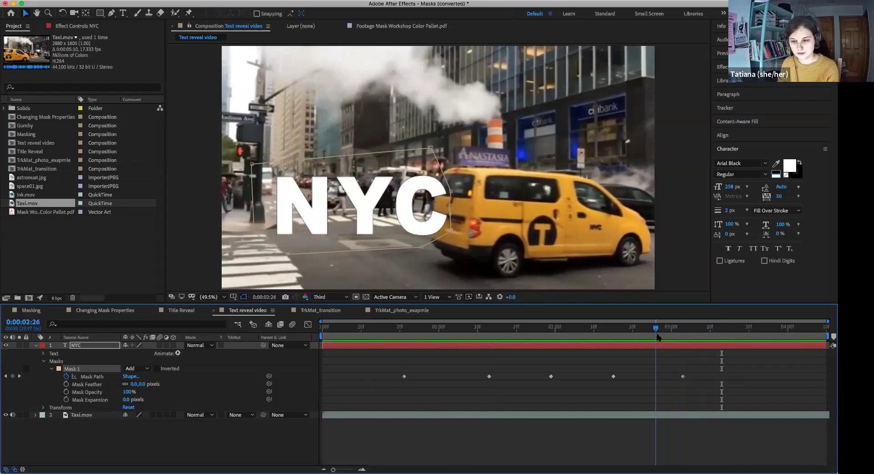
key("Page_Down")
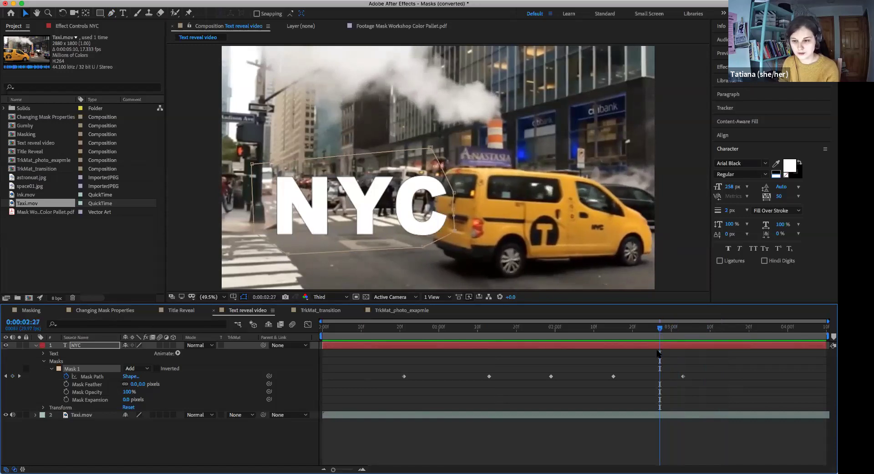
left_click(450, 191)
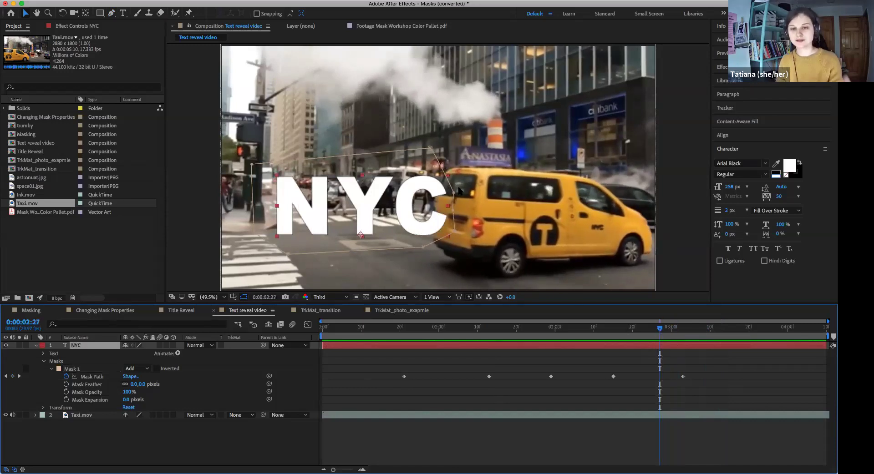
left_click(453, 206)
left_click_drag(452, 191, 438, 221)
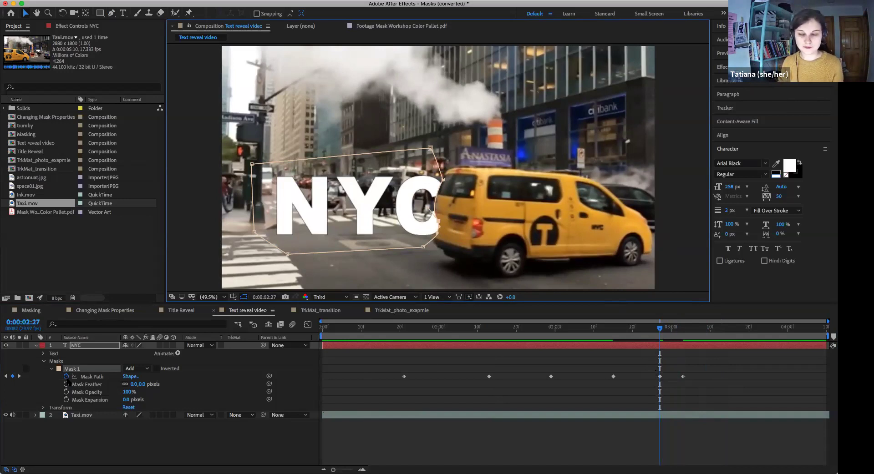
At 0:00:02:22, displace an upper mask point beyond the N, preview the distortion, and delete that Mask Path keyframe
left_click(645, 328)
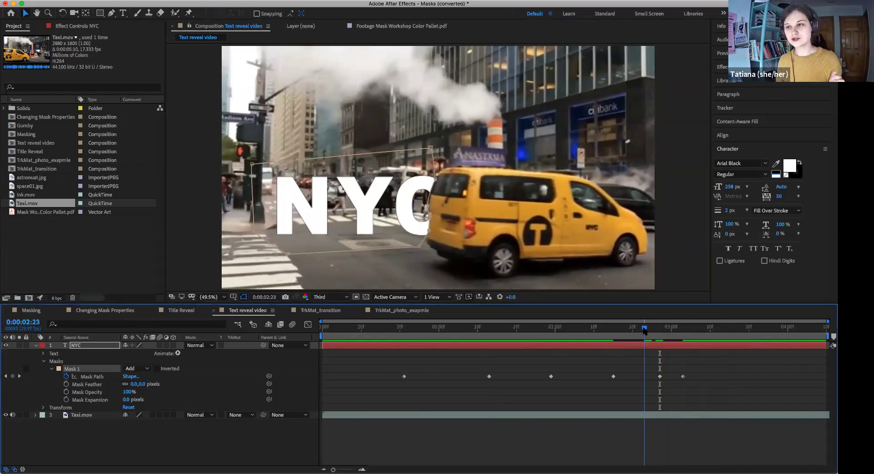
left_click_drag(645, 329, 641, 350)
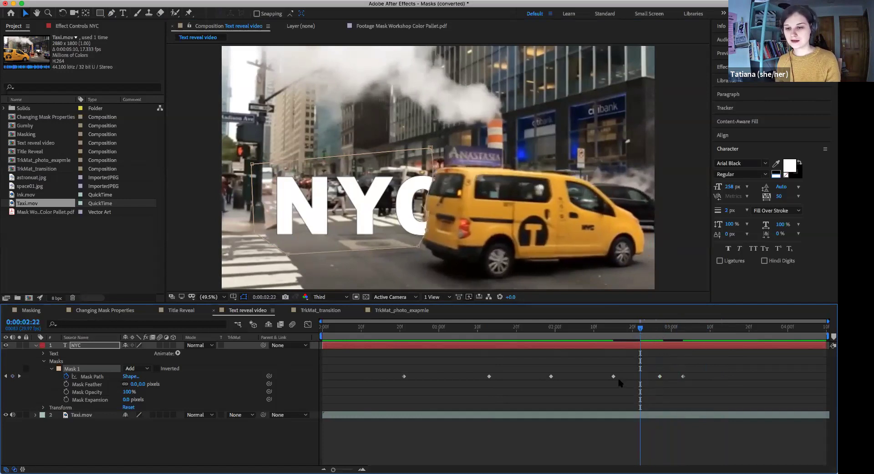
left_click_drag(434, 180, 250, 173)
key("space")
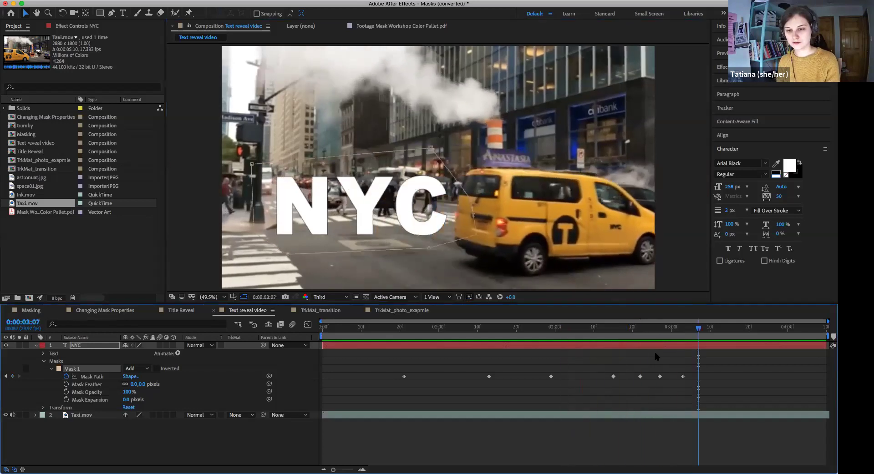
left_click(640, 329)
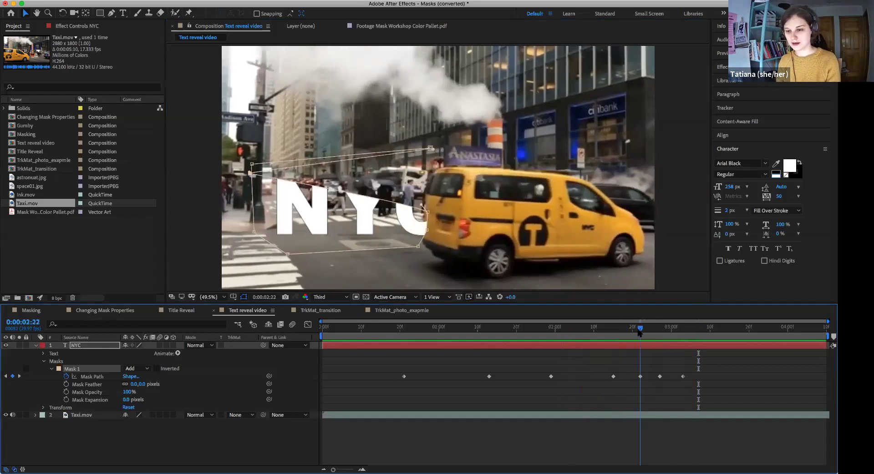
left_click(640, 378)
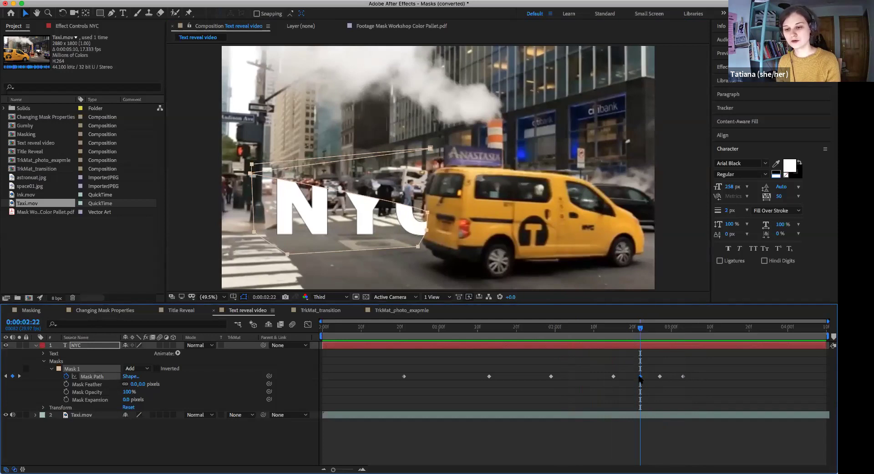
key("Delete")
Play the reveal from 0:00:00:16 and inspect the mask edge against the taxi around 0:00:01:28
left_click_drag(631, 329, 386, 350)
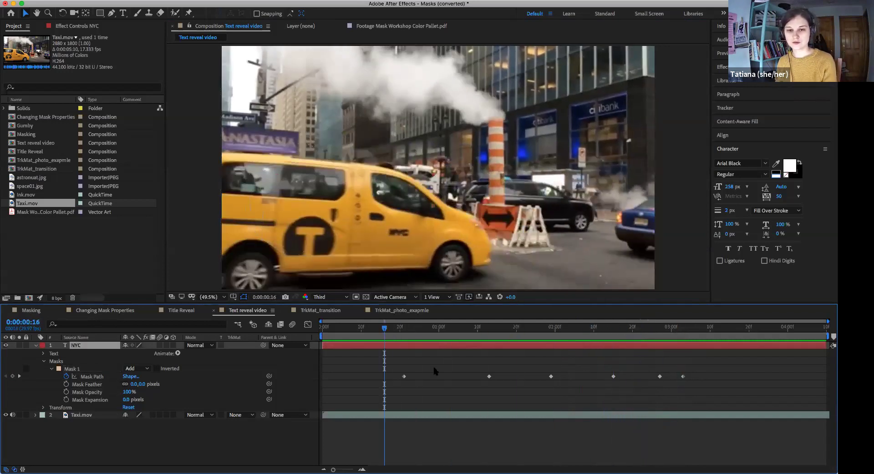
key("space")
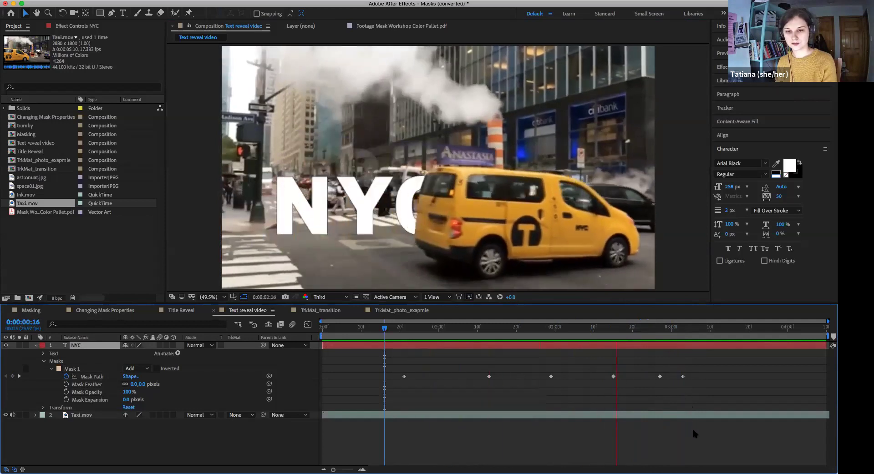
key("space")
left_click_drag(708, 331, 547, 345)
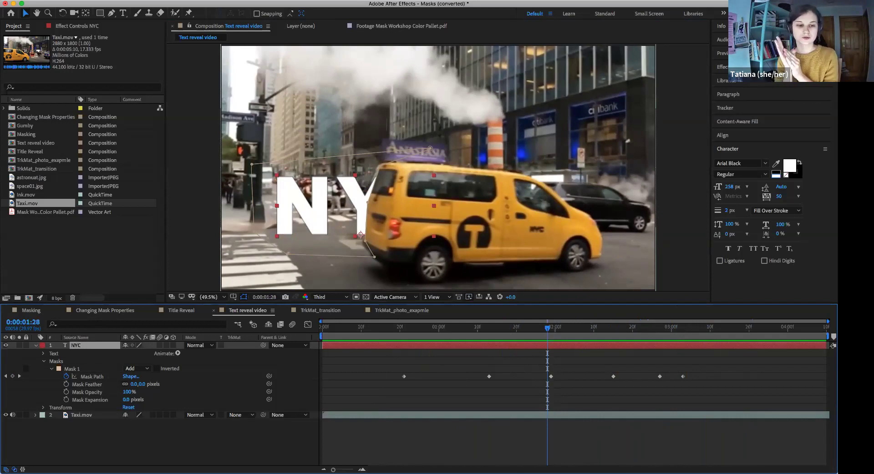
Set Mask 1's Mask Feather to 21 pixels and preview the softened reveal from 0:00:00:12
left_click_drag(548, 328, 606, 336)
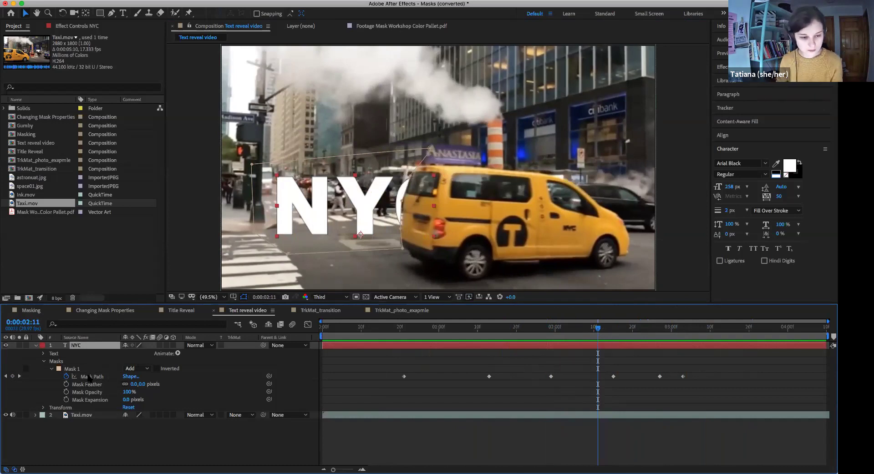
left_click(78, 385)
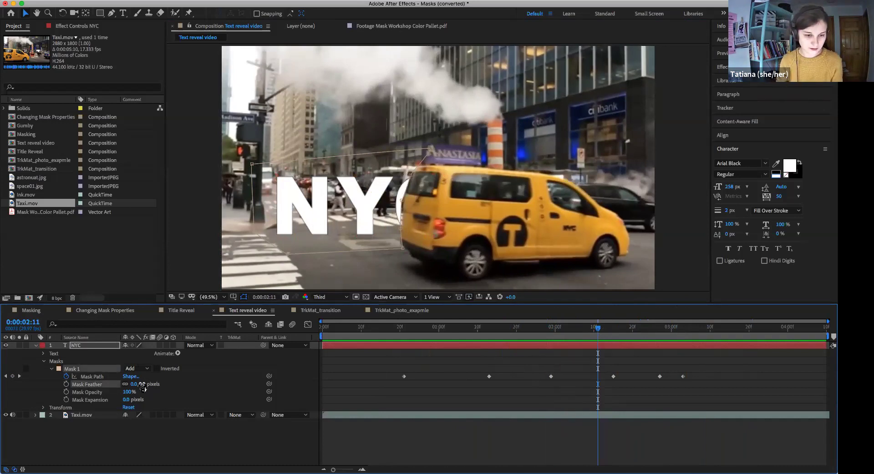
left_click_drag(148, 384, 154, 385)
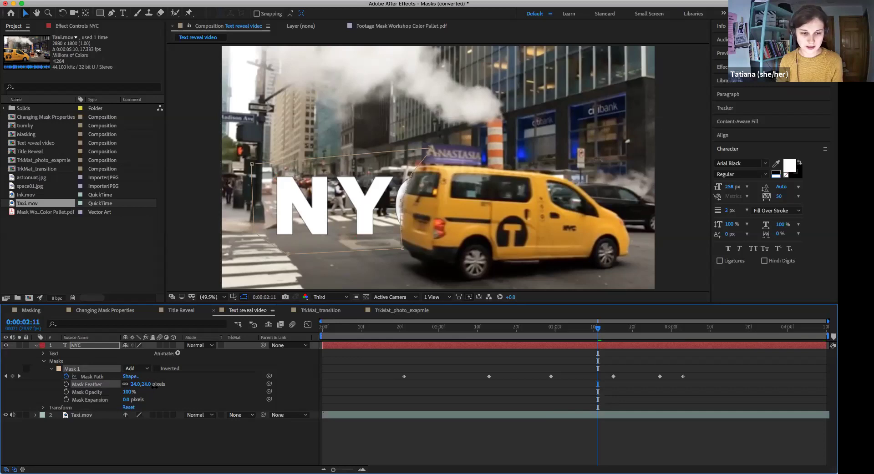
left_click(145, 384)
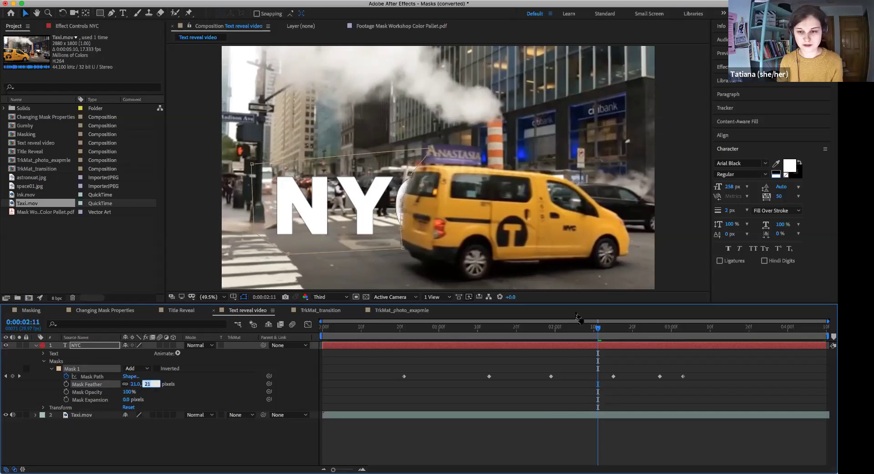
left_click_drag(522, 335, 365, 343)
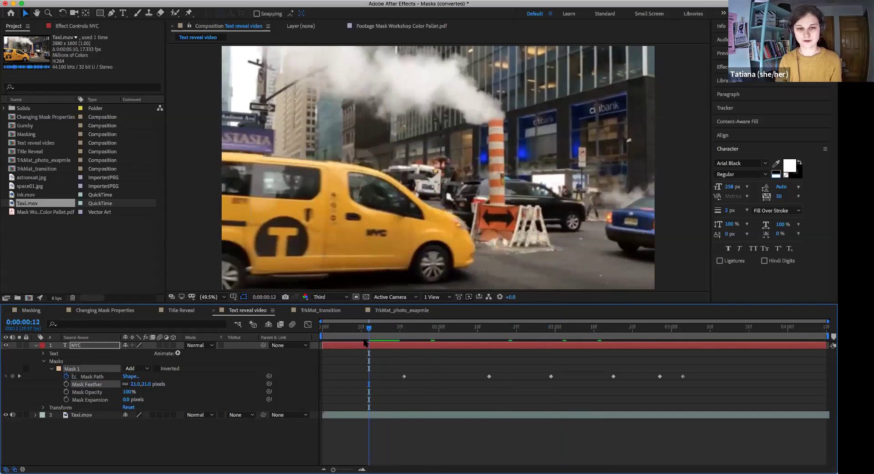
key("space")
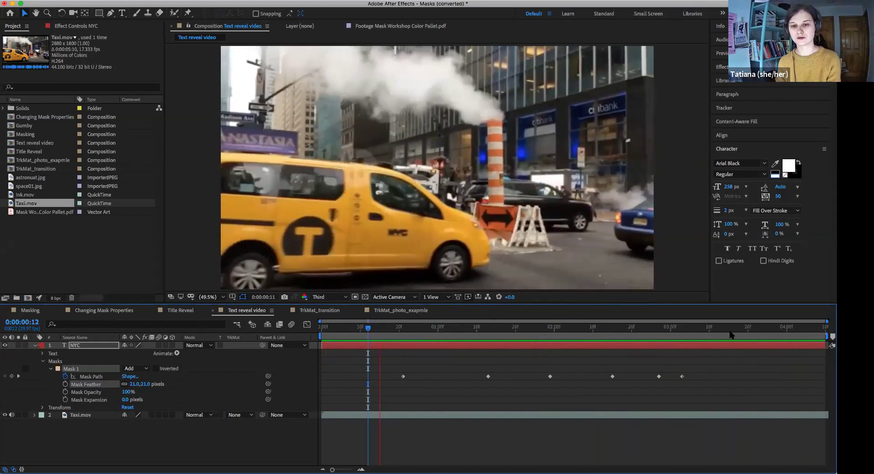
At 0:00:02:28, pull the mask points beside the C back onto the taxi's rear edge
left_click(681, 337)
left_click_drag(681, 339, 662, 339)
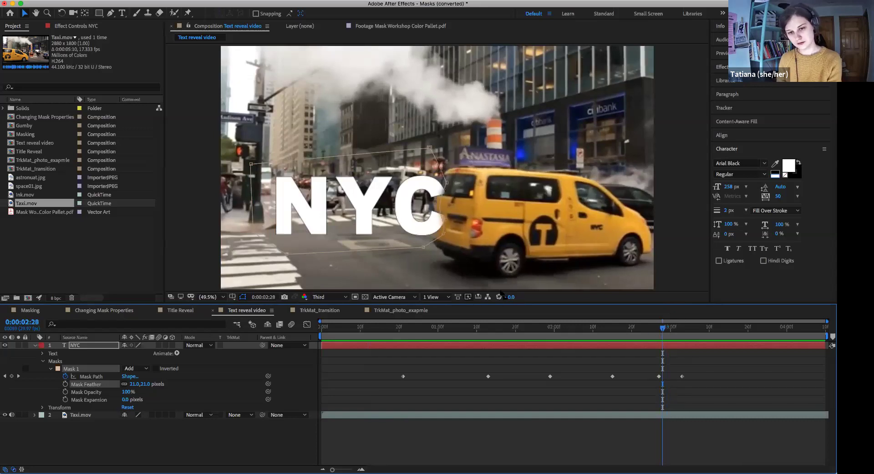
left_click_drag(443, 221, 432, 220)
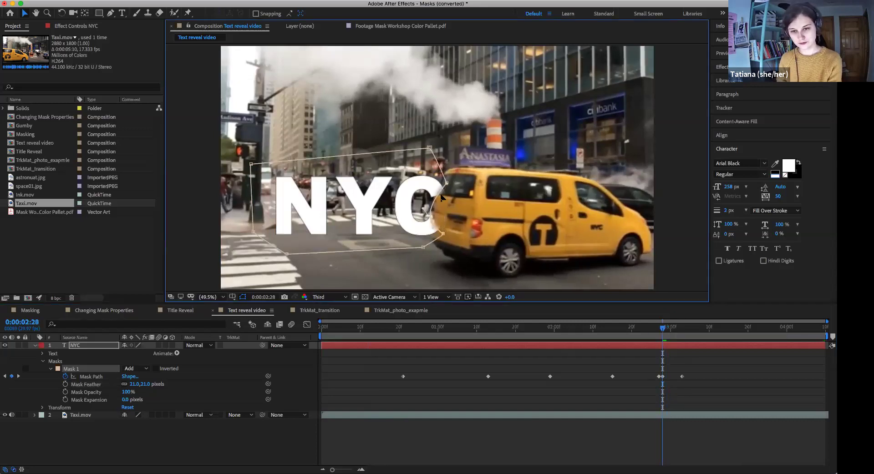
left_click_drag(446, 183, 440, 177)
left_click_drag(443, 234, 426, 245)
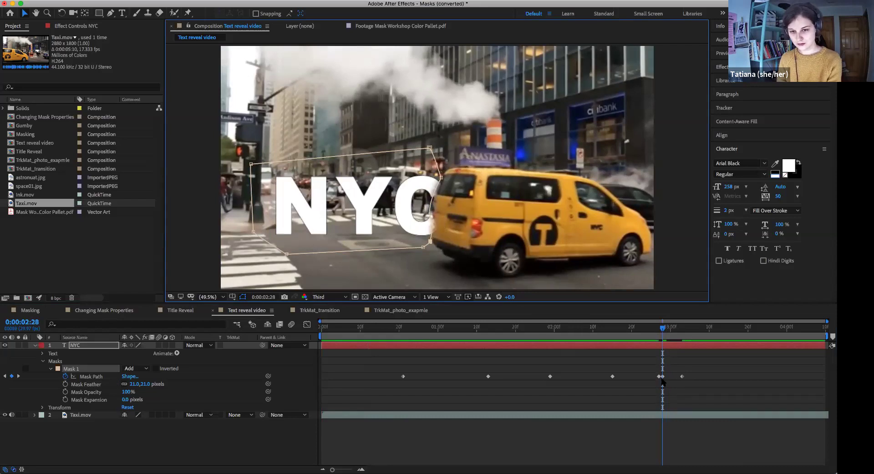
Delete the Mask Path keyframe at 0:00:02:27 and preview the text reveal
left_click_drag(664, 329, 658, 337)
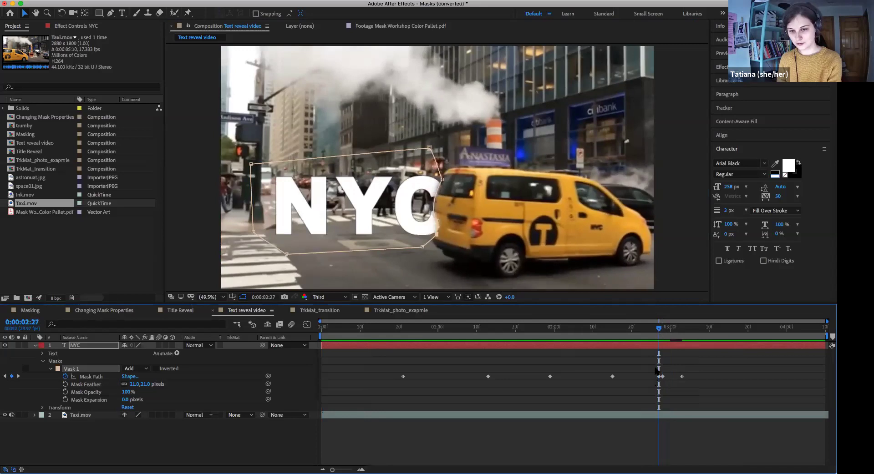
left_click(658, 377)
key("Delete")
left_click(609, 329)
key("space")
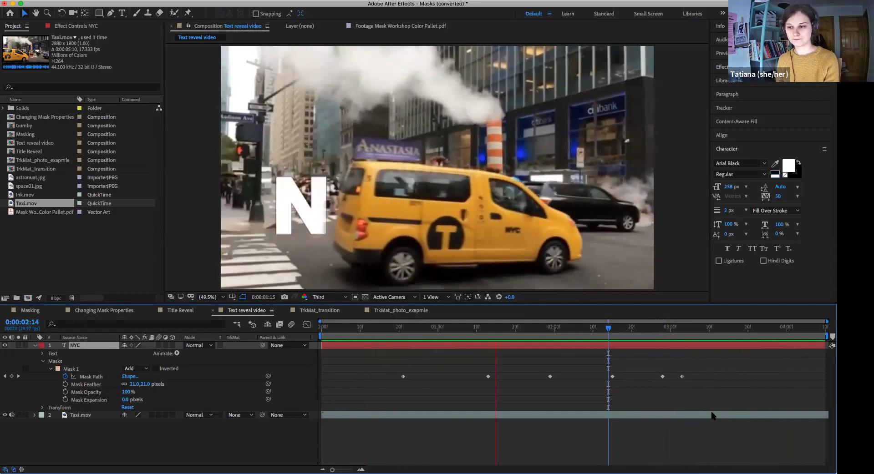
key("space")
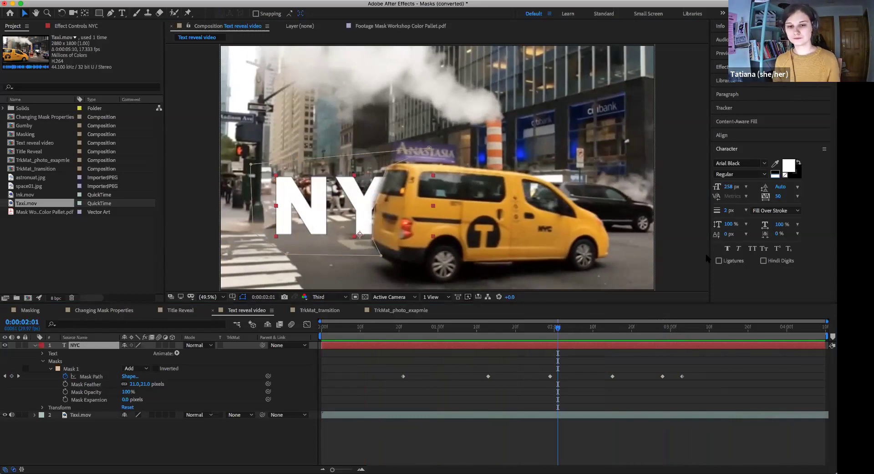
Collapse the NYC layer, duplicate the Taxi.mov layer and place the copy above the NYC text
left_click(370, 437)
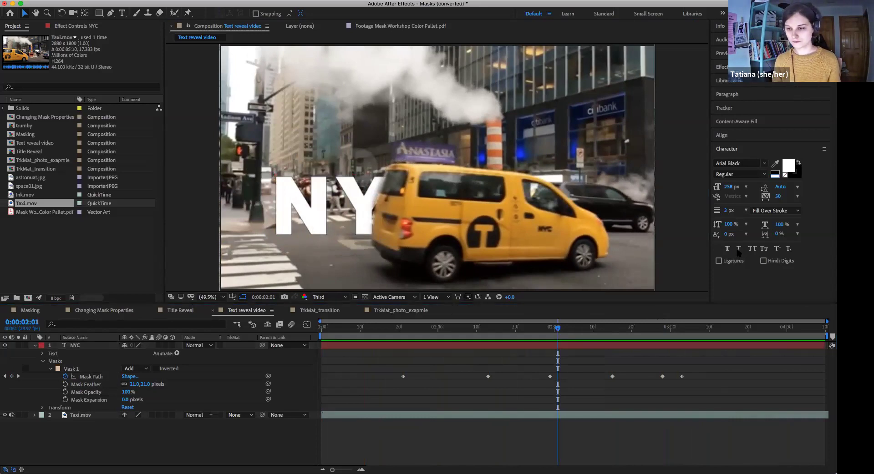
left_click(35, 345)
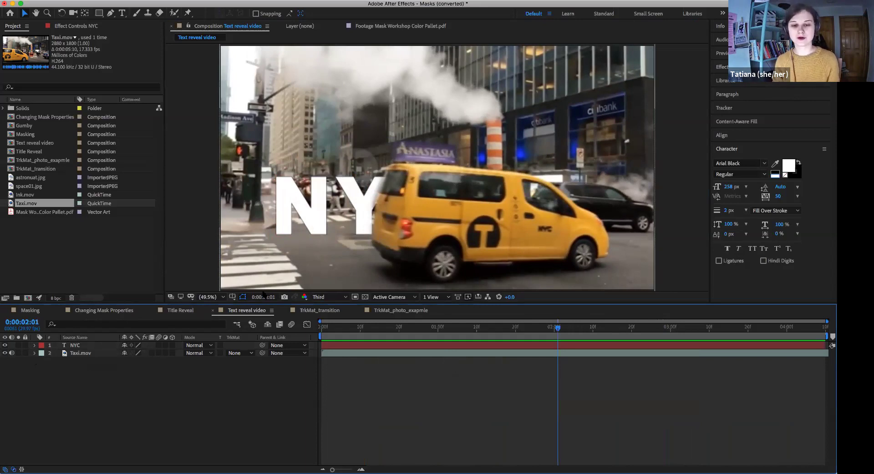
left_click(378, 353)
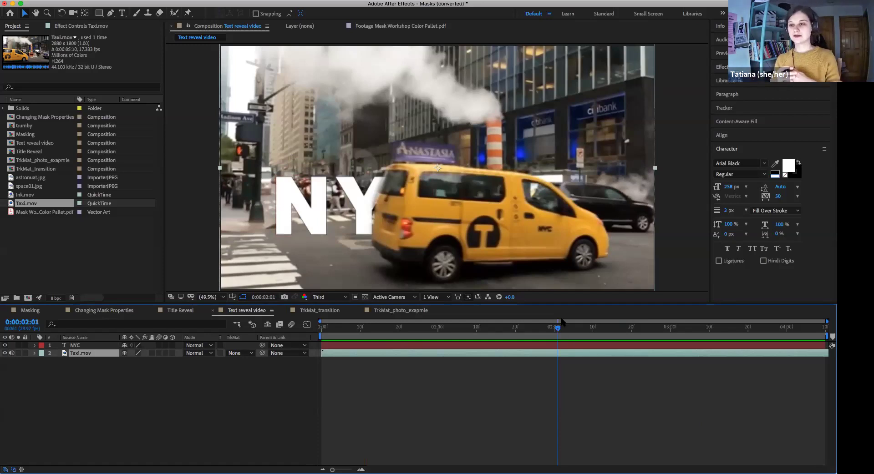
left_click(89, 346)
left_click(90, 353)
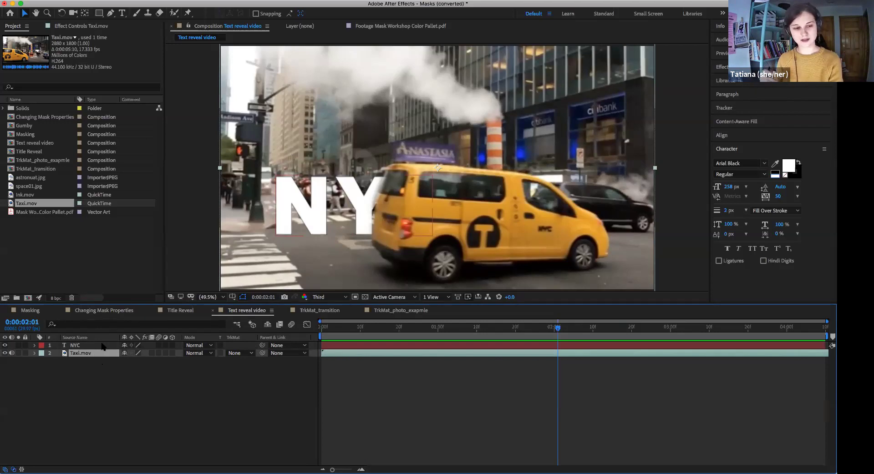
key("super+d")
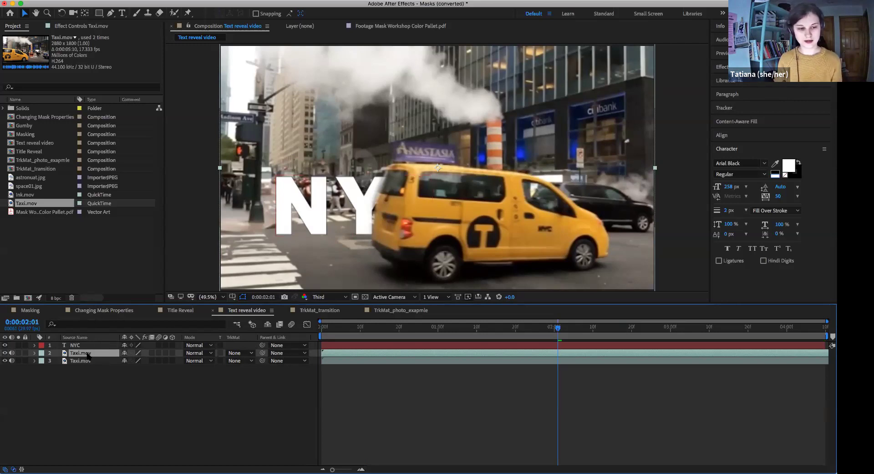
left_click_drag(83, 355, 81, 341)
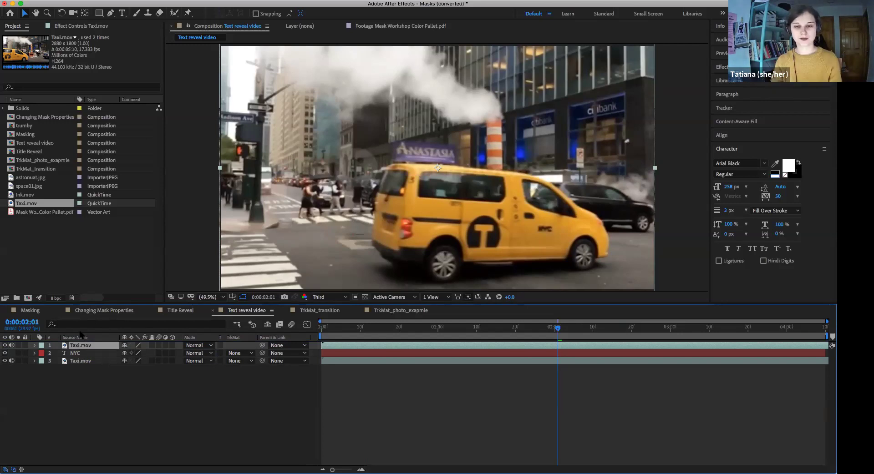
Move to 0:00:01:29 and delete Mask 1 from the NYC text layer
mouse_move(558, 328)
left_mouse_down()
mouse_move(533, 331)
mouse_move(551, 333)
left_mouse_up()
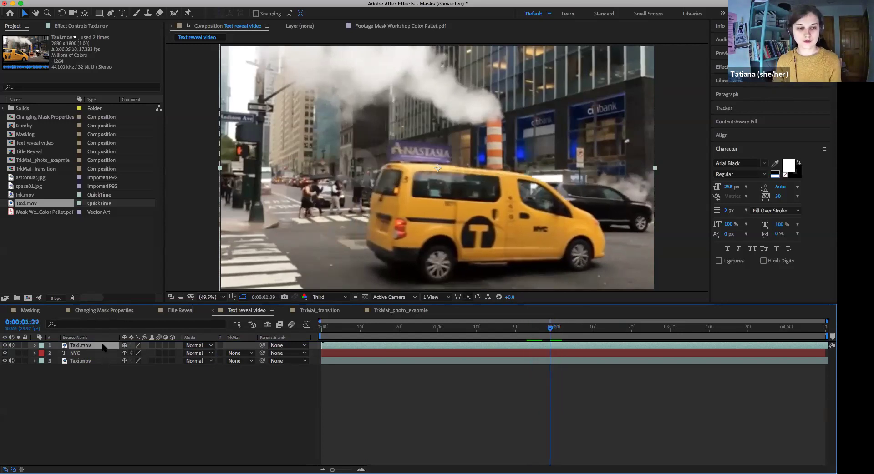
left_click(76, 353)
left_click(86, 347)
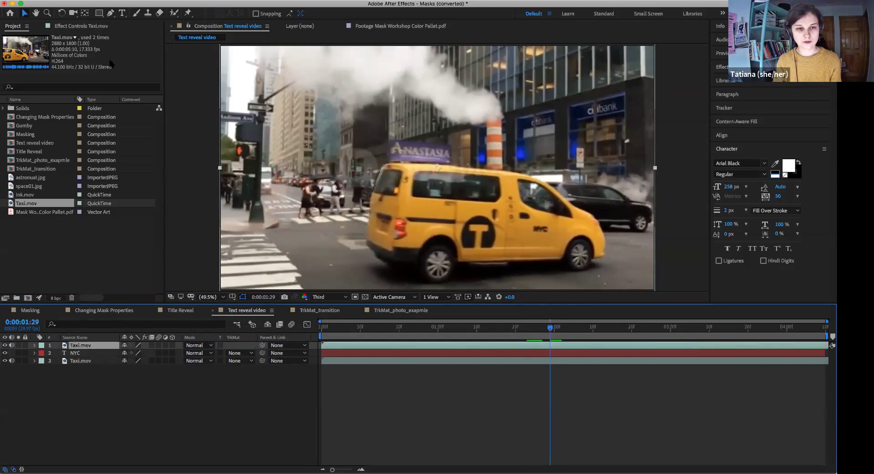
left_click(34, 353)
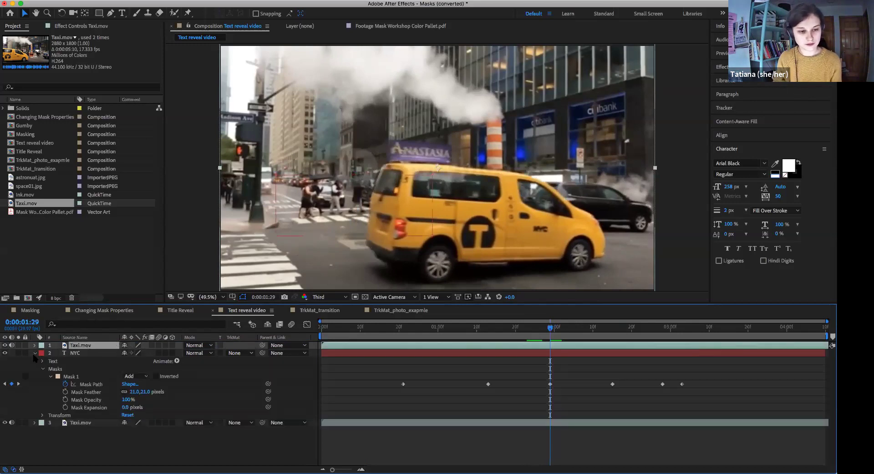
left_click(71, 377)
key("Delete")
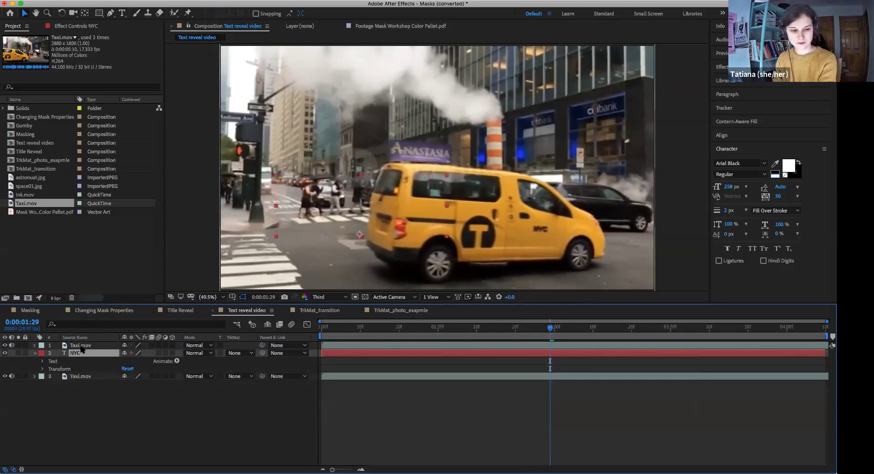
Draw a closed Pen mask around the taxi's outline on the top Taxi.mov layer at 0:00:01:29
left_click(75, 346)
left_click(111, 13)
left_click(482, 168)
left_click(401, 164)
left_click(382, 166)
left_click(372, 194)
left_click(367, 224)
left_click(370, 250)
left_click(408, 267)
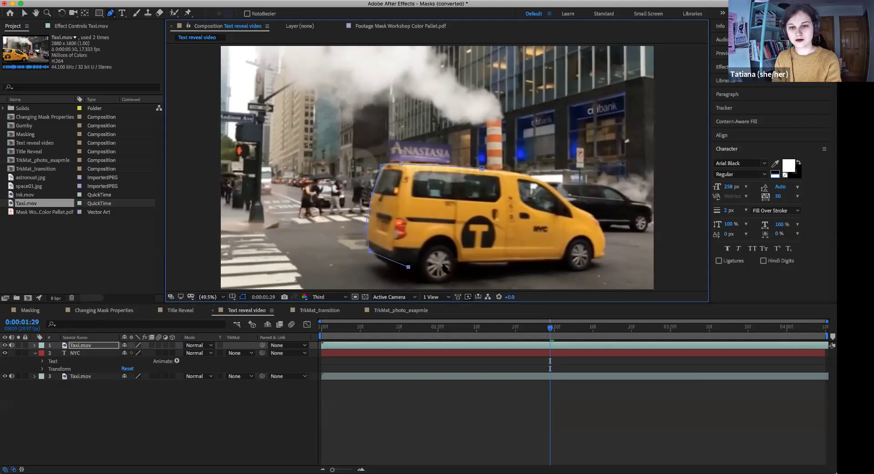
left_click(489, 258)
left_click(580, 256)
left_click(596, 215)
left_click(558, 195)
left_click(514, 174)
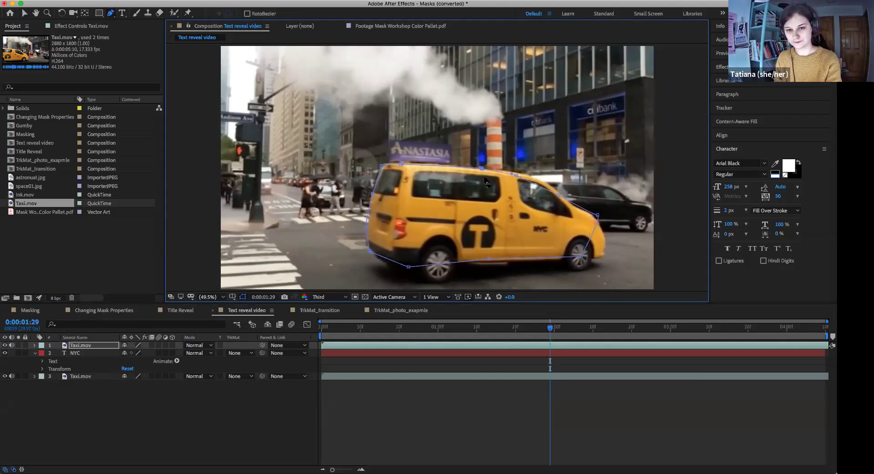
left_click(481, 168)
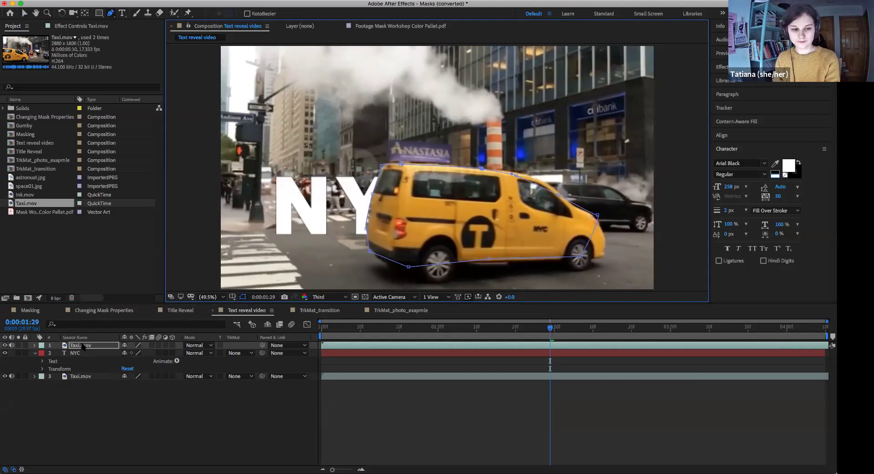
Hide the NYC and lower Taxi.mov layers, and at 0:00:01:07 add points along the taxi mask's lower edge
left_click(5, 354)
left_click(5, 376)
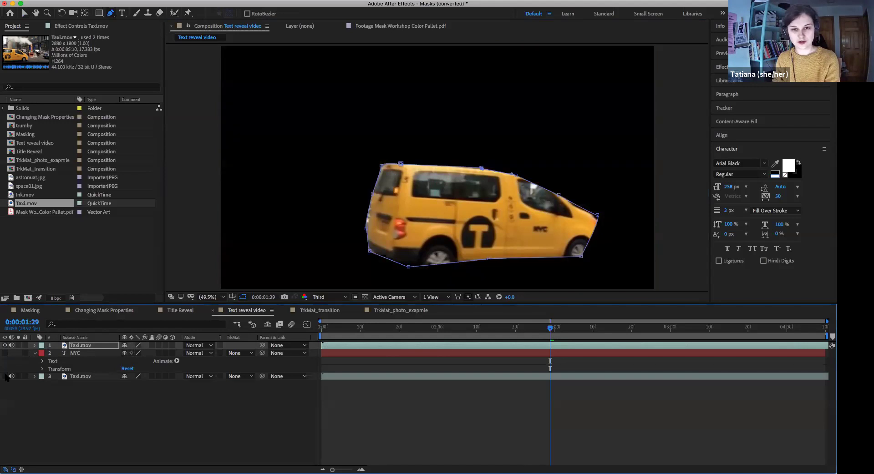
left_click_drag(522, 328, 465, 337)
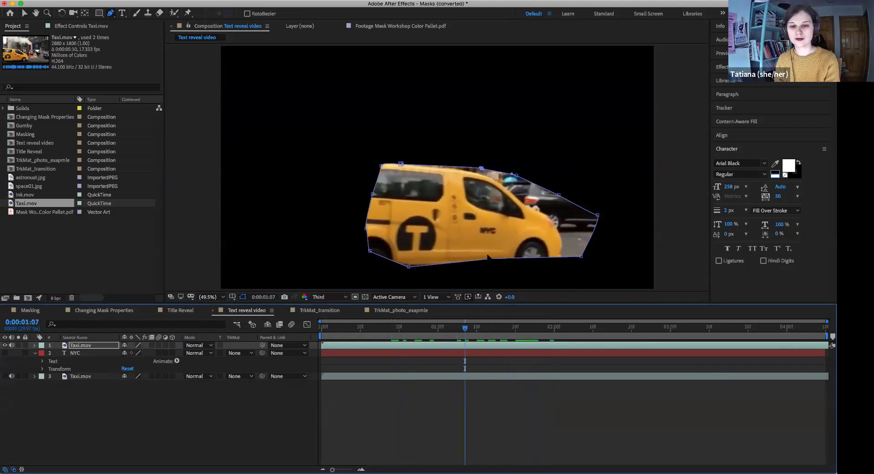
left_click(459, 261)
left_click(464, 263)
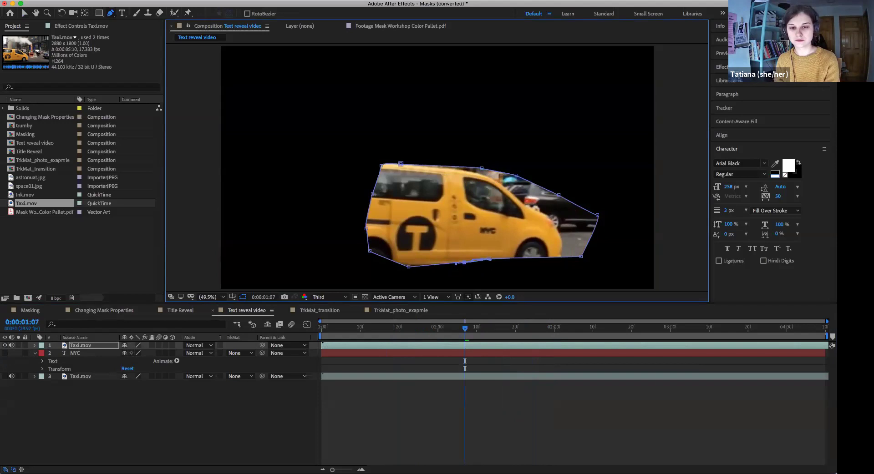
key("v")
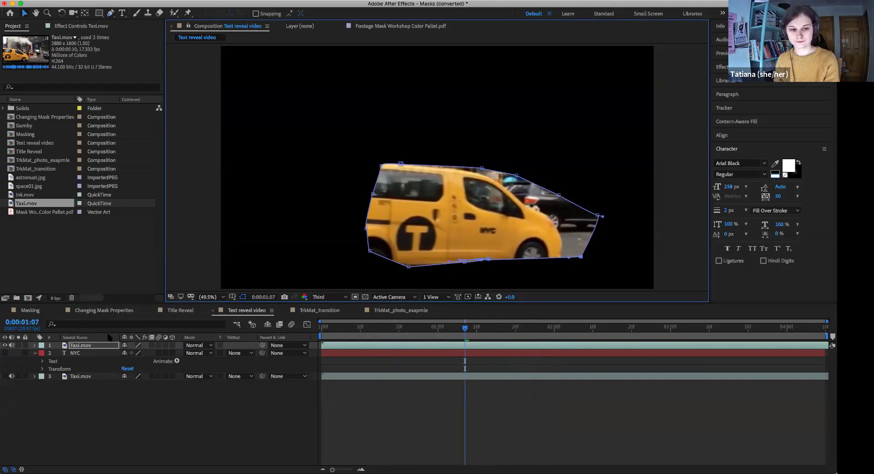
Shift the top Taxi.mov layer's whole Mask 1 toward the taxi's rear at 0:00:01:07 and turn on Mask Path keyframing
left_click(80, 345)
left_click(38, 346)
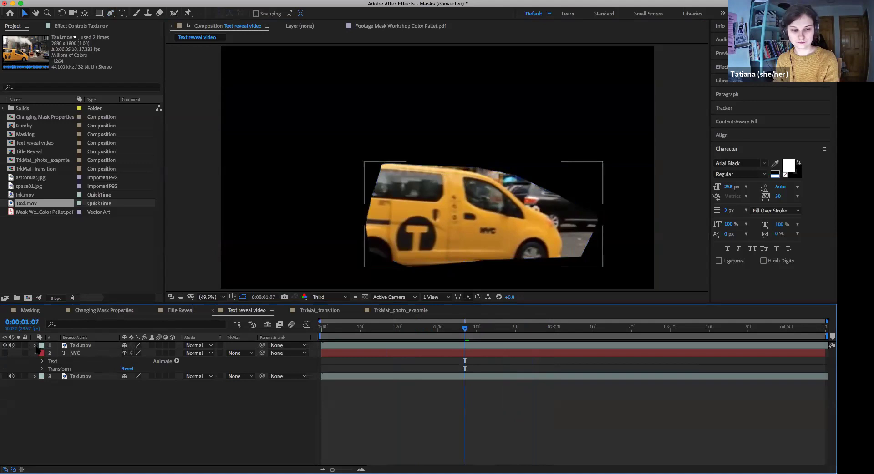
left_click(35, 346)
left_click(54, 353)
left_click(42, 353)
left_click(69, 360)
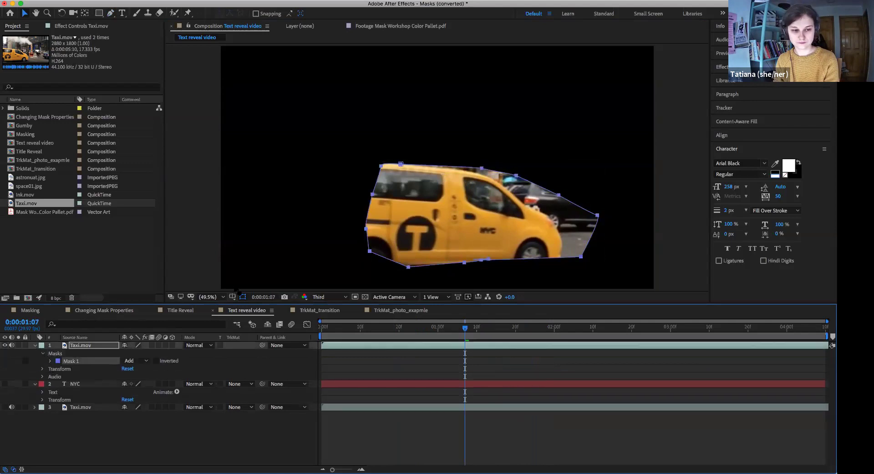
left_click_drag(393, 264, 328, 266)
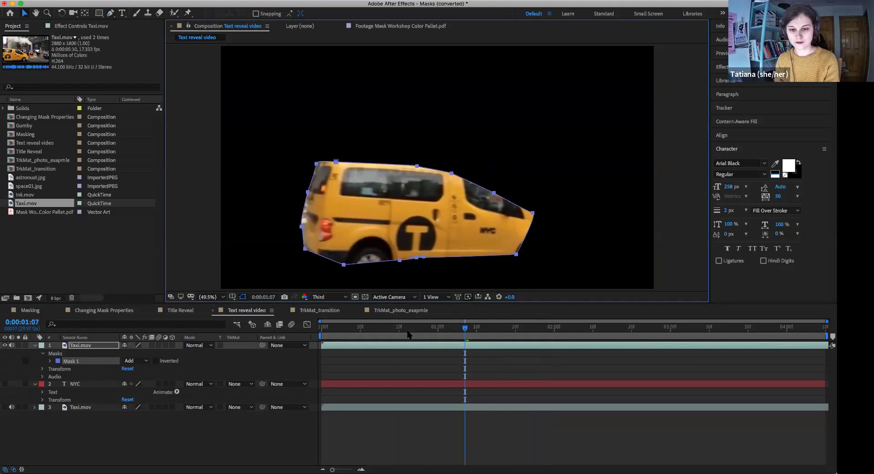
left_click(50, 361)
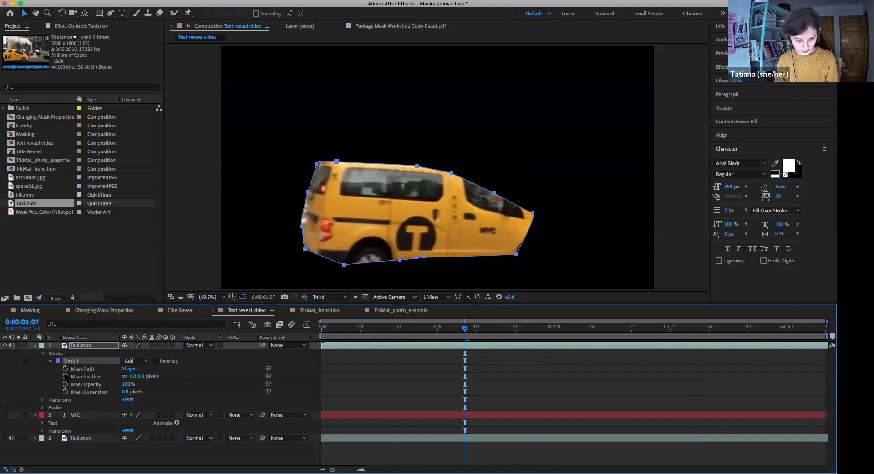
left_click(66, 369)
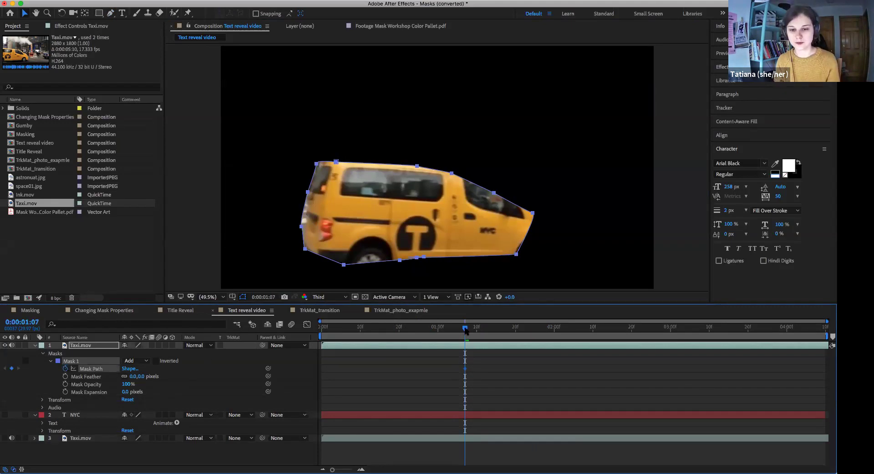
Keyframe Mask 1 over the taxi at two frames before 0:00:01:07 and one shortly after it
left_click_drag(464, 327, 428, 331)
left_click_drag(359, 271, 291, 265)
left_click(379, 327)
left_click(495, 327)
left_click_drag(449, 264, 479, 266)
Keep moving Mask 1 along with the taxi, adding Mask Path keyframes from 0:00:01:26 through 0:00:03:07
left_click(538, 328)
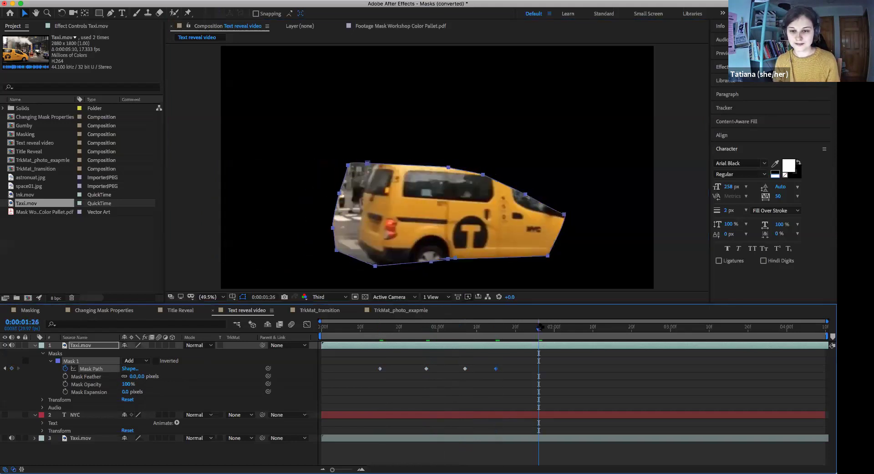
left_click_drag(547, 255, 608, 262)
left_click(588, 328)
left_click(643, 328)
left_click(678, 334)
left_click(697, 335)
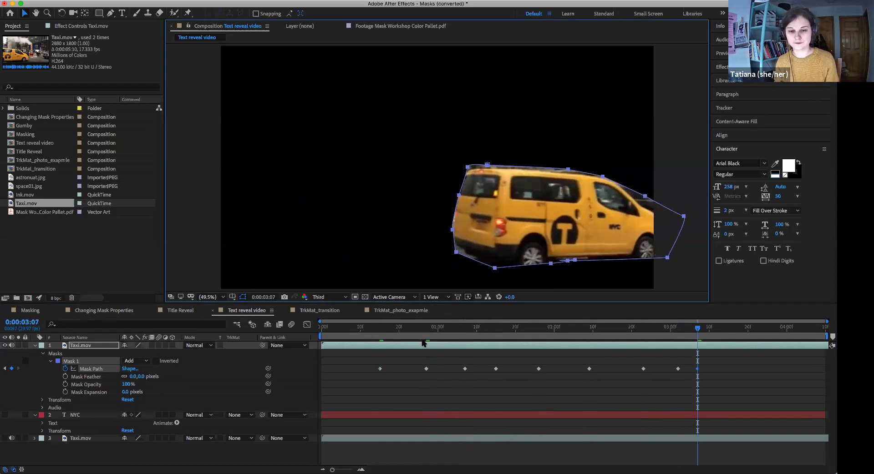
Return to the composition's start, collapse the masked taxi layer, and show the NYC and lower Taxi.mov layers again
key("Home")
left_click(36, 346)
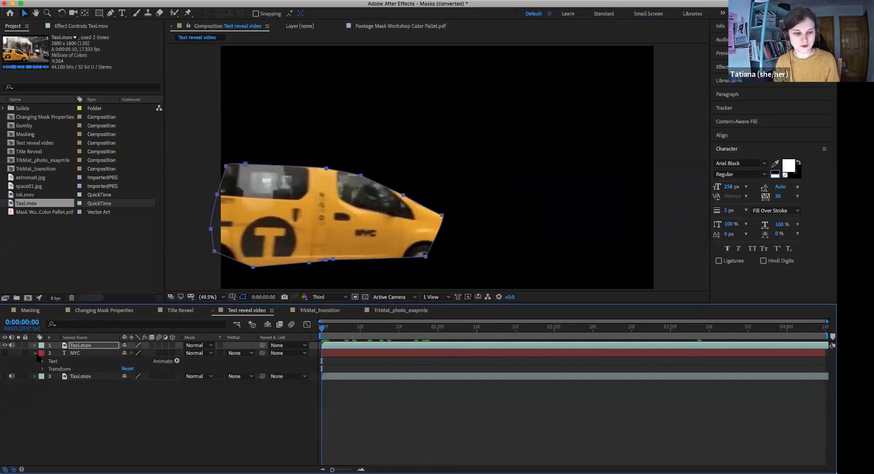
left_click(4, 354)
left_click(5, 376)
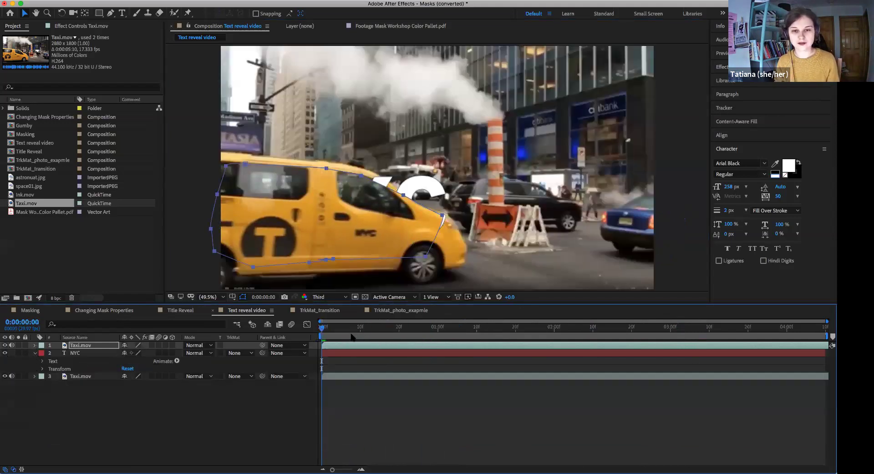
Preview the layered reveal from the start and inspect the mask around the taxi's windshield at 0:00:00:20
key("space")
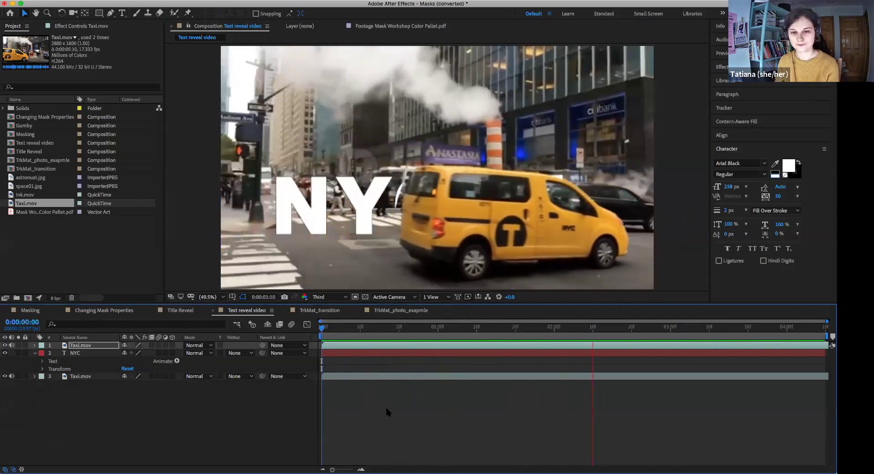
key("space")
left_click_drag(702, 331, 397, 343)
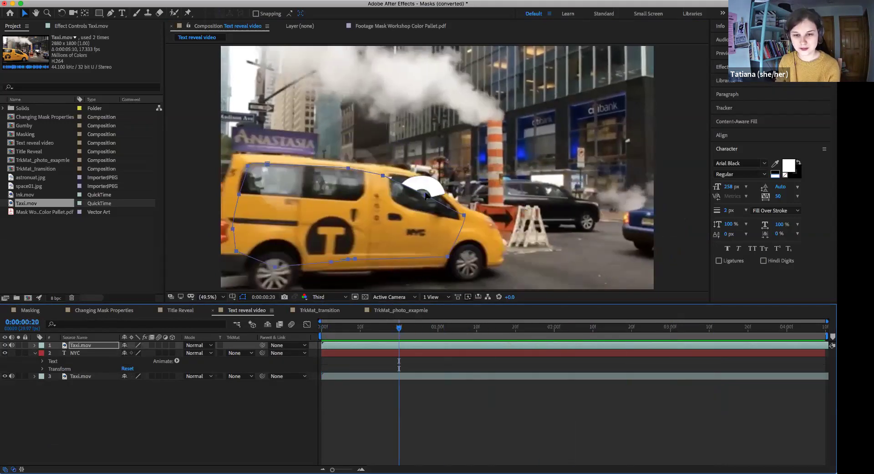
left_click(425, 197)
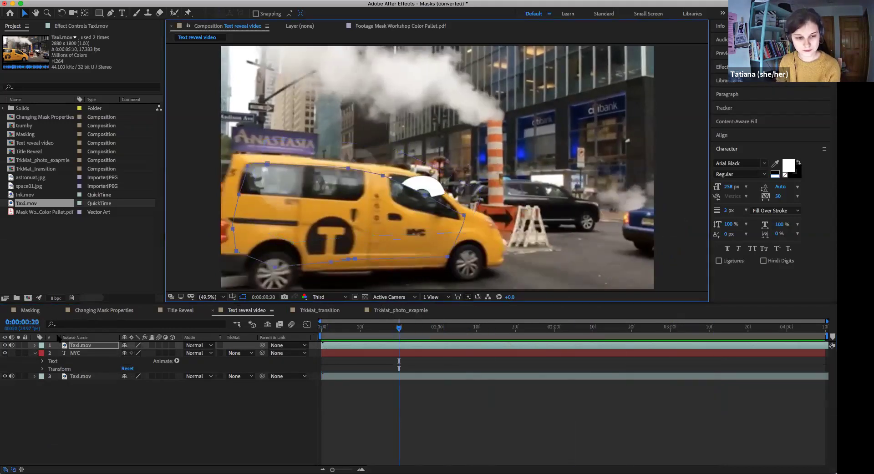
Reshape Mask 1 on the upper Taxi.mov layer around the taxi's windshield and hood at the 0:00:00:27 keyframe
left_click(35, 345)
left_click_drag(400, 330, 427, 334)
left_click(440, 371)
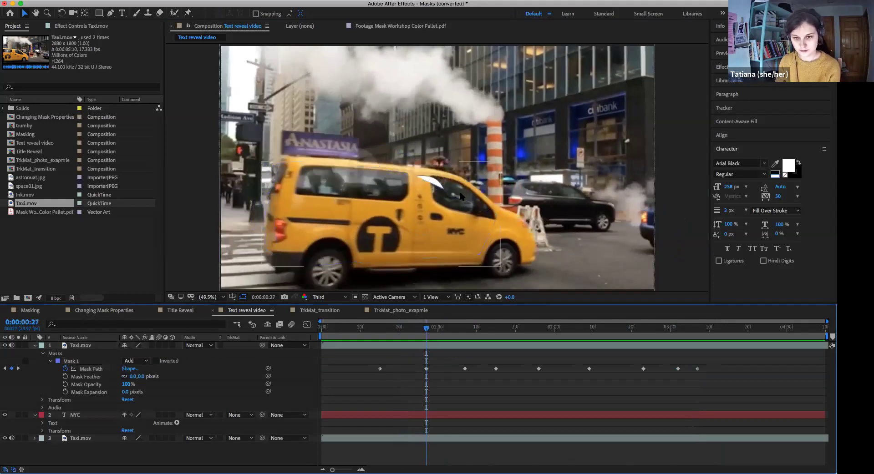
left_click(372, 347)
left_click(72, 362)
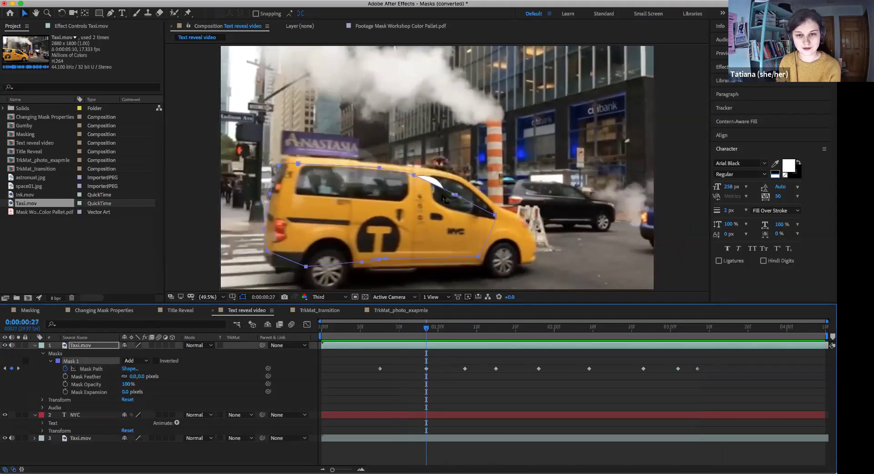
left_click_drag(455, 196, 459, 189)
key("super+z")
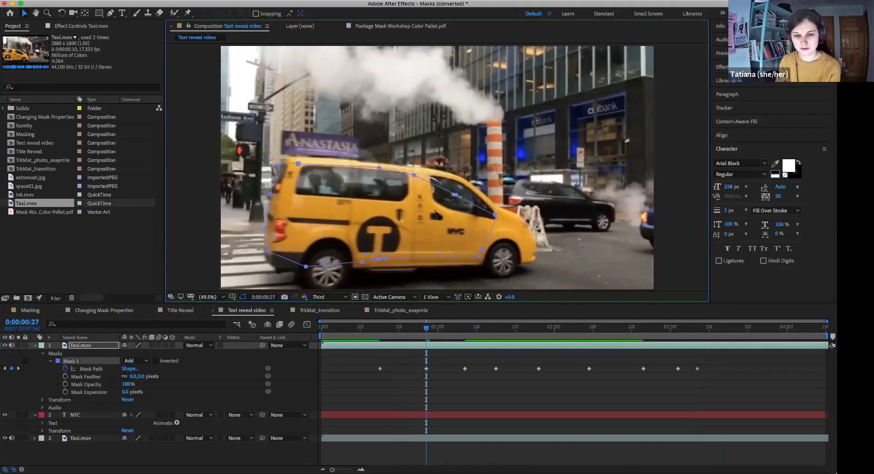
left_click(95, 348)
left_click_drag(455, 195, 554, 138)
left_click_drag(415, 175, 420, 162)
left_click_drag(495, 214, 519, 232)
Preview the reveal from the start, stop at 0:00:02:01, and collapse the masked taxi layer
left_click(321, 334)
key("space")
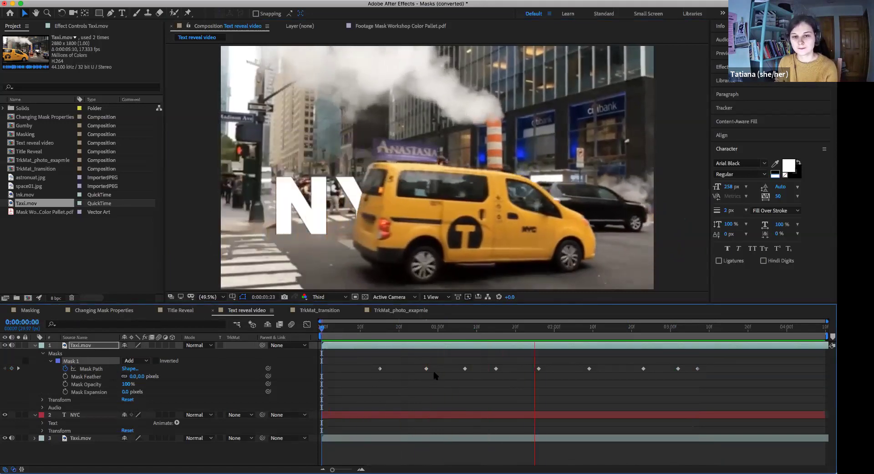
key("space")
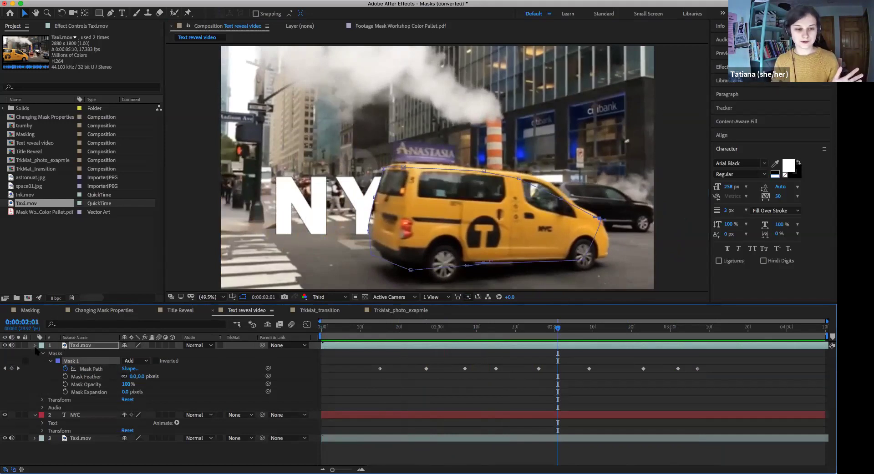
left_click(35, 346)
left_click(73, 345)
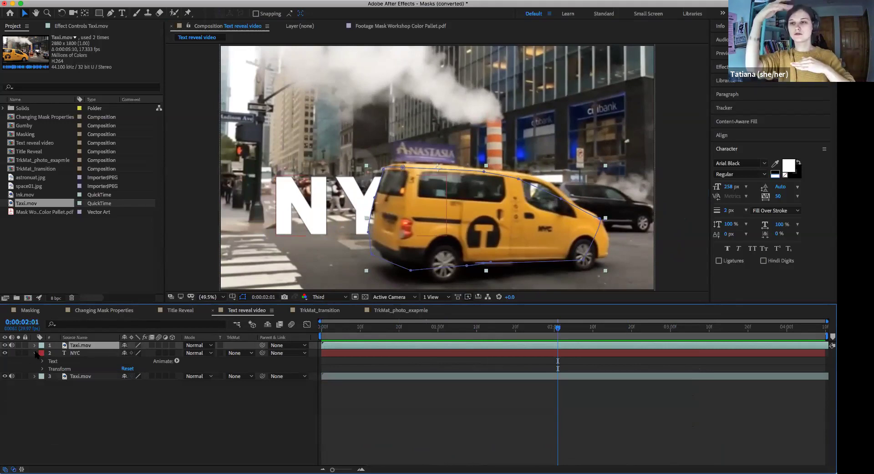
Hide the NYC and lower Taxi.mov layers to inspect the masked taxi alone, and show both again
left_click(5, 353)
left_click(5, 376)
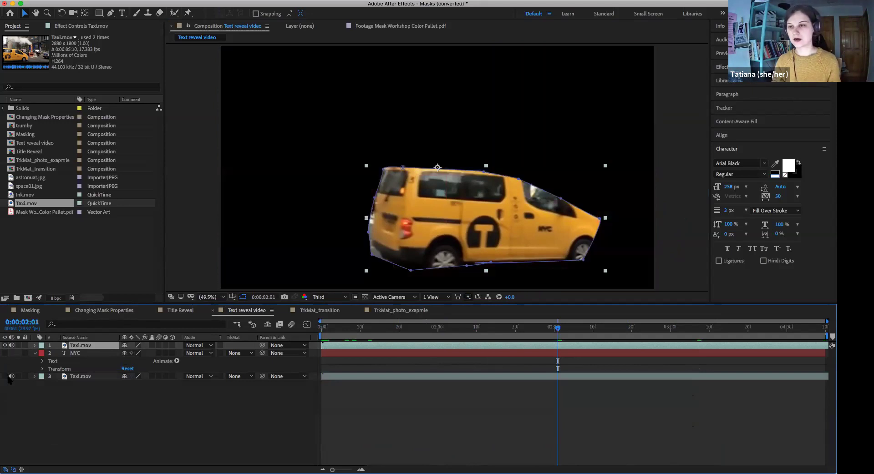
left_click(4, 353)
left_click(5, 376)
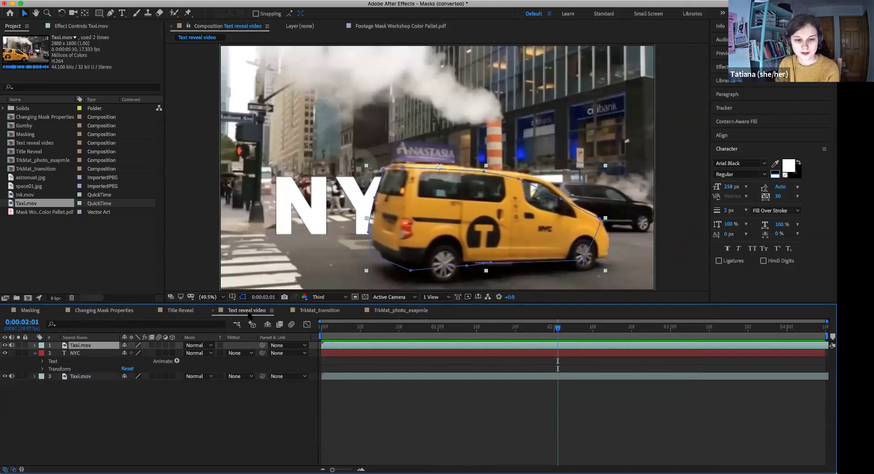
Switch to the TrkMat_transition composition and scrub through the ink transition to 0:00:00:11
left_click(319, 314)
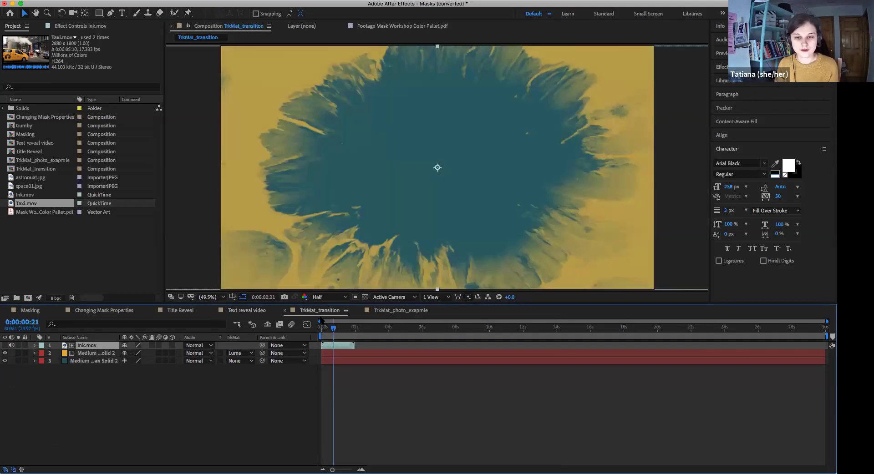
left_click_drag(333, 327, 326, 328)
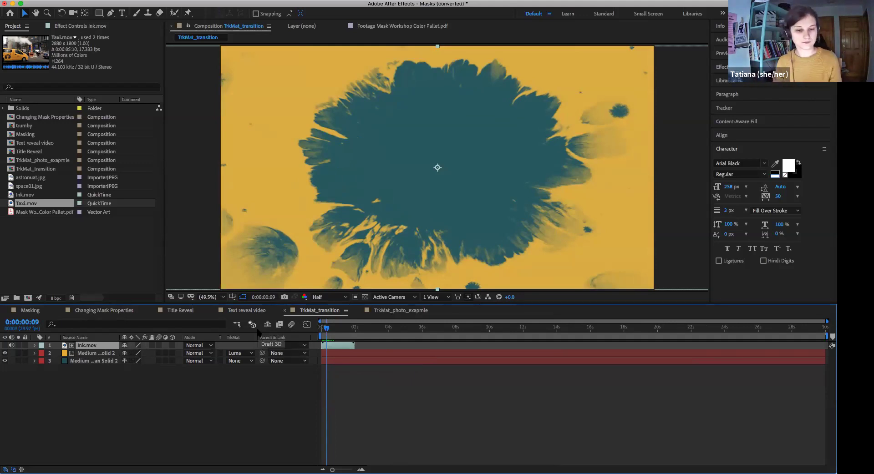
left_click_drag(327, 328, 328, 328)
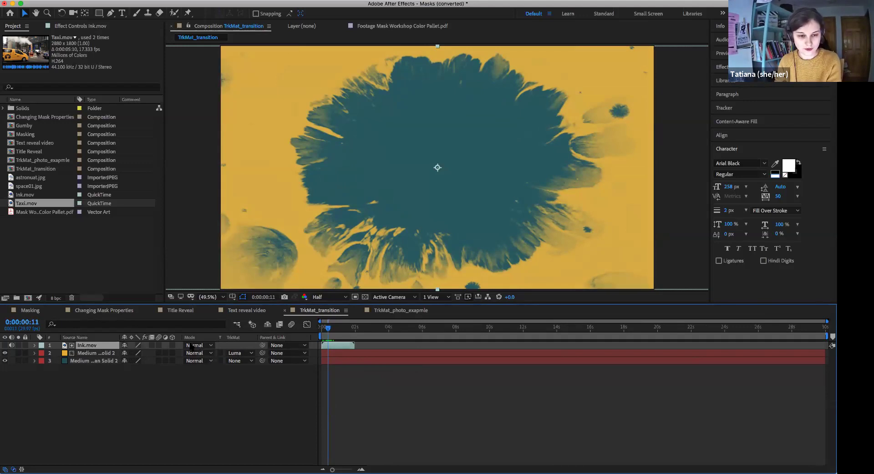
left_click(46, 428)
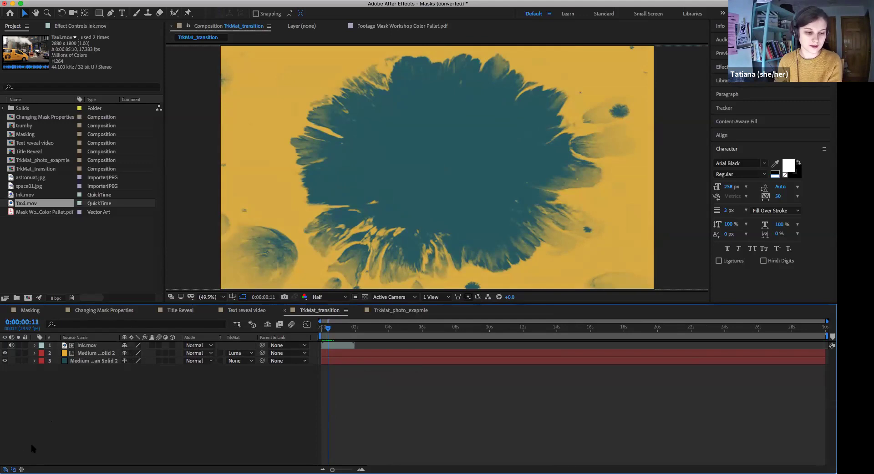
Toggle the timeline's column groups so that Mode and TrkMat are displayed without the layer switches, and set the time to 0:00:00:02
left_click(14, 470)
left_click(14, 470)
left_click(14, 470)
left_click(5, 470)
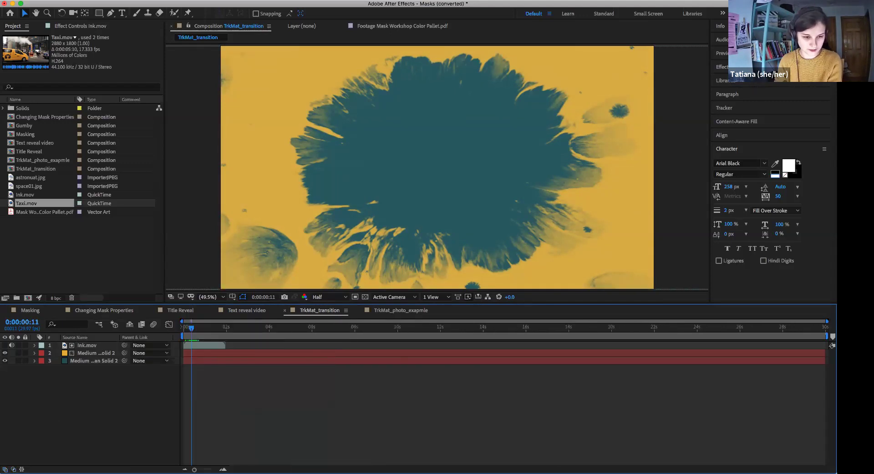
left_click_drag(191, 328, 185, 328)
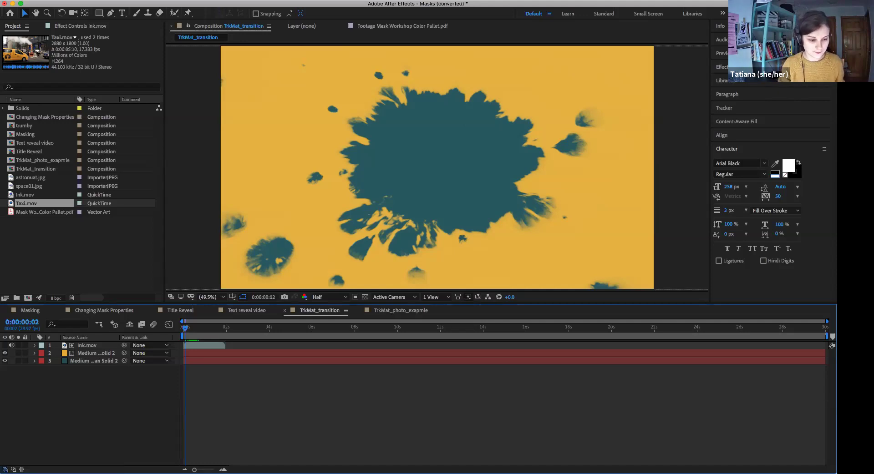
left_click(5, 469)
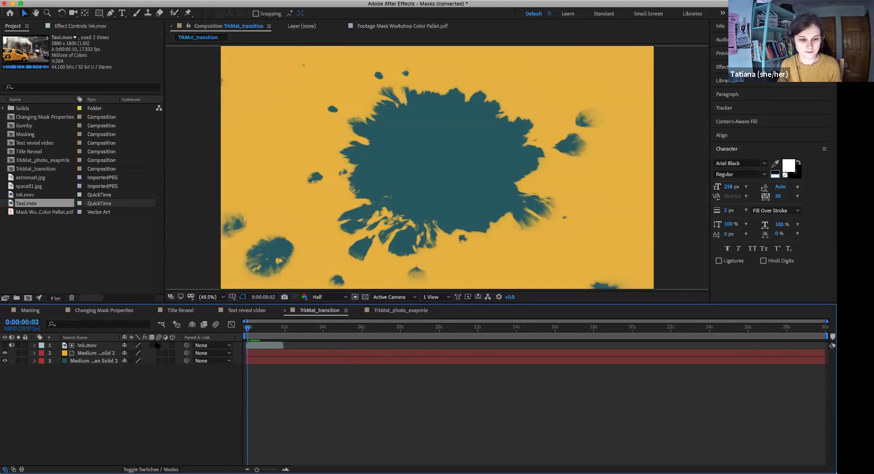
key("F4")
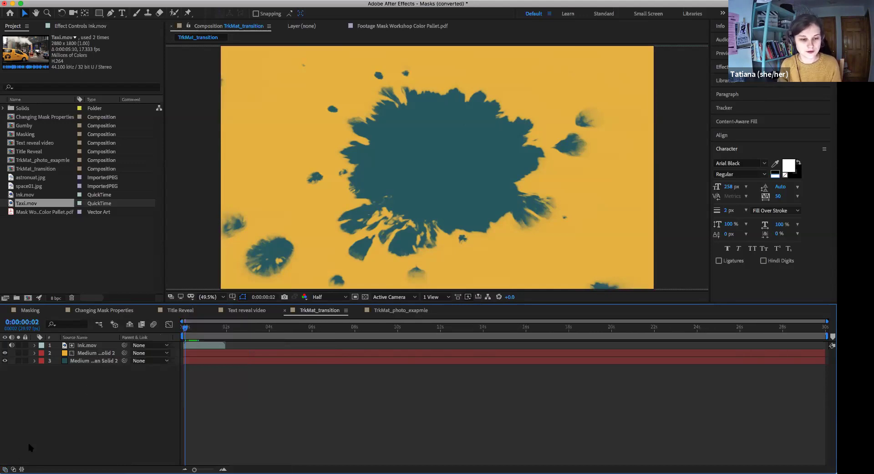
key("F4")
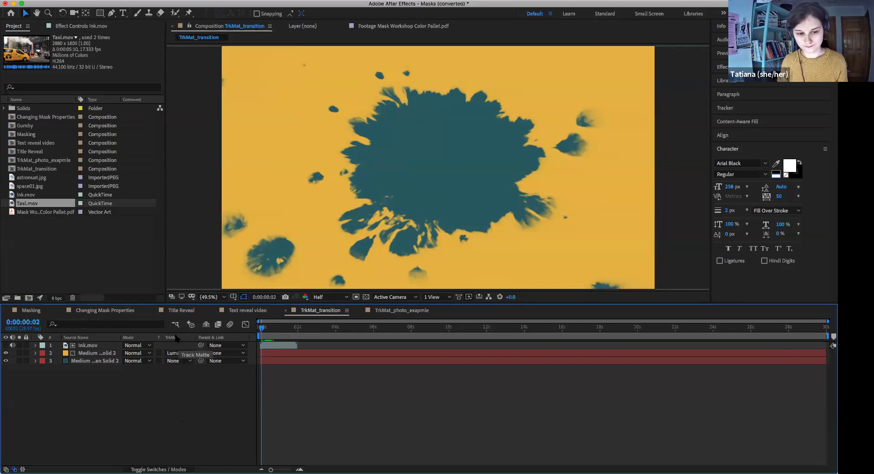
Isolate the Ink.mov layer by hiding both solid layers, showing the ink, and returning to the start
left_click(93, 346)
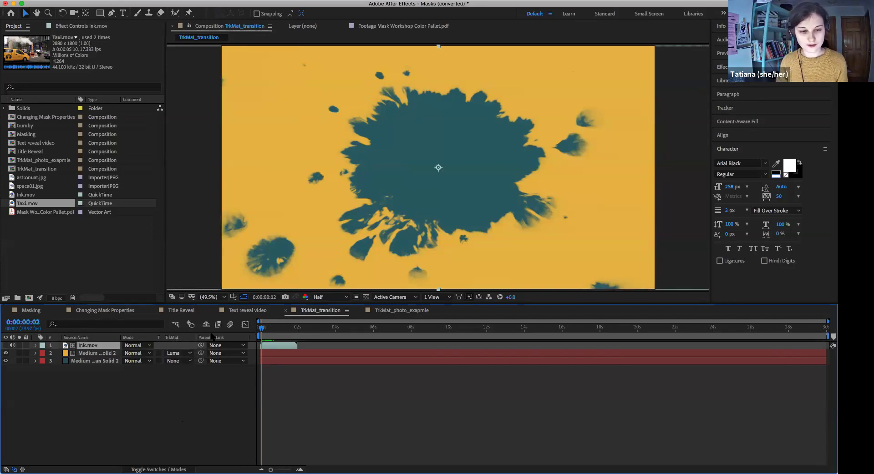
left_click(6, 353)
left_click(6, 361)
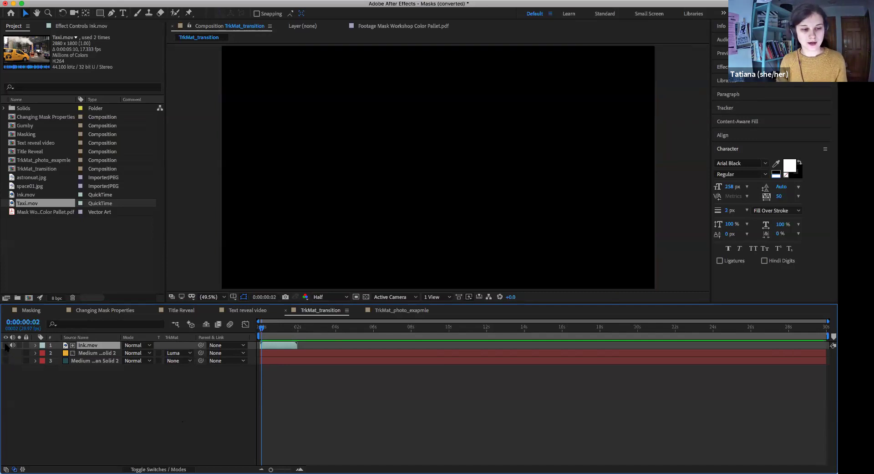
left_click(6, 345)
left_click_drag(269, 331, 260, 329)
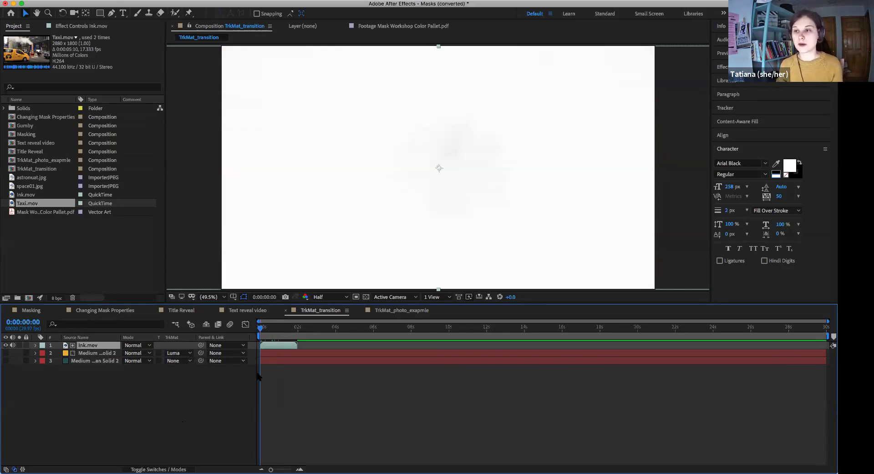
Preview the isolated ink footage twice, returning to 0:00:00:00 each time
key("space")
left_click_drag(263, 330, 259, 328)
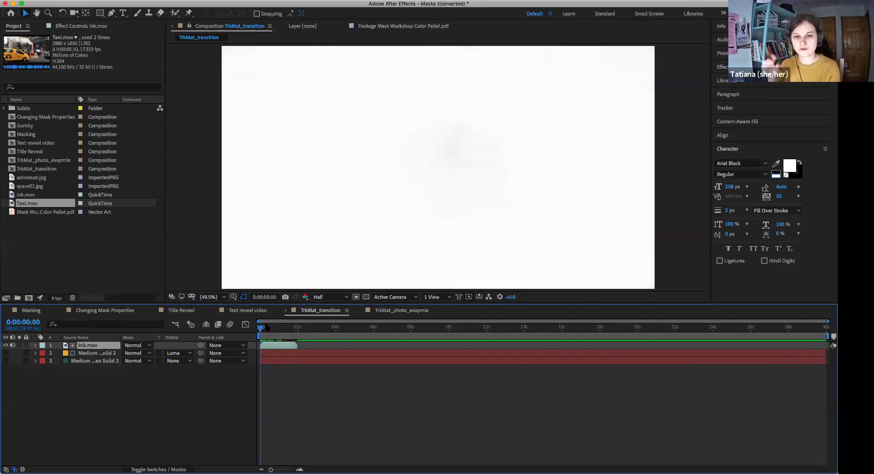
key("space")
left_click(262, 334)
mouse_move(263, 336)
left_mouse_down()
mouse_move(285, 331)
mouse_move(260, 331)
left_mouse_up()
Show both solid layers again and hide the Ink.mov layer
left_click(5, 353)
left_click(5, 361)
left_click(5, 346)
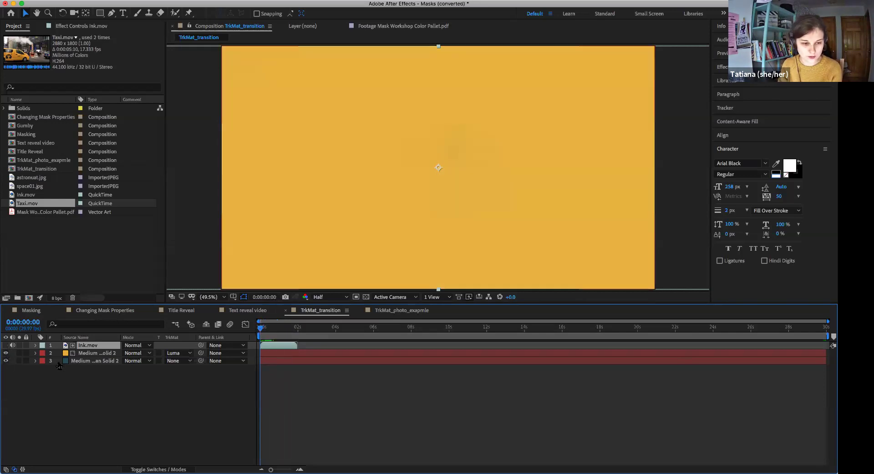
Examine the yellow solid's track matte options and show Ink.mov to view its black and white areas at 0:00:00:13
left_click(189, 354)
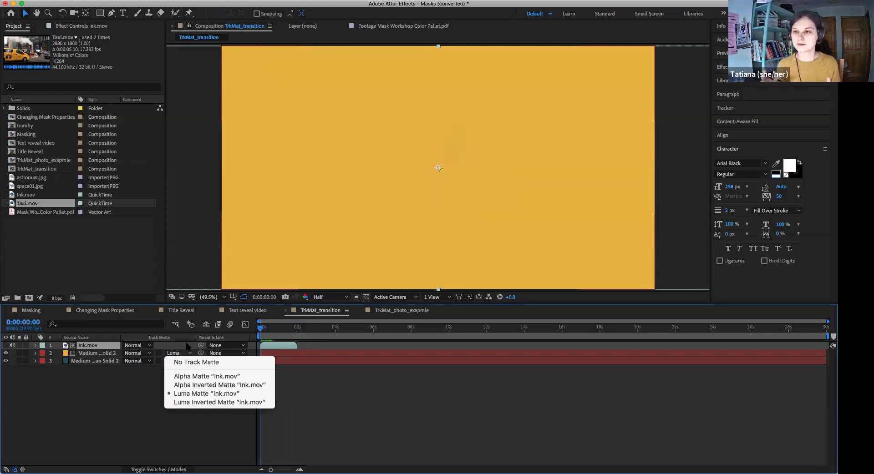
left_click(166, 362)
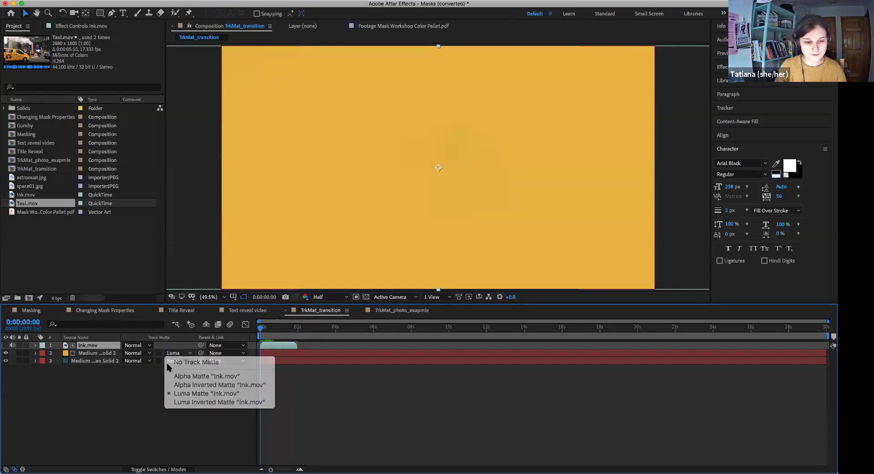
left_click(190, 354)
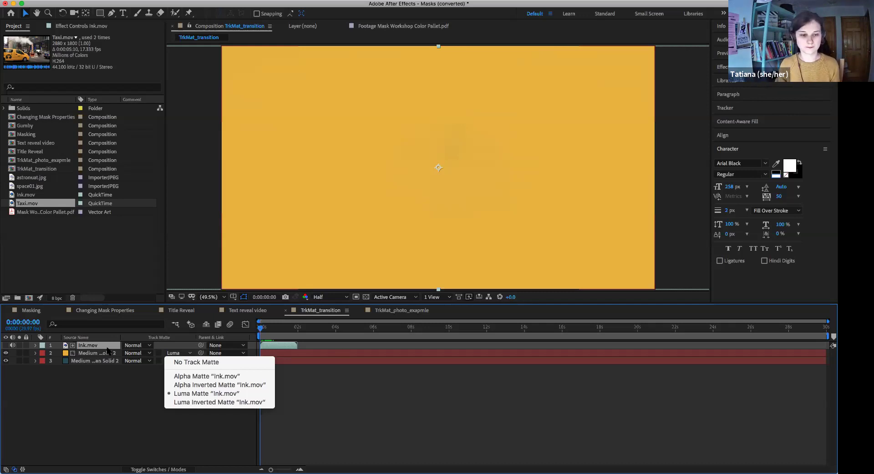
left_click(190, 353)
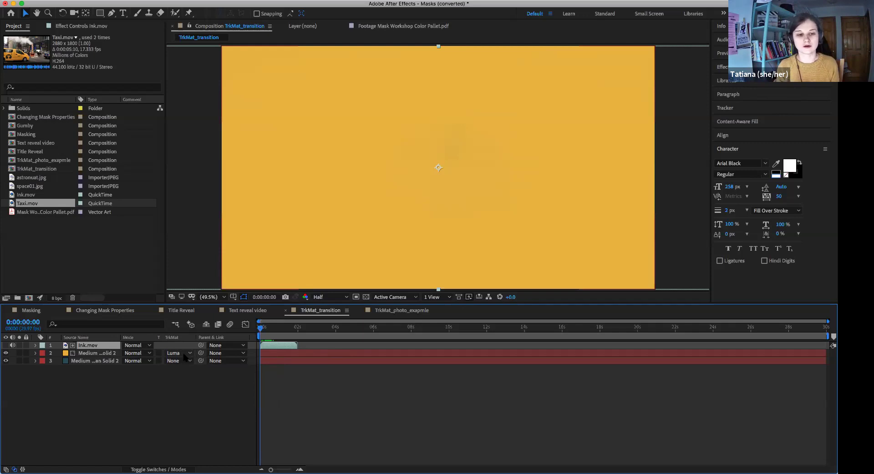
left_click(5, 345)
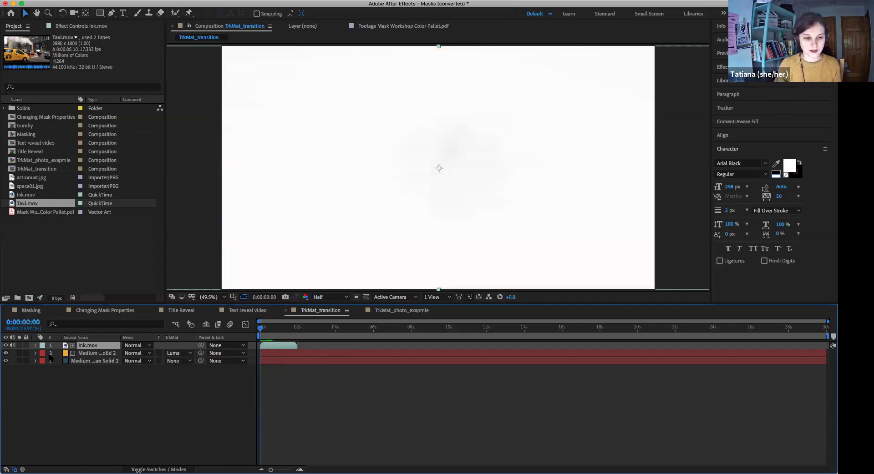
mouse_move(260, 326)
left_mouse_down()
mouse_move(283, 326)
mouse_move(268, 328)
left_mouse_up()
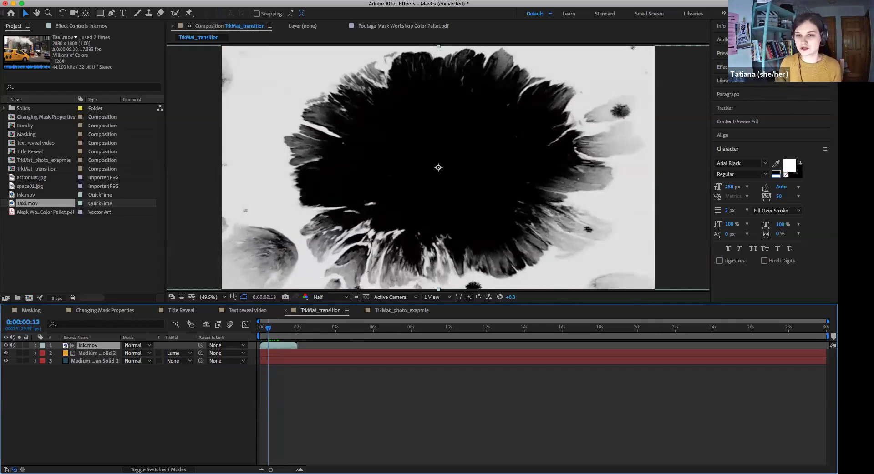
Try Alpha Matte "Ink.mov" on the yellow solid, and switch it back to Luma Matte "Ink.mov"
left_click(184, 354)
left_click(193, 377)
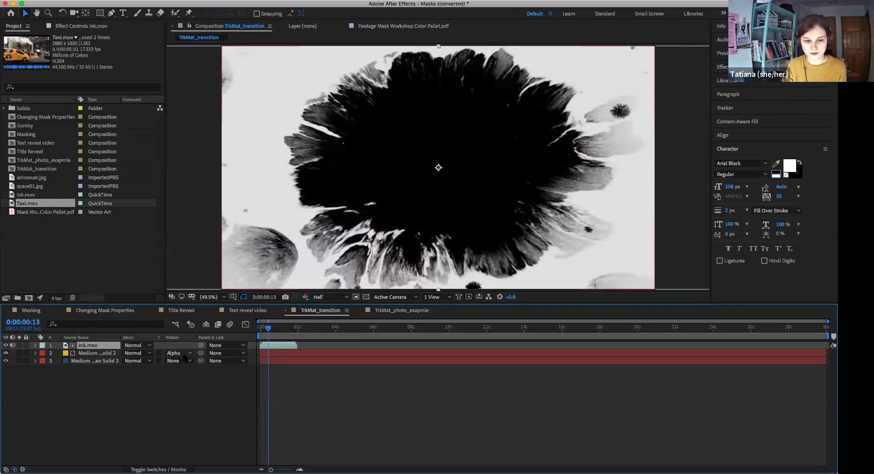
left_click(189, 354)
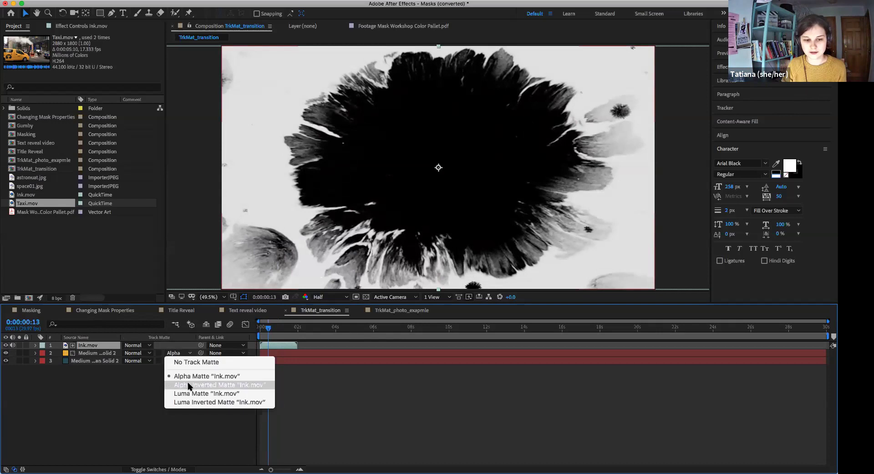
left_click(210, 396)
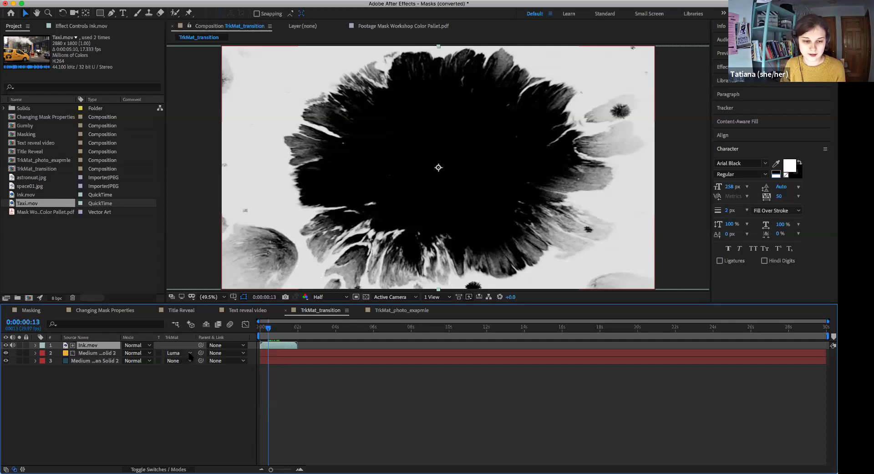
Hide Ink.mov and play the luma matte transition to 0:00:00:20, and show Ink.mov again to compare it at 0:00:00:22
left_click(5, 346)
key("space")
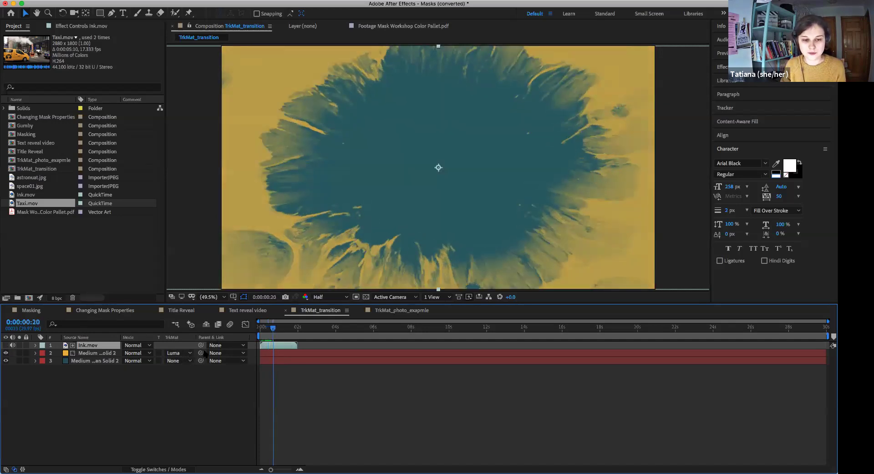
left_click(178, 361)
left_click(8, 348)
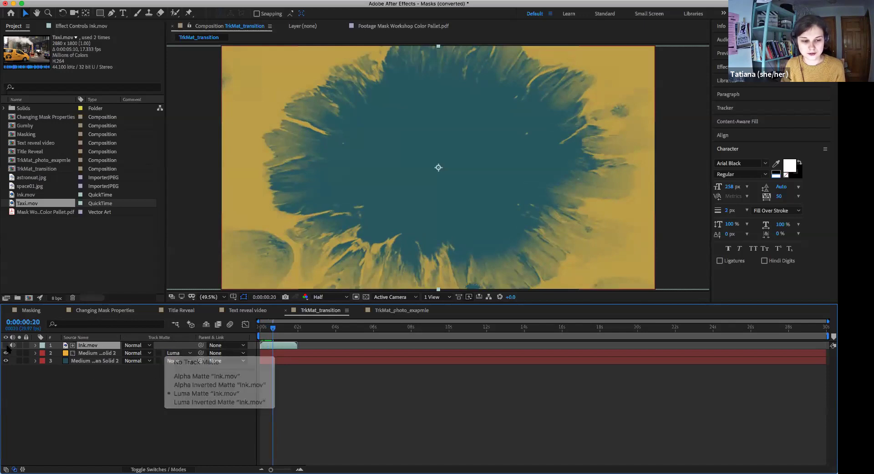
left_click(5, 346)
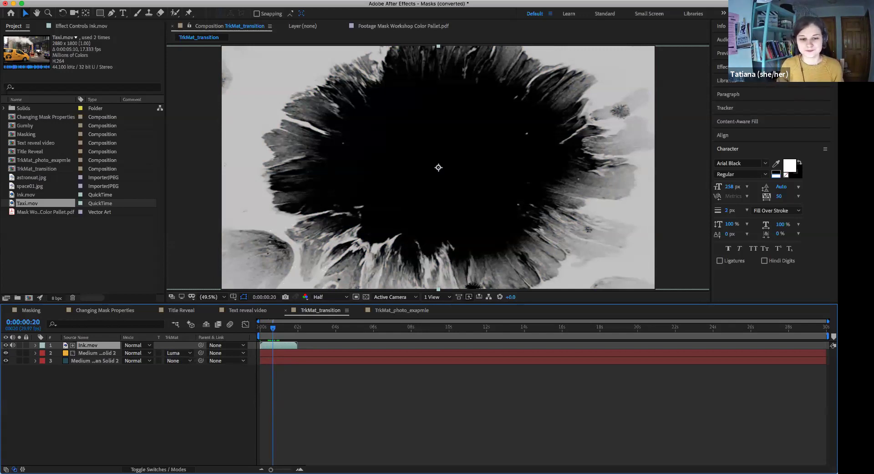
left_click_drag(274, 331, 278, 335)
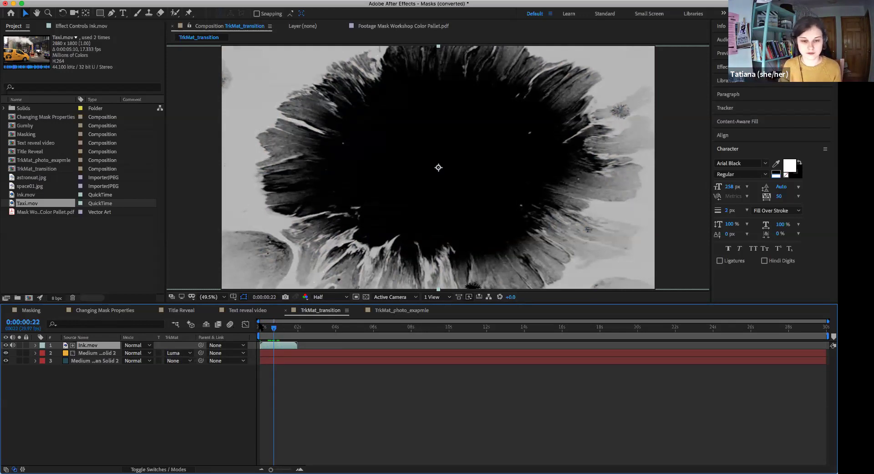
Move to 0:00:00:26, and hide and show Ink.mov to compare the transition with its black and white areas
left_click_drag(274, 329, 277, 330)
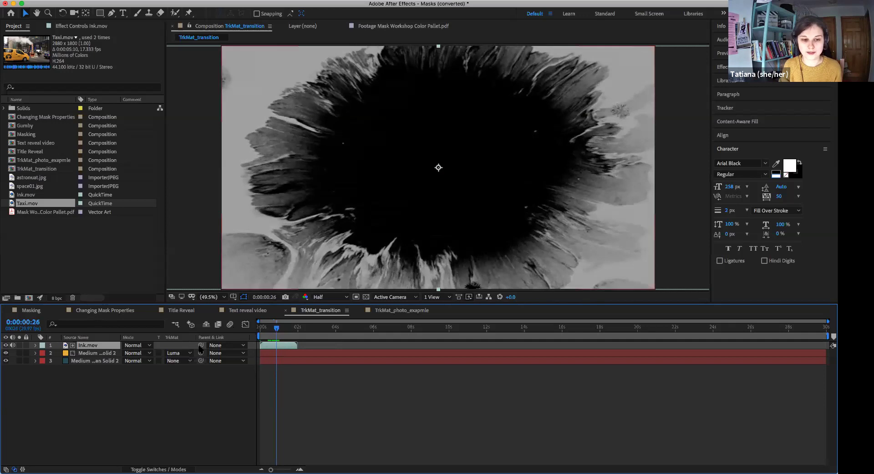
left_click(6, 346)
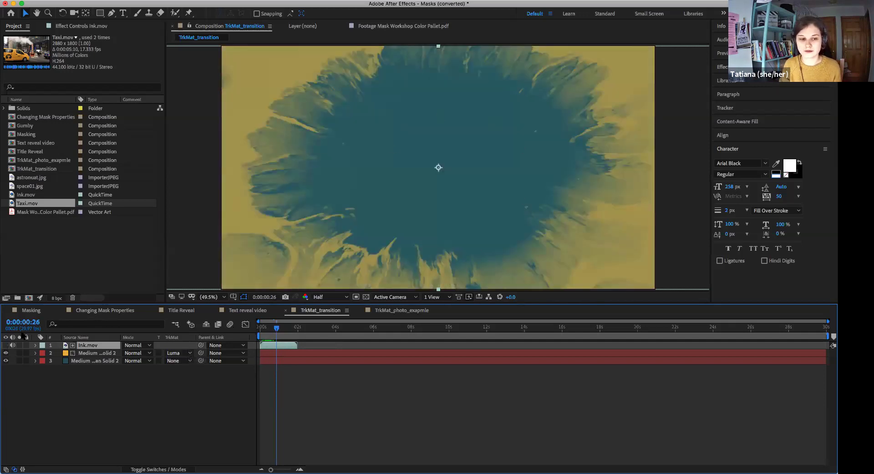
left_click(6, 345)
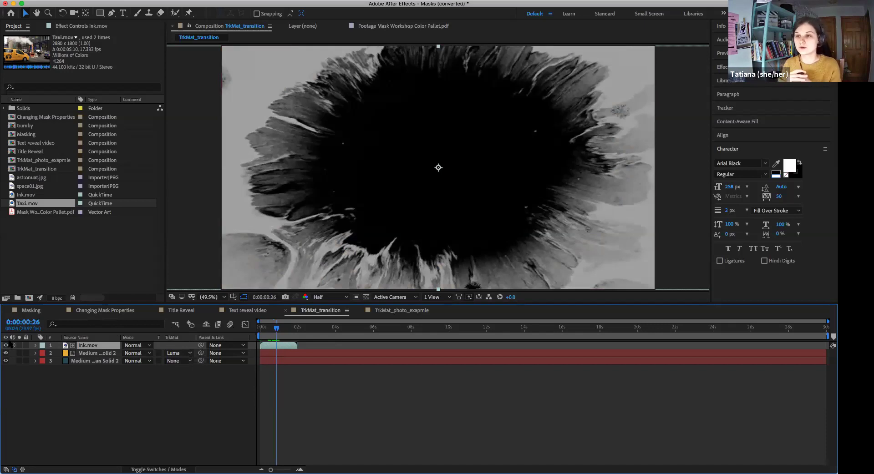
left_click(435, 354)
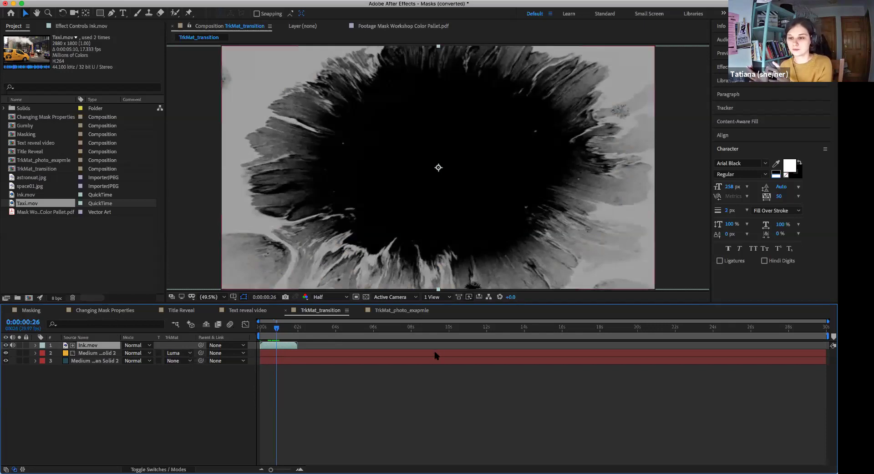
left_click(760, 385)
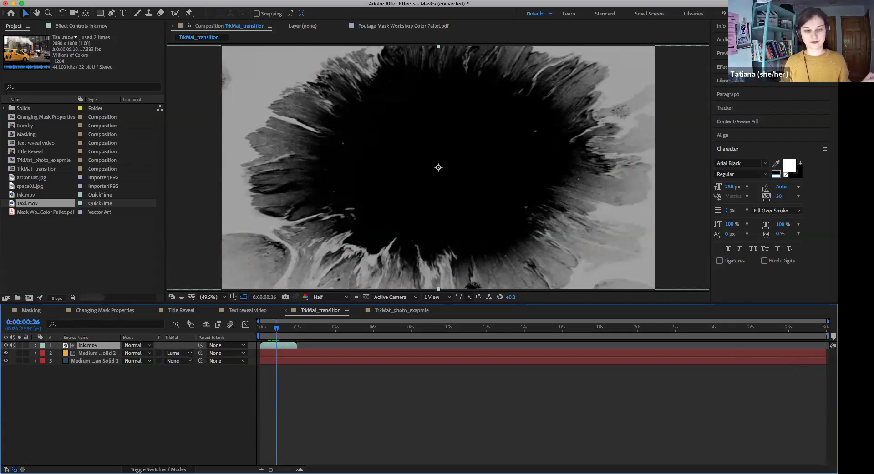
Hide the Mode and Track Matte columns in the timeline and bring them back
left_click(14, 469)
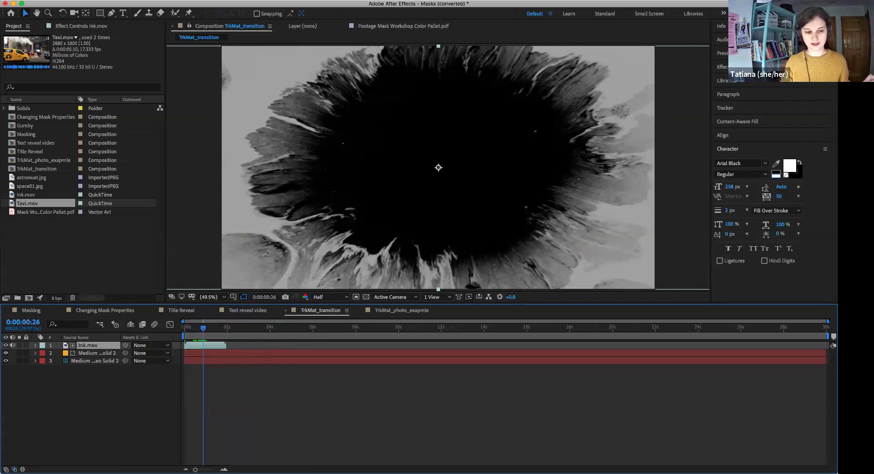
left_click(14, 469)
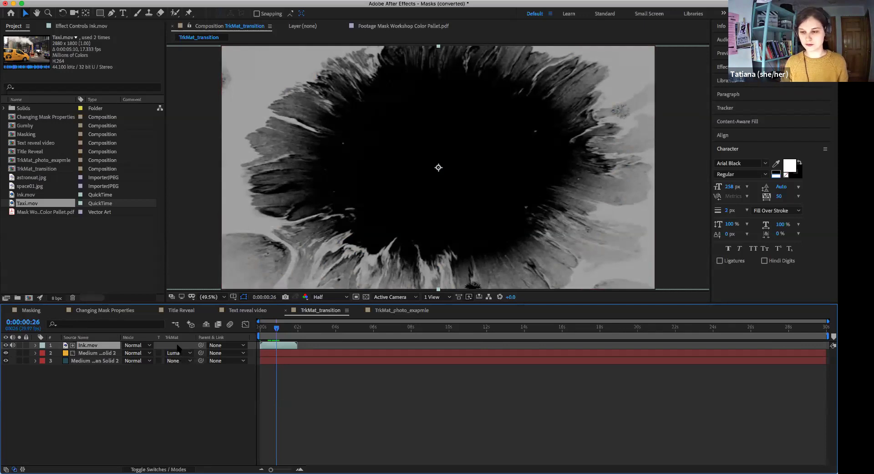
Delete Ink.mov and both solids from TrkMat_transition and return to 0:00:00:00
left_click_drag(276, 327, 259, 330)
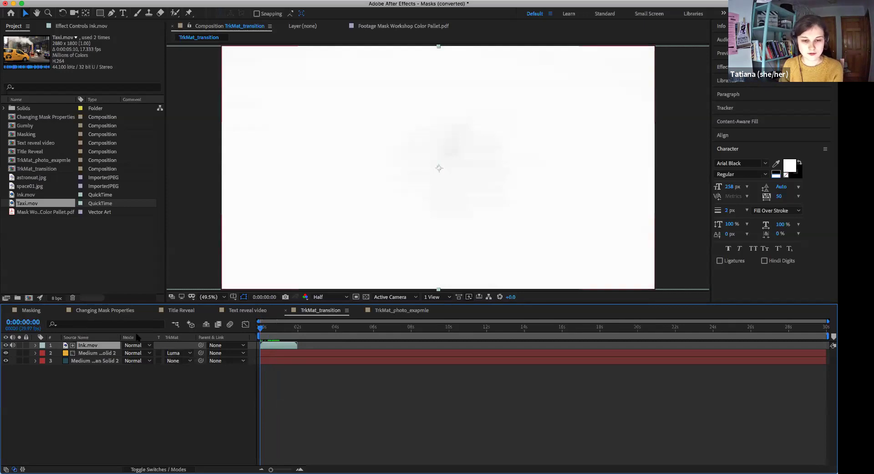
left_click(282, 329)
left_click(96, 361)
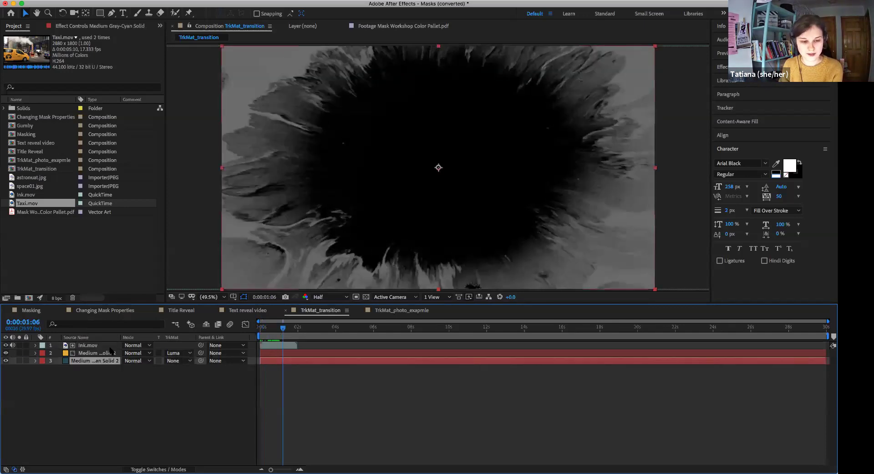
key("Delete")
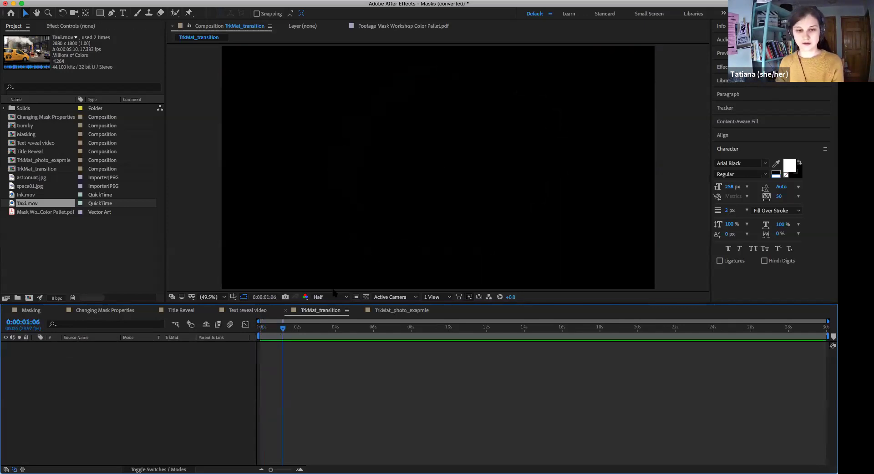
left_click_drag(282, 329, 255, 331)
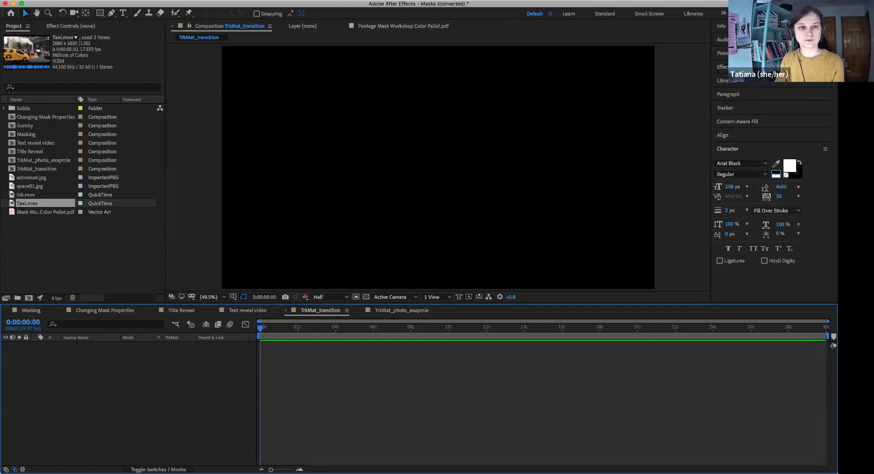
Preview Mask Workshop Color Pallet.pdf from the project and try to start a new layer
left_click(32, 212)
left_click(157, 1)
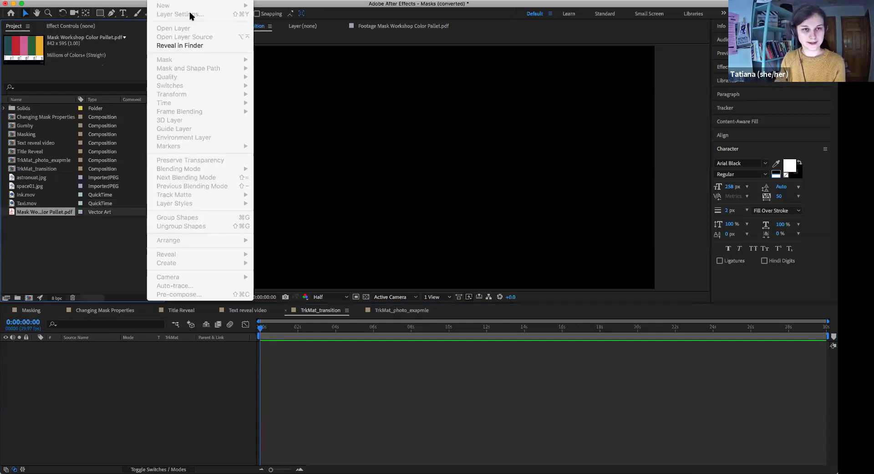
left_click(91, 377)
left_click(157, 2)
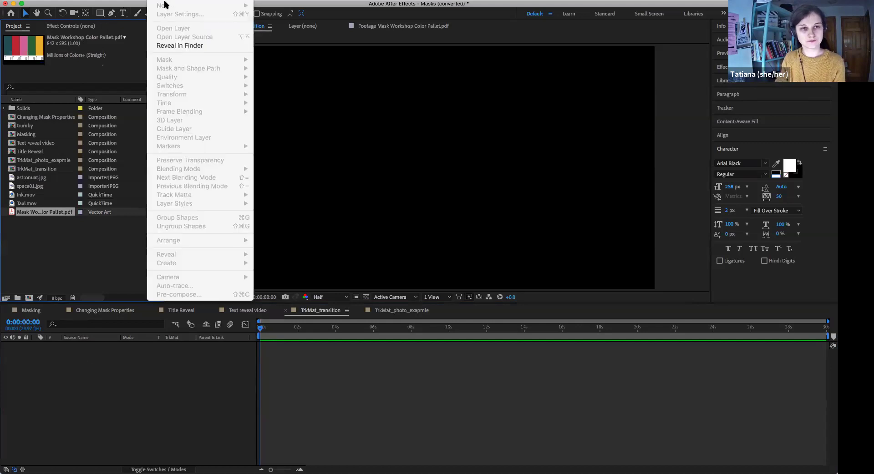
left_click(101, 402)
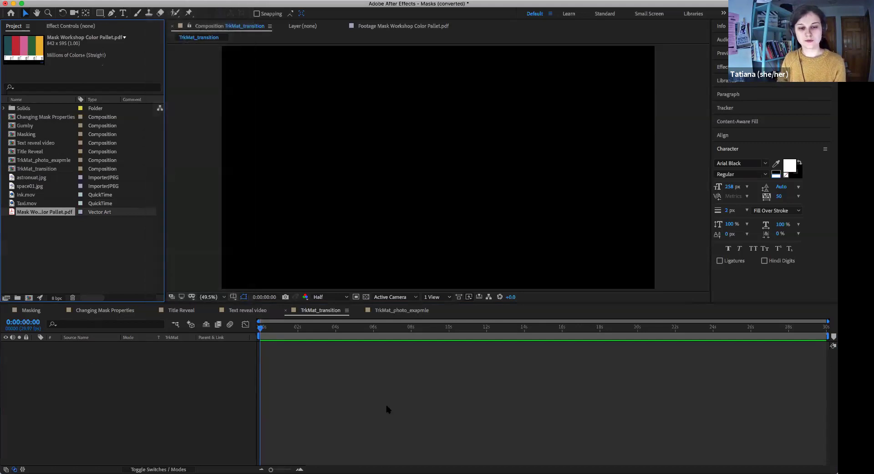
Add a new solid to TrkMat_transition in the dark teal sampled from the color palette preview
left_click(396, 375)
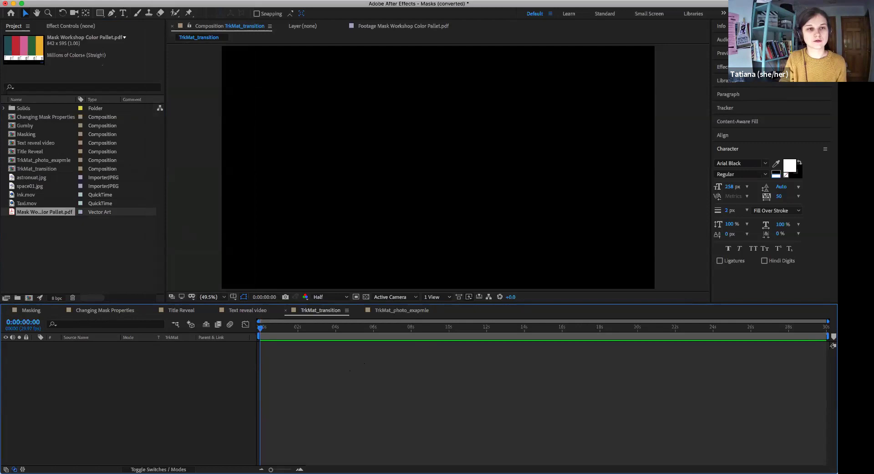
left_click(157, 0)
mouse_move(162, 5)
left_click(297, 19)
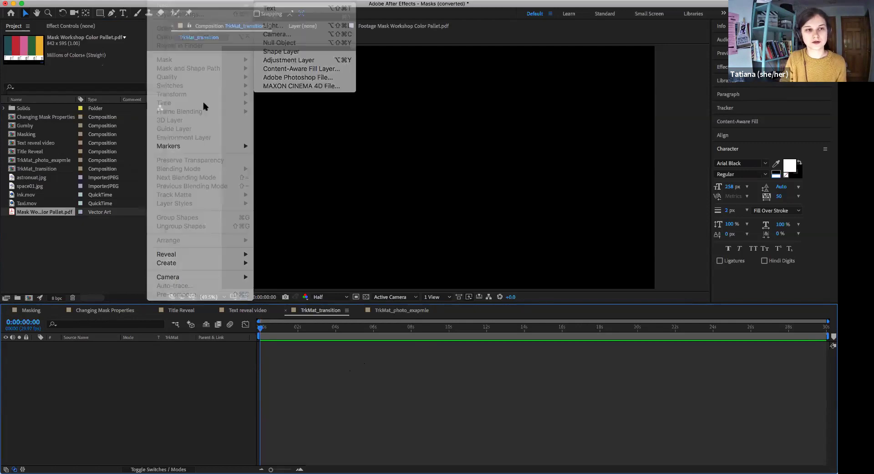
left_click(445, 299)
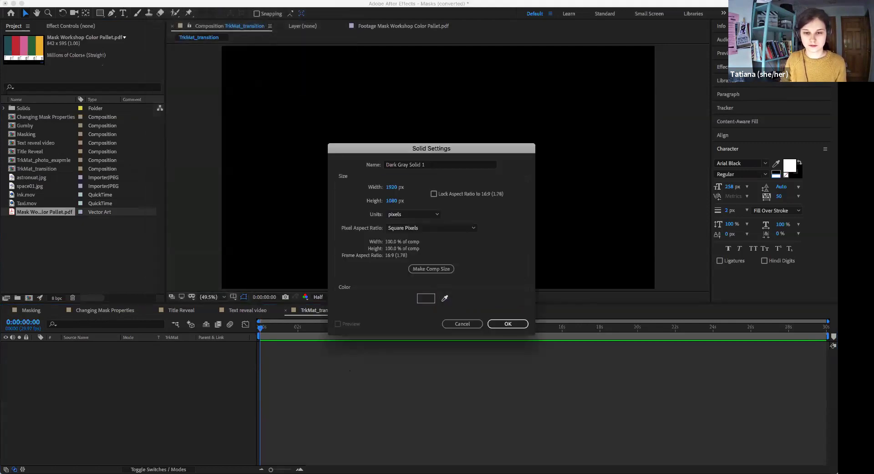
left_click(10, 43)
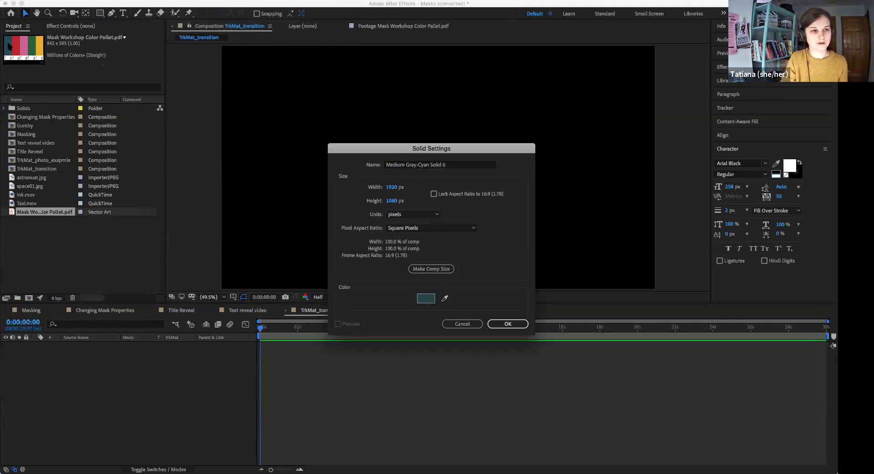
left_click(507, 324)
mouse_move(264, 329)
left_mouse_down()
mouse_move(567, 328)
mouse_move(258, 331)
left_mouse_up()
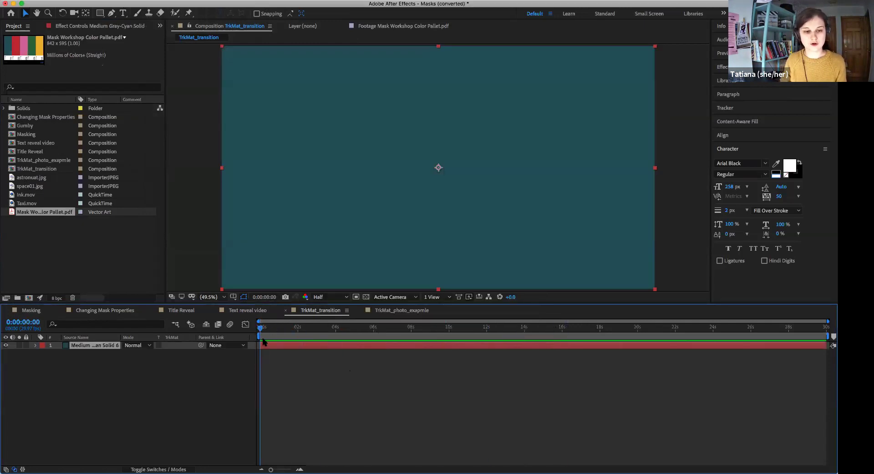
Add a second solid above the teal one in the yellow-orange sampled from the color palette preview
left_click(160, 1)
mouse_move(167, 6)
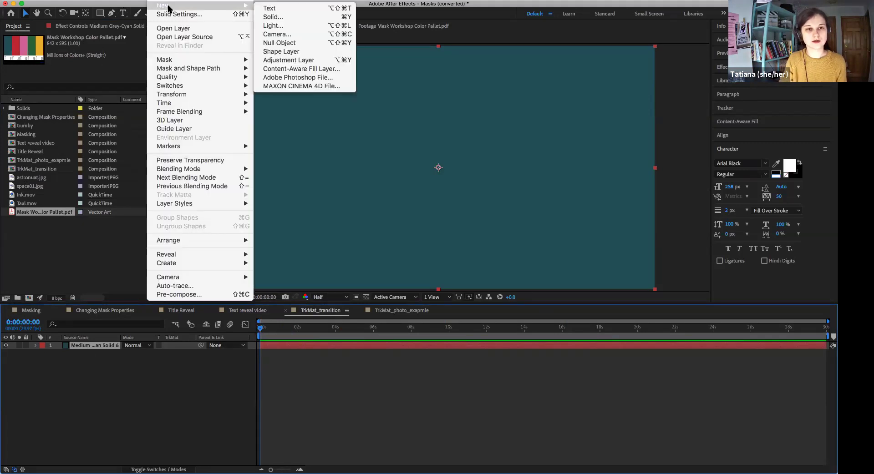
left_click(270, 17)
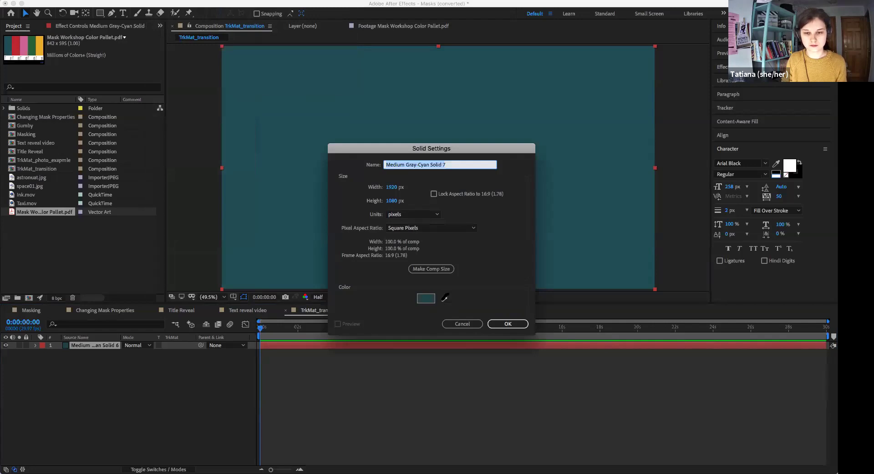
left_click(444, 298)
left_click(38, 49)
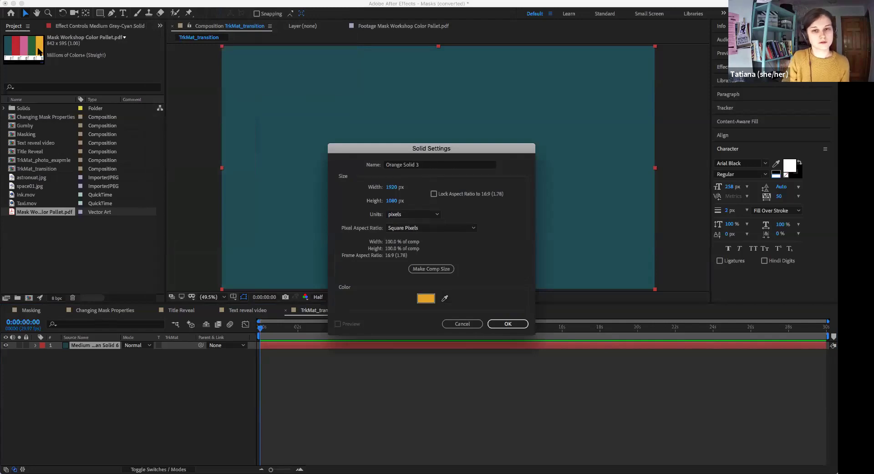
left_click(505, 323)
Delay the orange solid's start to just before 3 seconds, play the hard cut, and move the start back to zero
left_click_drag(263, 329, 296, 335)
left_click(320, 329)
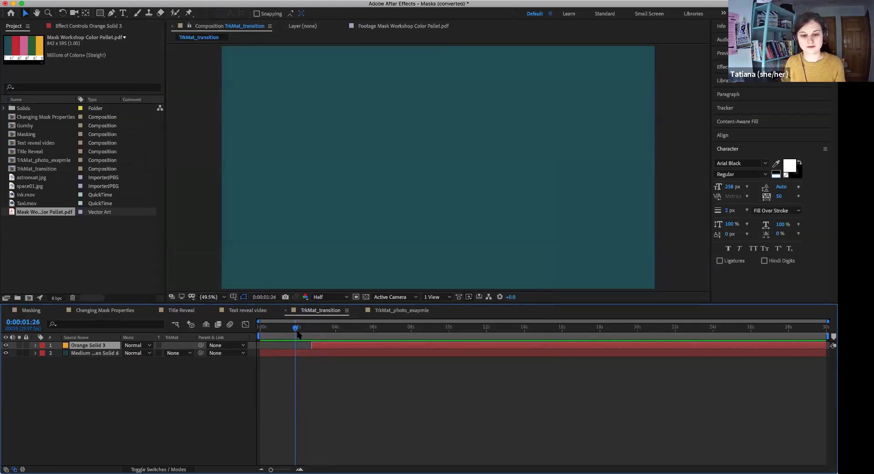
key("space")
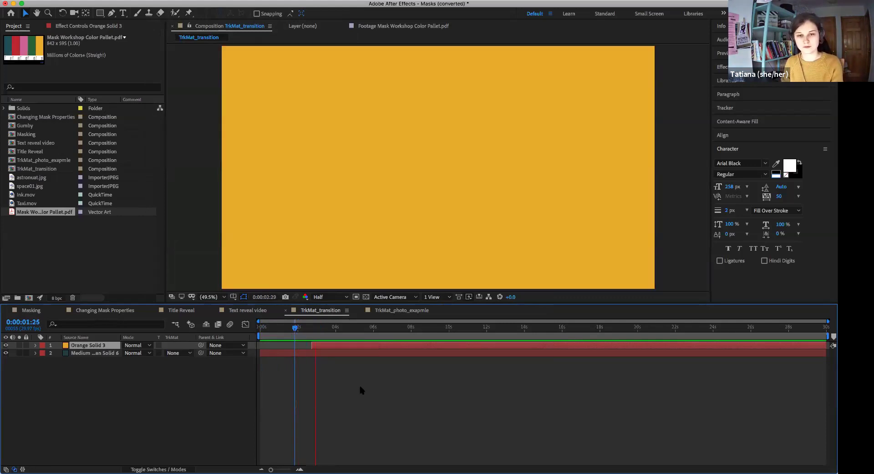
left_click(312, 328)
left_click_drag(311, 346, 260, 346)
Add Ink.mov to the composition as the top layer, directly above the orange solid
left_click(275, 328)
left_click(288, 329)
left_click_drag(28, 193, 186, 356)
left_click_drag(103, 353, 105, 342)
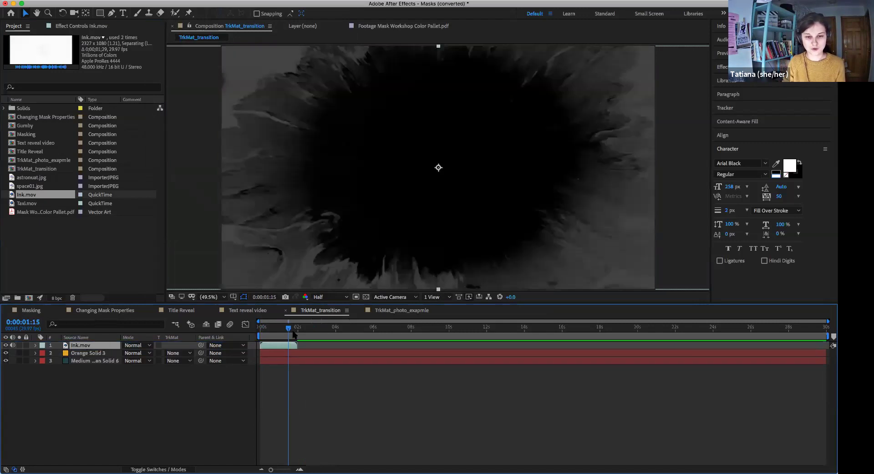
Scrub through Ink.mov back to 0:00:00:01 and examine the orange solid's track matte options
mouse_move(288, 328)
left_mouse_down()
mouse_move(261, 329)
mouse_move(269, 324)
left_mouse_up()
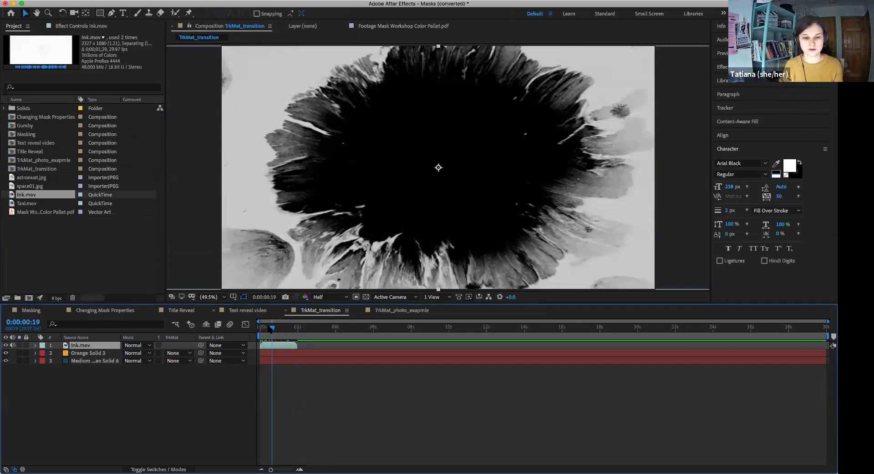
mouse_move(273, 329)
left_mouse_down()
mouse_move(260, 328)
mouse_move(296, 332)
mouse_move(272, 356)
left_mouse_up()
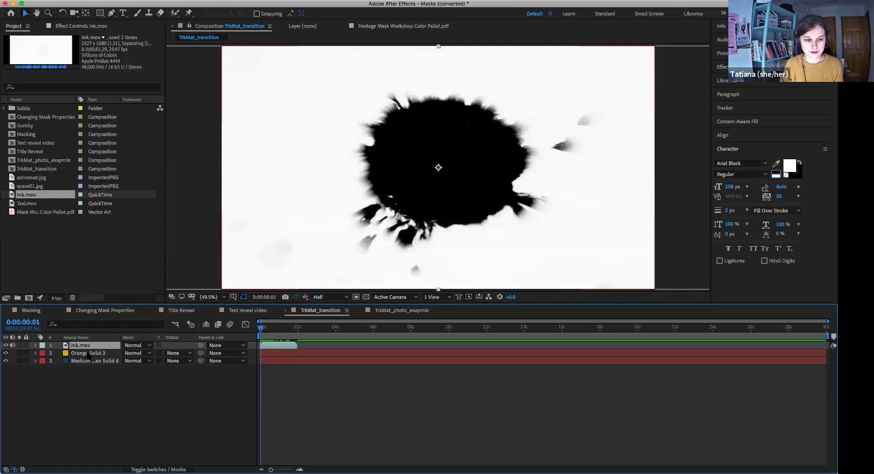
left_click(77, 354)
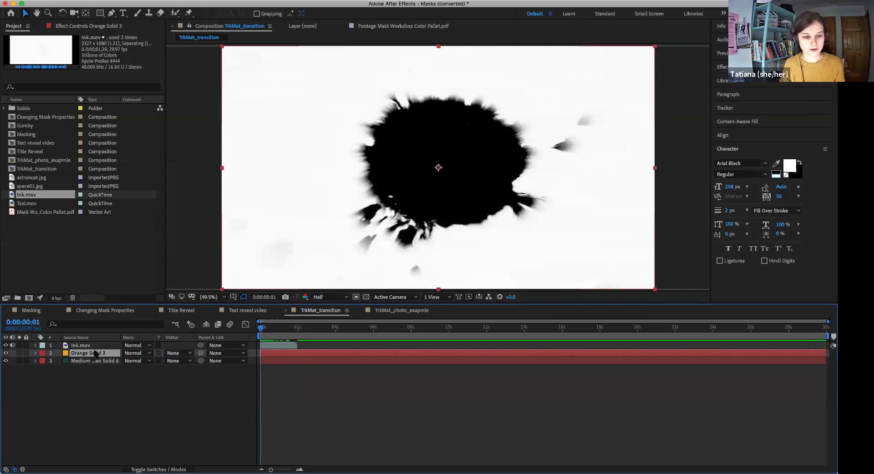
left_click(185, 354)
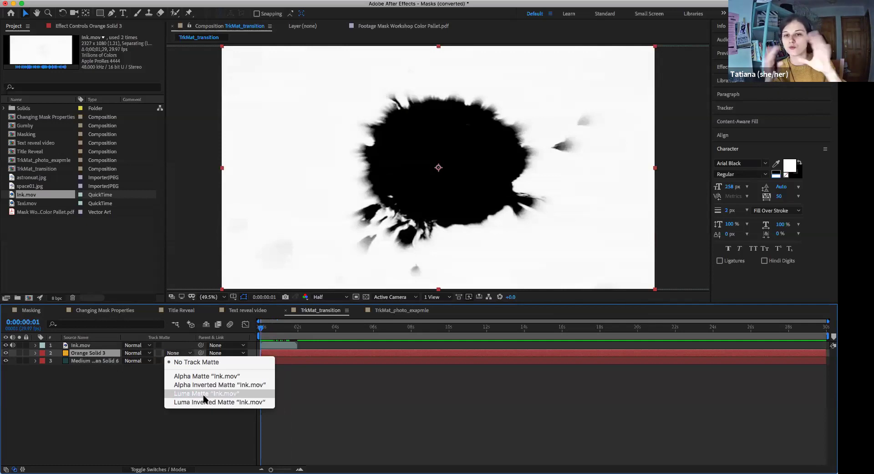
left_click(12, 363)
left_click(81, 346)
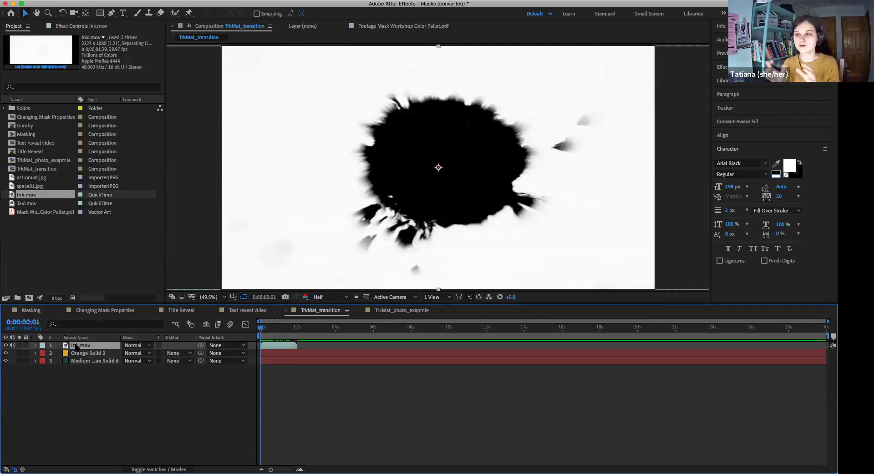
Set the orange solid's track matte to Luma Matte "Ink.mov"
left_click(98, 353)
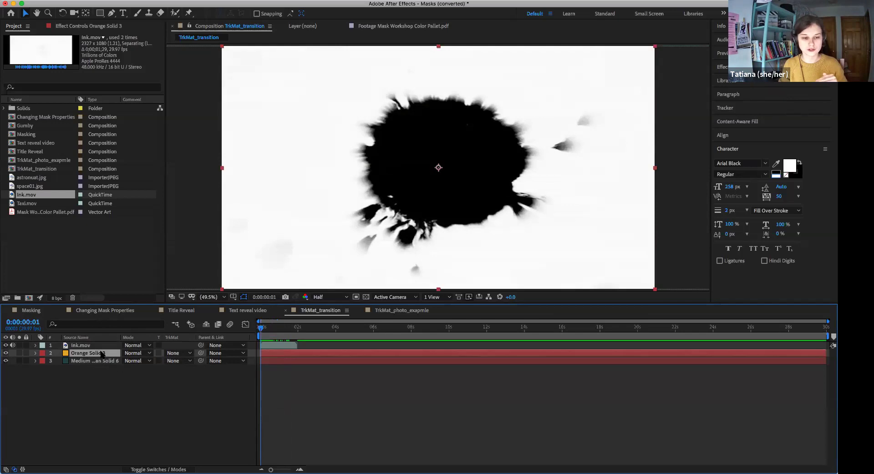
left_click(191, 353)
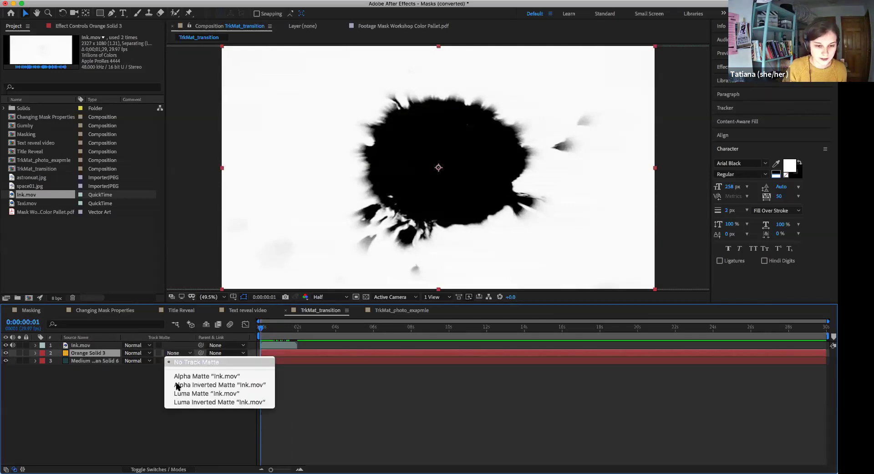
left_click(196, 394)
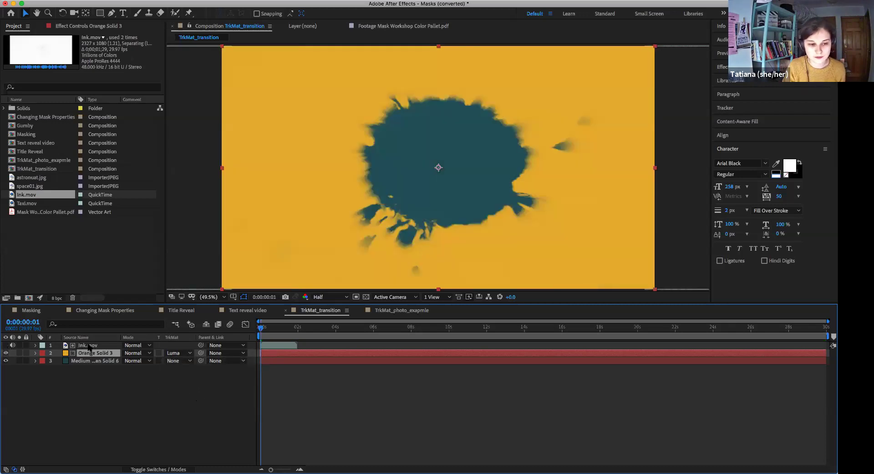
Show and hide Ink.mov to compare it with the matted solid, and return to 0:00:00:00
left_click(5, 345)
left_click(5, 345)
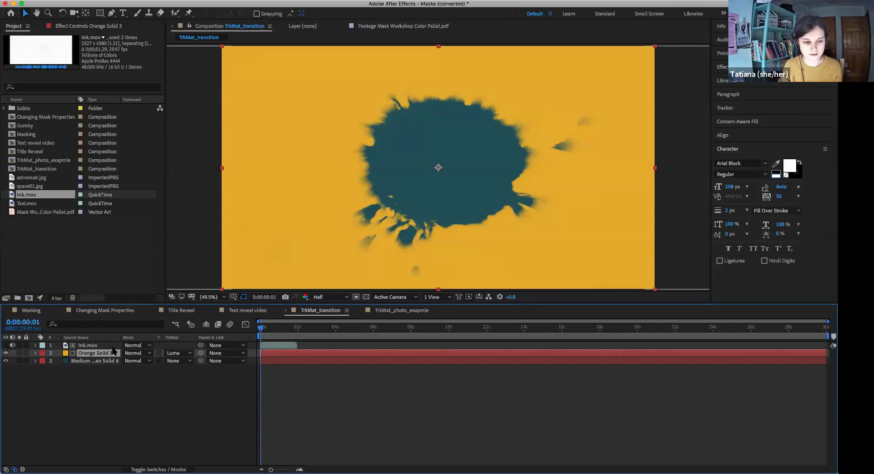
left_click(259, 329)
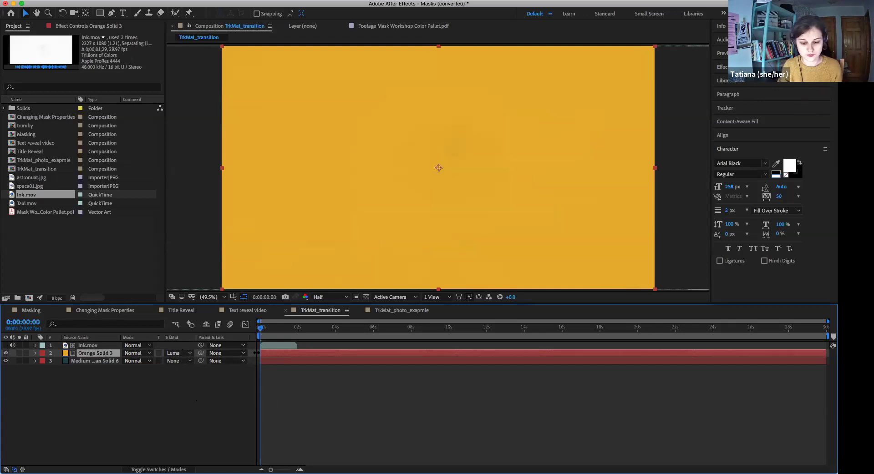
Preview the ink transition from the start and scrub through it to 0:00:00:12
left_click(294, 400)
key("space")
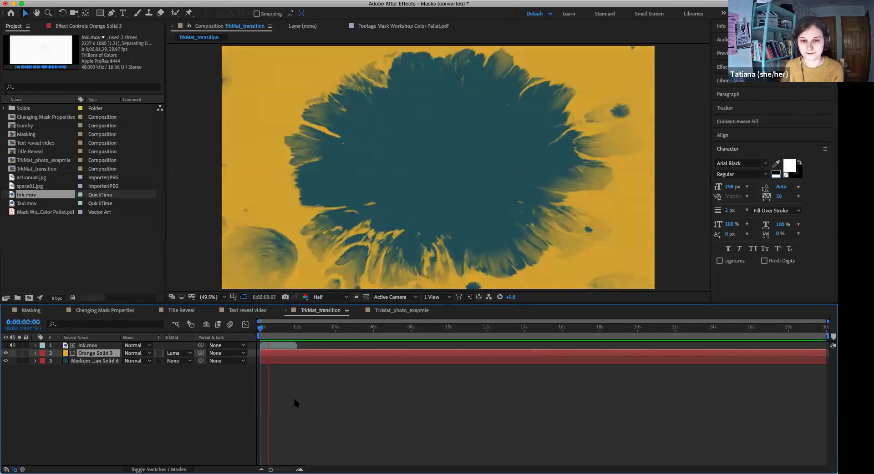
left_click(259, 330)
left_click_drag(259, 333, 276, 335)
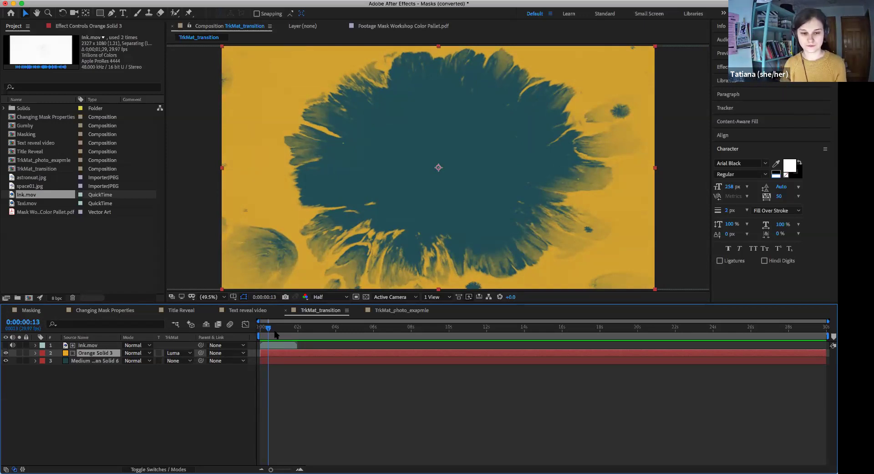
left_click_drag(273, 332, 267, 333)
Switch the orange solid's track matte to Luma Inverted Matte "Ink.mov" and back to Luma Matte for comparison
left_click(187, 353)
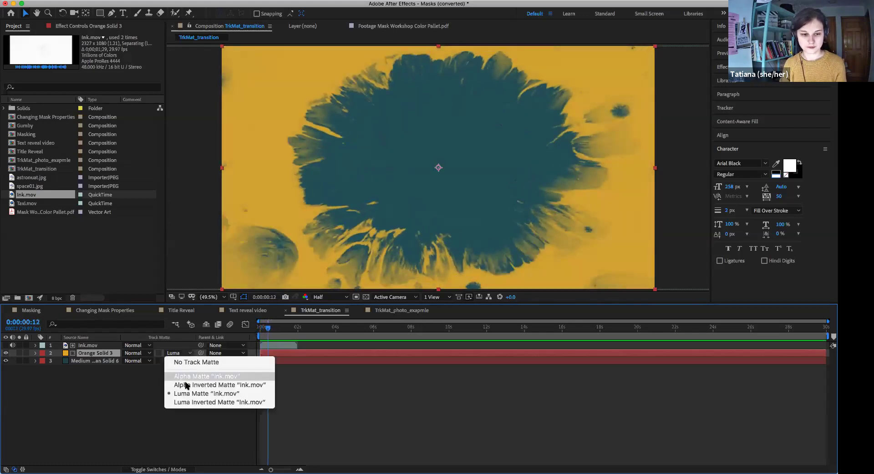
left_click(189, 408)
left_click(185, 354)
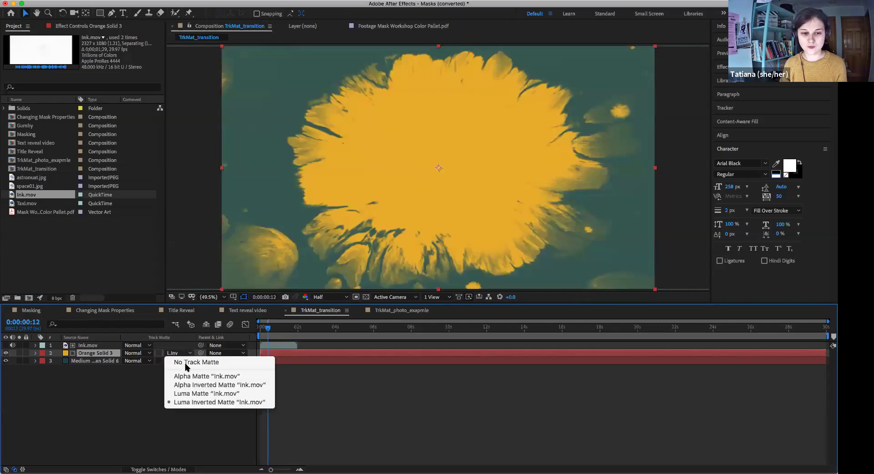
left_click(186, 394)
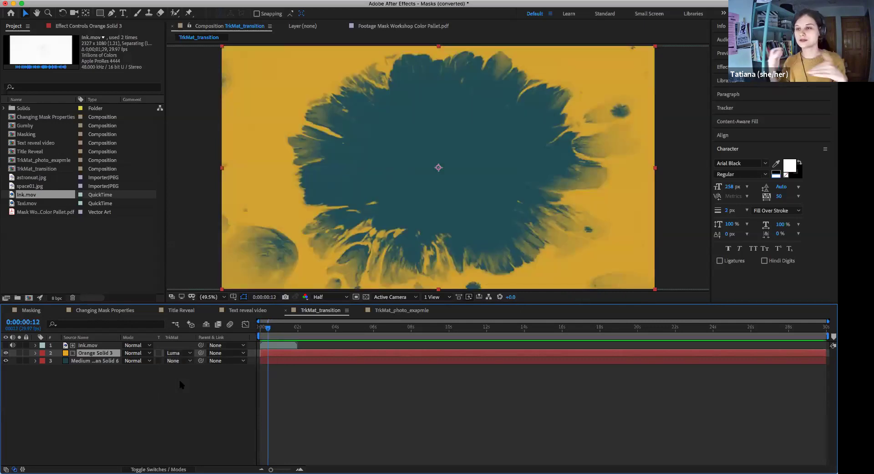
Set the orange solid's track matte to Luma Inverted Matte "Ink.mov" and preview the inverted transition
left_click(187, 354)
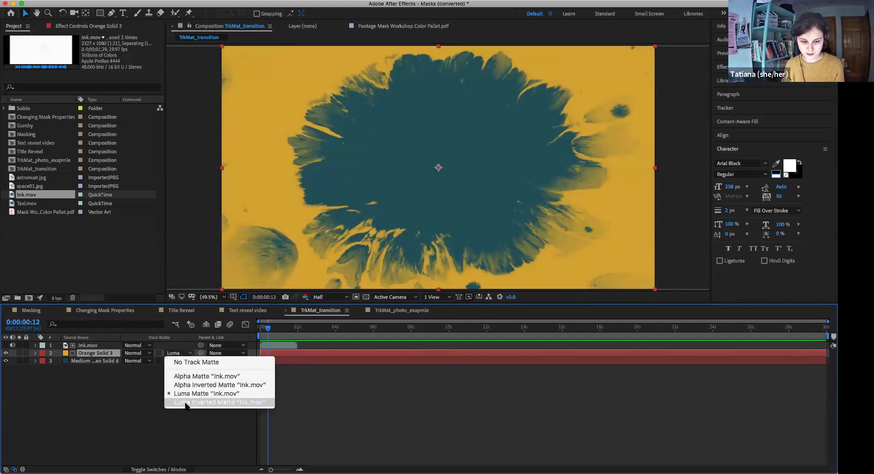
left_click(194, 403)
left_click(259, 328)
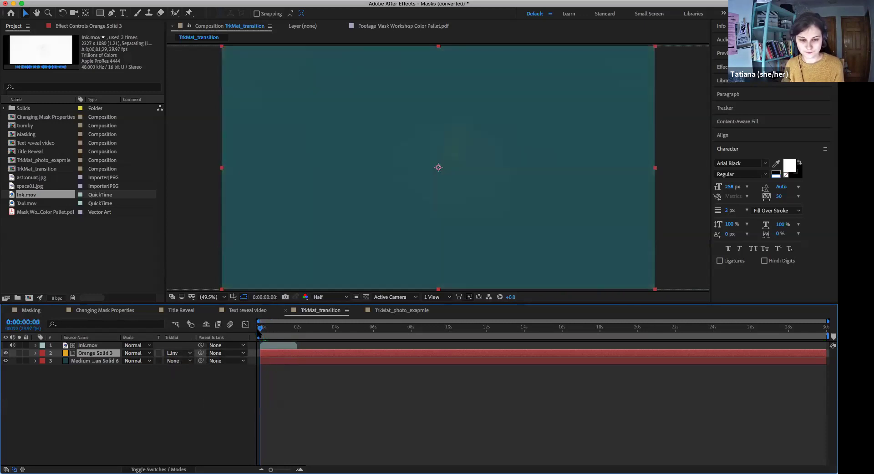
key("space")
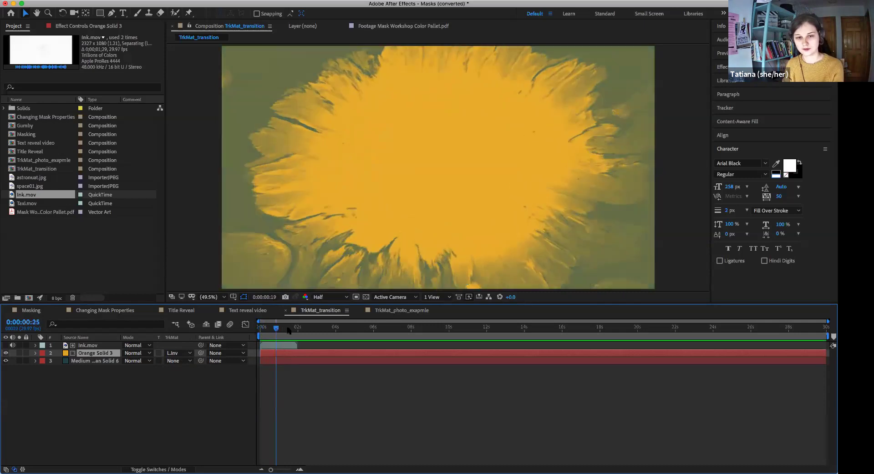
left_click(268, 328)
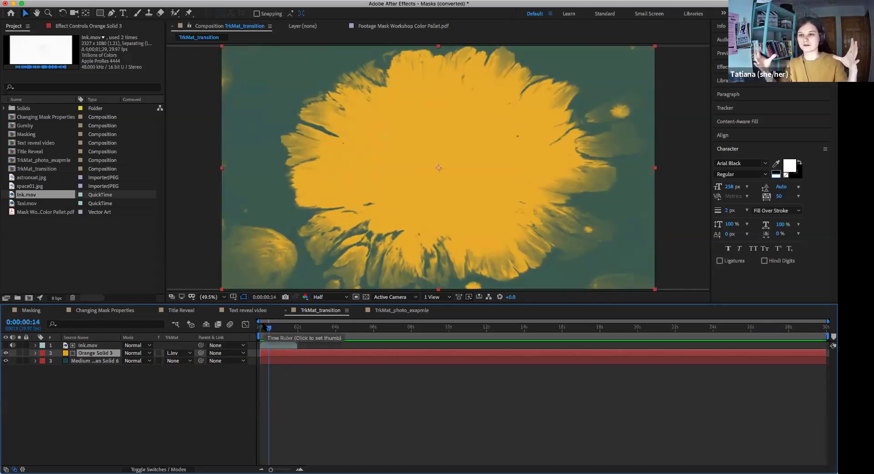
key("space")
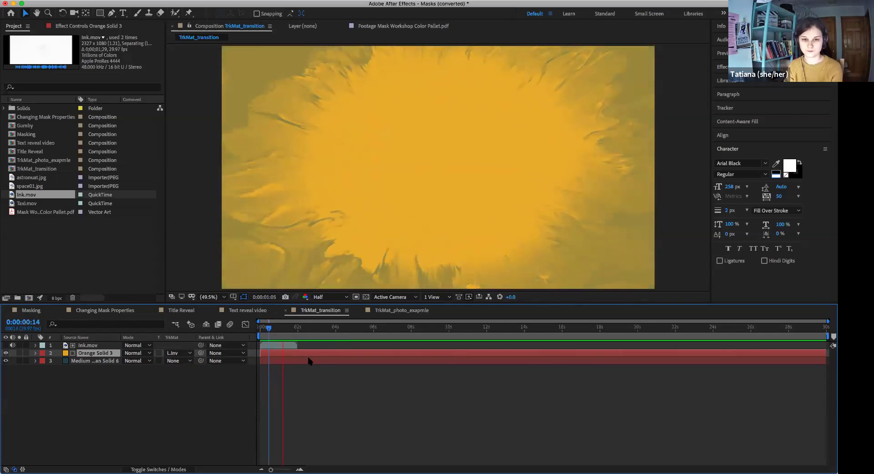
left_click(276, 331)
left_click_drag(275, 331, 260, 333)
key("space")
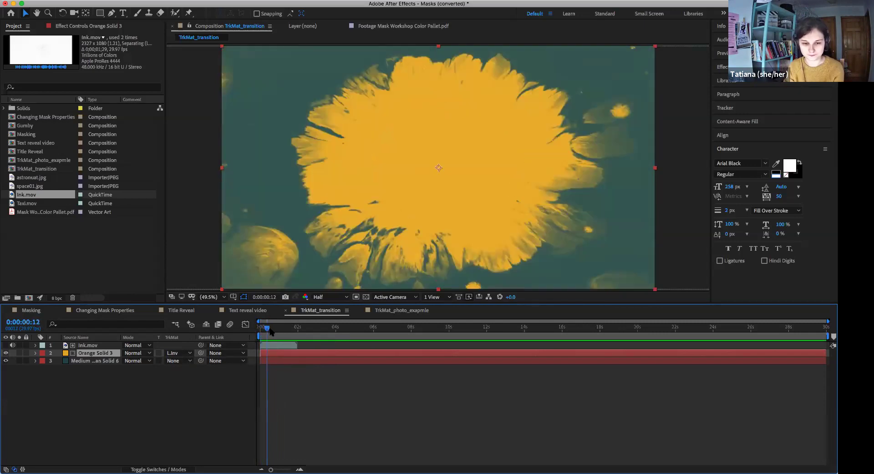
Show and hide Ink.mov to compare it with the inverted matte, and scrub the transition to 0:00:00:13
left_click(5, 346)
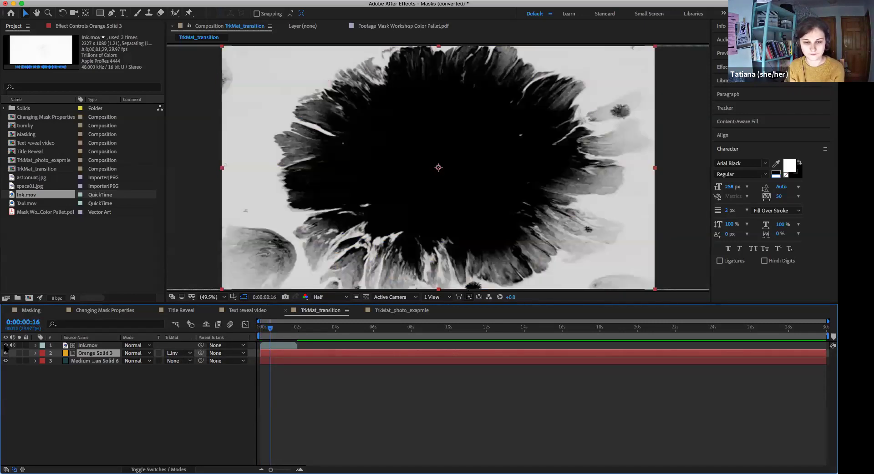
left_click_drag(269, 328, 260, 329)
left_click(5, 346)
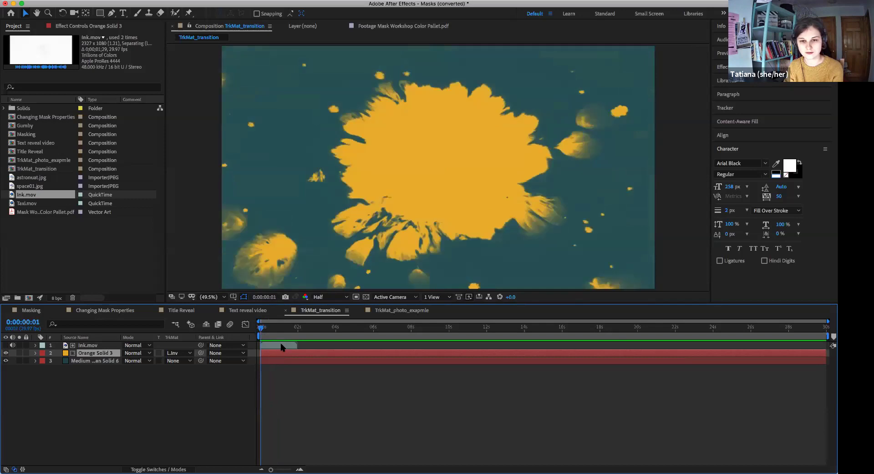
key("space")
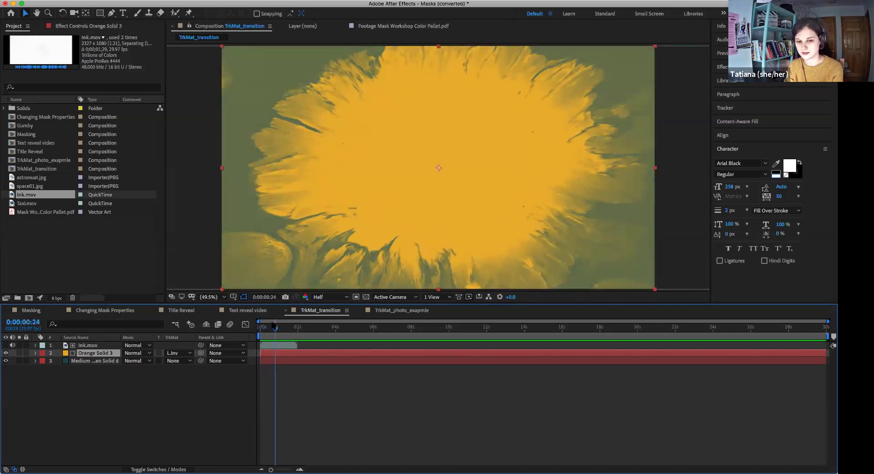
mouse_move(276, 330)
left_mouse_down()
mouse_move(263, 330)
mouse_move(285, 331)
mouse_move(273, 331)
left_mouse_up()
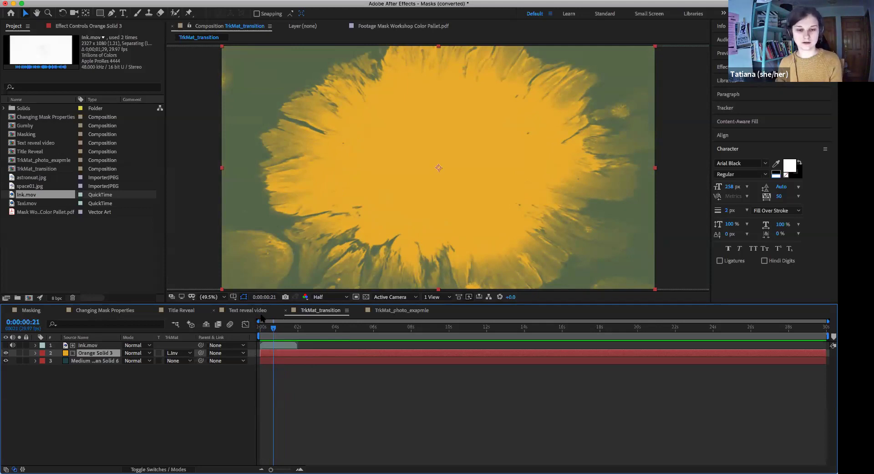
left_click(268, 327)
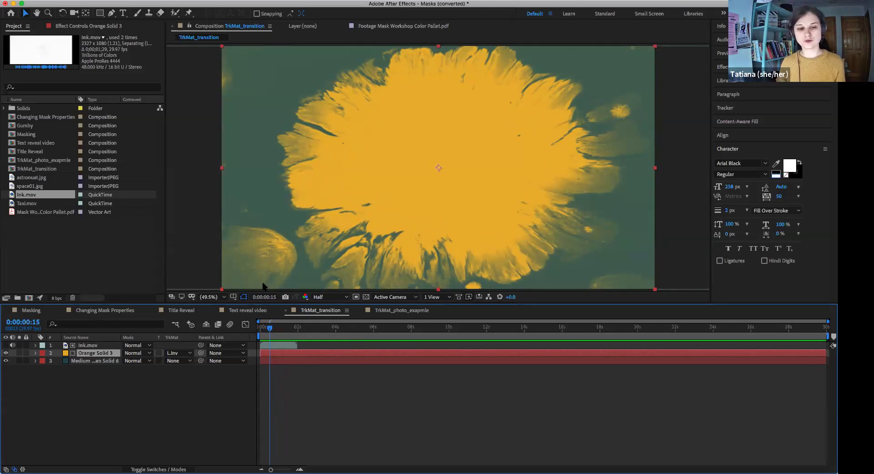
left_click_drag(270, 328, 268, 330)
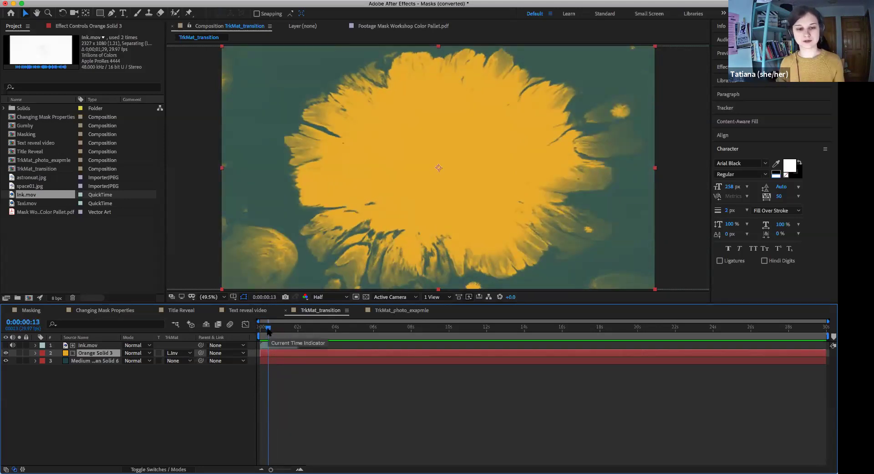
Open the TrkMat_photo_exapmle composition at 0:00:00:08 and compare the frame with space01.jpg hidden and shown
left_click(388, 312)
left_click_drag(342, 330, 326, 328)
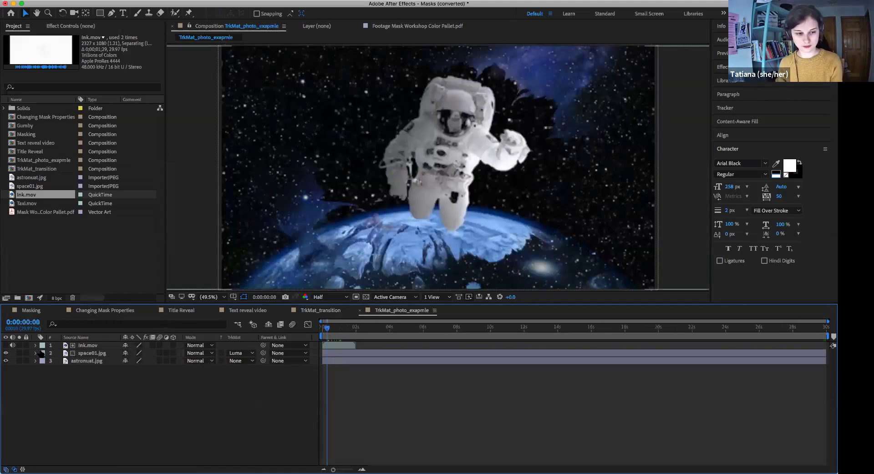
left_click(6, 353)
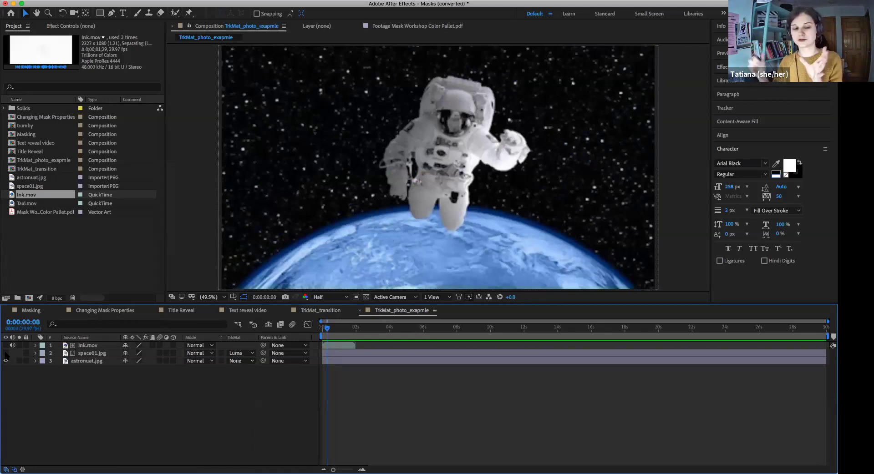
left_click(5, 353)
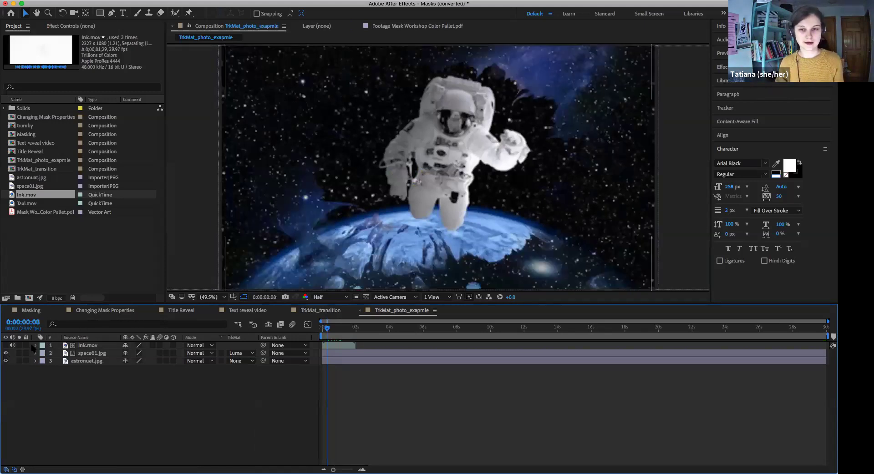
Remove space01.jpg's track matte to inspect the full photo and Ink.mov, and reapply Luma Matte "Ink.mov"
left_click(241, 353)
left_click(250, 356)
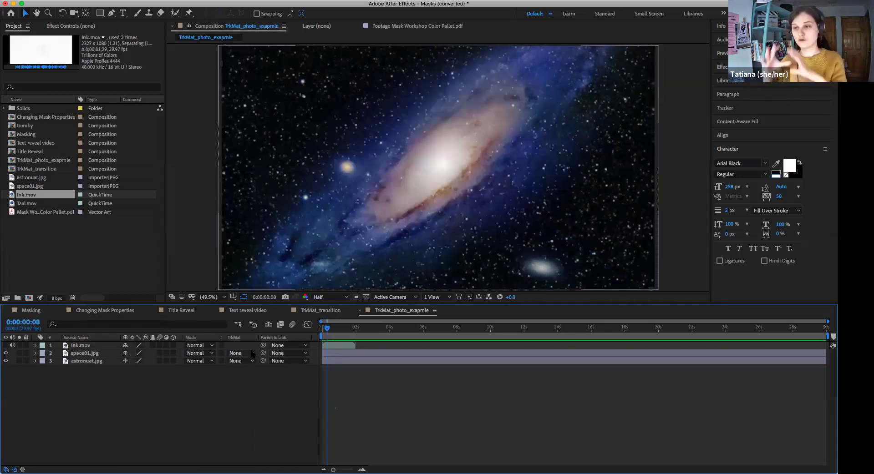
left_click(5, 345)
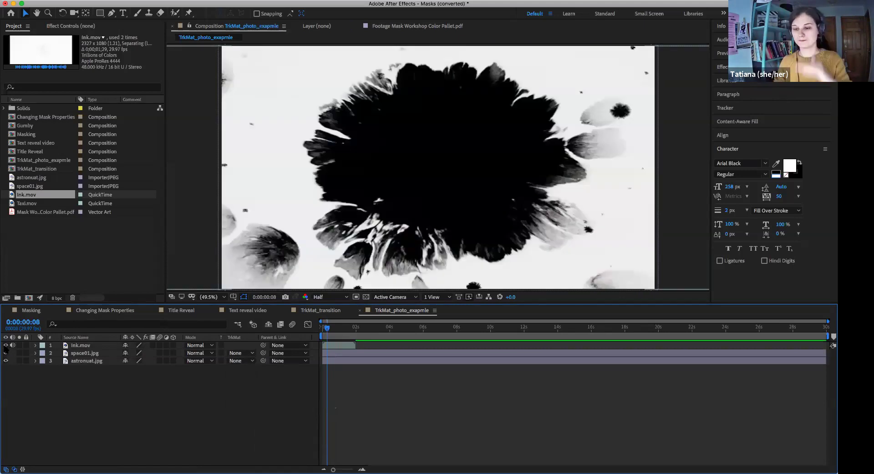
left_click(250, 353)
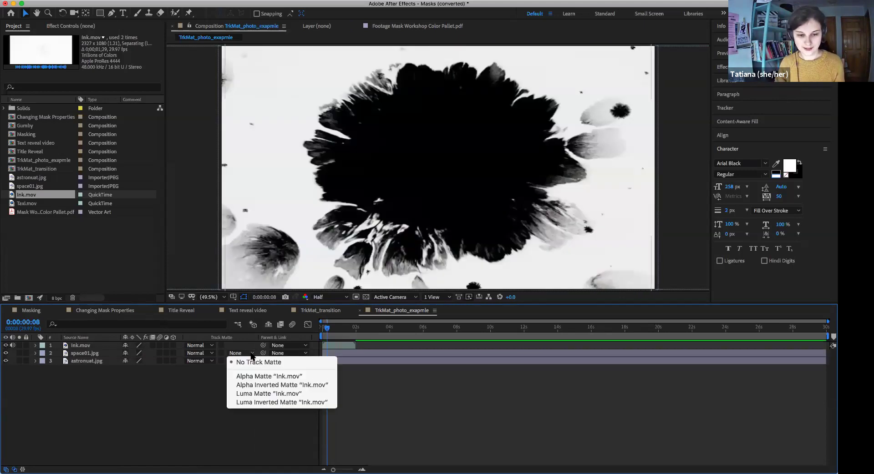
left_click(264, 393)
Preview the space01.jpg to astronaut photo transition from 0:00:00:00 and scrub back to 0:00:00:06
left_click(95, 354)
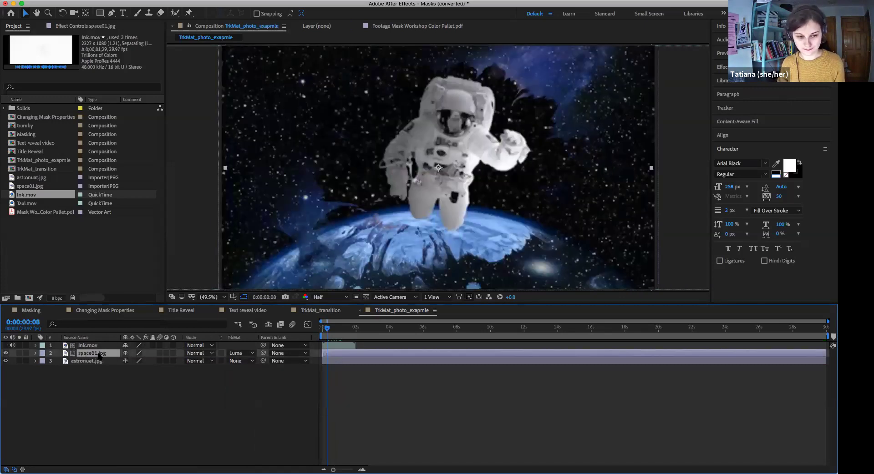
left_click_drag(327, 328, 321, 332)
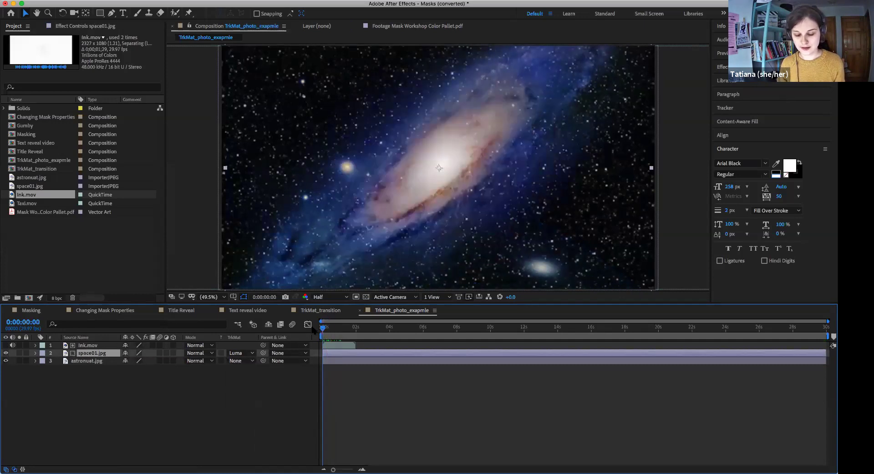
key("space")
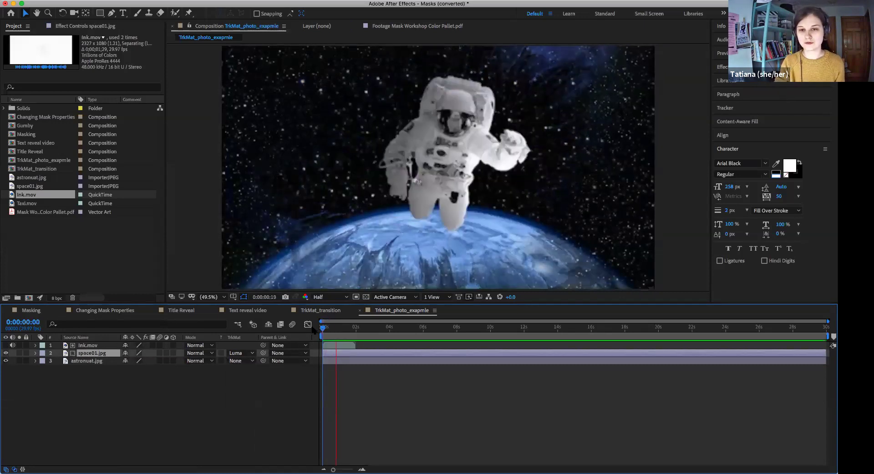
key("space")
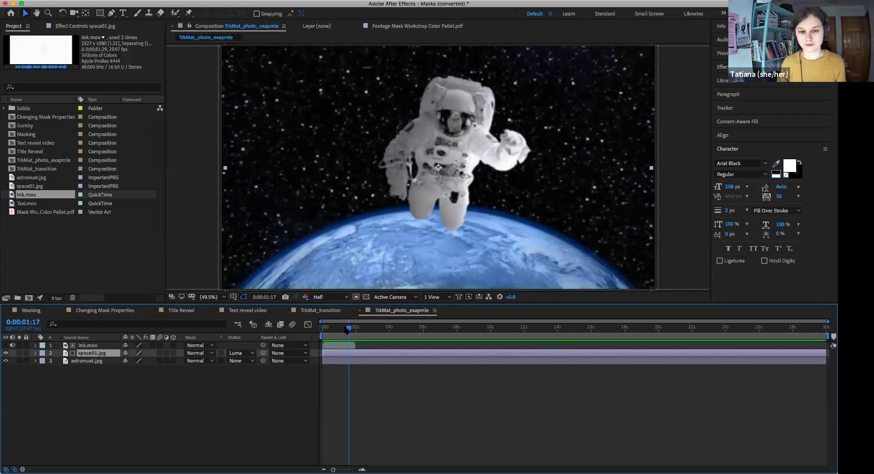
left_click_drag(349, 328, 325, 332)
Animate the scale of the astronaut photo layer with a keyframe at the start and 319% at 0:00:01:21
left_click(94, 361)
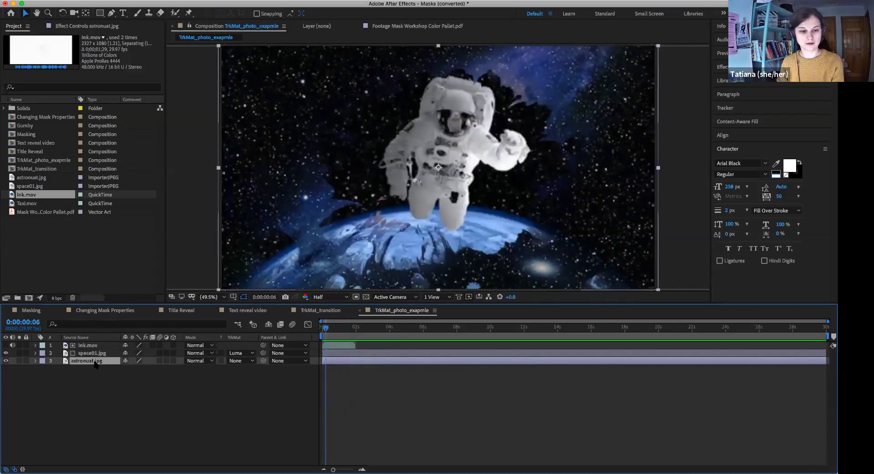
key("s")
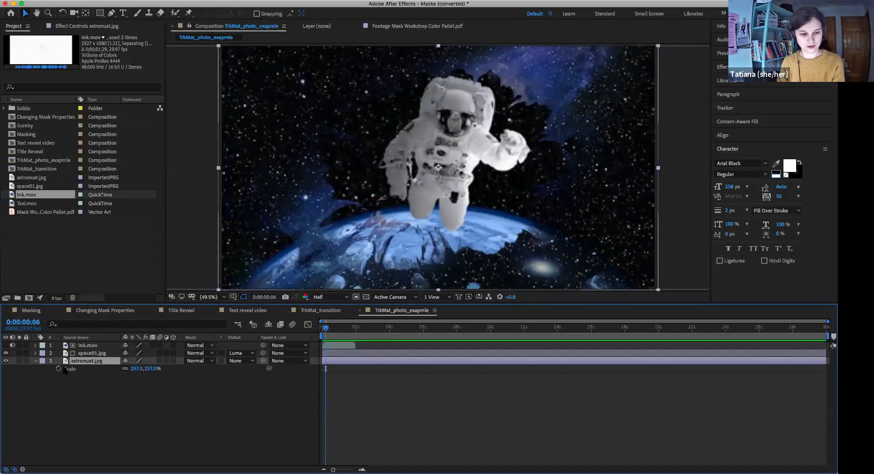
left_click(58, 369)
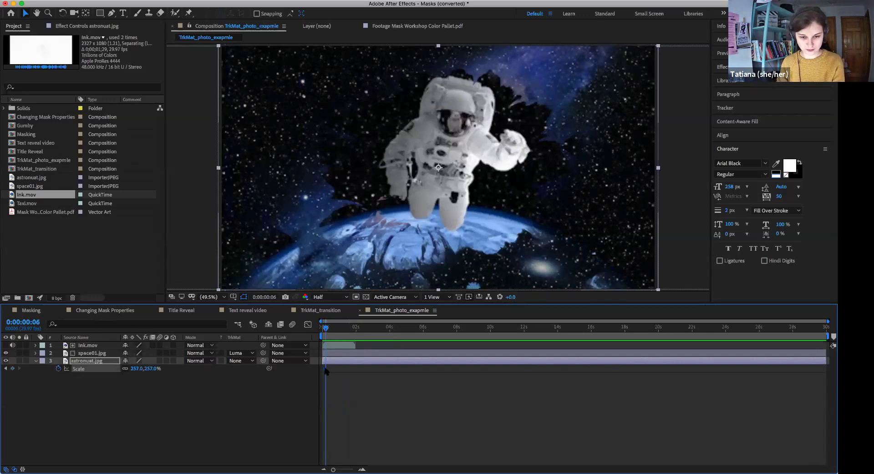
left_click_drag(325, 328, 351, 330)
left_click_drag(148, 368, 353, 332)
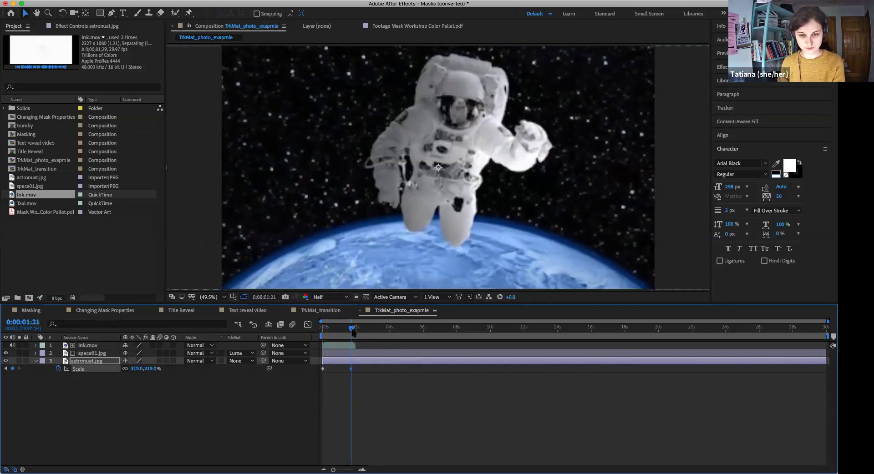
Animate the scale of space01.jpg with a keyframe at 0:00:00:00 and 222% at 0:00:01:20
left_click(89, 355)
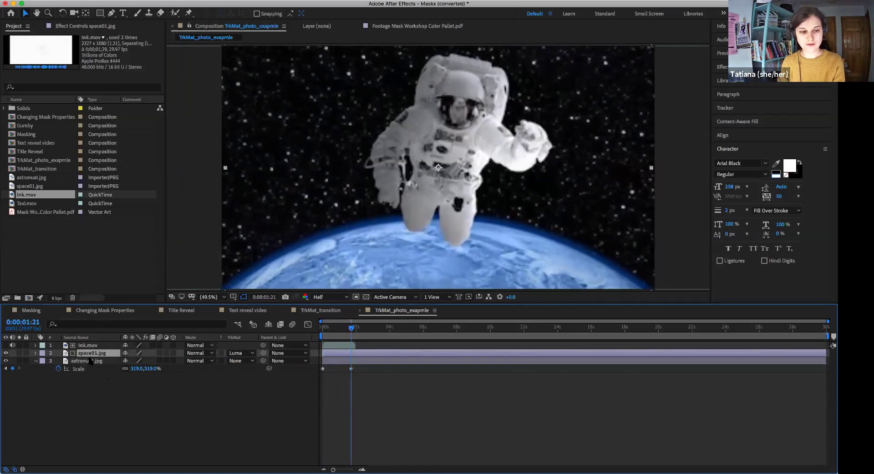
left_click_drag(344, 328, 320, 330)
key("s")
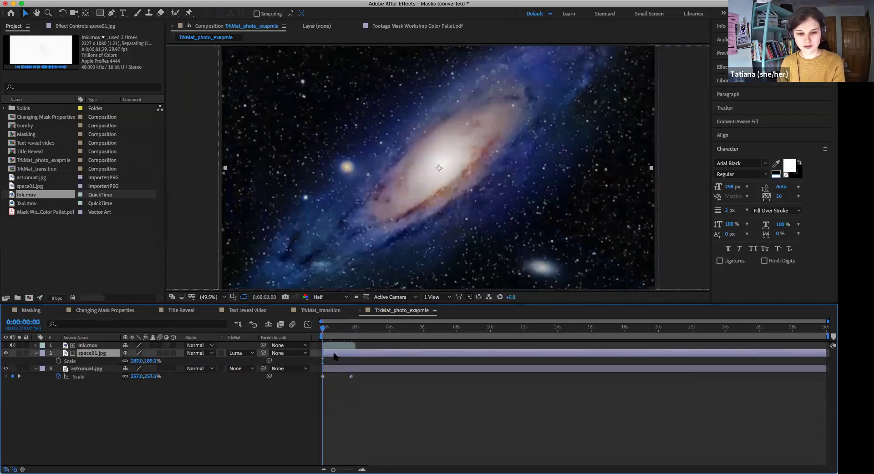
left_click(58, 361)
left_click_drag(325, 327, 350, 328)
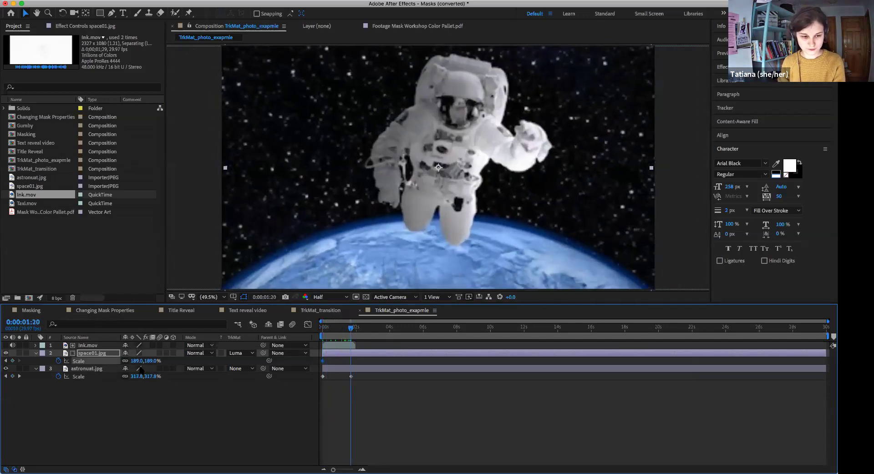
left_click_drag(149, 362, 165, 362)
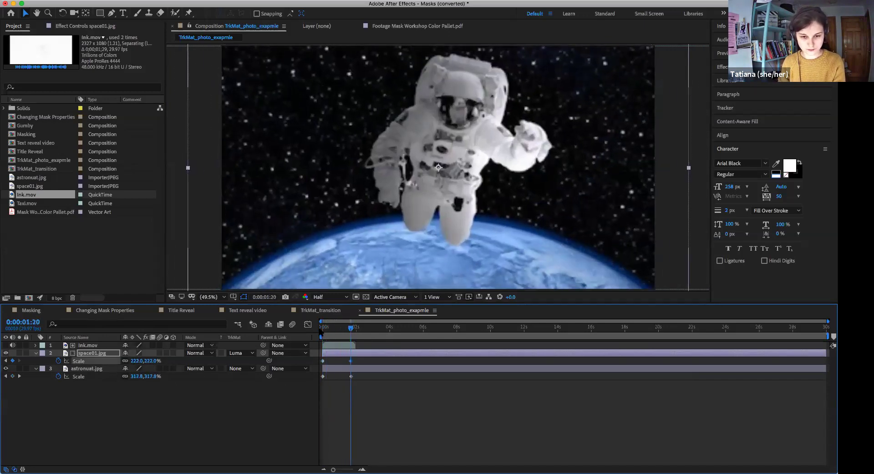
Preview the scale-animated space01.jpg to astronaut transition from 0:00:00:00 and scrub through it to 0:00:00:28
left_click(322, 328)
key("space")
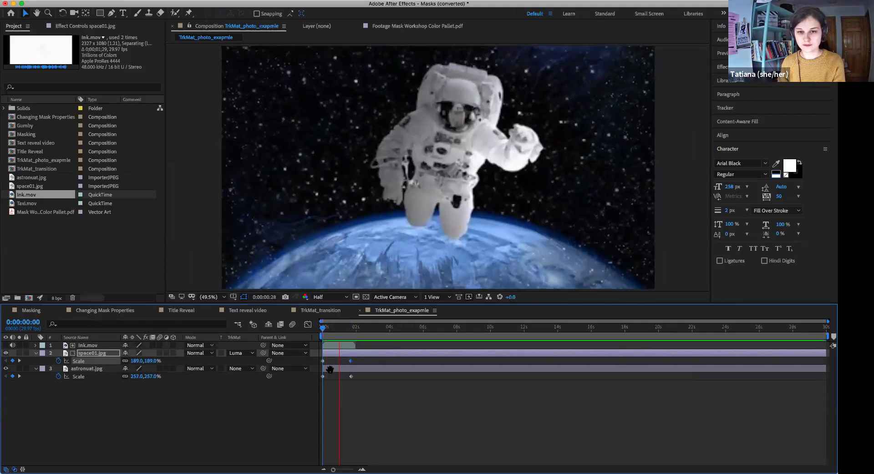
left_click(323, 330)
left_click(322, 328)
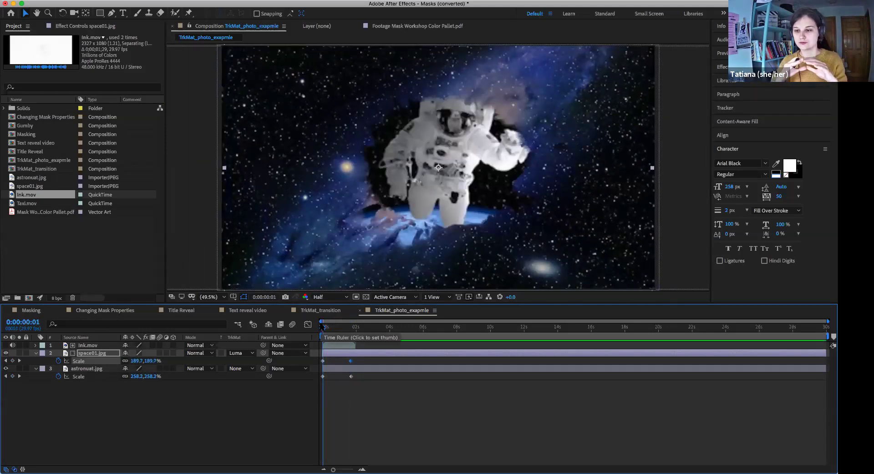
left_click_drag(323, 327, 337, 341)
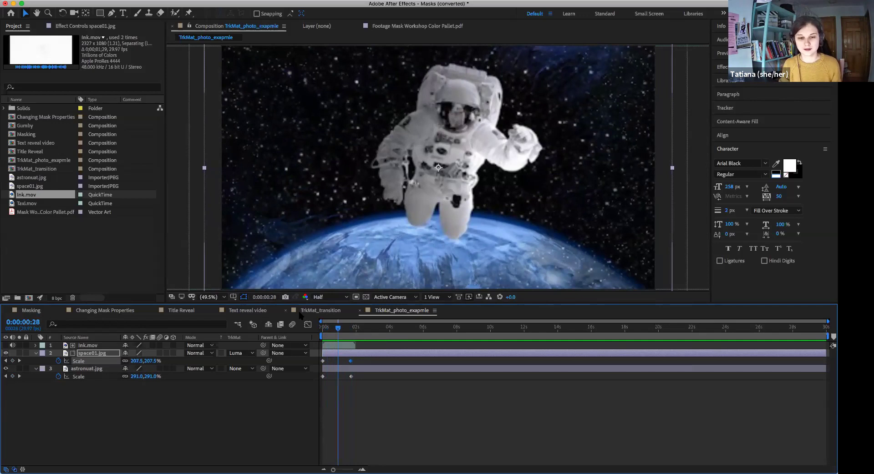
Look through the compositions from TrkMat_transition back to Masking, and return to TrkMat_photo_exapmle at 0:00:00:11
left_click(335, 310)
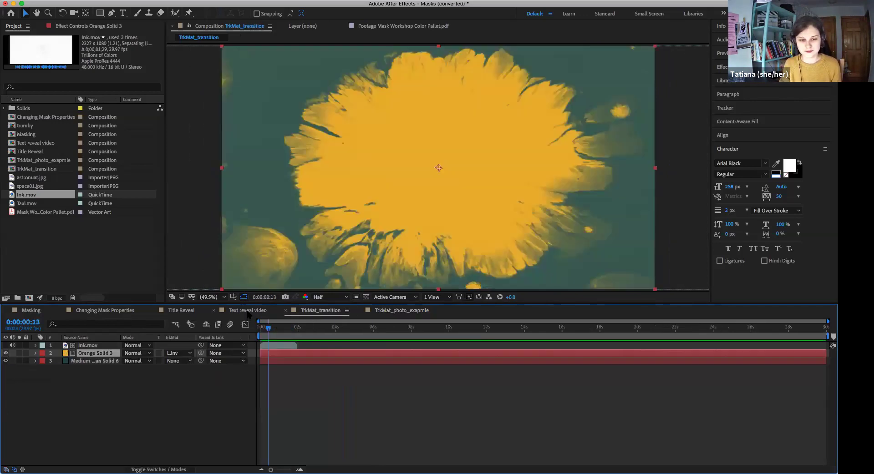
left_click(248, 310)
left_click(182, 311)
left_click(116, 311)
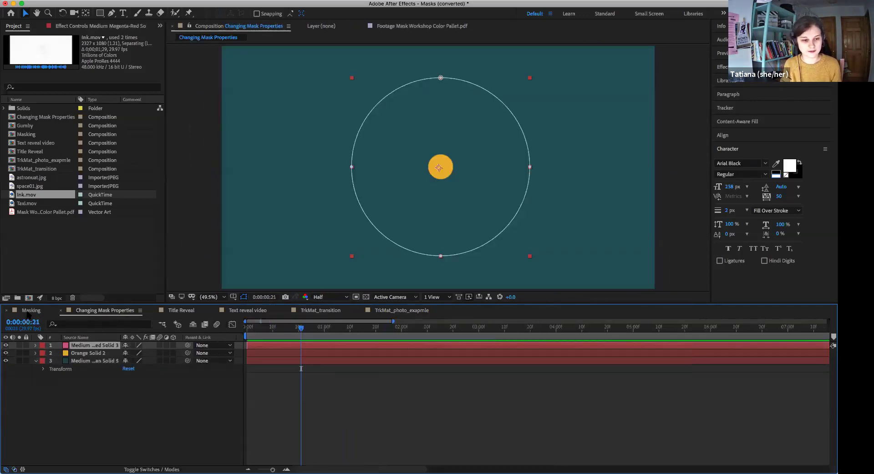
left_click(29, 312)
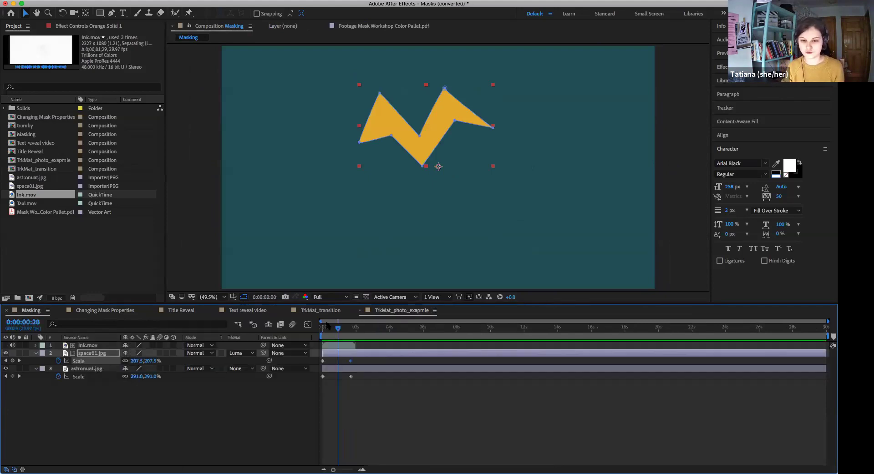
left_click(403, 310)
left_click_drag(334, 331, 328, 341)
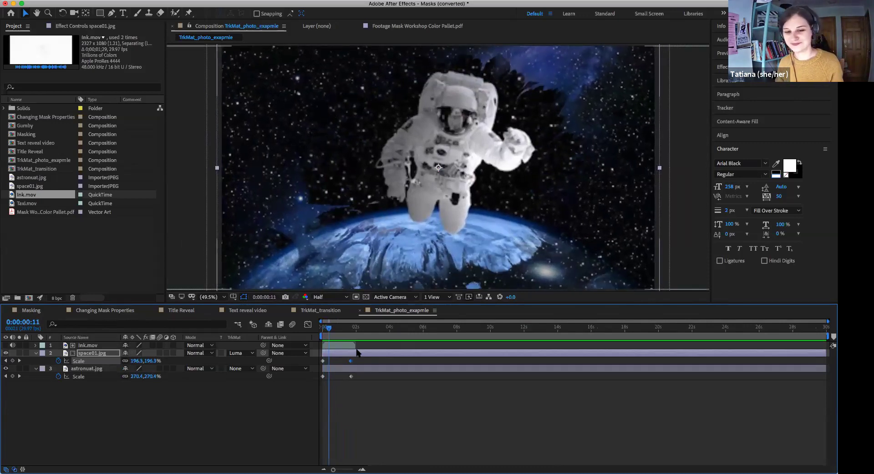
Review the circle mask transition in the Changing Mask Properties composition by scrubbing to 0:00:01:20
left_click(317, 311)
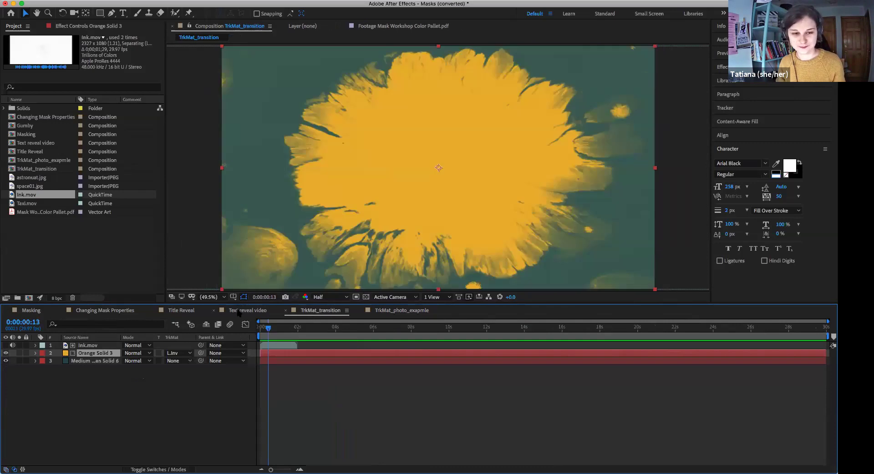
left_click(104, 312)
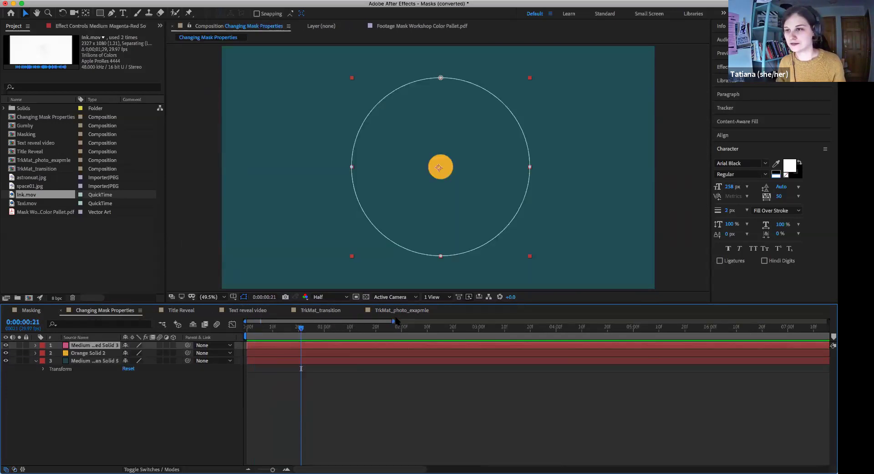
left_click_drag(304, 339, 375, 367)
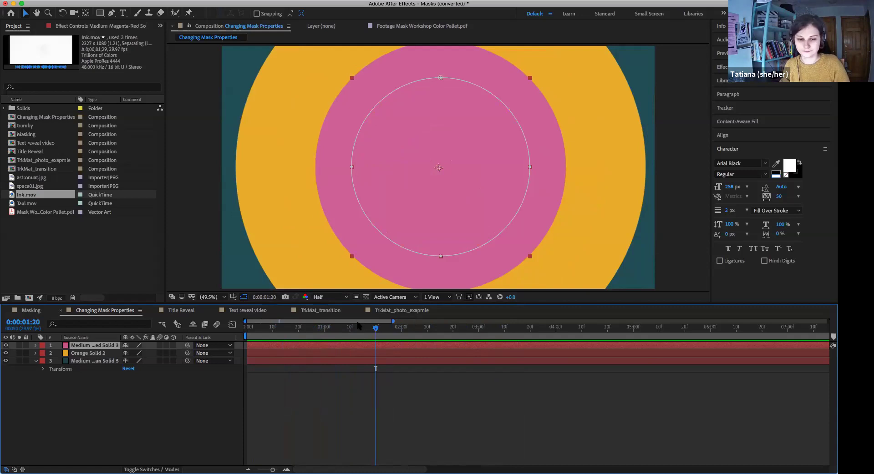
Review the ink track matte in the TrkMat_transition composition by scrubbing back to 0:00:00:07
left_click(327, 311)
left_click_drag(269, 331, 267, 337)
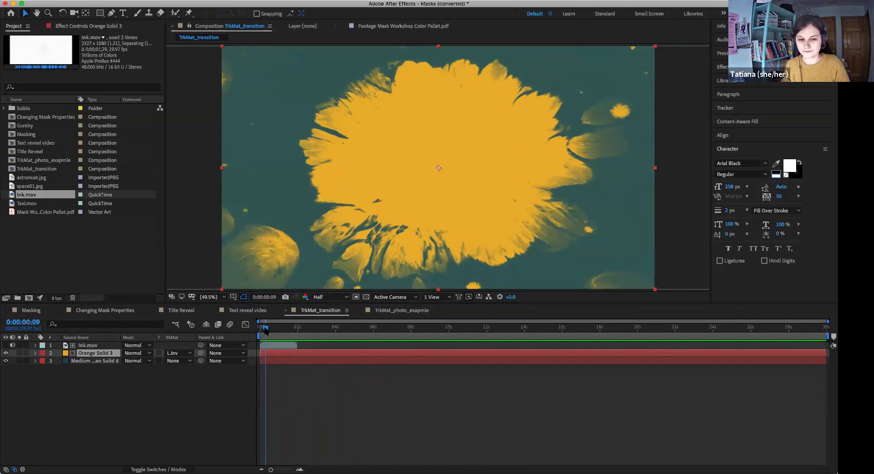
left_click_drag(265, 332, 264, 333)
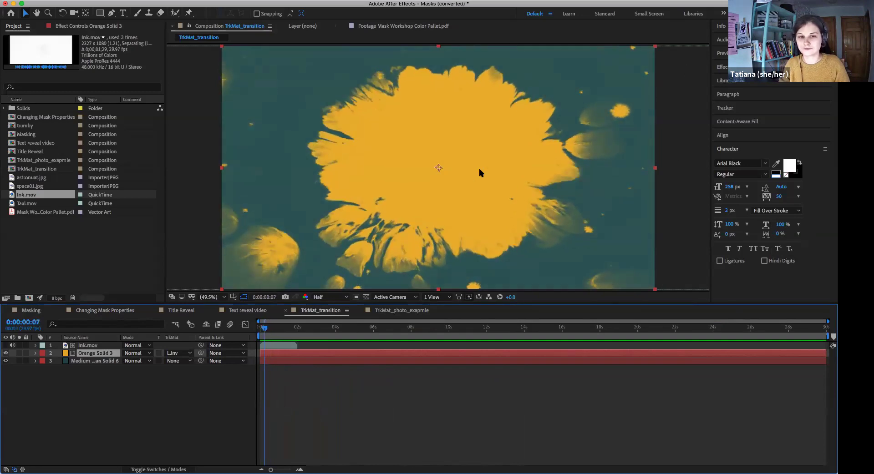
left_click(349, 10)
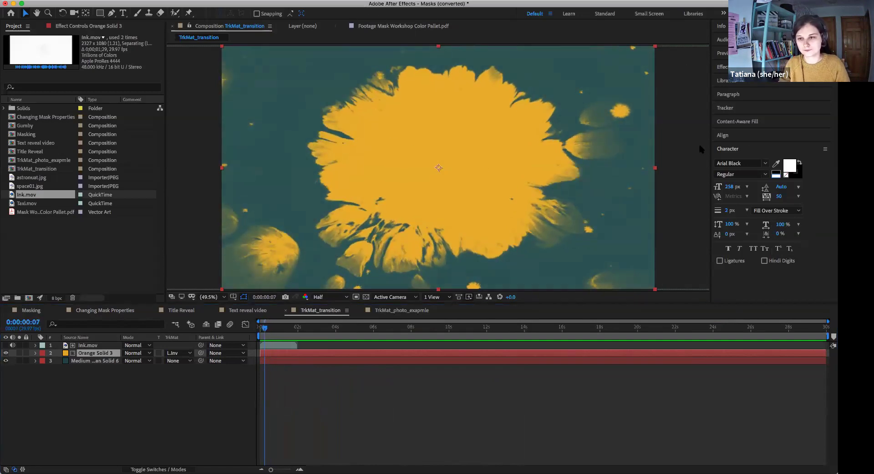